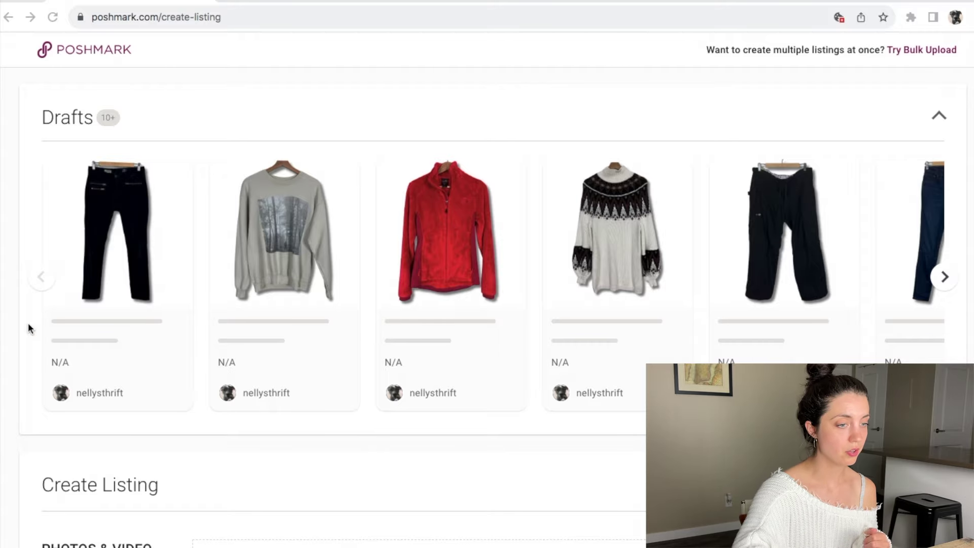
Switch to the Product Photos design in Canva and add the uploaded black-and-white patterned sweater photo to page 12
key("ctrl+Right")
key("ctrl+Right")
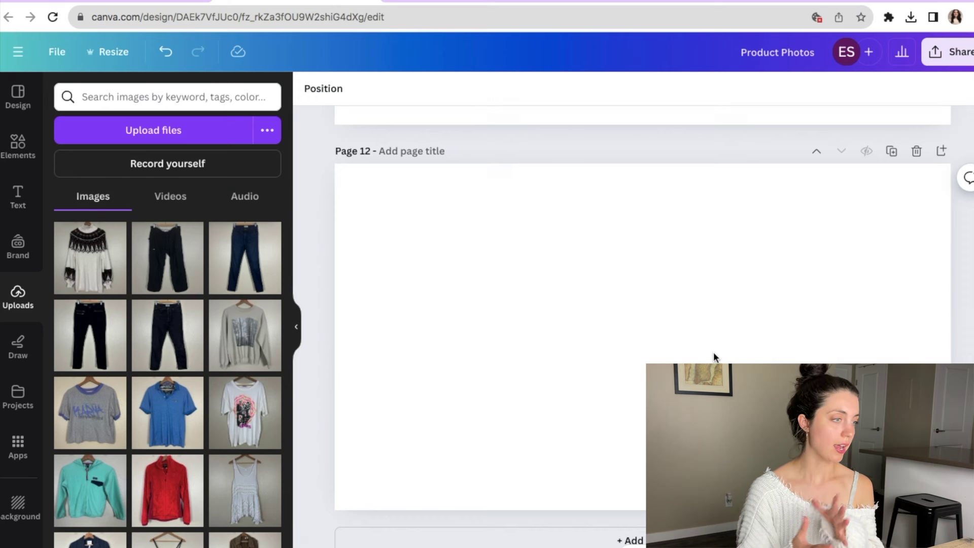
left_click(688, 326)
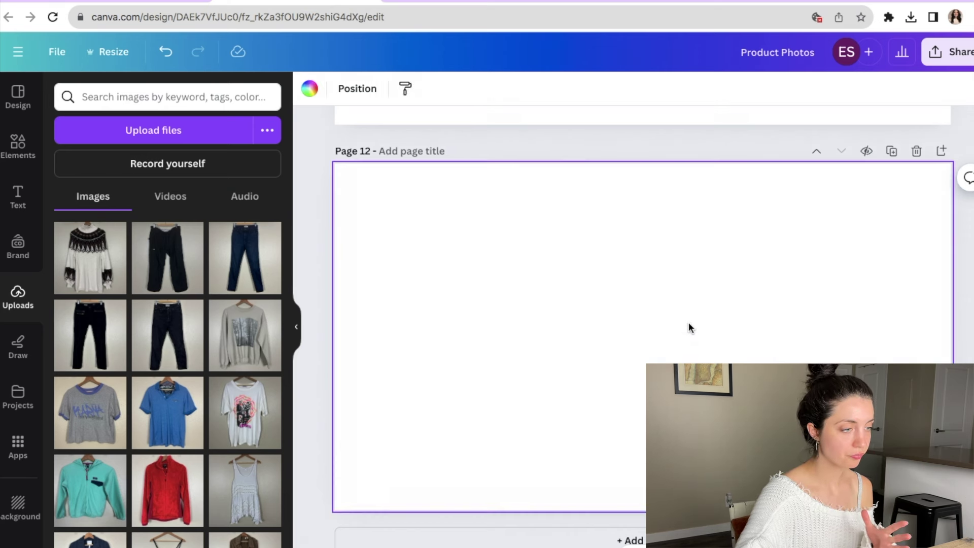
left_click(97, 276)
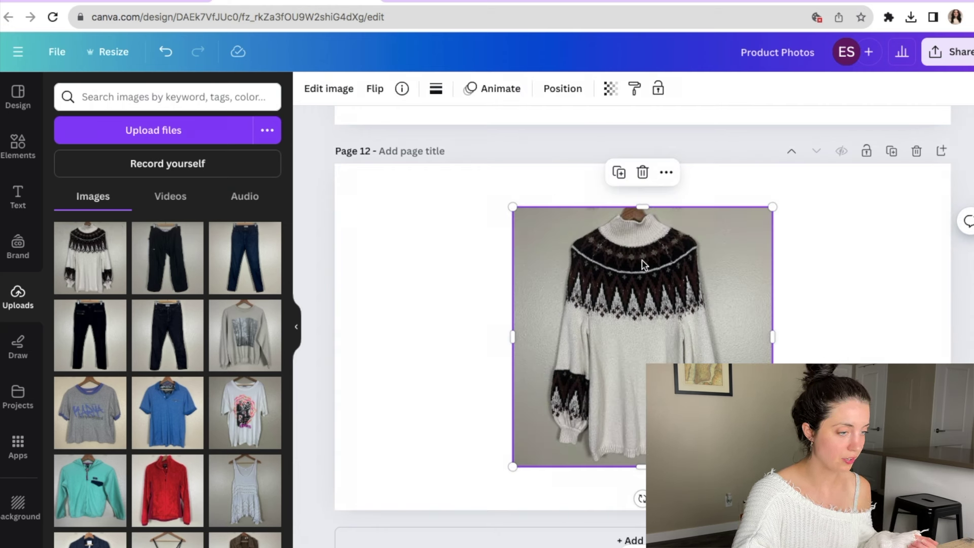
Remove the sweater photo's background with BG Remover and apply a Drop shadow to the cutout
left_click(342, 95)
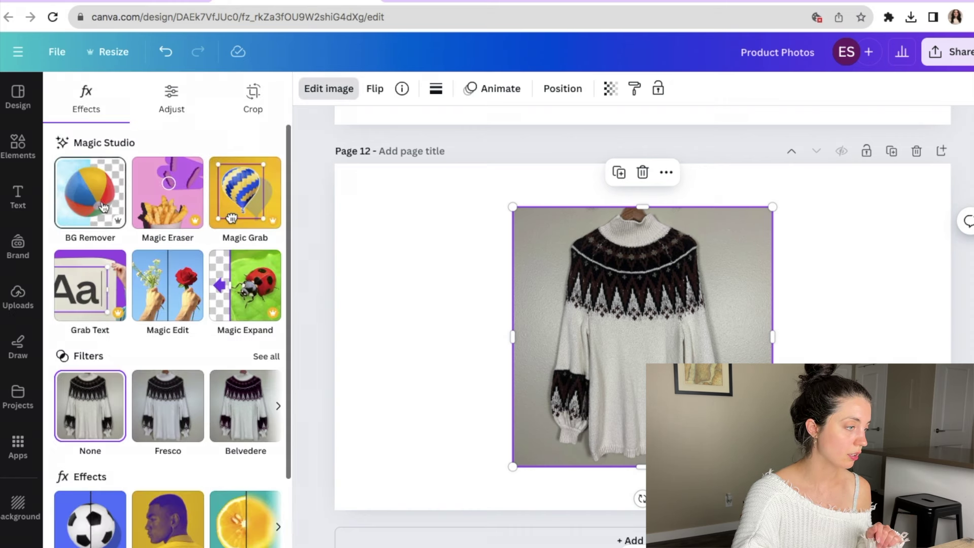
left_click(96, 186)
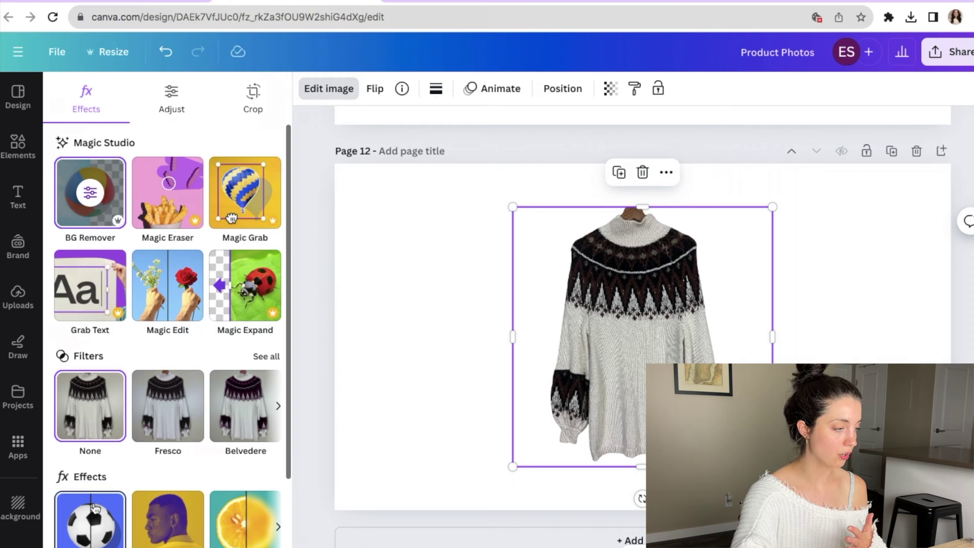
scroll(90, 507, "down", 3)
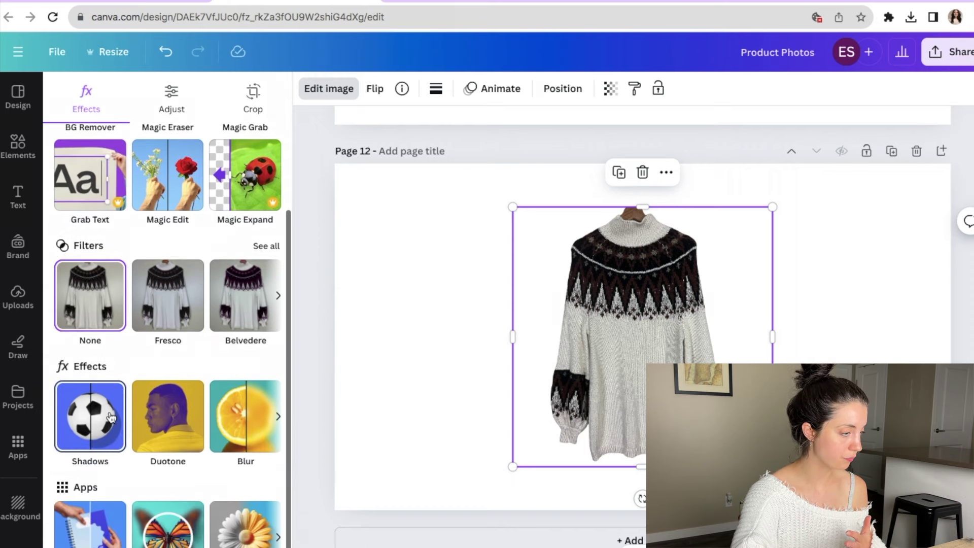
left_click(111, 417)
left_click(167, 253)
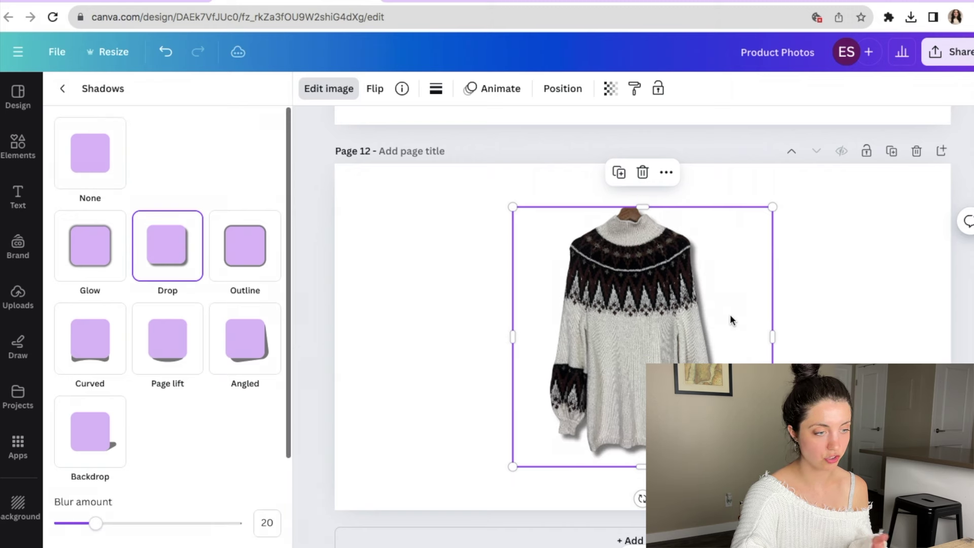
left_click(879, 310)
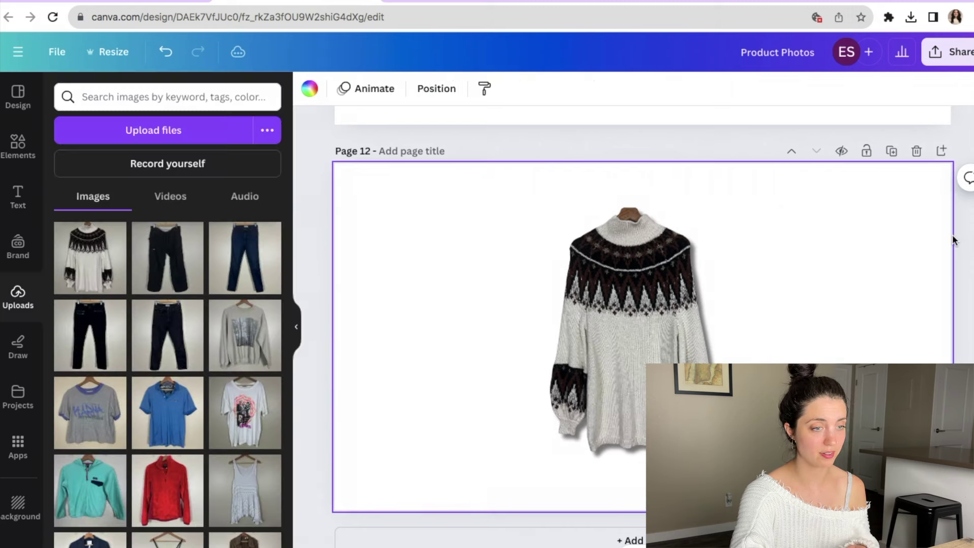
left_click(970, 240)
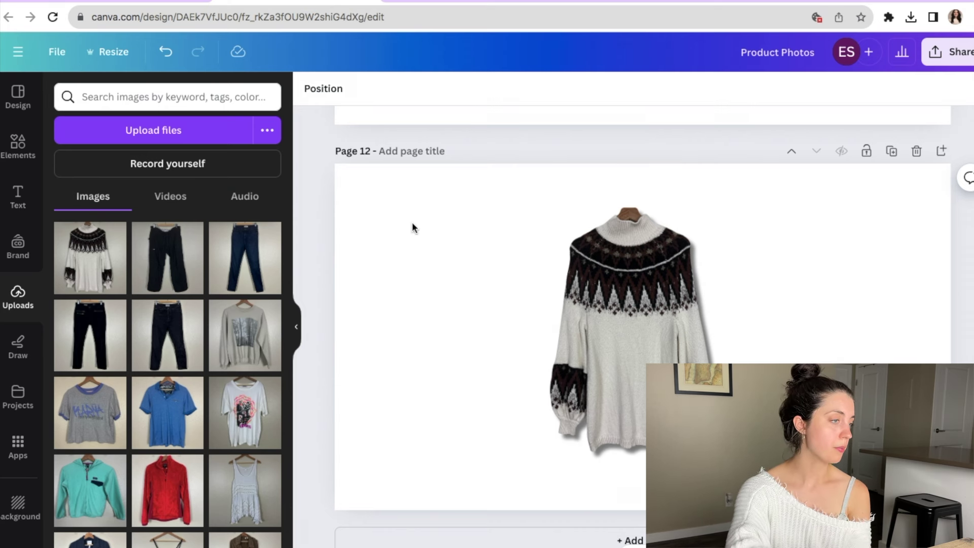
Switch to the Excel inventory spreadsheet and examine the product names, COG and purchase entries of the unlisted items
key("ctrl+Left")
key("ctrl+Left")
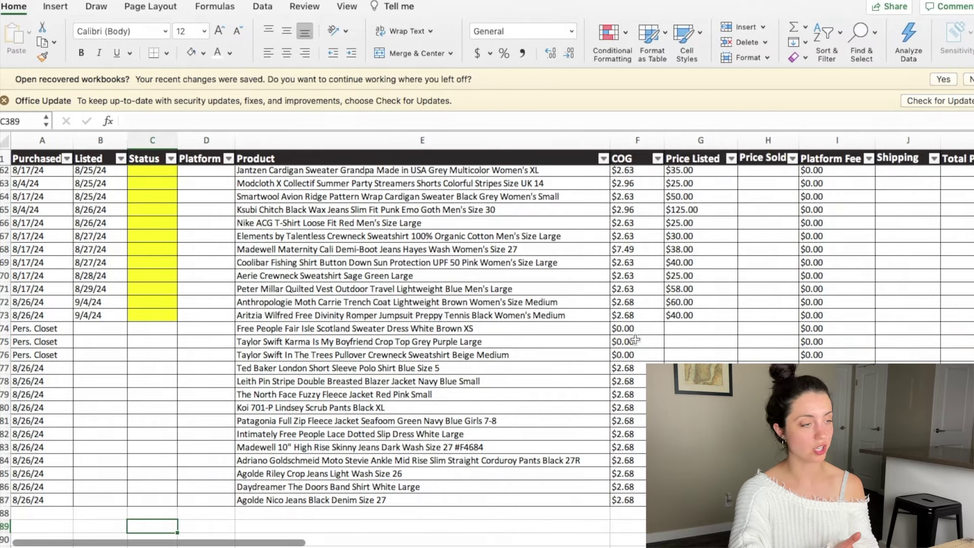
left_click(262, 339)
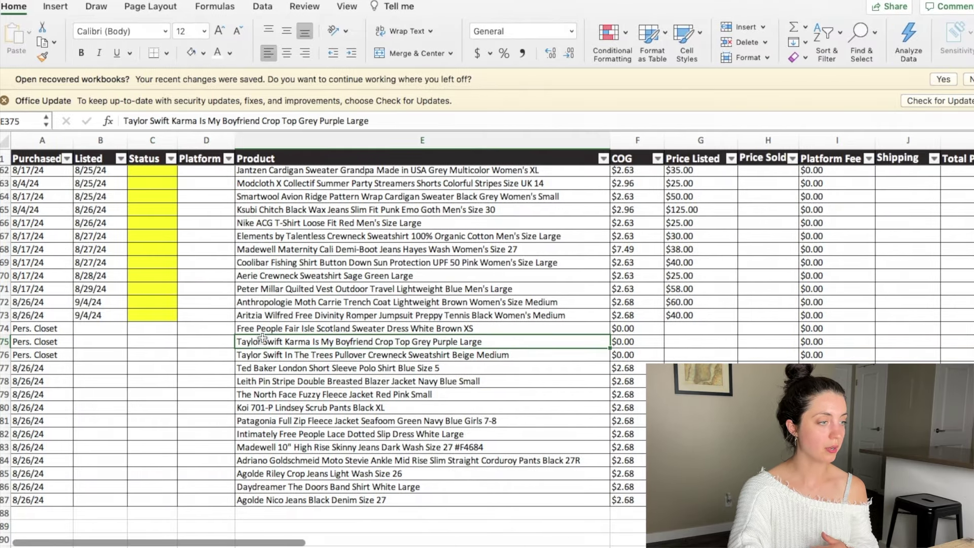
left_click(646, 340)
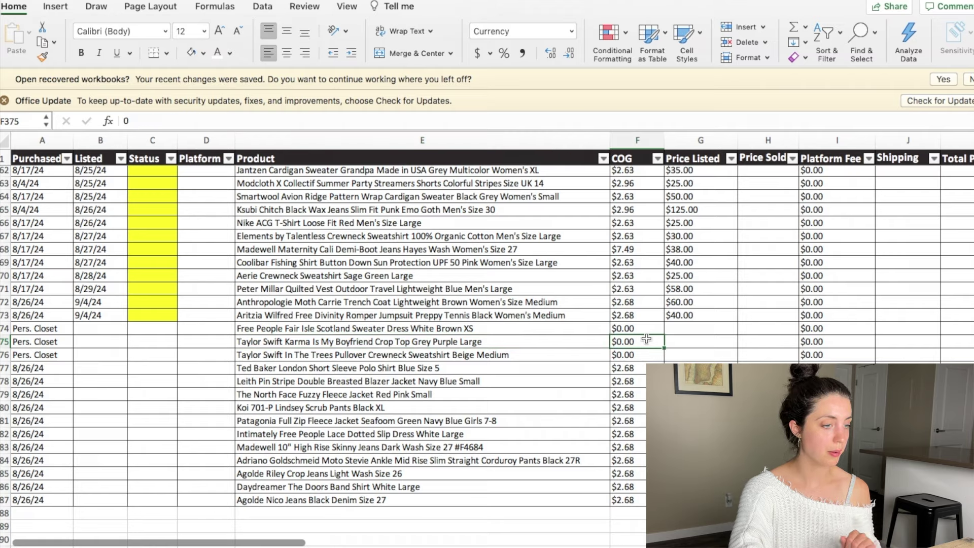
left_click(34, 379)
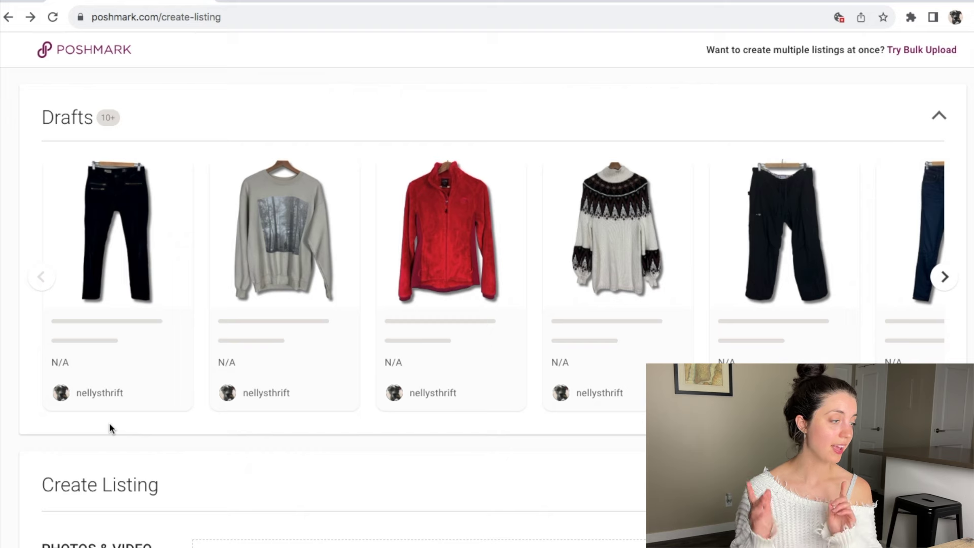
Review Poshmark's blank Create Listing form from the drafts to the end, including the option to save it as a draft
scroll(110, 428, "down", 2)
scroll(110, 427, "up", 2)
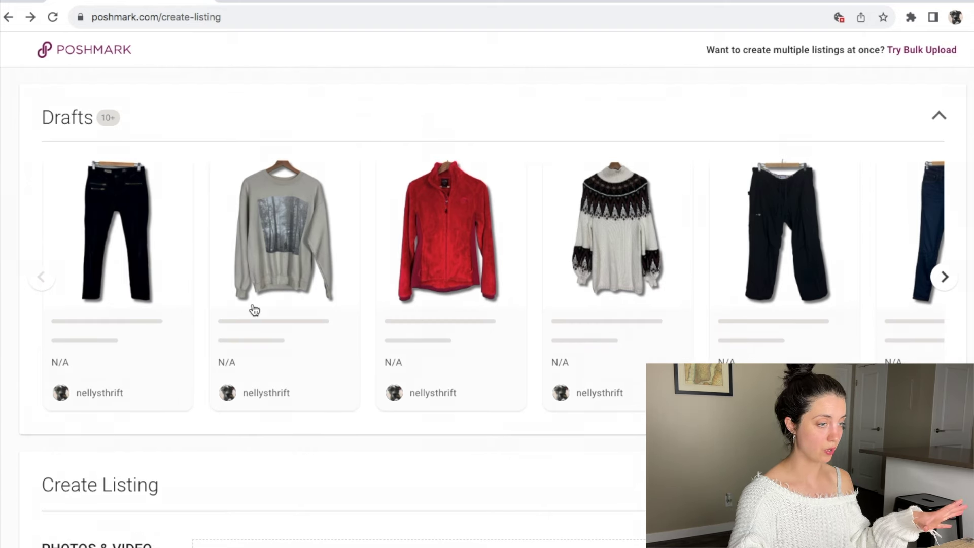
scroll(253, 310, "down", 6)
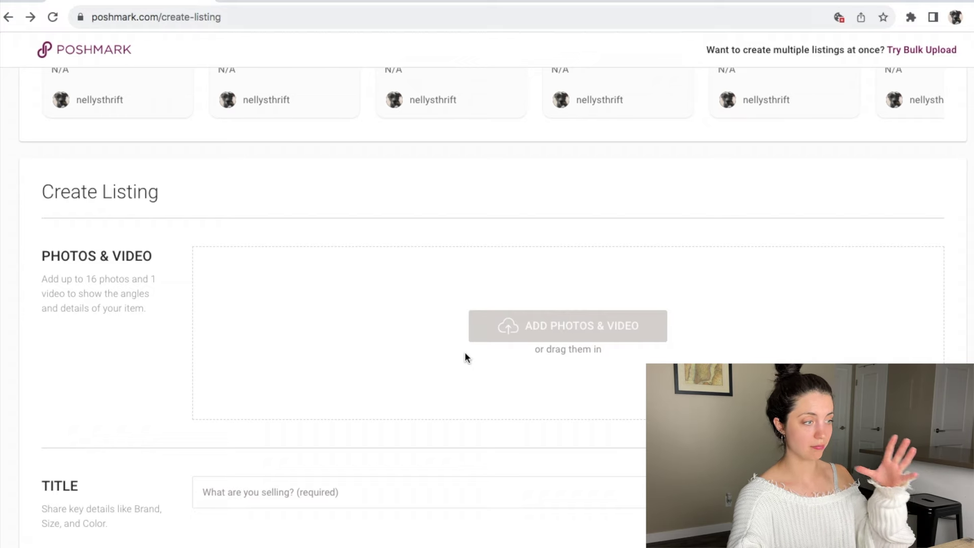
scroll(465, 353, "up", 4)
scroll(465, 353, "down", 7)
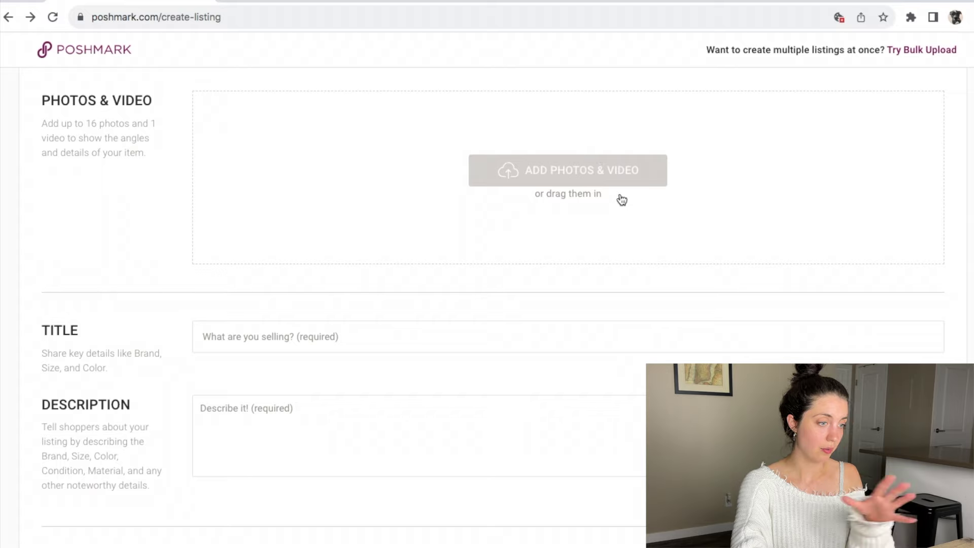
scroll(568, 172, "down", 12)
scroll(568, 173, "down", 19)
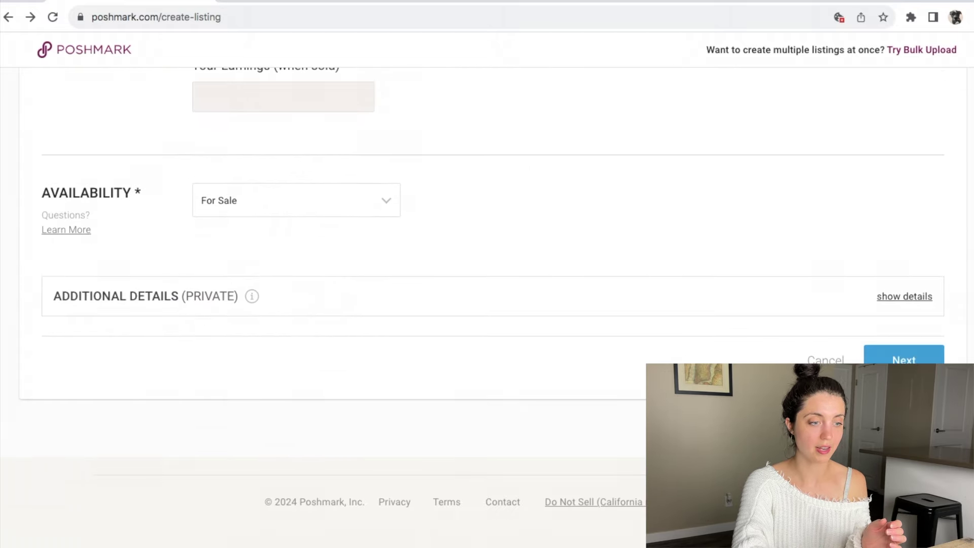
left_click(825, 359)
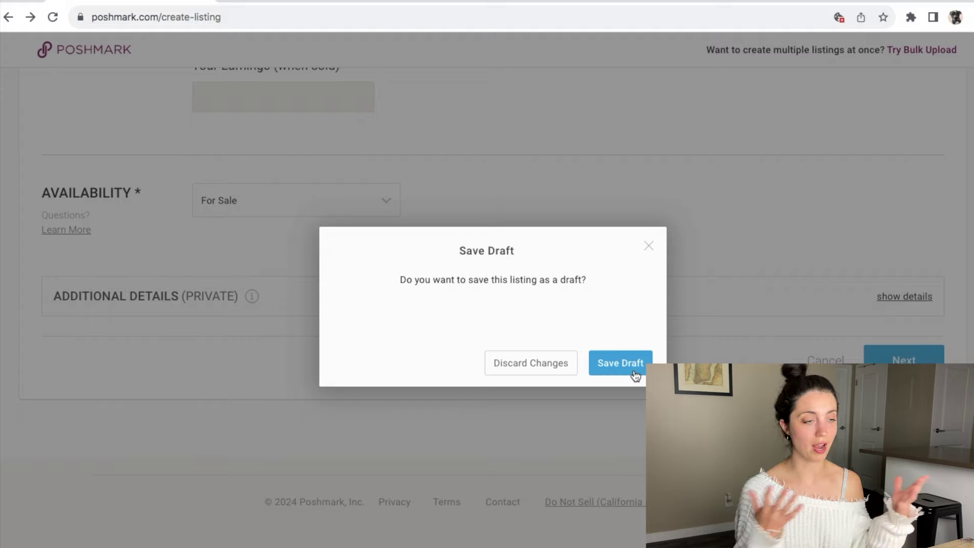
left_click(653, 245)
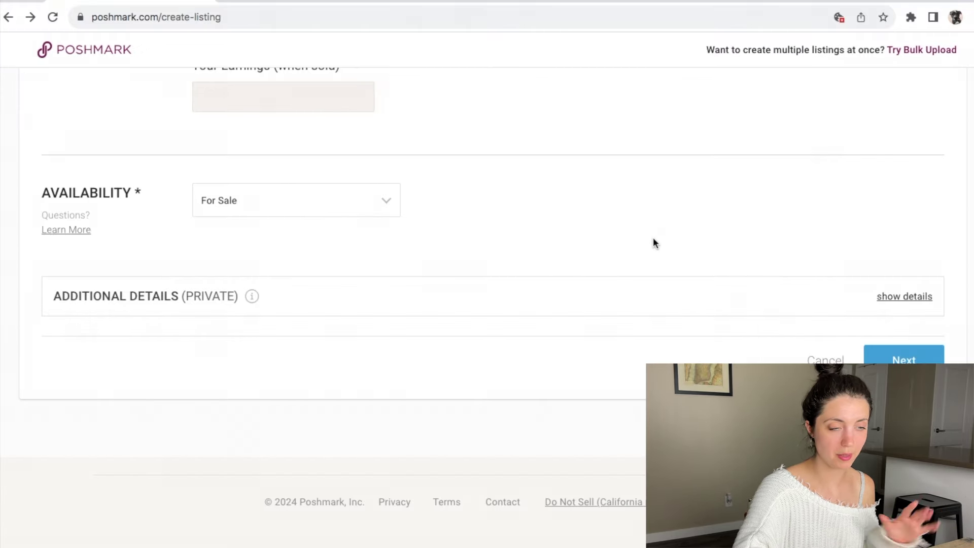
Open the saved draft of the black zip-pocket pants for editing
scroll(653, 268, "up", 15)
scroll(652, 304, "up", 10)
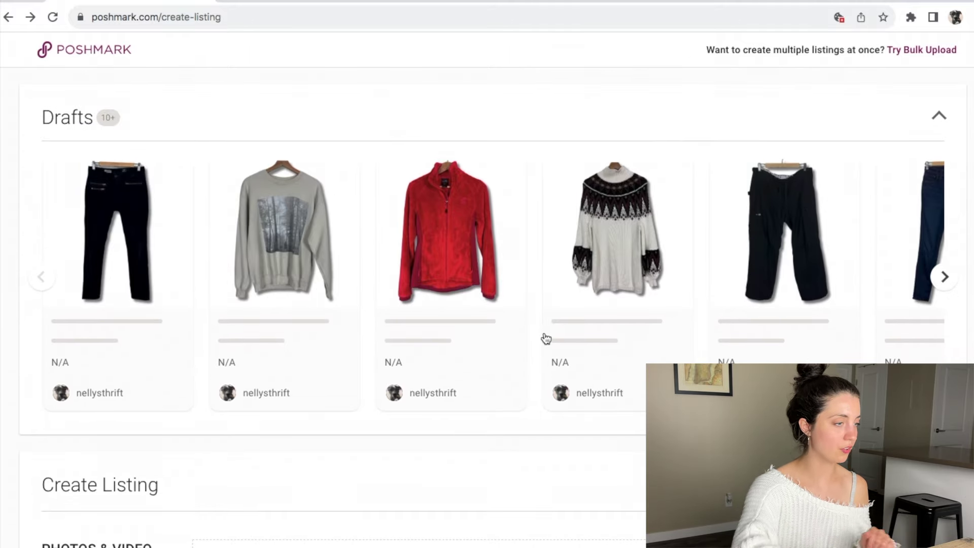
left_click(477, 209)
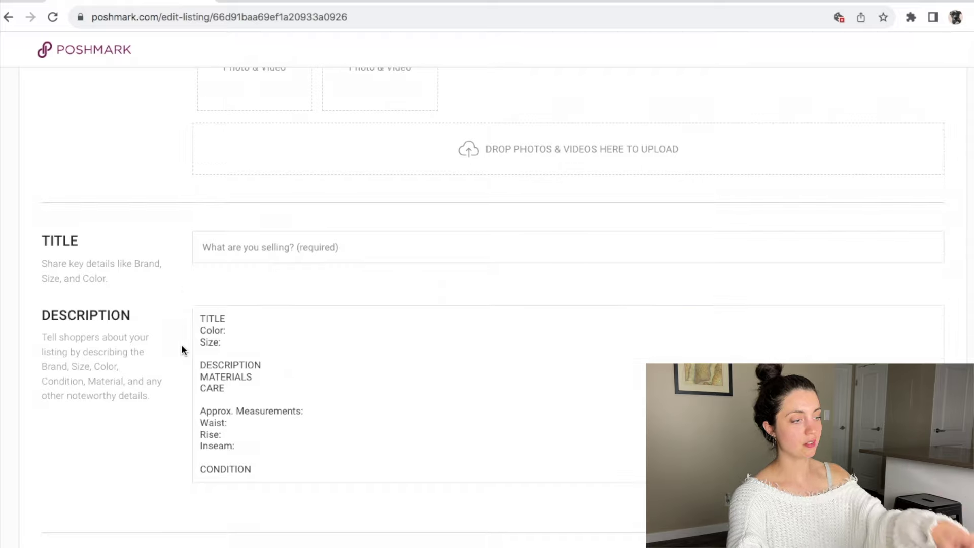
Check the Listing Templates document in Google Docs for the clothing description templates, and return to the Poshmark listing
key("super+Tab")
key("ctrl+Right")
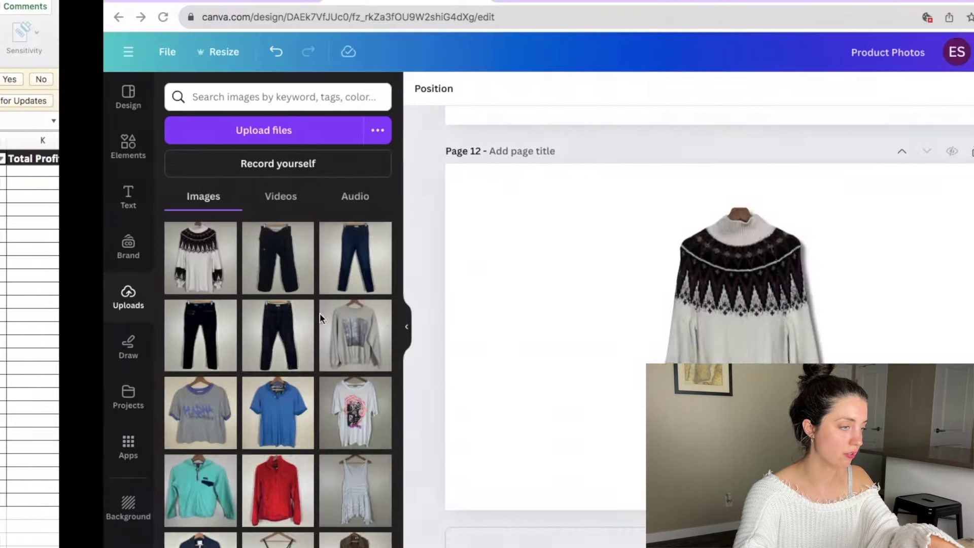
key("ctrl+Tab")
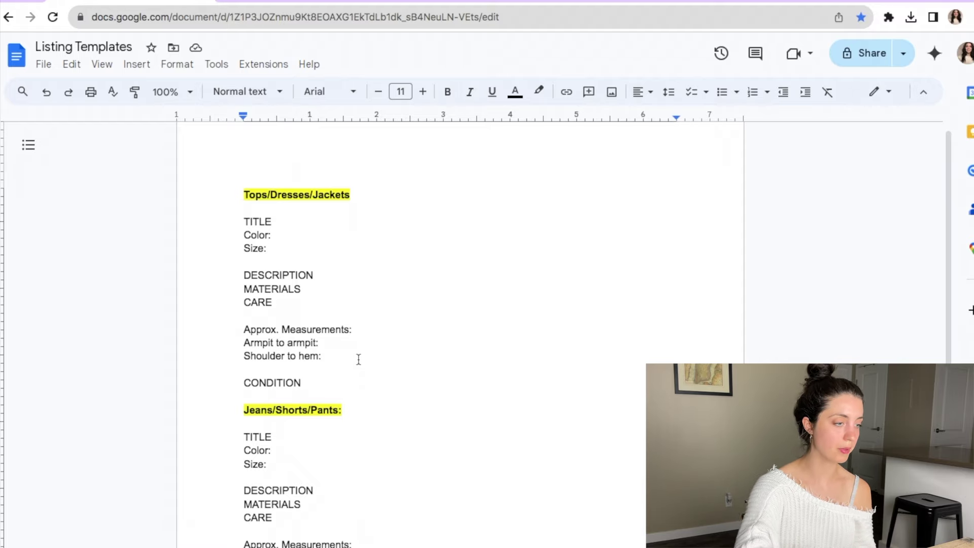
key("ctrl+Left")
key("ctrl+Left")
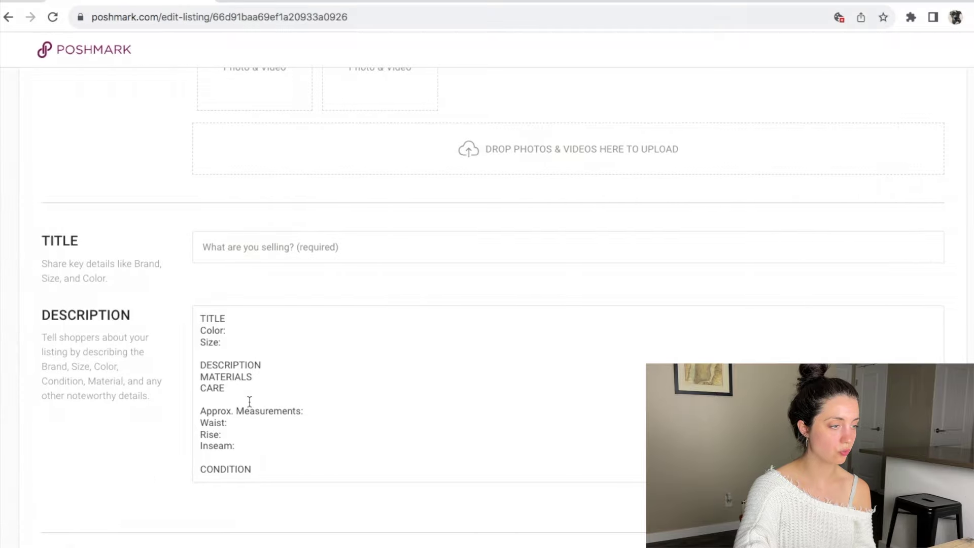
Review the pants listing's uploaded photos, title field and description template
scroll(250, 401, "up", 10)
scroll(250, 401, "up", 3)
scroll(249, 400, "down", 6)
scroll(249, 401, "up", 5)
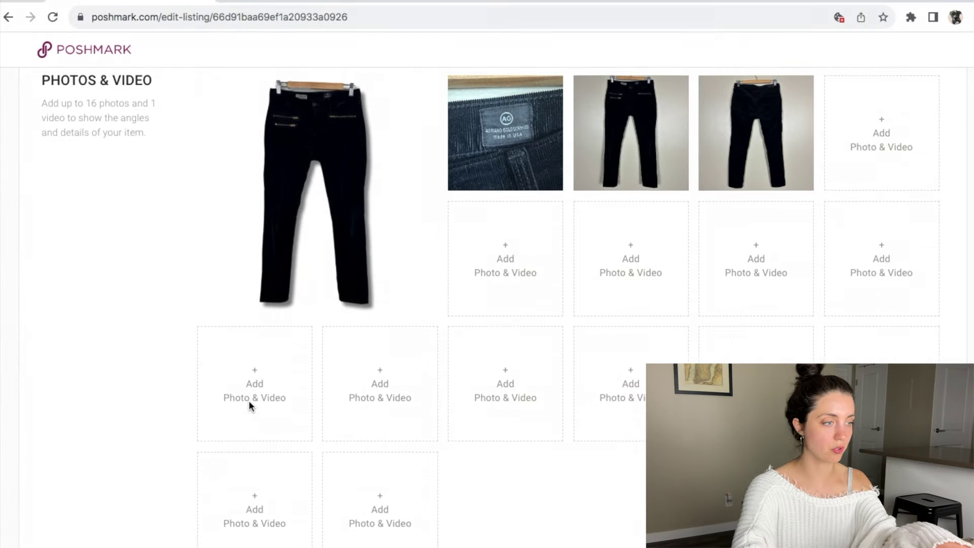
scroll(249, 400, "down", 8)
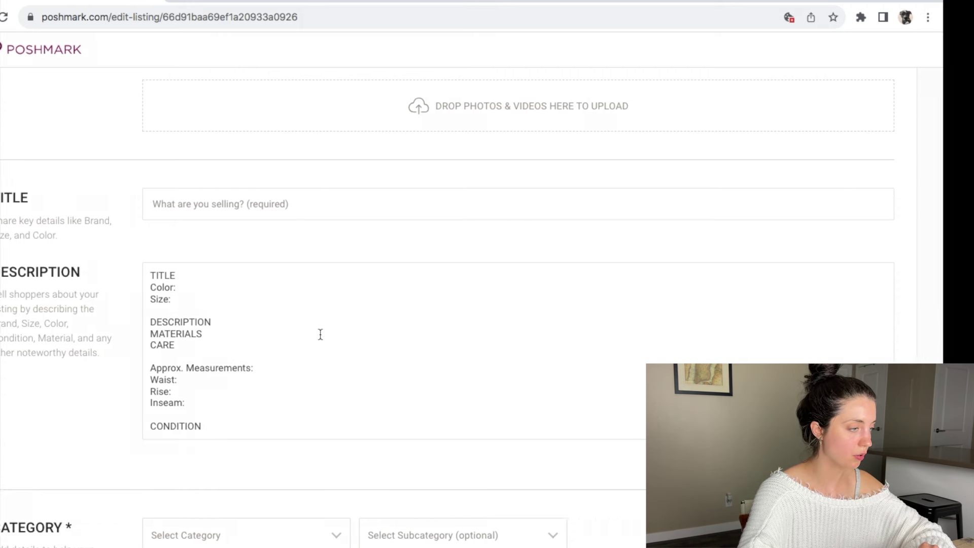
scroll(320, 344, "up", 4)
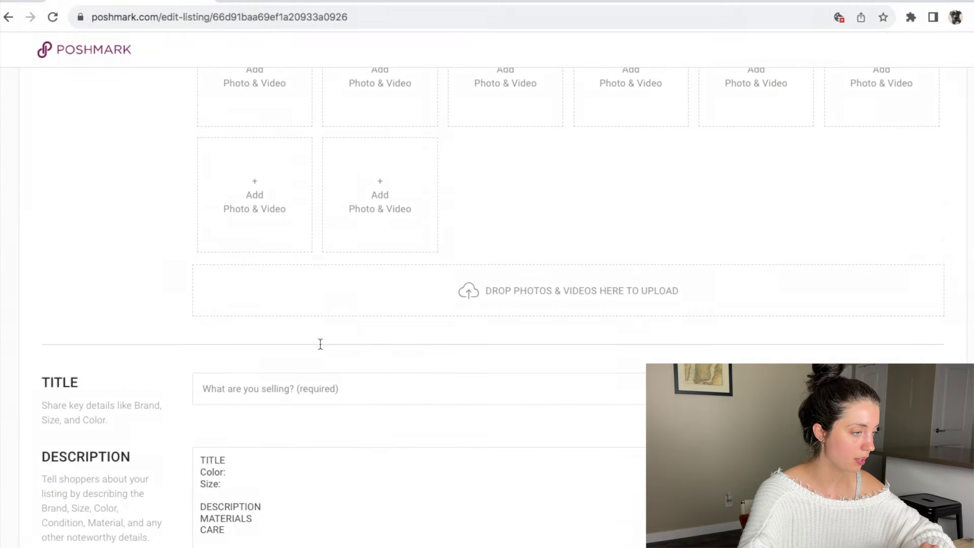
Examine the listing's category, quantity, size, tags, brand, color, style tag and price fields, and recheck its photos
scroll(314, 344, "down", 1)
scroll(266, 325, "down", 4)
scroll(231, 345, "down", 10)
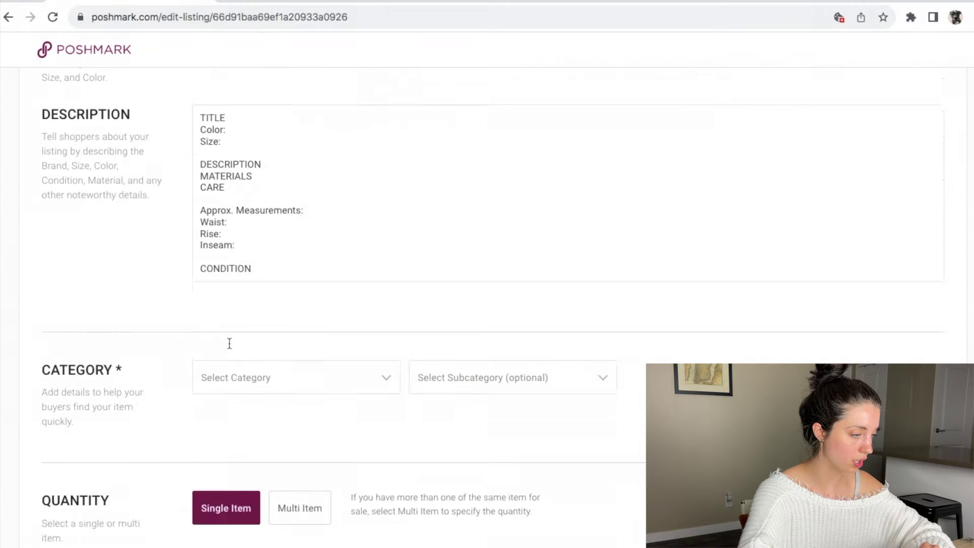
scroll(227, 364, "up", 6)
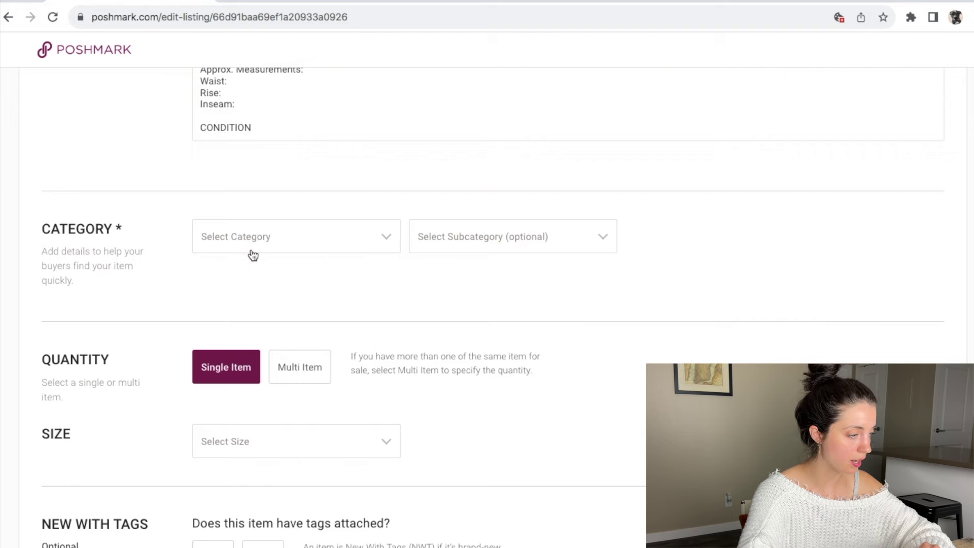
scroll(249, 304, "down", 5)
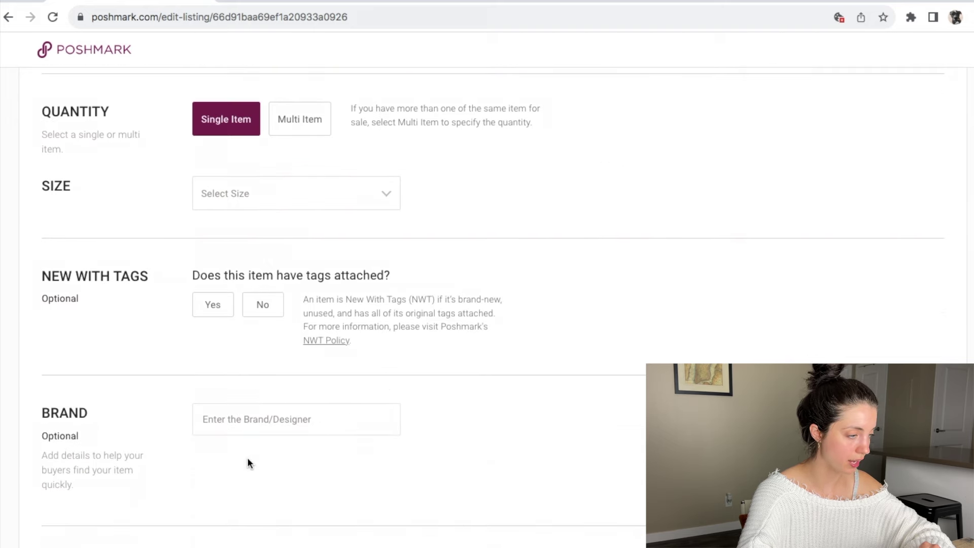
scroll(248, 459, "down", 5)
scroll(248, 450, "down", 5)
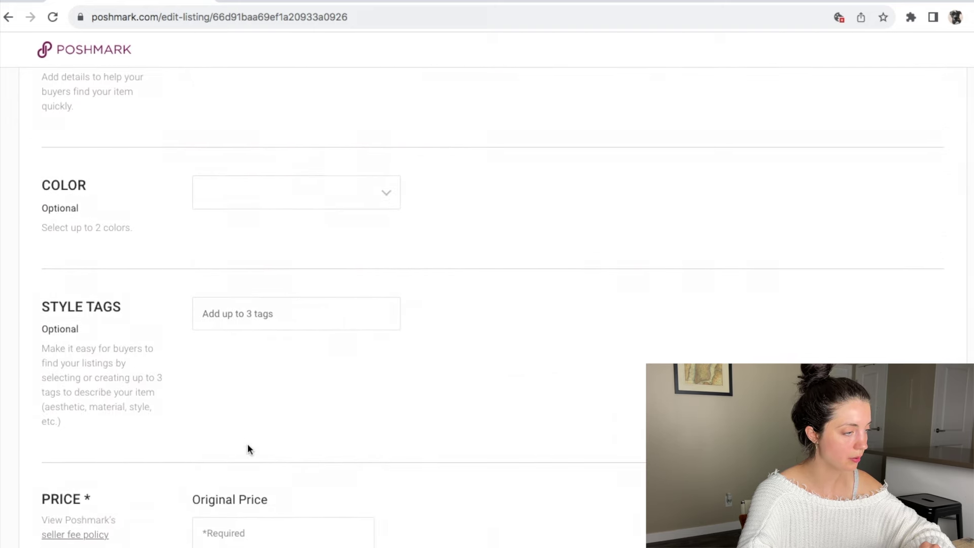
scroll(252, 239, "down", 1)
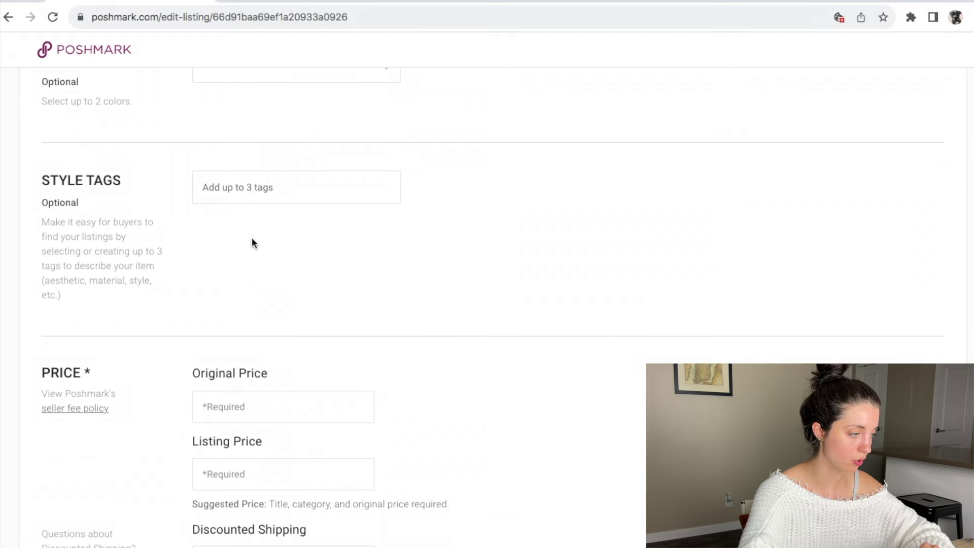
scroll(255, 336, "up", 18)
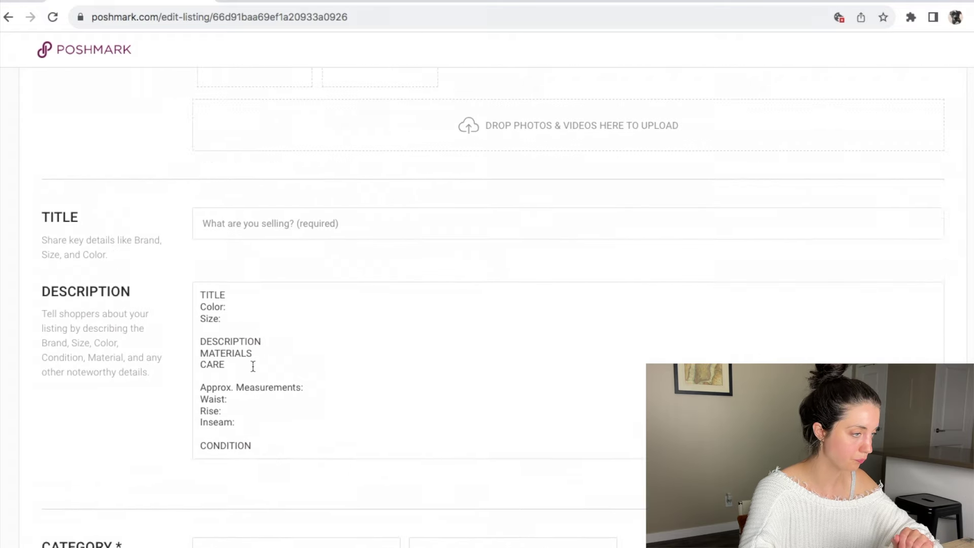
scroll(253, 366, "up", 10)
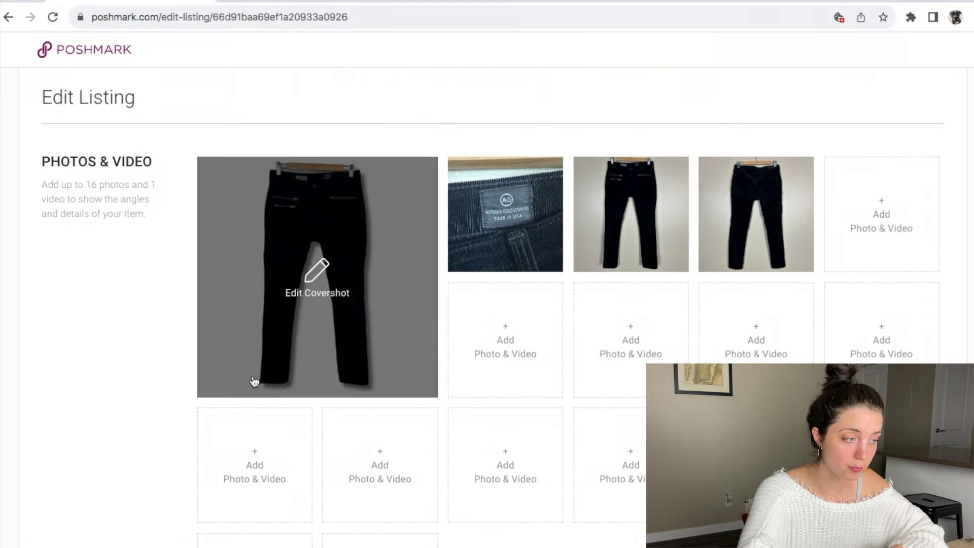
scroll(105, 405, "down", 8)
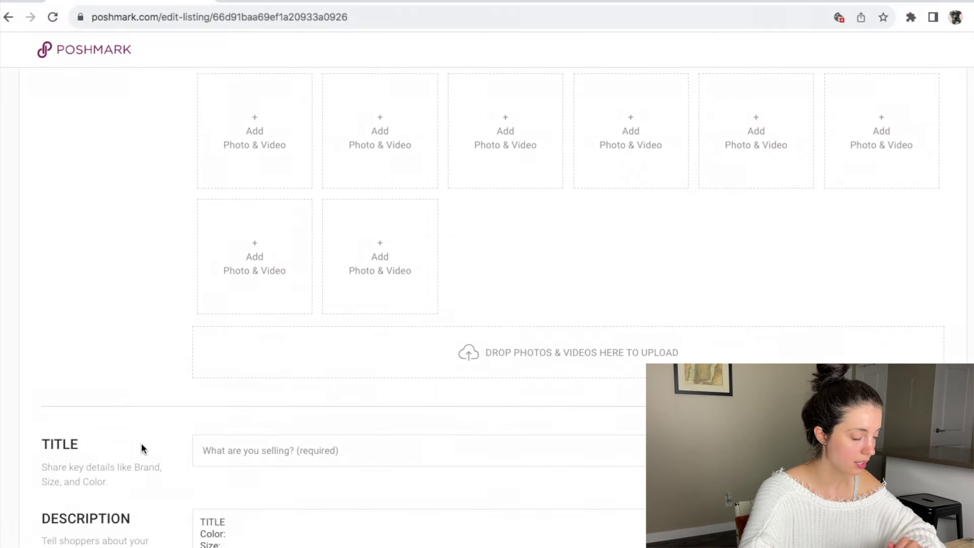
Switch to the Excel inventory sheet and copy the product name of the Adriano Goldschmeid black corduroy pants in row 384
key("ctrl+Right")
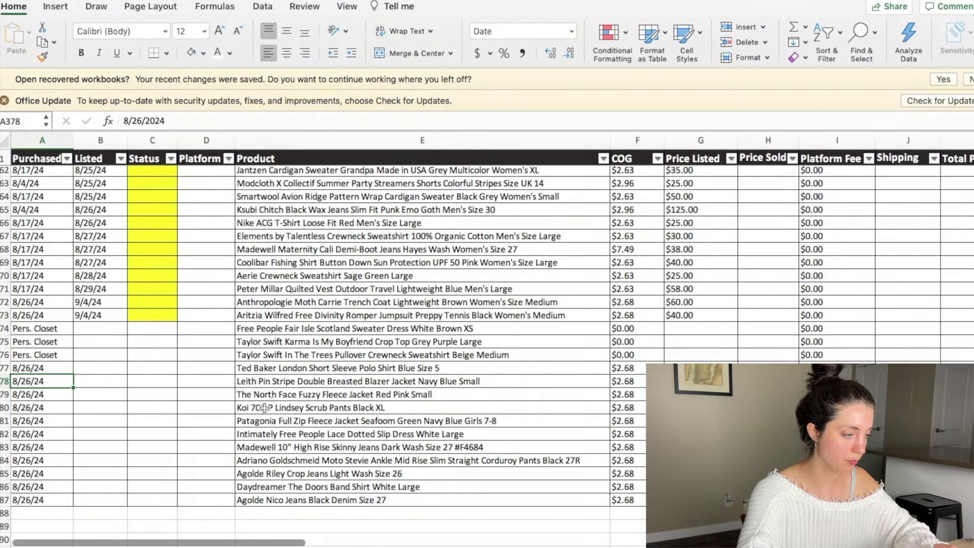
left_click(265, 460)
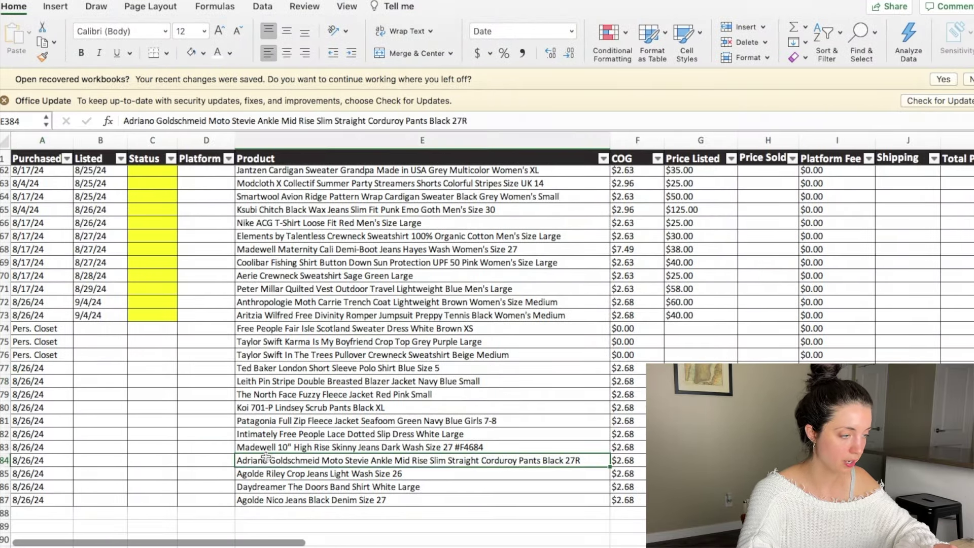
triple_click(259, 122)
key("super+c")
key("ctrl+Left")
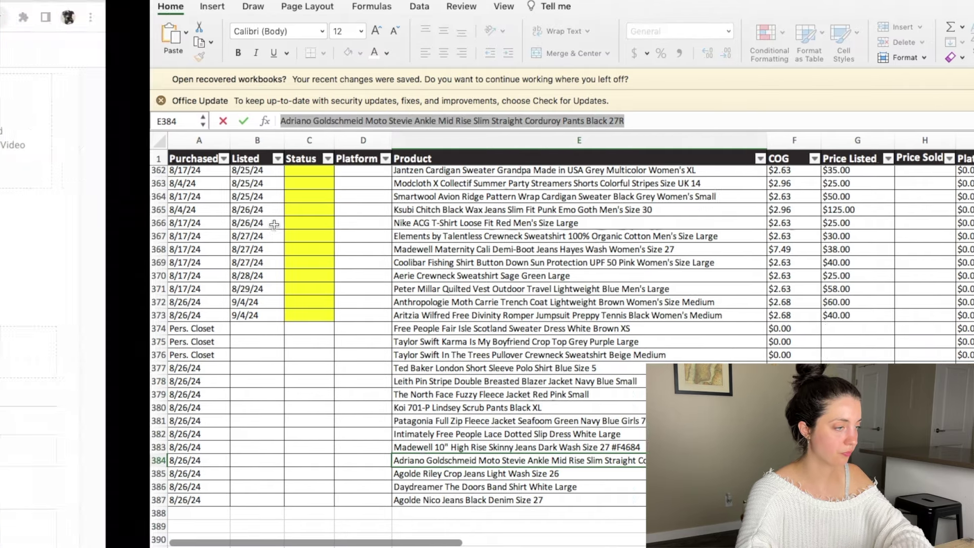
Paste the copied name as the Poshmark listing title and trim the cut-off color word so it ends with "Pants"
key("super+v")
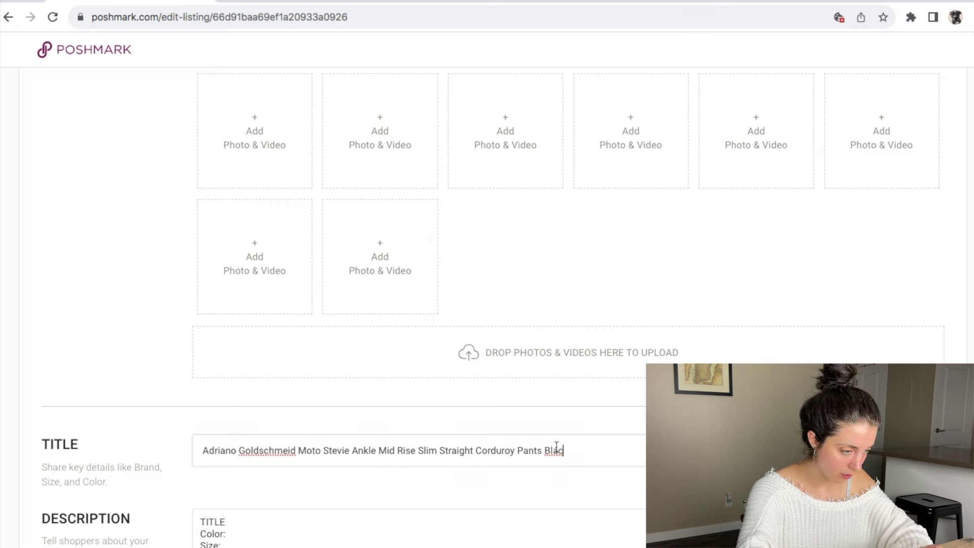
key("BackSpace")
key("BackSpace")
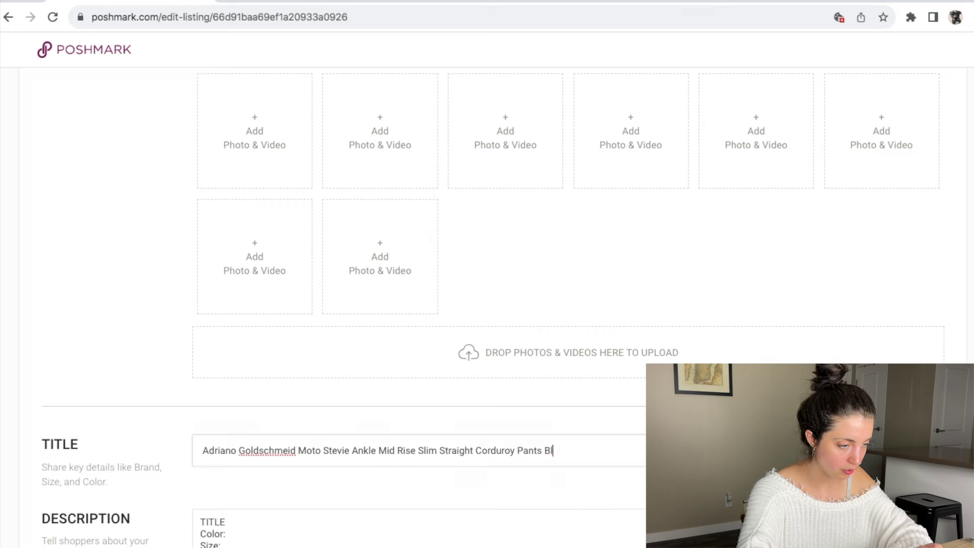
scroll(544, 466, "down", 3)
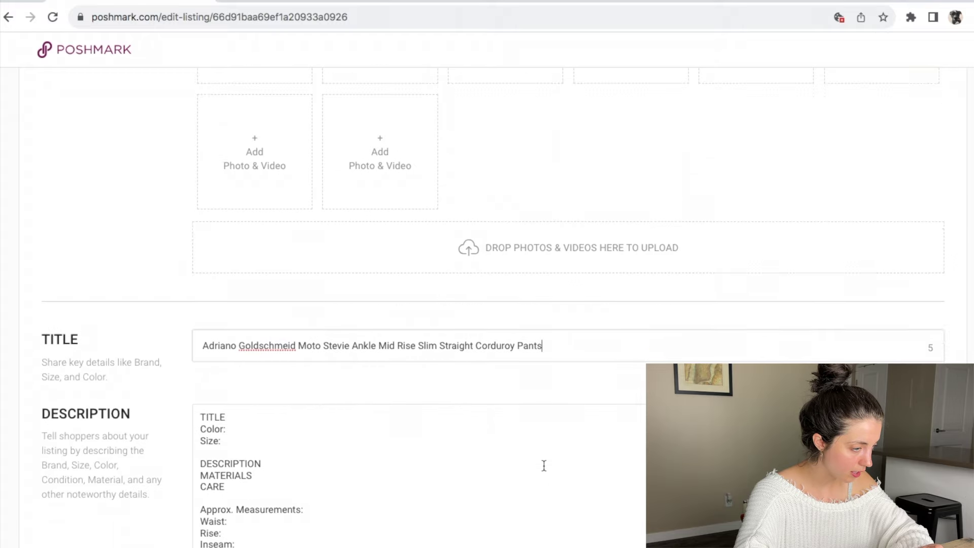
Replace the TITLE placeholder in the description with a copy of the listing's title
left_click(284, 382)
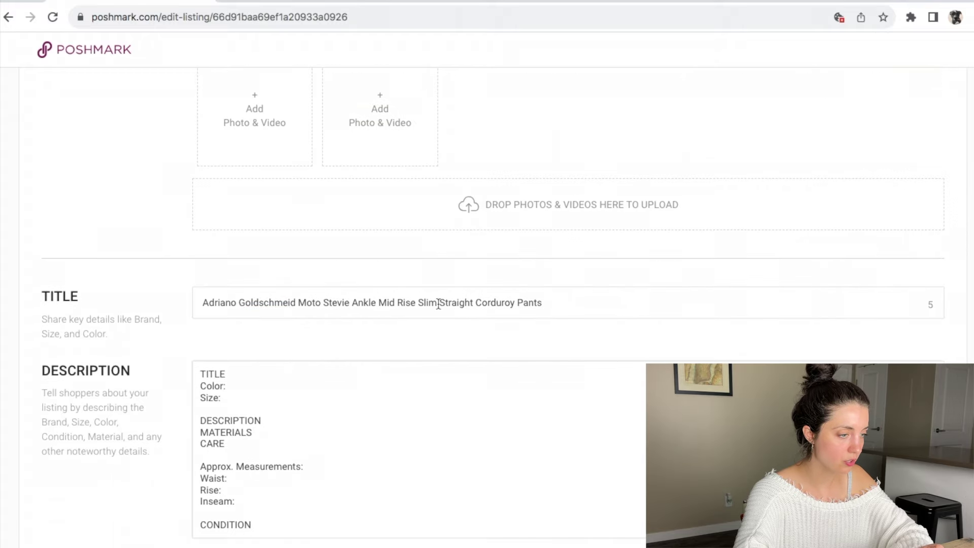
left_click_drag(542, 303, 260, 275)
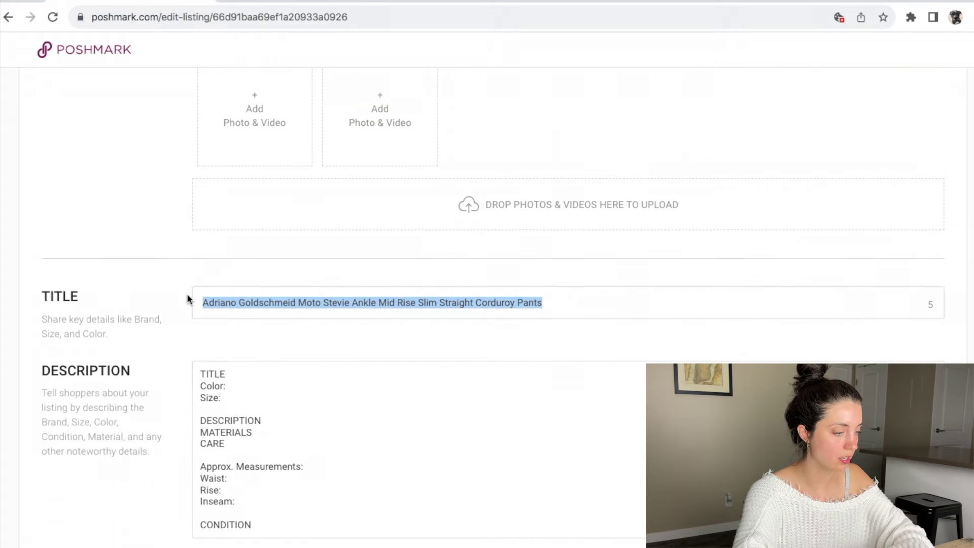
key("ctrl+c")
double_click(207, 373)
key("ctrl+v")
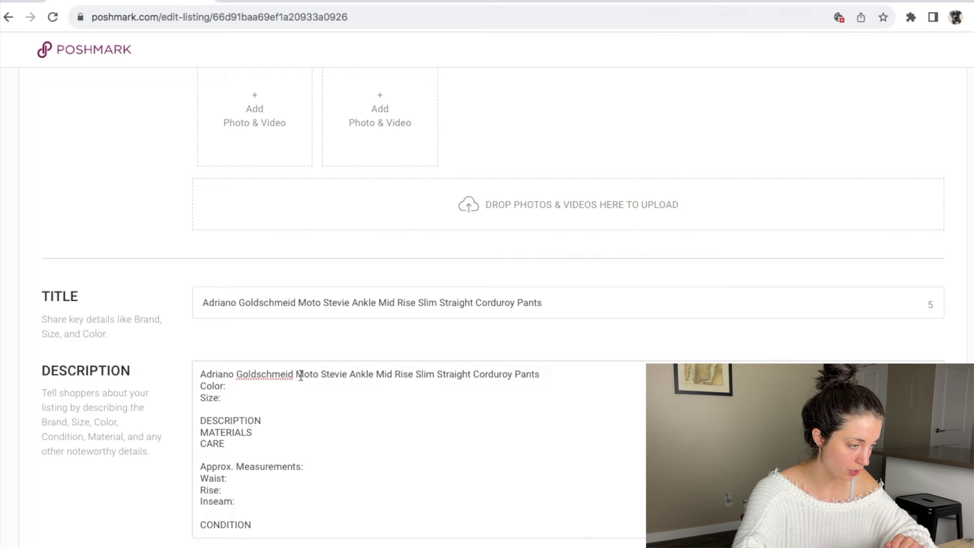
Remove "Mid Rise Slim Straight" from the first line of the description
left_click_drag(304, 376, 471, 375)
left_click(376, 376)
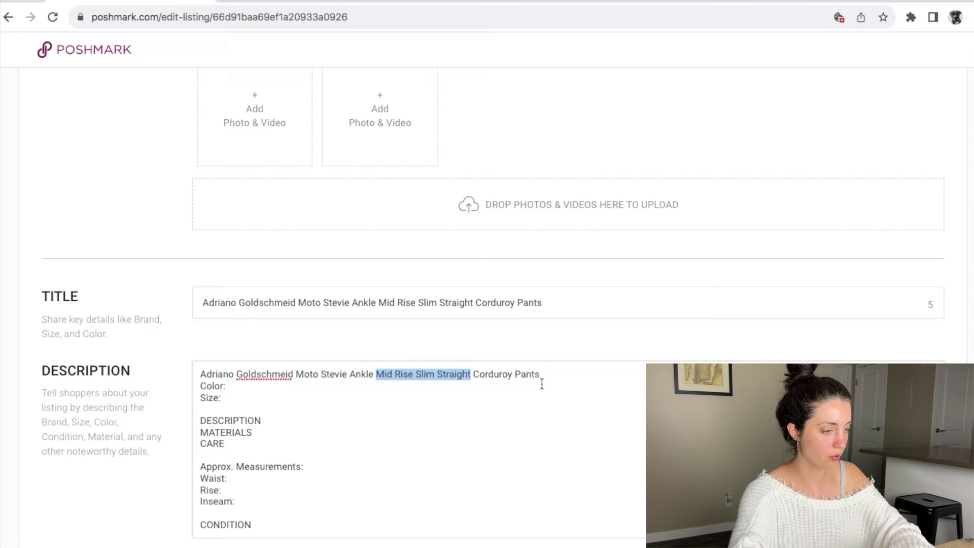
key("BackSpace")
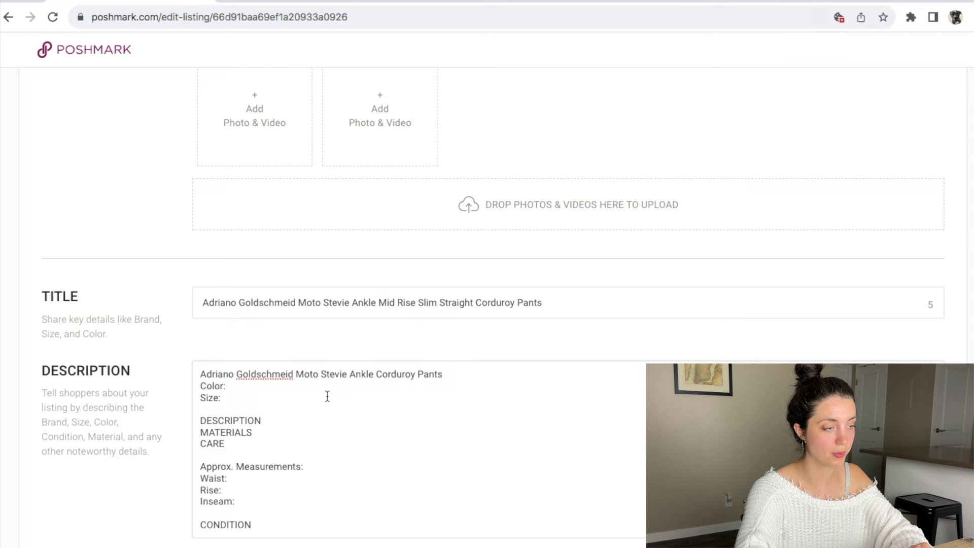
Fill in the description's color as Black and size as 27, checking the item's inventory entry in Excel
scroll(327, 396, "down", 1)
type("Black")
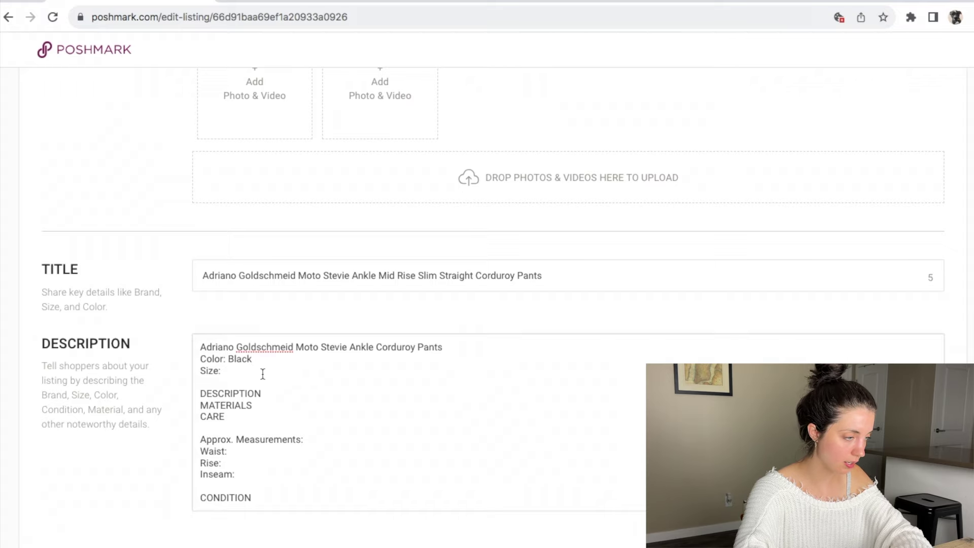
key("super+Tab")
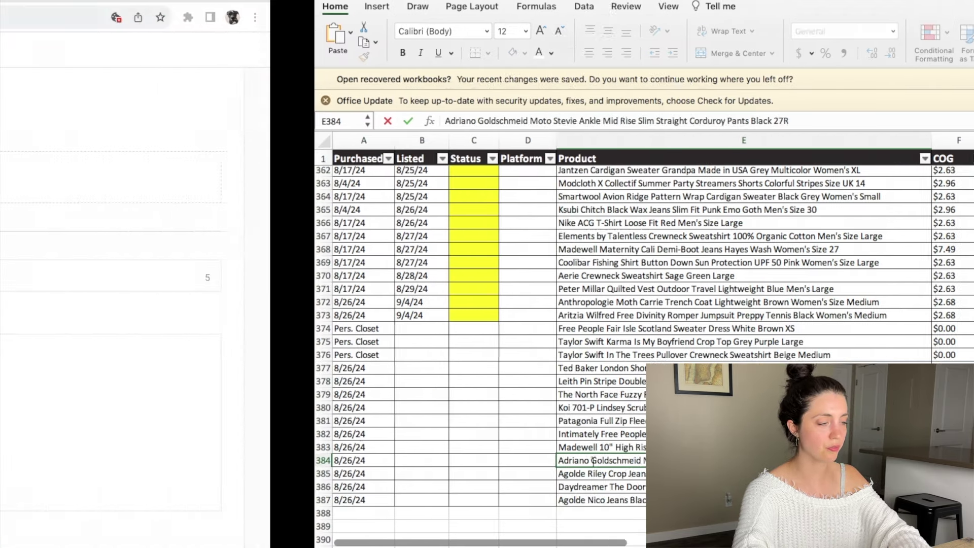
key("super+Tab")
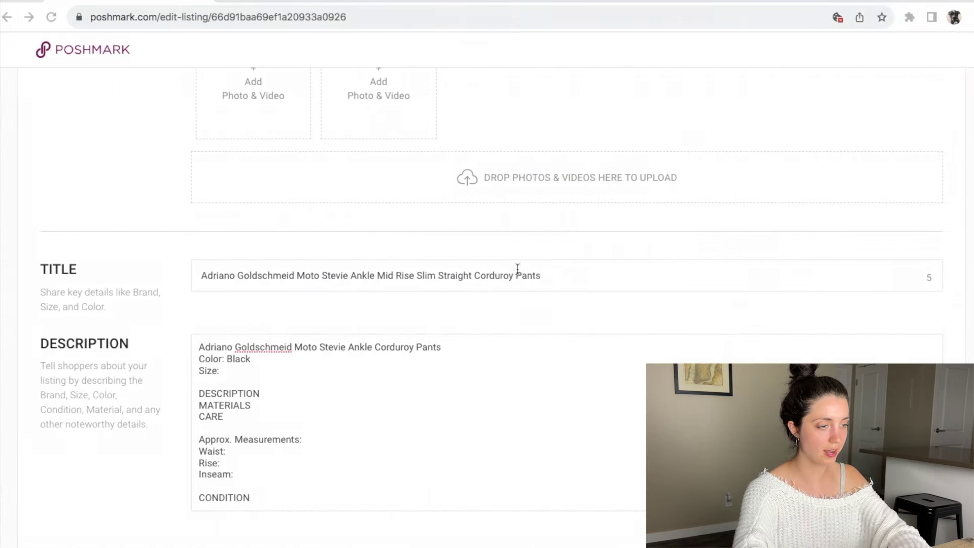
left_click(559, 276)
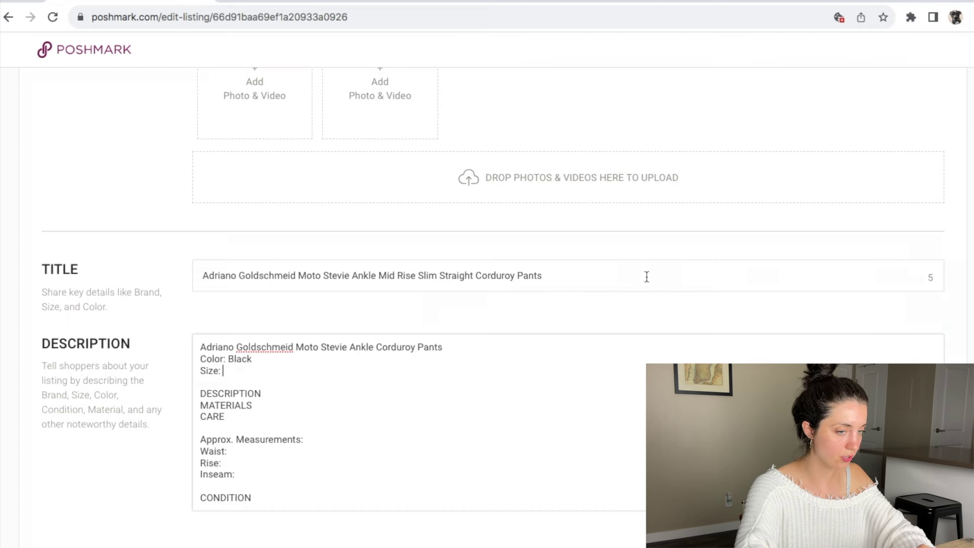
left_click(285, 365)
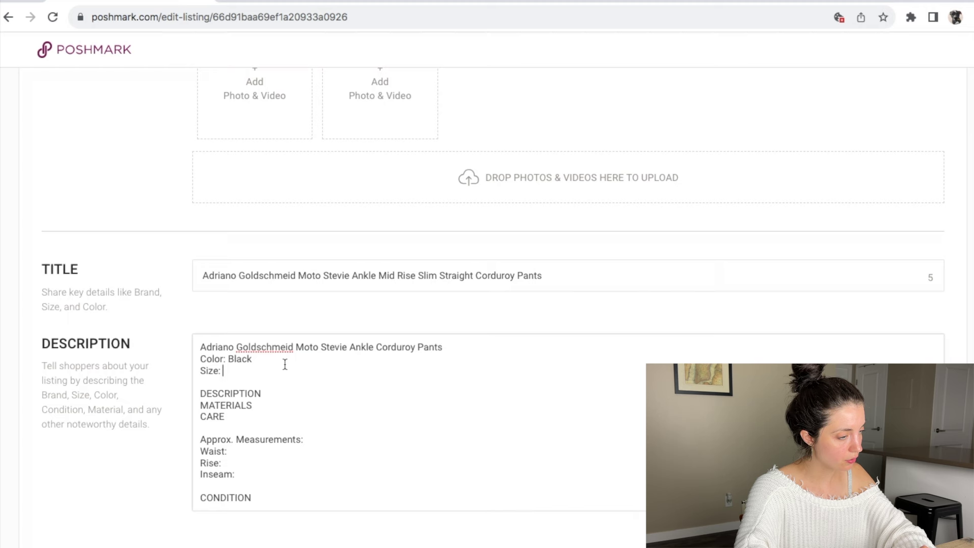
type("27")
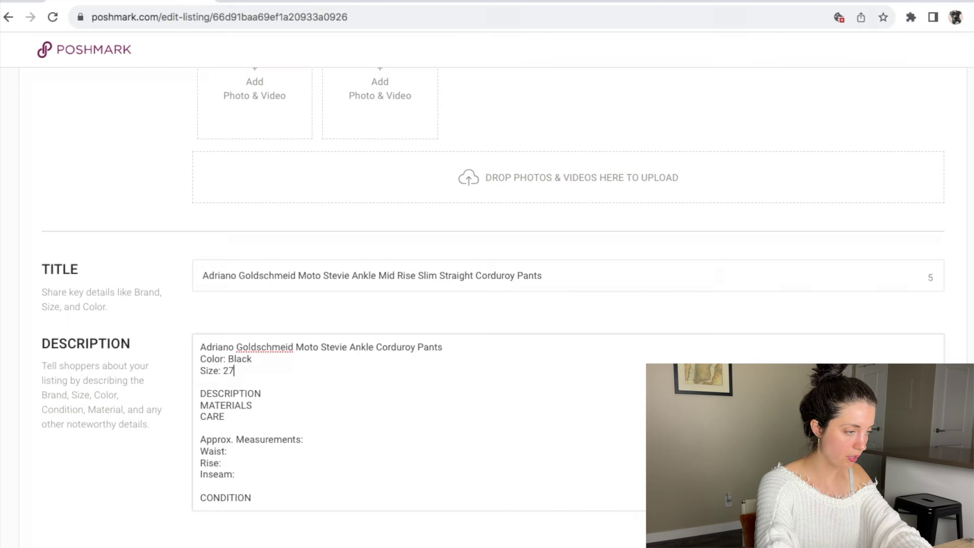
Replace the DESCRIPTION placeholder with "Low rise" after checking the pants' photos for details
double_click(256, 394)
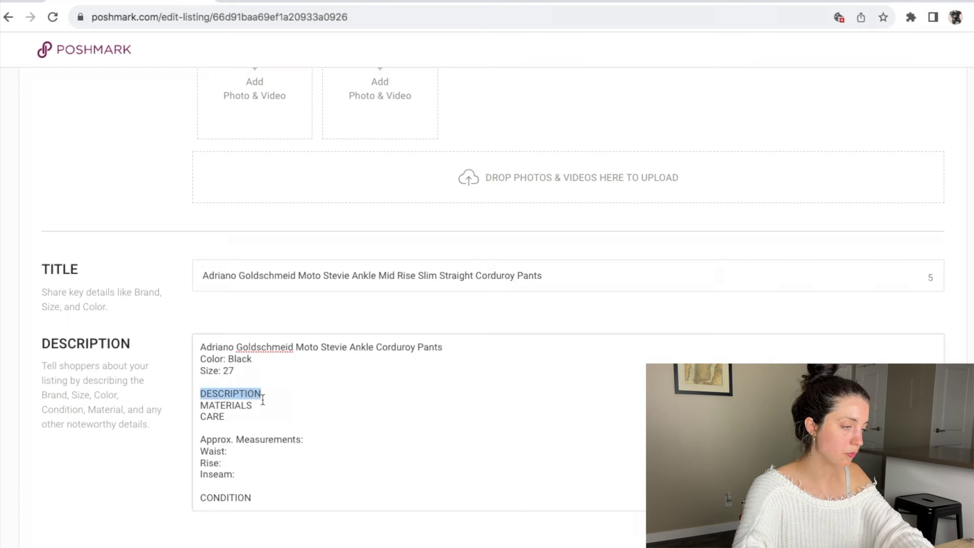
scroll(251, 391, "up", 10)
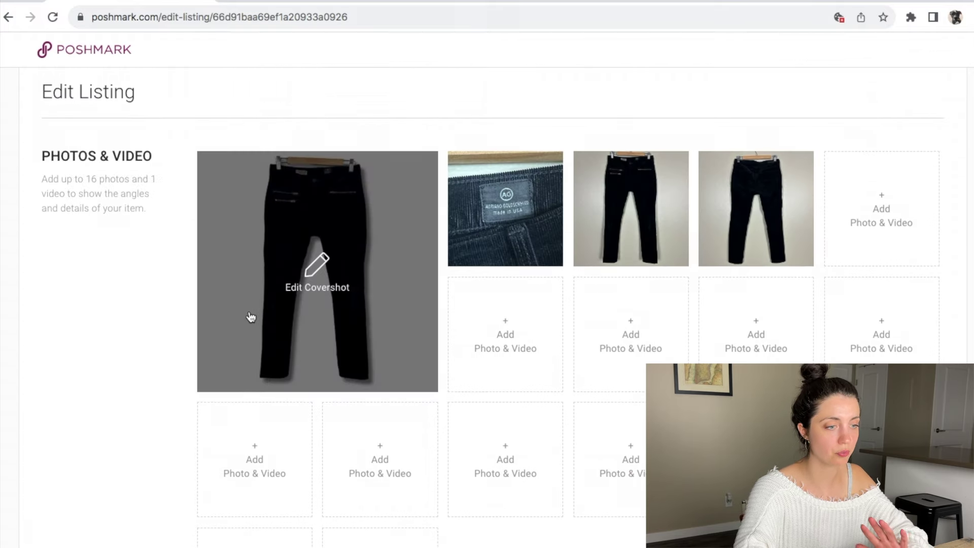
scroll(76, 372, "down", 2)
scroll(75, 378, "down", 1)
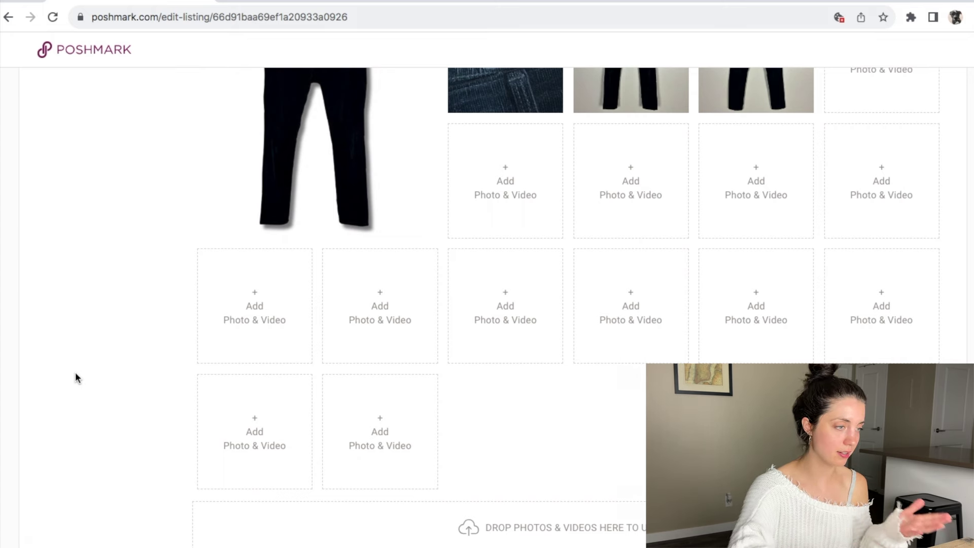
scroll(75, 378, "up", 2)
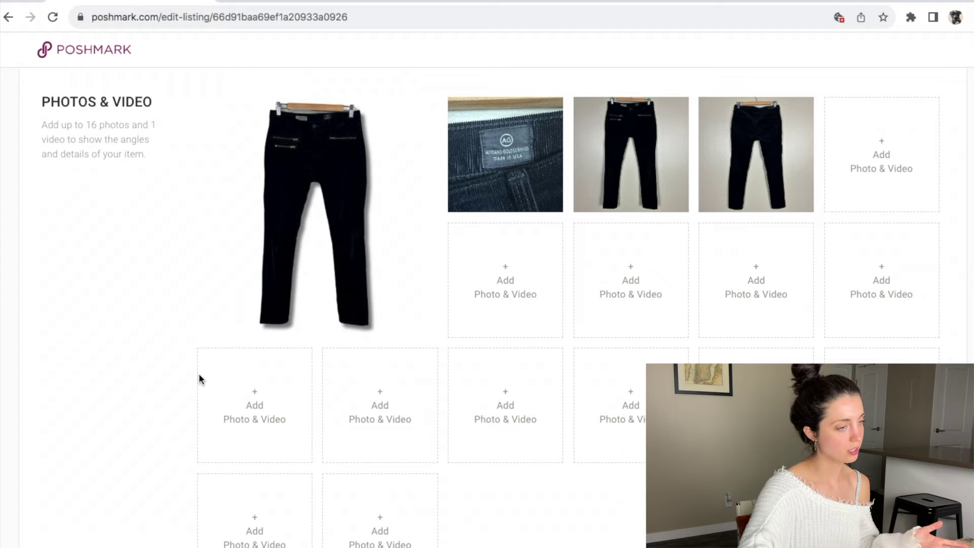
scroll(198, 373, "down", 9)
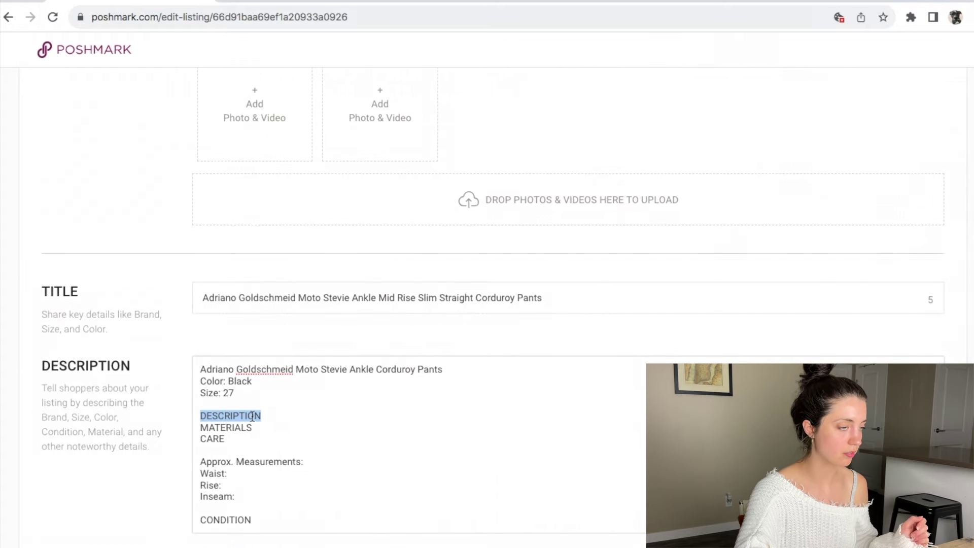
scroll(252, 417, "up", 9)
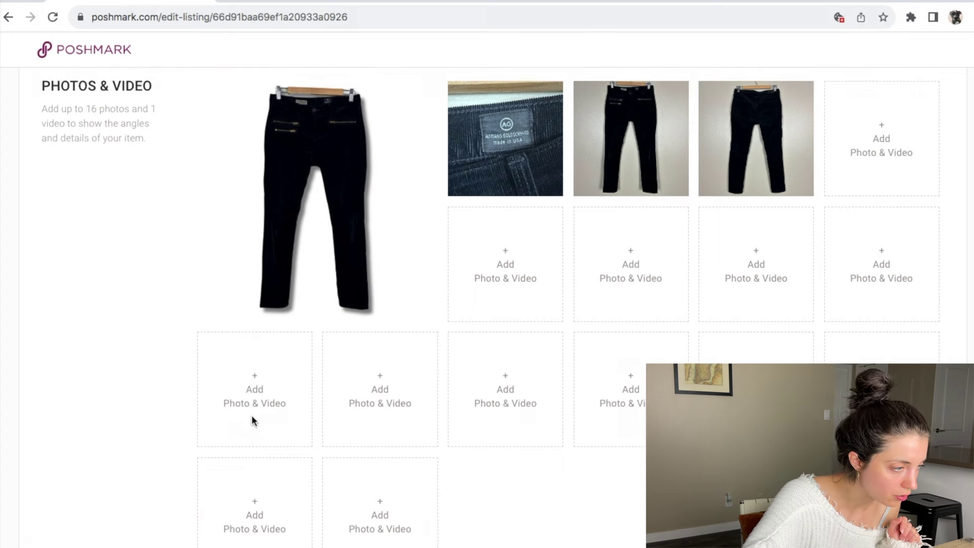
scroll(252, 416, "down", 8)
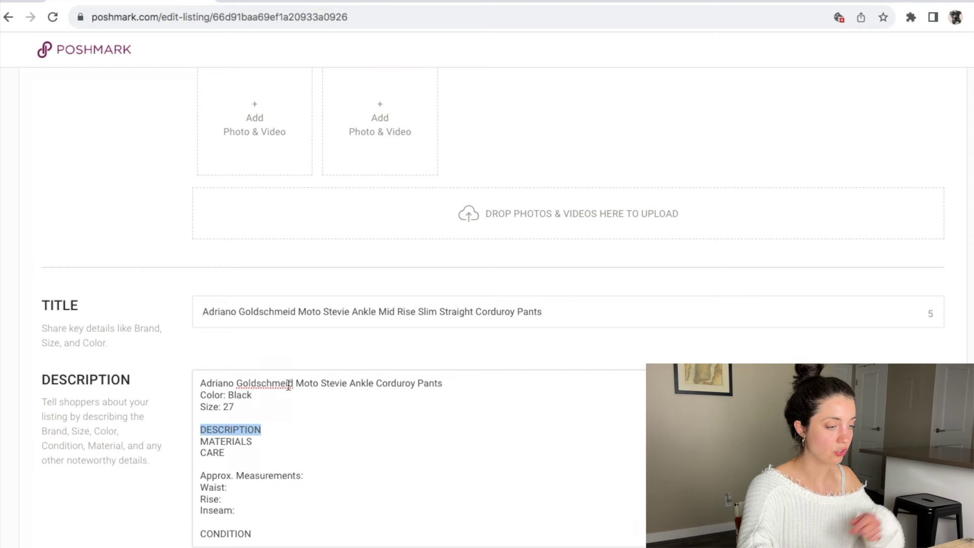
type("Low rise")
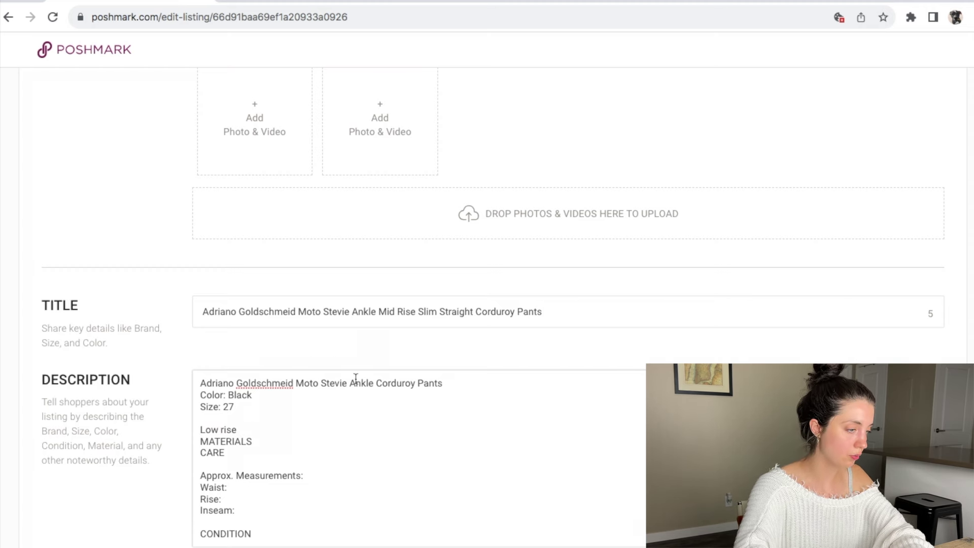
Recheck the photos and add the line "Slim straight leg" beneath "Low rise" in the description
scroll(294, 400, "up", 8)
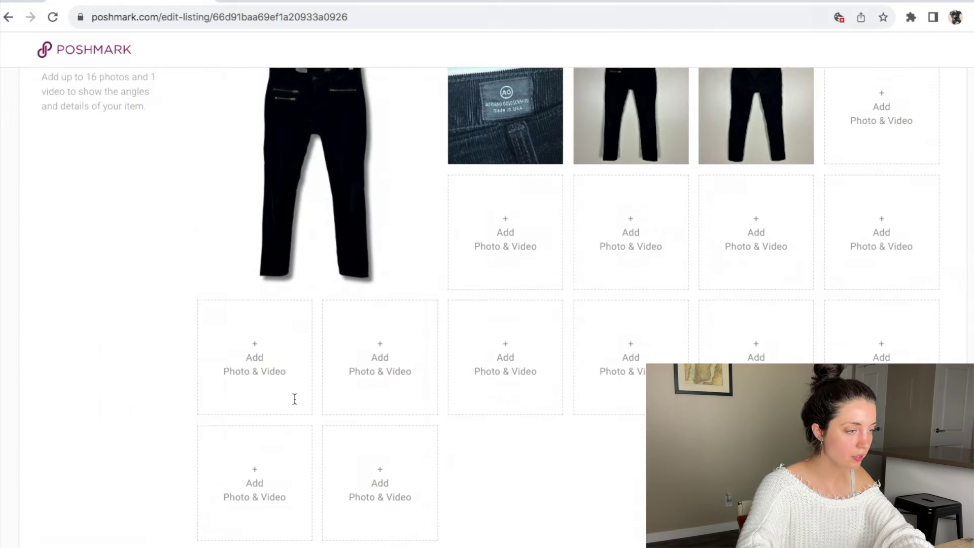
scroll(294, 398, "down", 8)
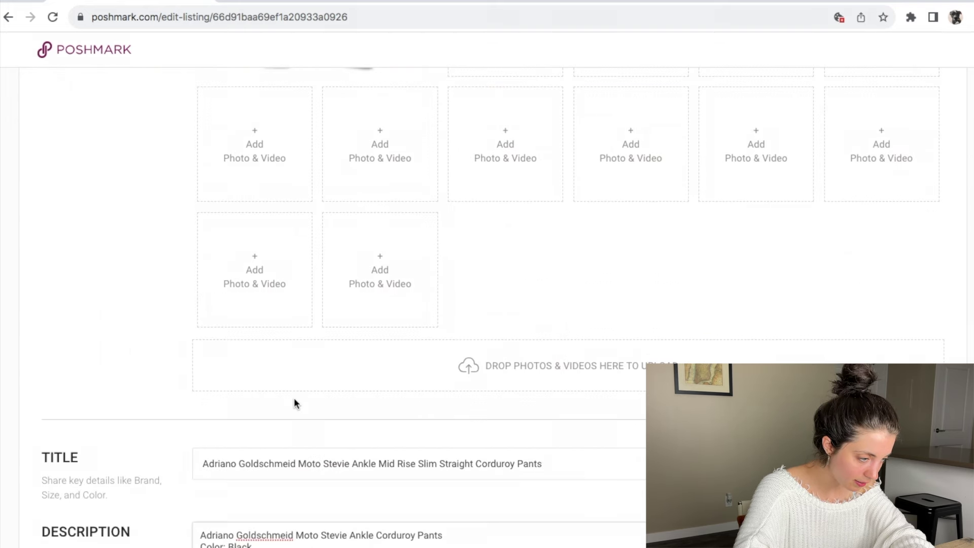
type("Slim straight leg")
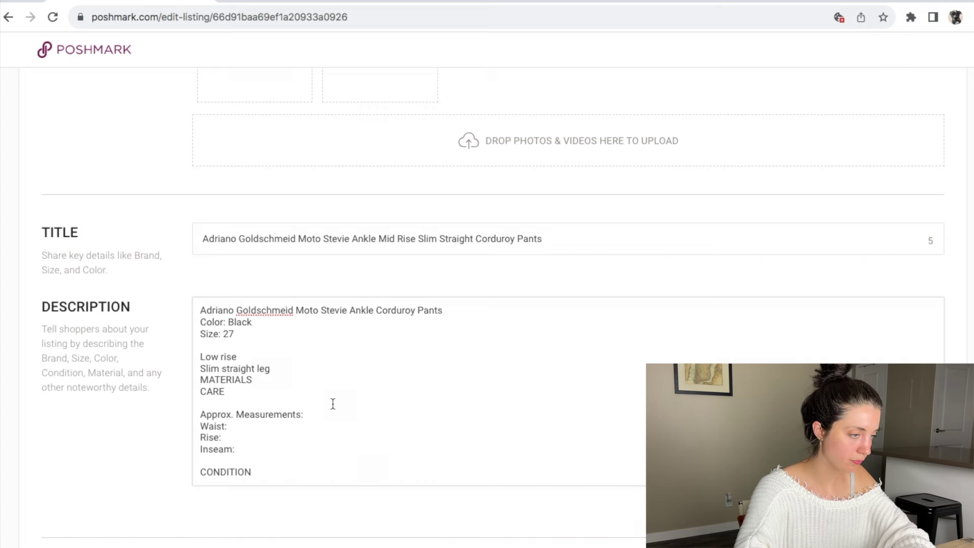
Examine the pants' photos again and insert the line "Zip fly" above "Low rise" in the description
scroll(333, 403, "down", 1)
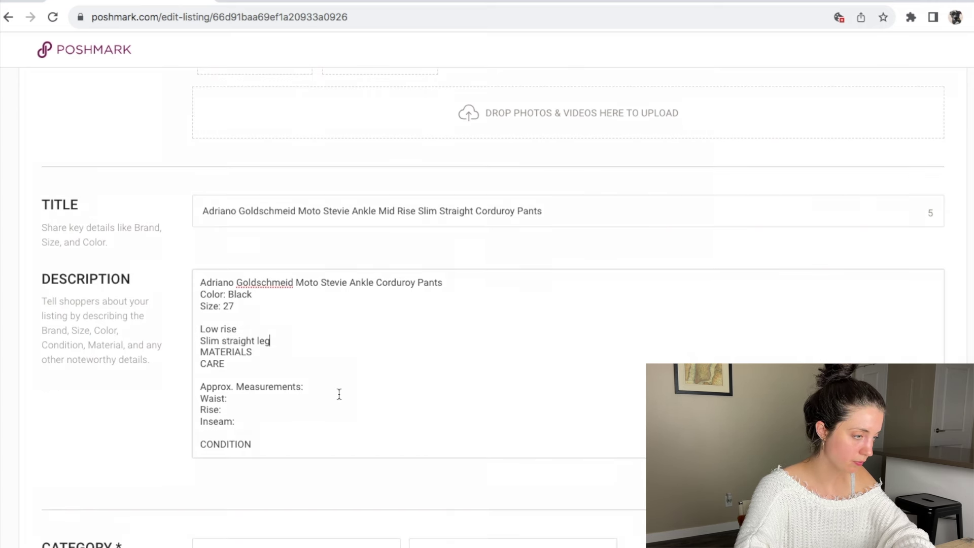
scroll(295, 344, "up", 10)
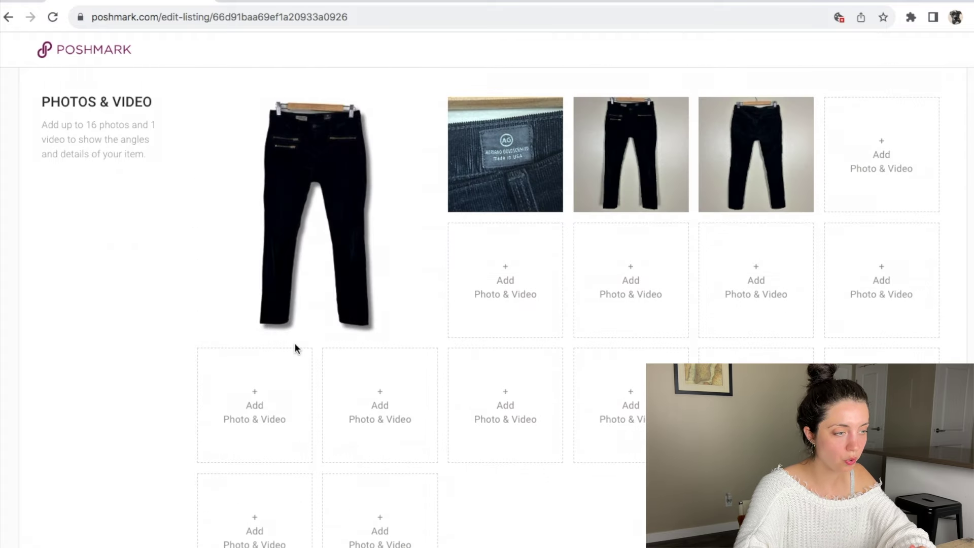
scroll(295, 342, "down", 5)
scroll(295, 343, "down", 2)
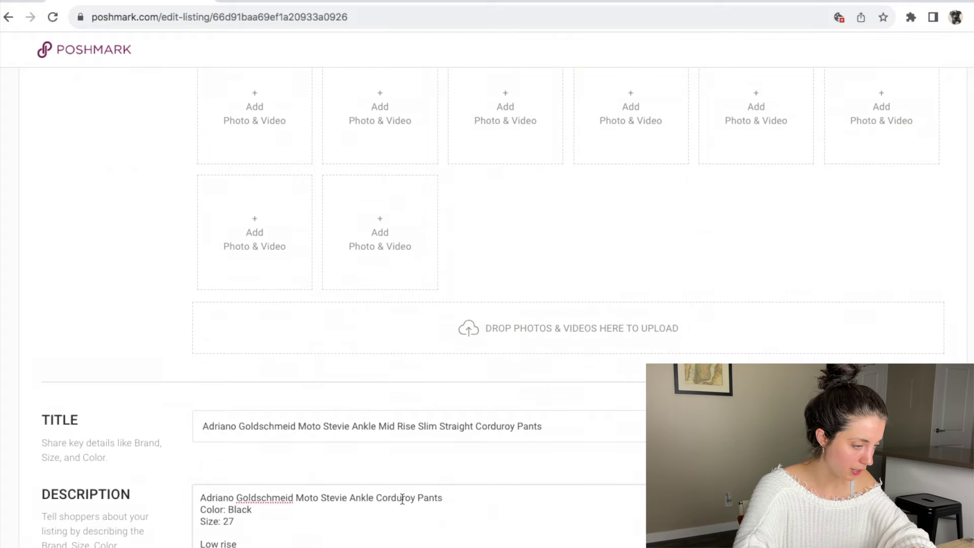
scroll(350, 493, "down", 5)
scroll(350, 494, "up", 11)
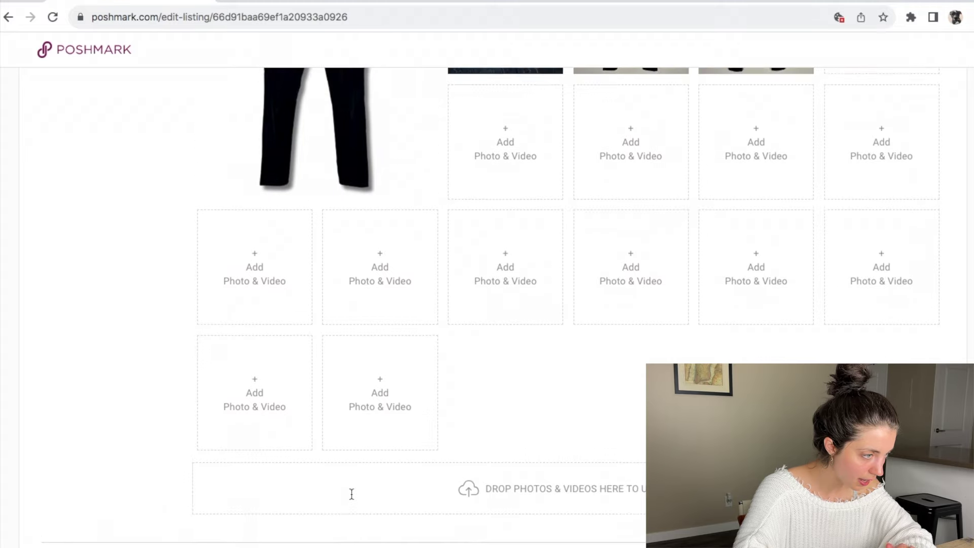
scroll(351, 494, "up", 5)
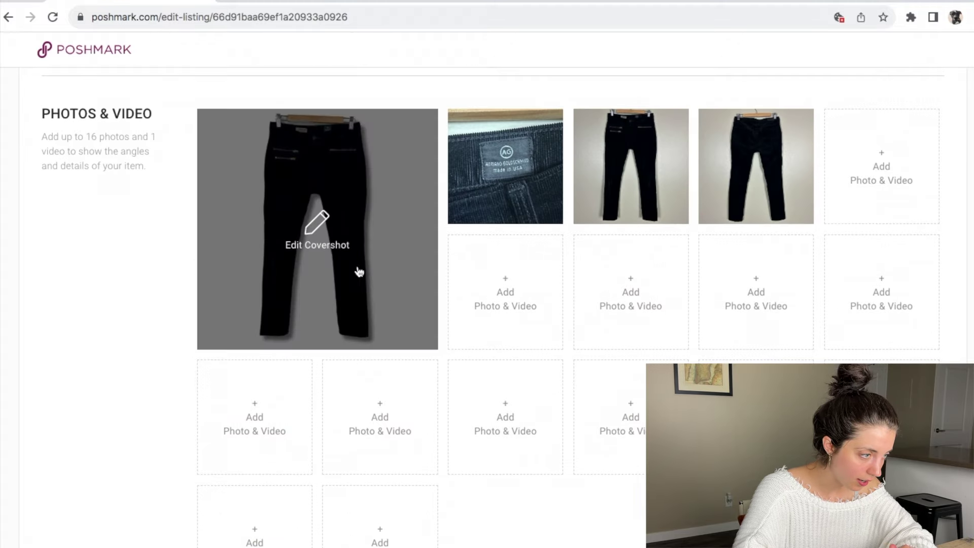
scroll(317, 457, "down", 13)
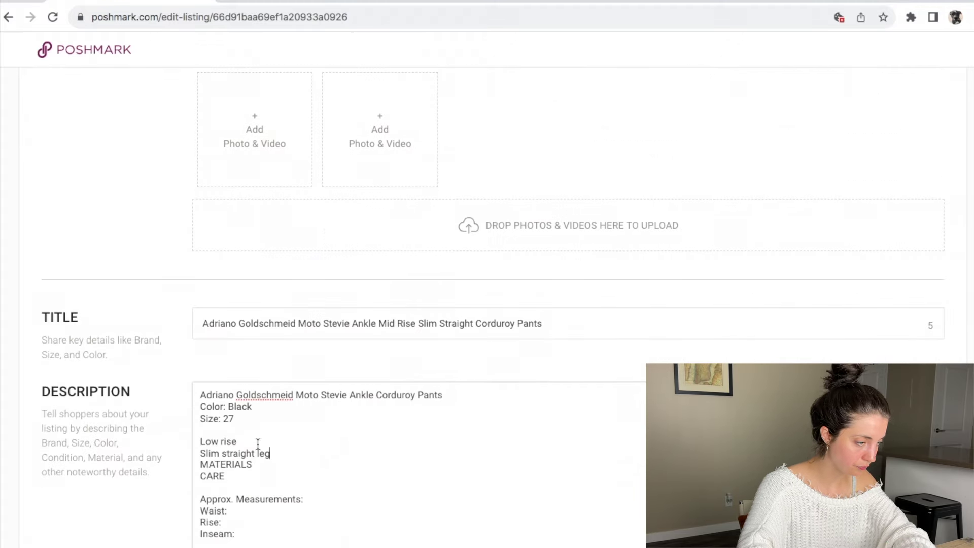
left_click(201, 430)
key("Return")
type("Zip fly")
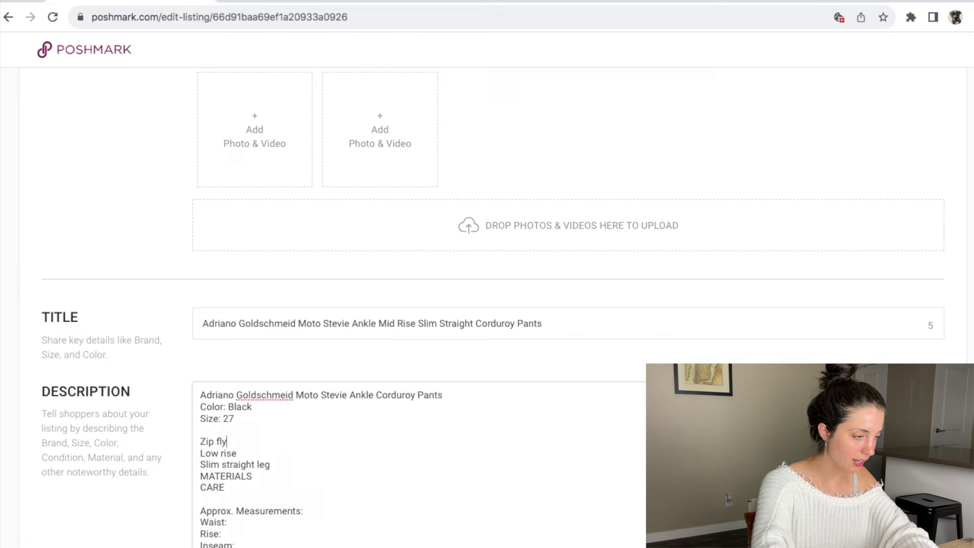
left_click_drag(201, 442, 273, 461)
left_click(273, 462)
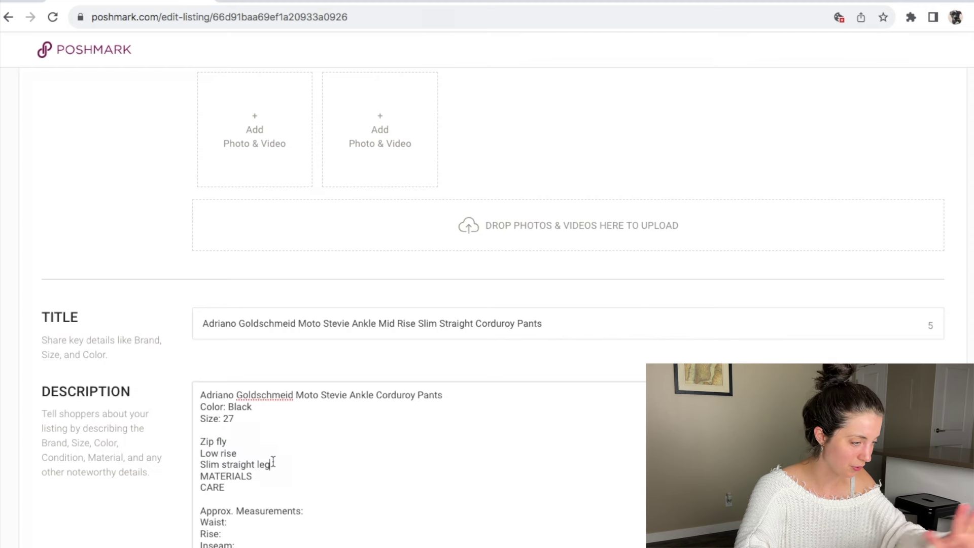
left_click_drag(200, 442, 227, 446)
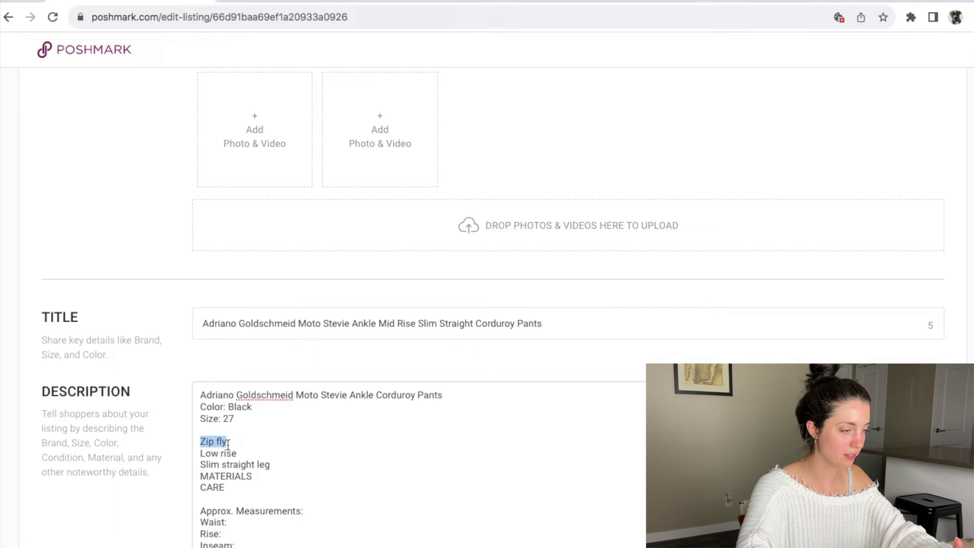
left_click(224, 463)
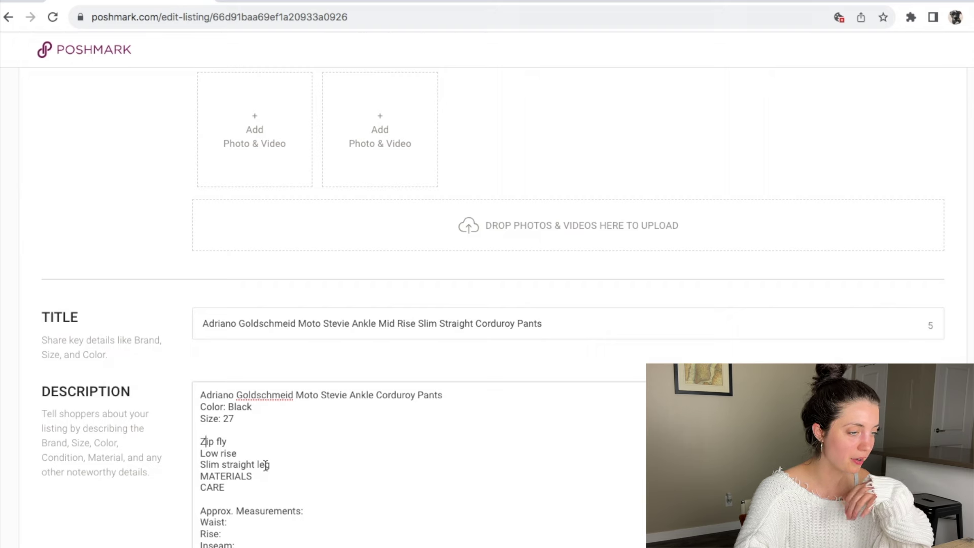
Recheck the pants' photos and add the line "Zippered pockets" beneath "Slim straight leg" in the description
scroll(285, 455, "up", 8)
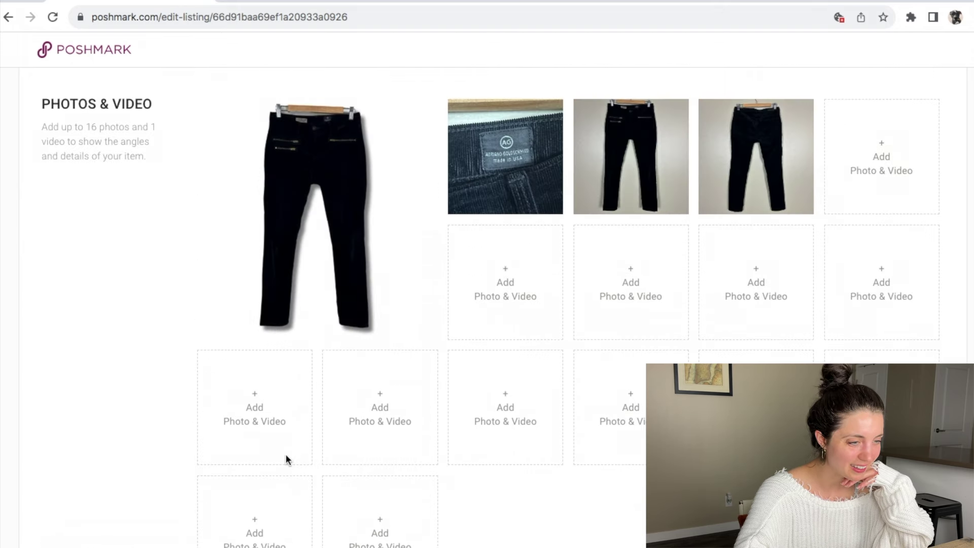
scroll(285, 455, "down", 8)
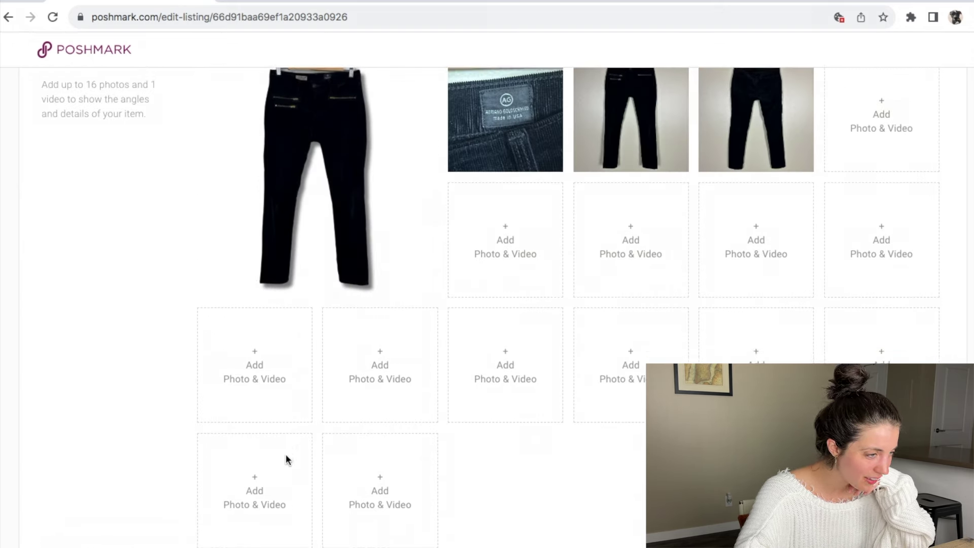
left_click(272, 486)
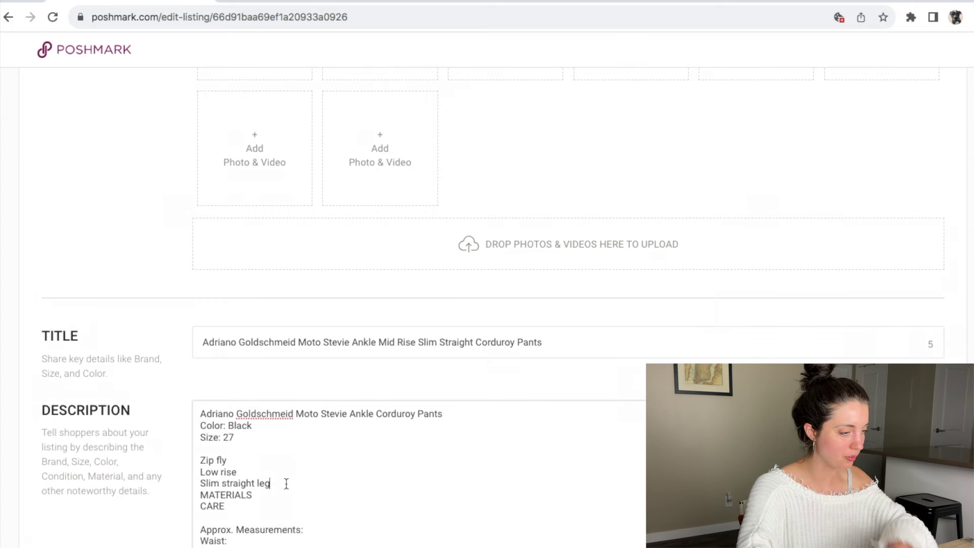
key("Return")
type("Zippered pockets")
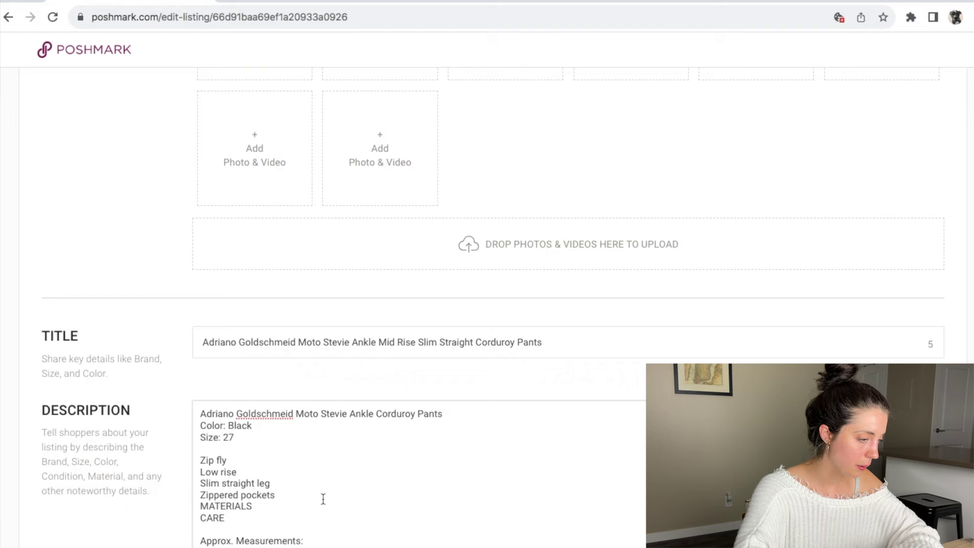
Delete the MATERIALS and CARE placeholder lines from the description
scroll(305, 495, "down", 1)
left_click(224, 478)
left_click(203, 470, "shift")
scroll(203, 470, "up", 6)
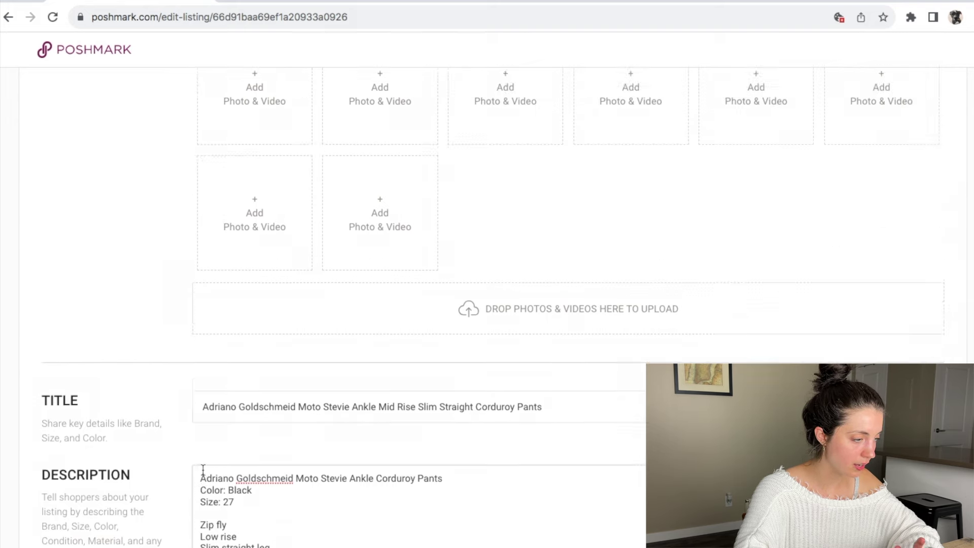
scroll(203, 470, "down", 5)
scroll(203, 470, "down", 4)
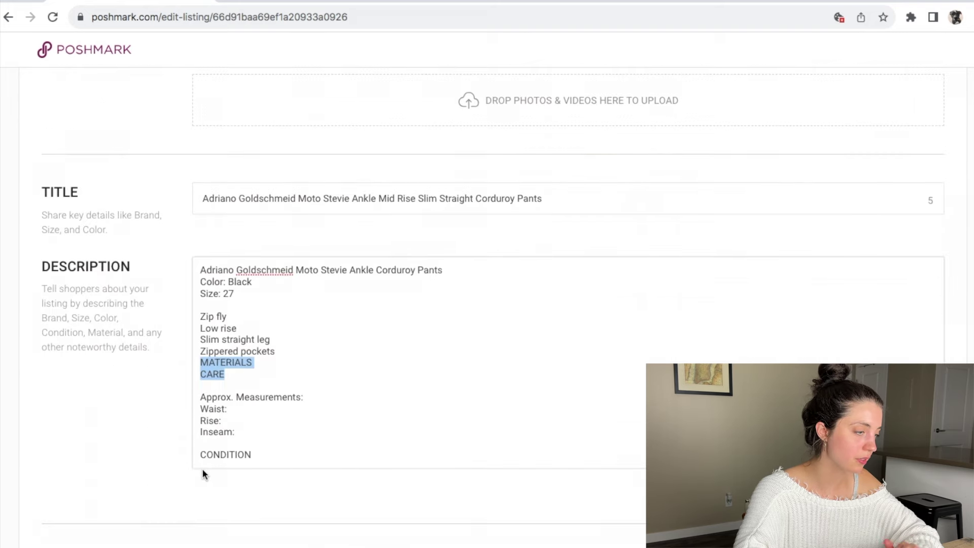
left_click(231, 375)
left_click_drag(233, 375, 201, 364)
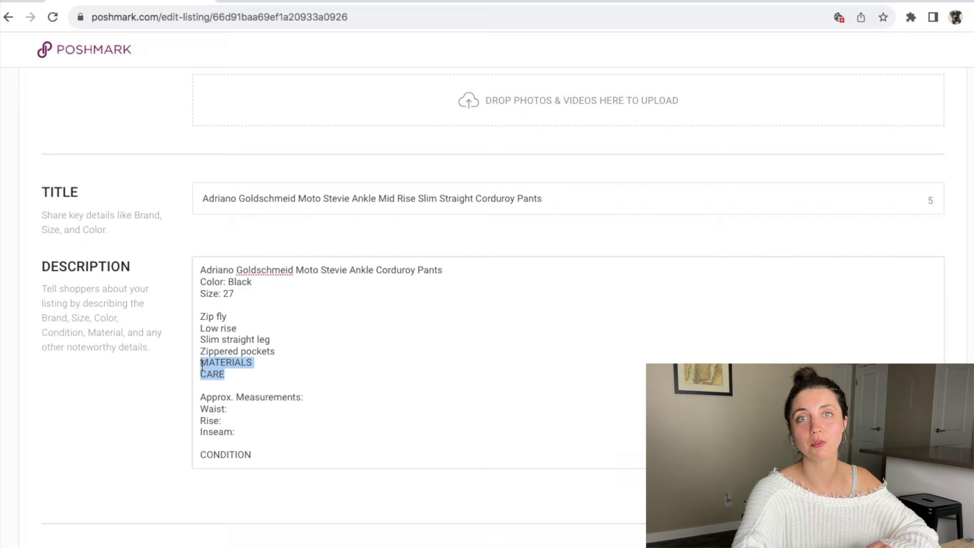
scroll(202, 364, "up", 1)
key("BackSpace")
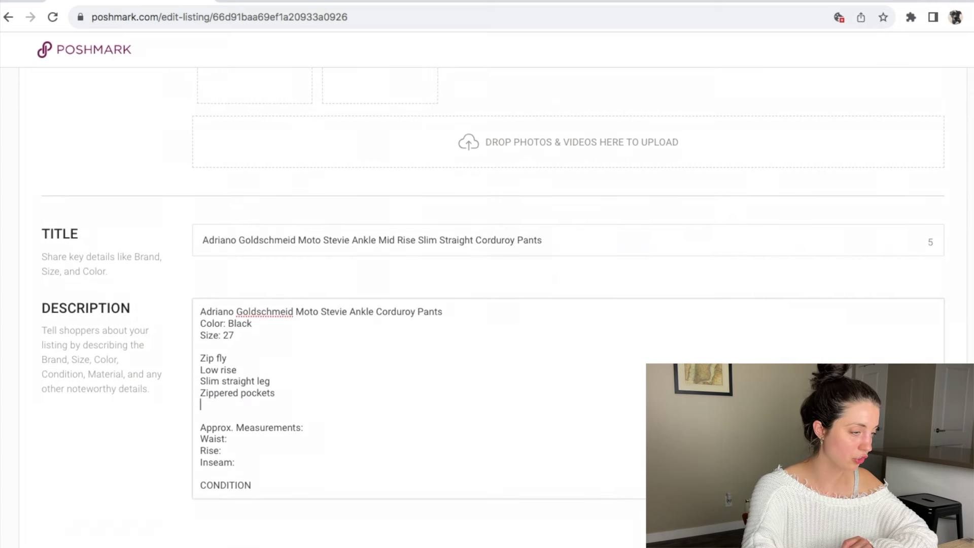
scroll(316, 382, "up", 3)
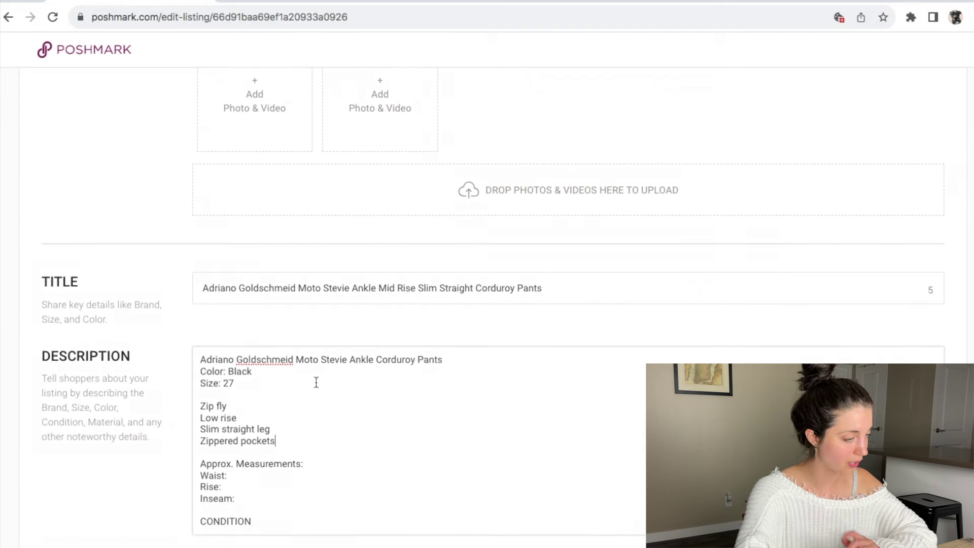
scroll(316, 381, "down", 3)
scroll(285, 411, "up", 10)
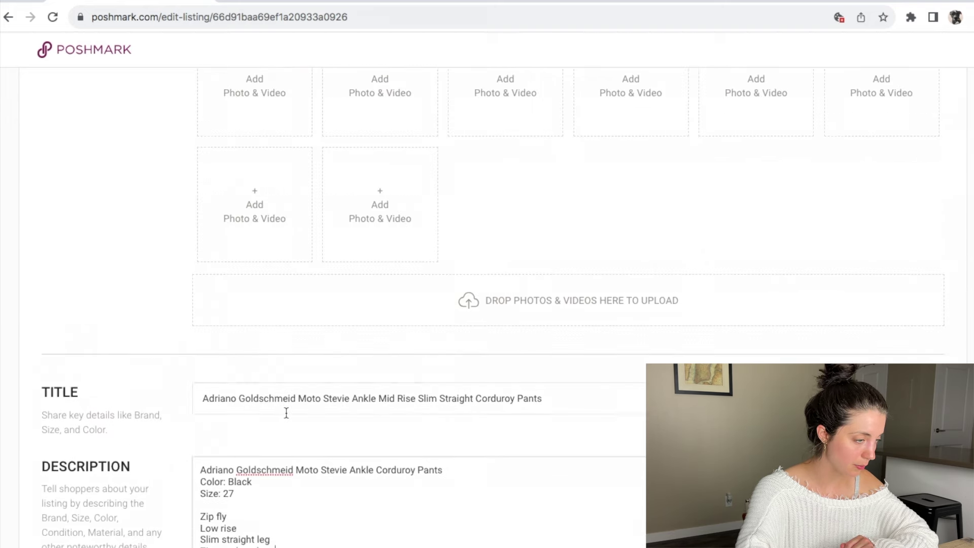
scroll(286, 412, "down", 13)
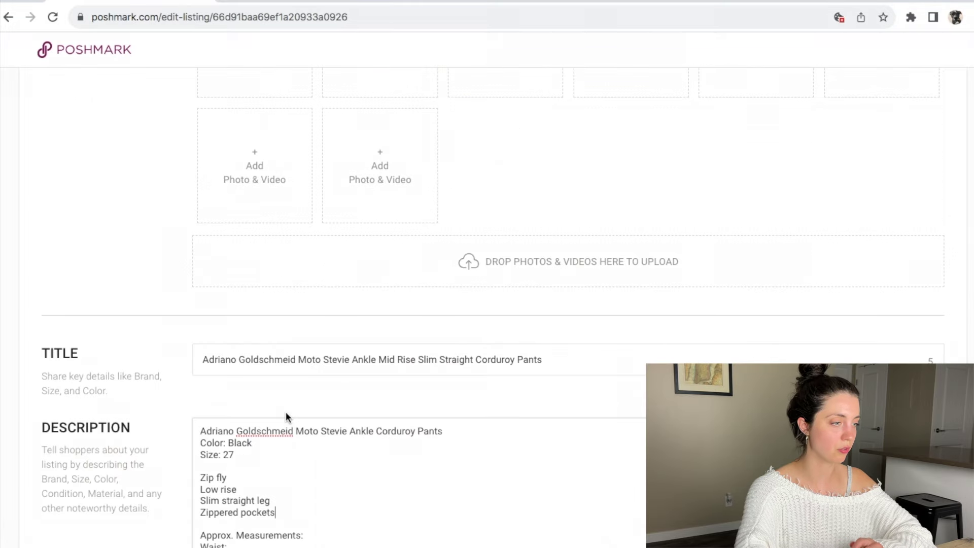
left_click(286, 413)
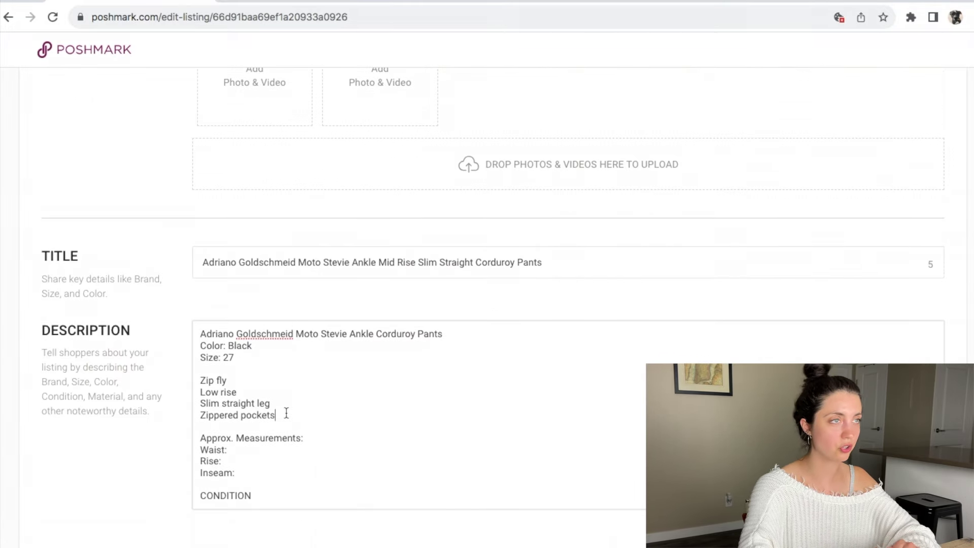
Fill in the description's approximate measurements: waist 14" flat across, rise 7" and inseam 27"
scroll(285, 412, "down", 2)
left_click(246, 386)
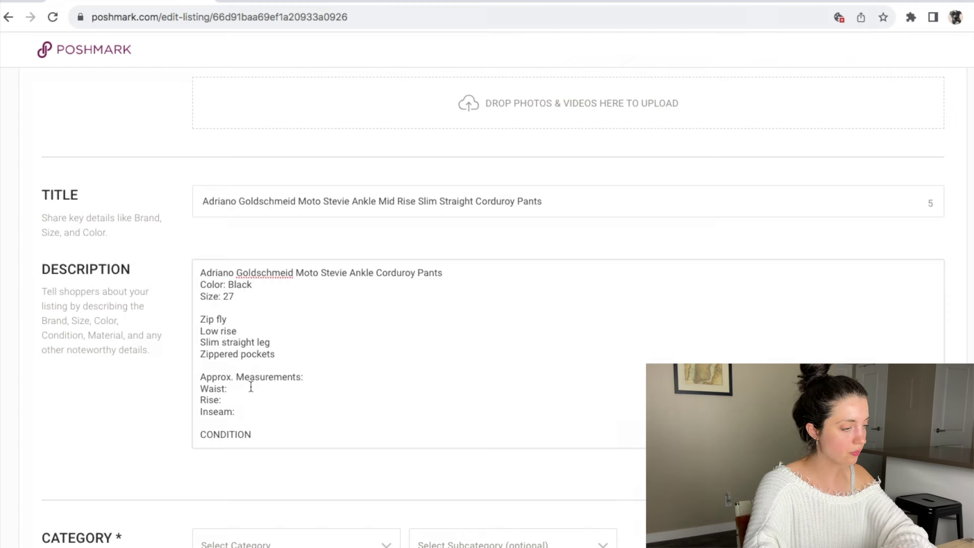
type("14'")
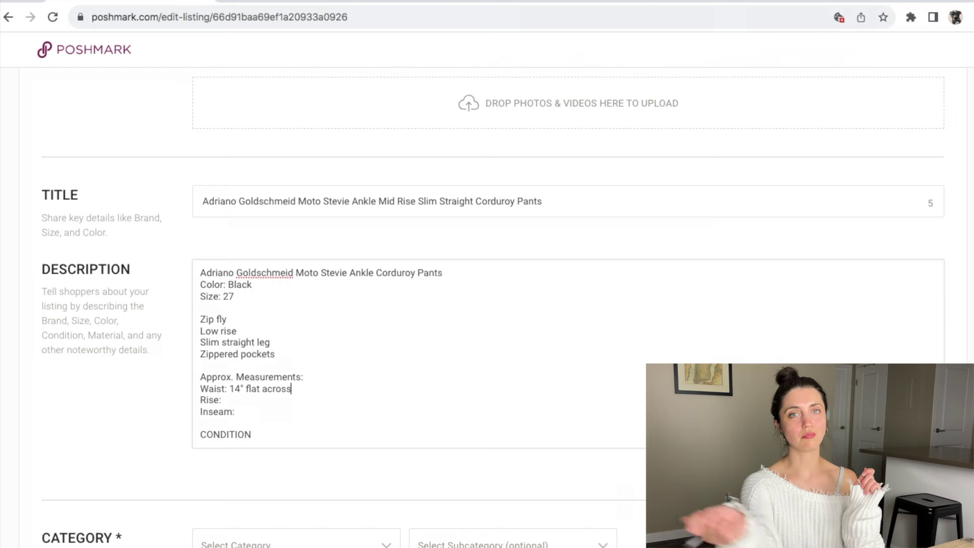
left_click(250, 401)
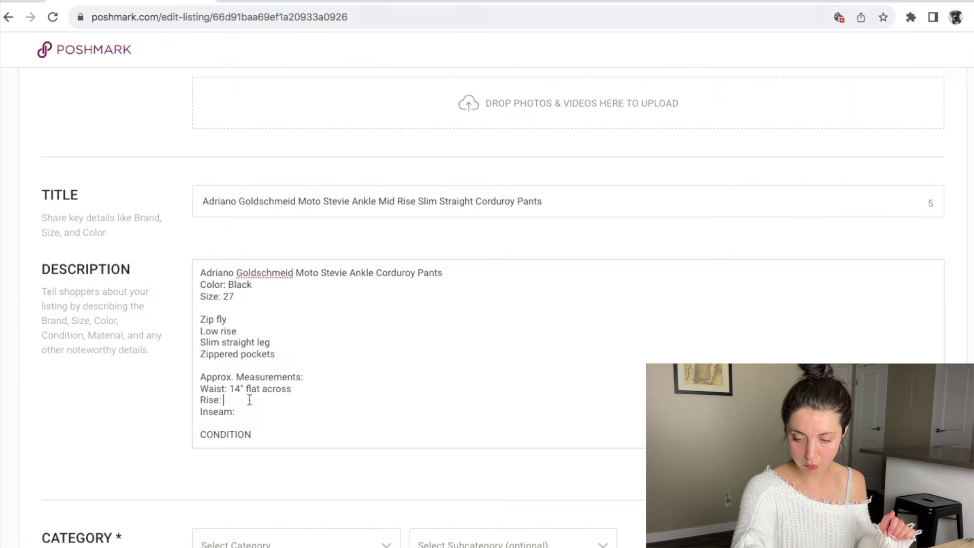
type("7")
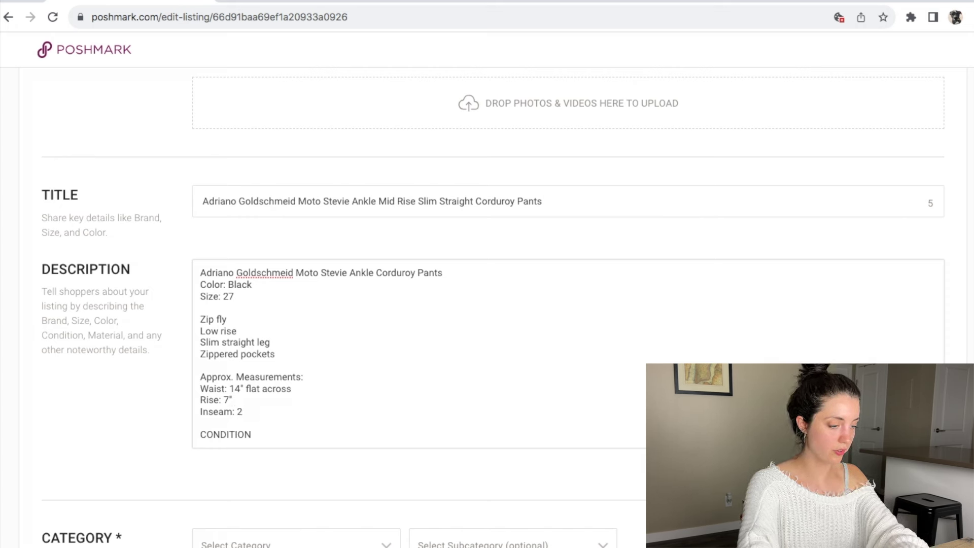
Replace the CONDITION placeholder with "In good pre-owned condition" after reviewing the pants' photos
double_click(218, 435)
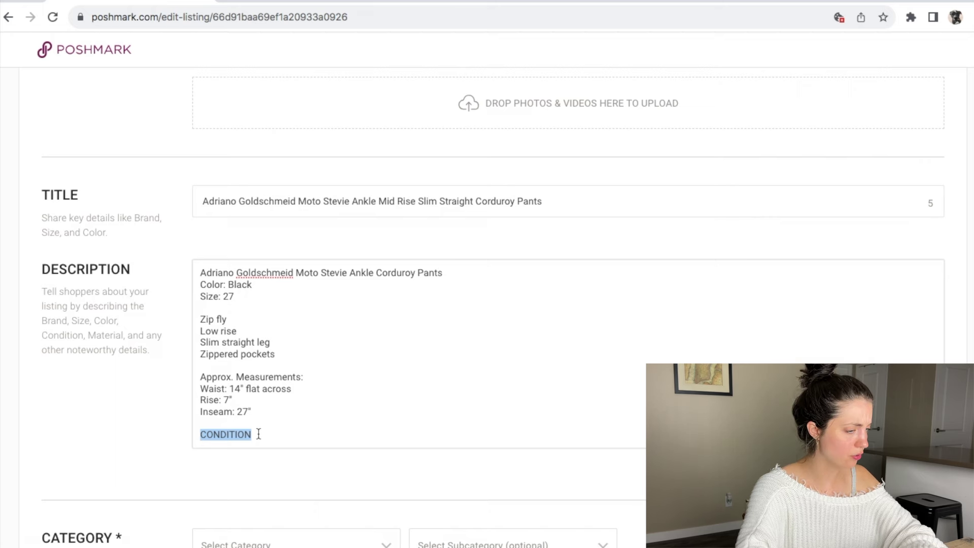
scroll(258, 434, "up", 10)
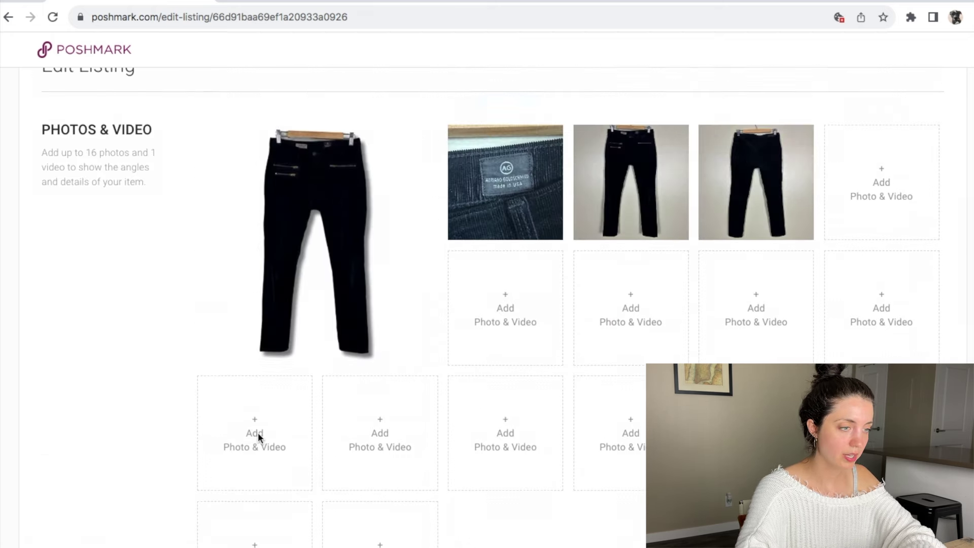
scroll(258, 432, "down", 2)
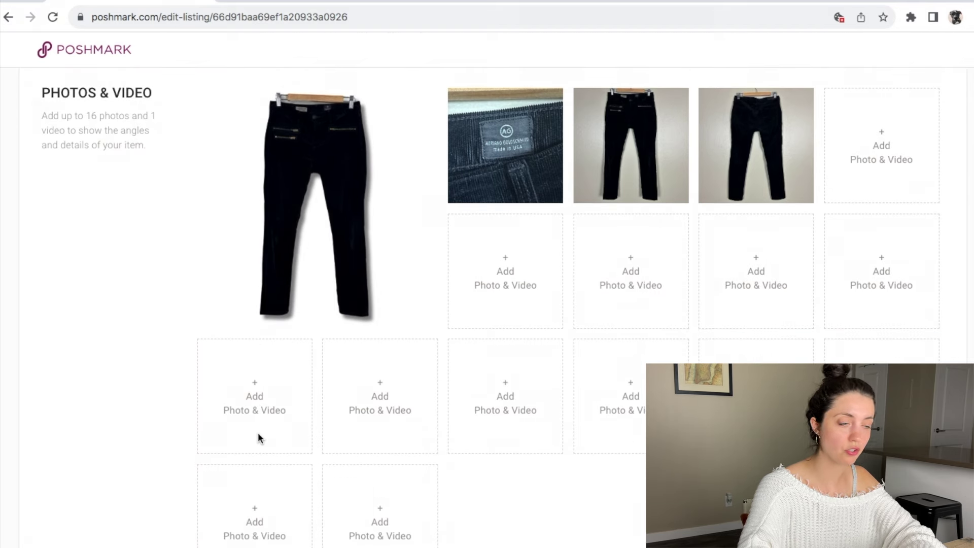
scroll(257, 432, "down", 9)
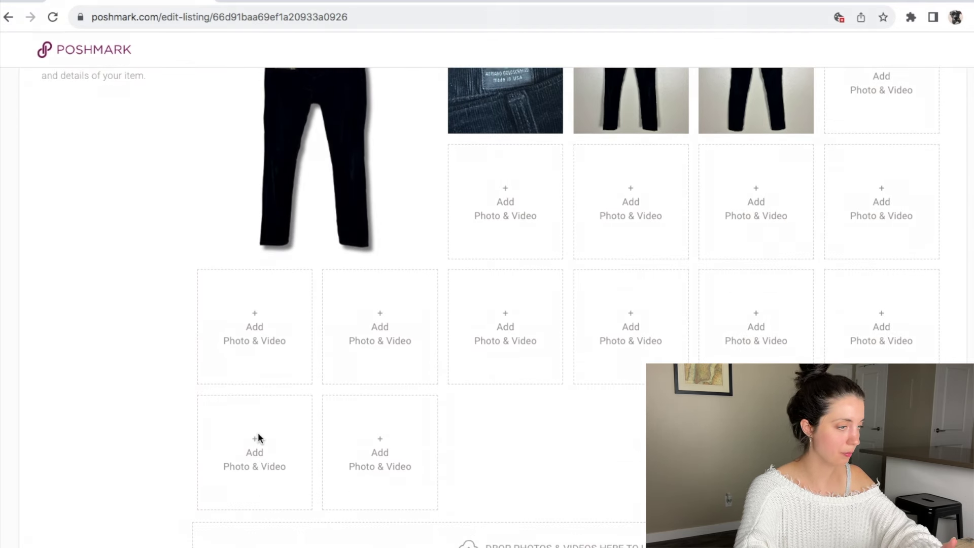
scroll(258, 432, "down", 1)
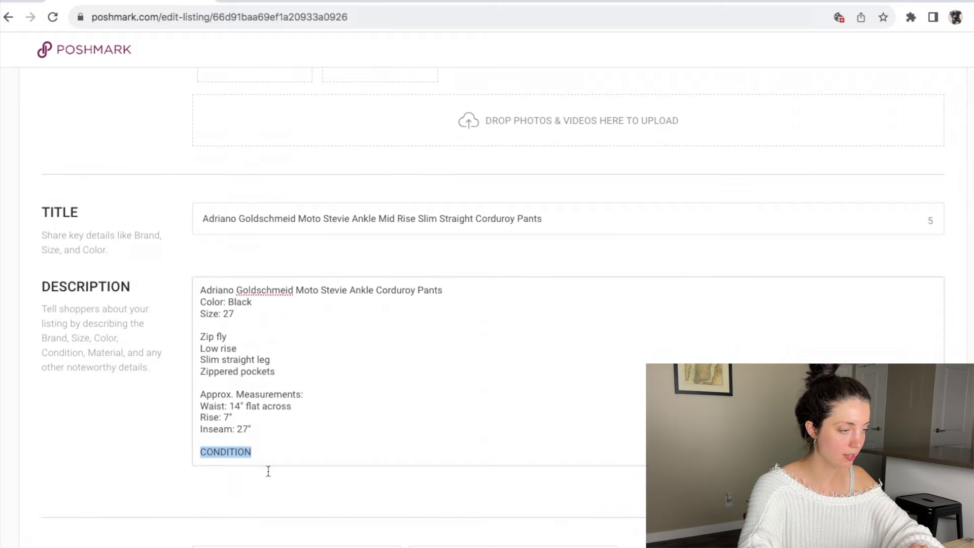
scroll(239, 467, "up", 10)
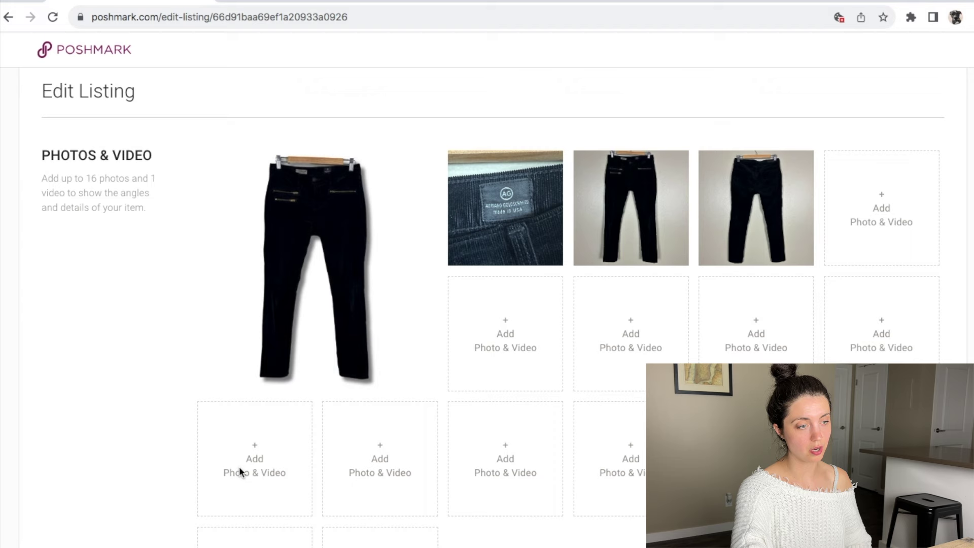
scroll(239, 467, "down", 10)
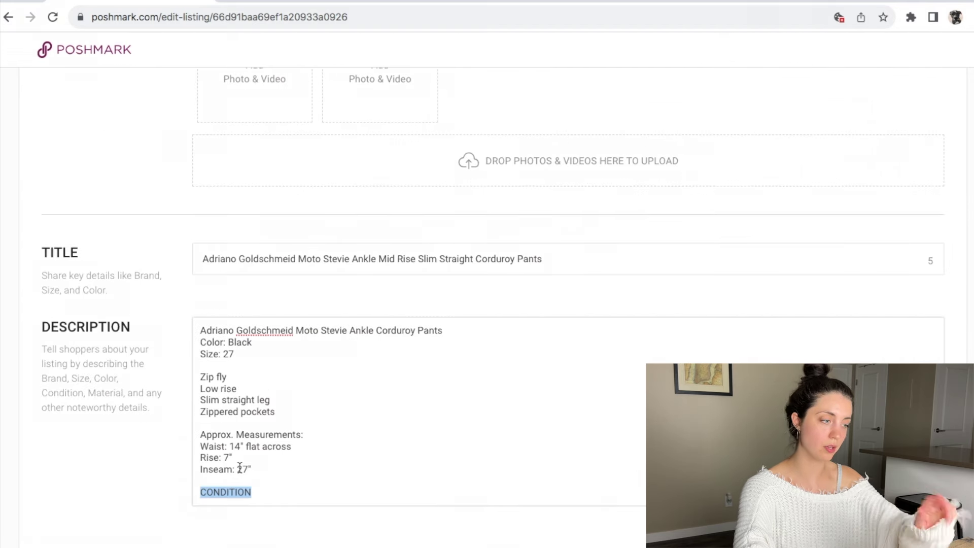
type("In good pr")
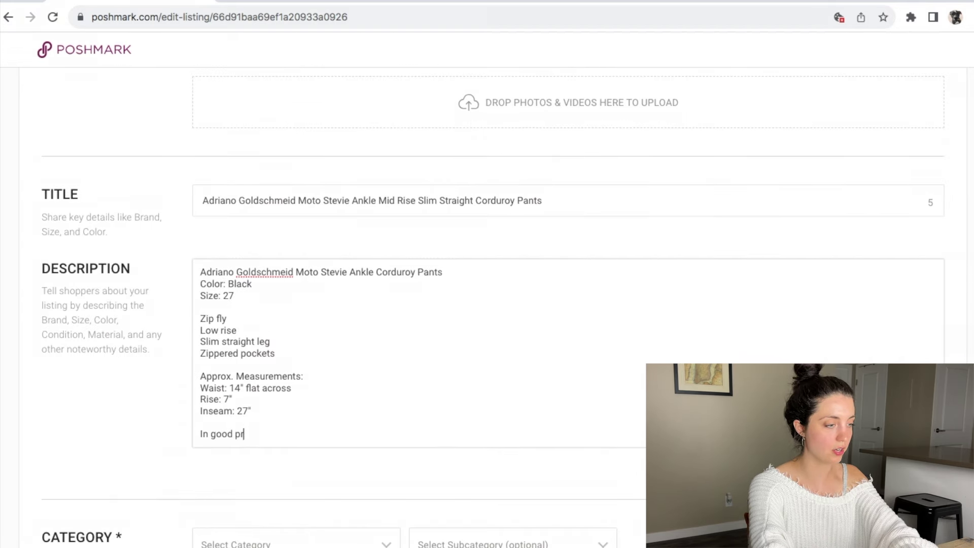
type("e-owned cond")
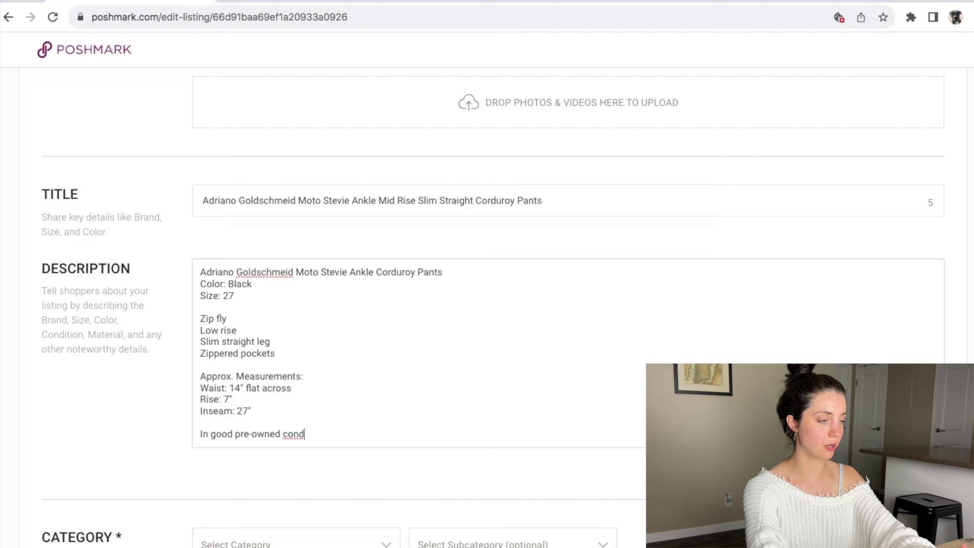
type("ition")
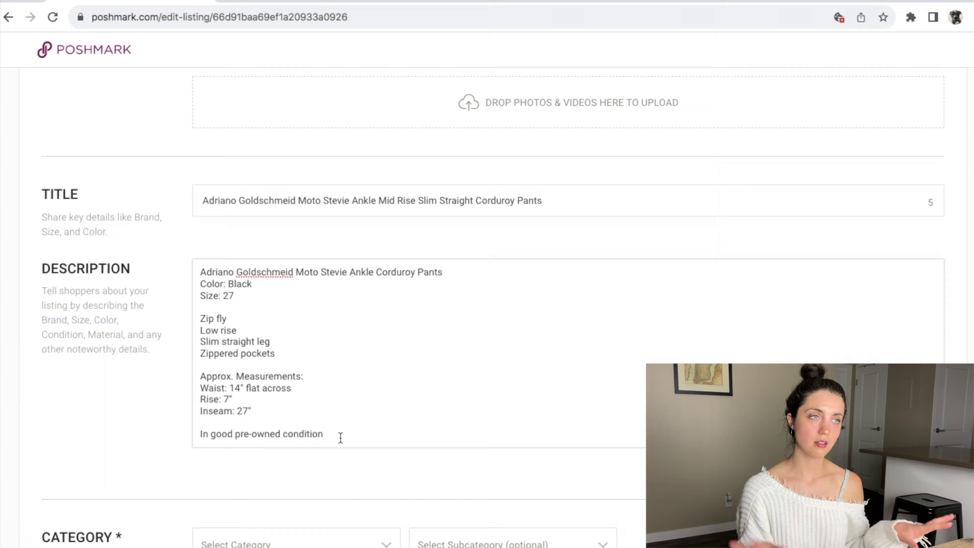
Set the listing's category to Women Pants & Jumpsuits
scroll(340, 438, "down", 5)
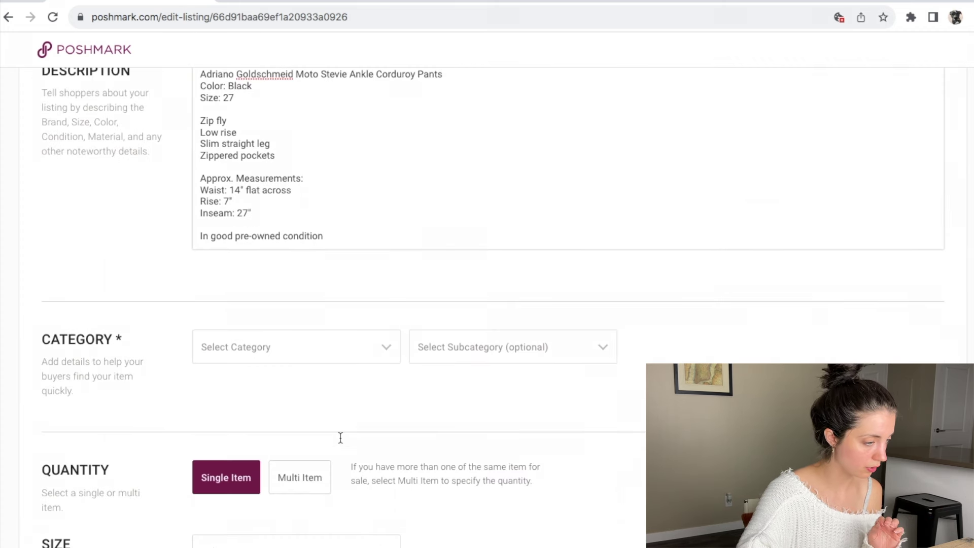
left_click(264, 313)
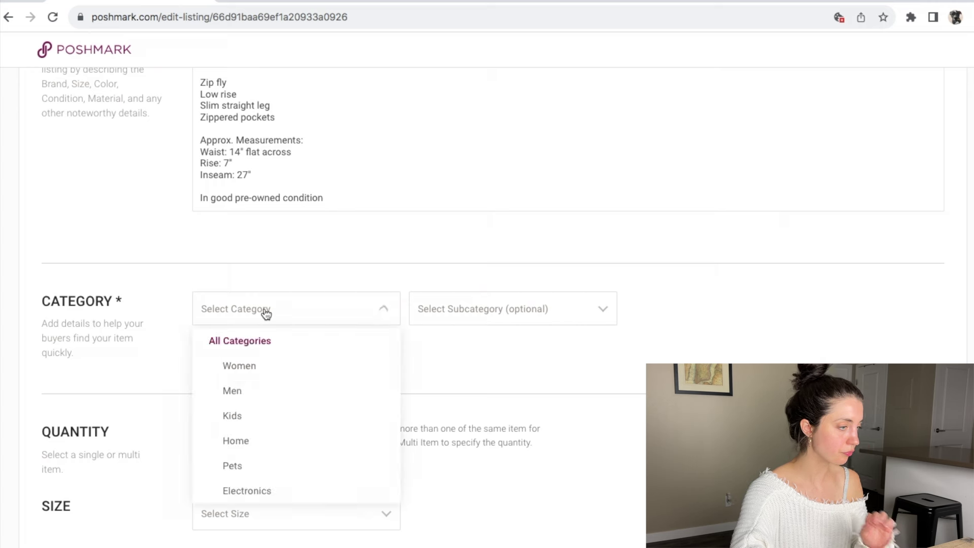
left_click(257, 374)
scroll(255, 374, "down", 5)
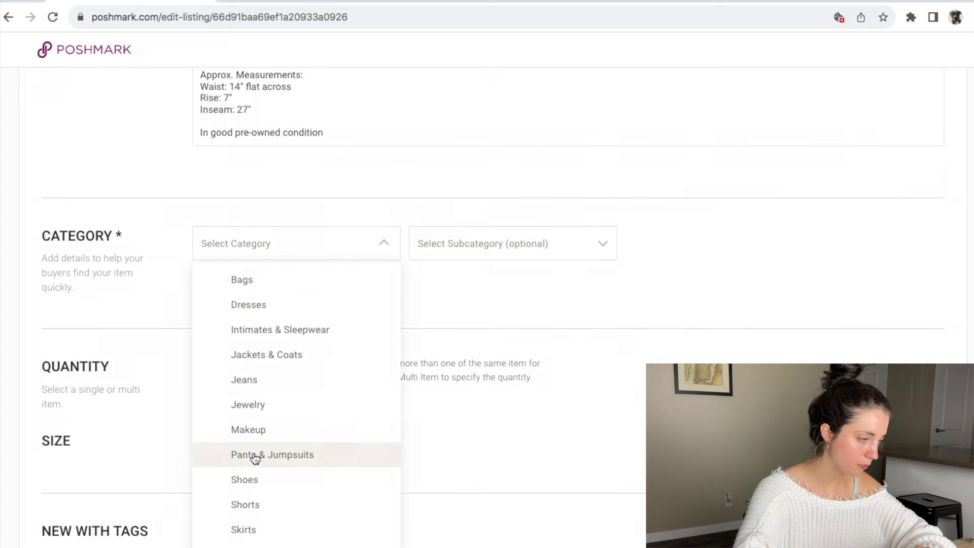
left_click(260, 383)
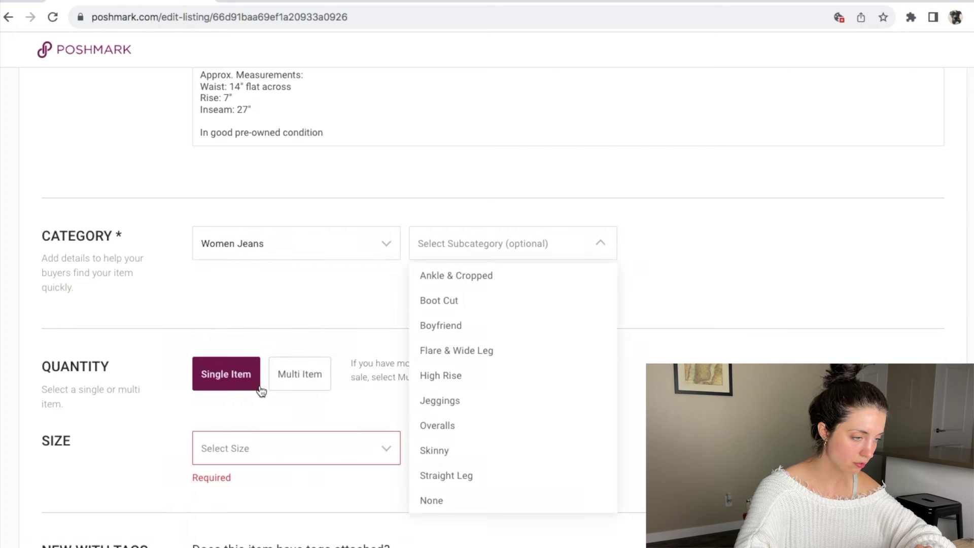
left_click(290, 252)
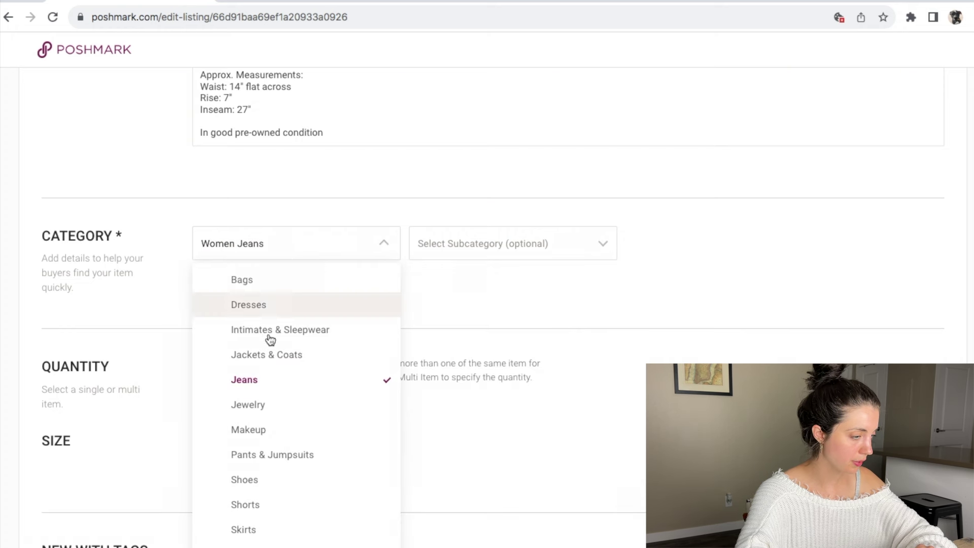
left_click(271, 455)
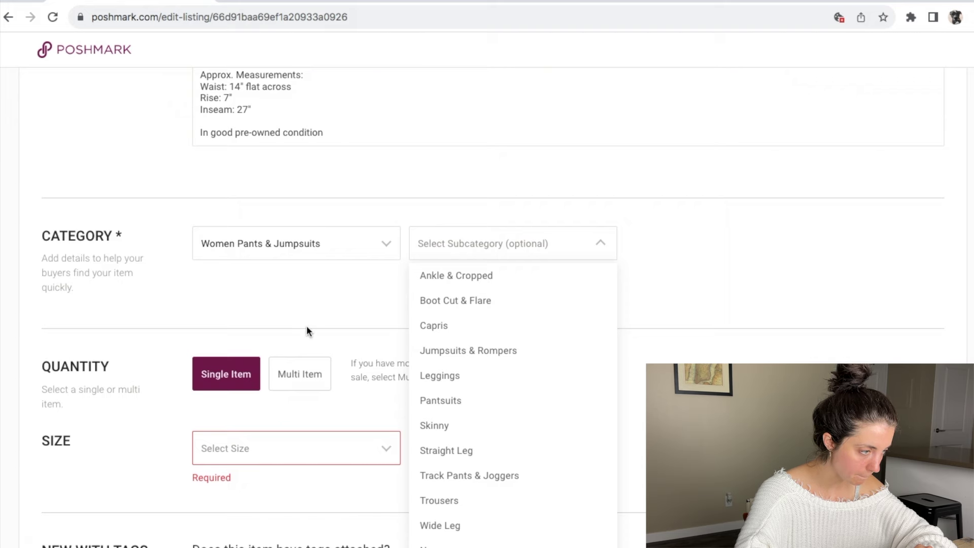
Set the listing's subcategory to Straight Leg after reviewing the pants' photos and title
scroll(308, 330, "up", 15)
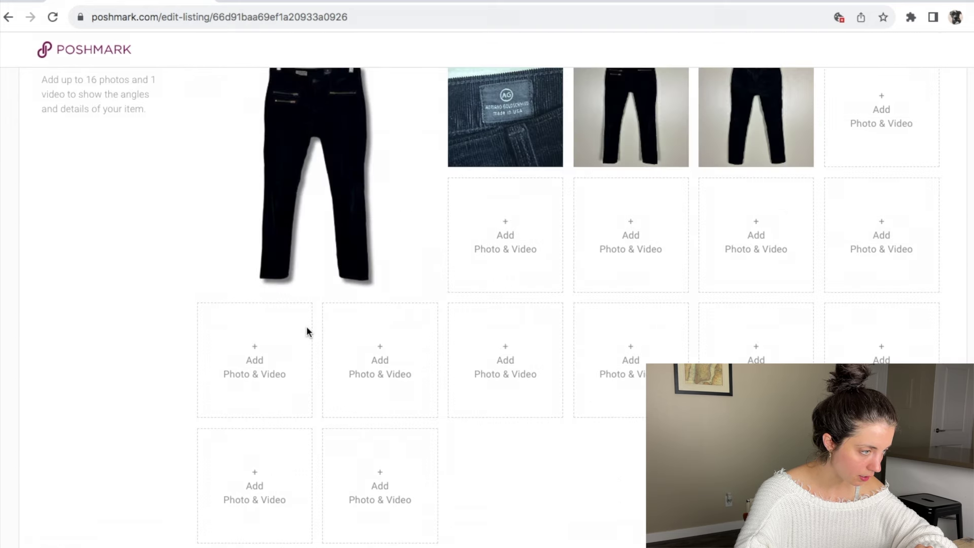
scroll(307, 332, "up", 2)
scroll(307, 332, "down", 6)
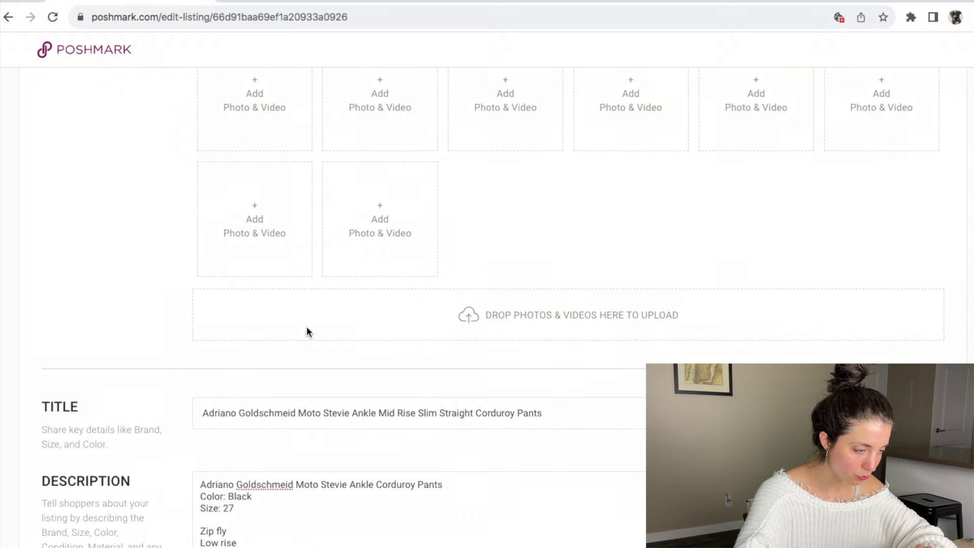
scroll(307, 332, "down", 6)
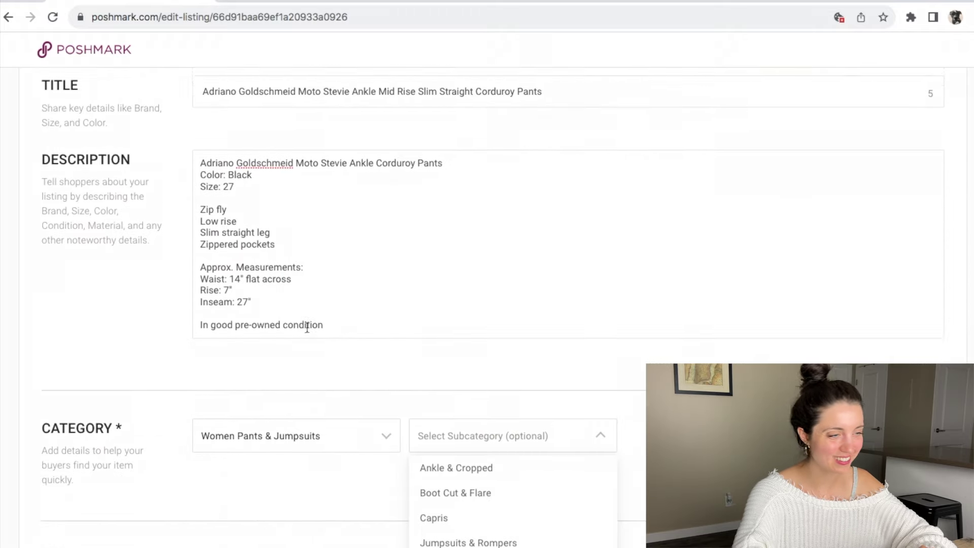
scroll(307, 330, "down", 1)
scroll(307, 331, "down", 3)
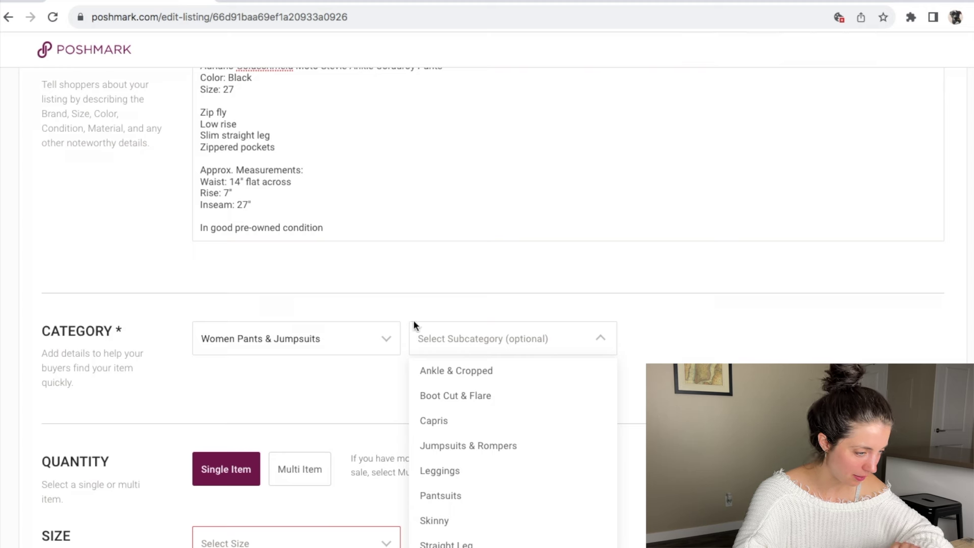
scroll(483, 402, "down", 5)
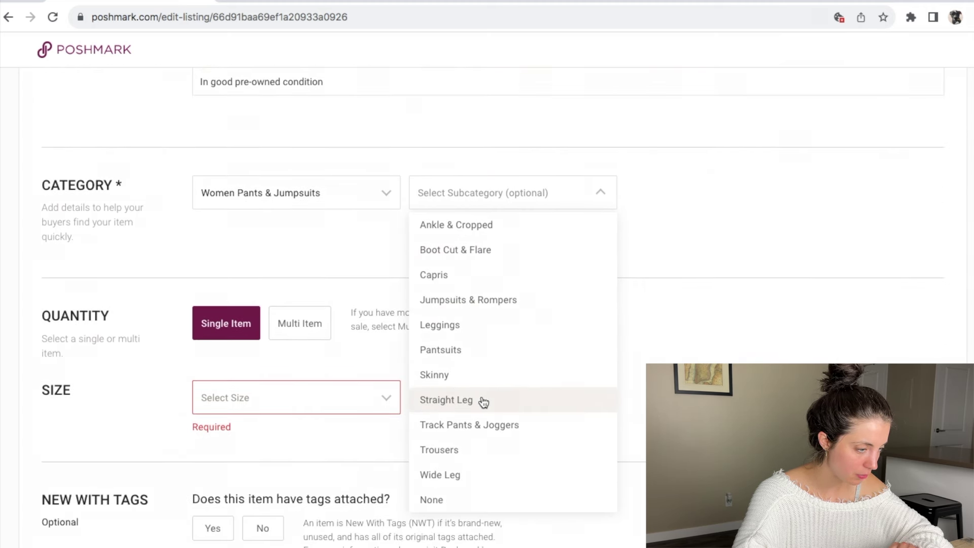
left_click(482, 402)
Set the listing's size to standard 27
scroll(373, 216, "up", 10)
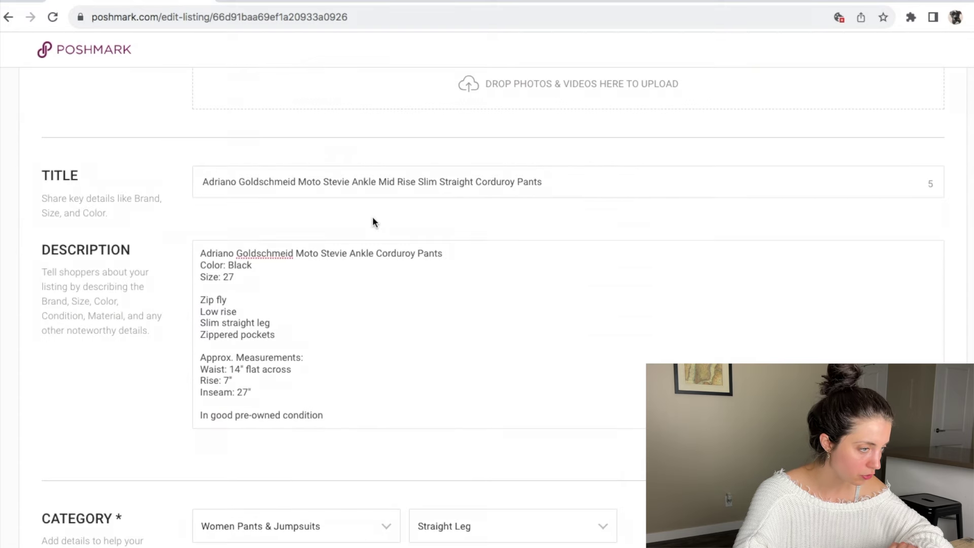
scroll(403, 203, "down", 6)
scroll(404, 202, "down", 3)
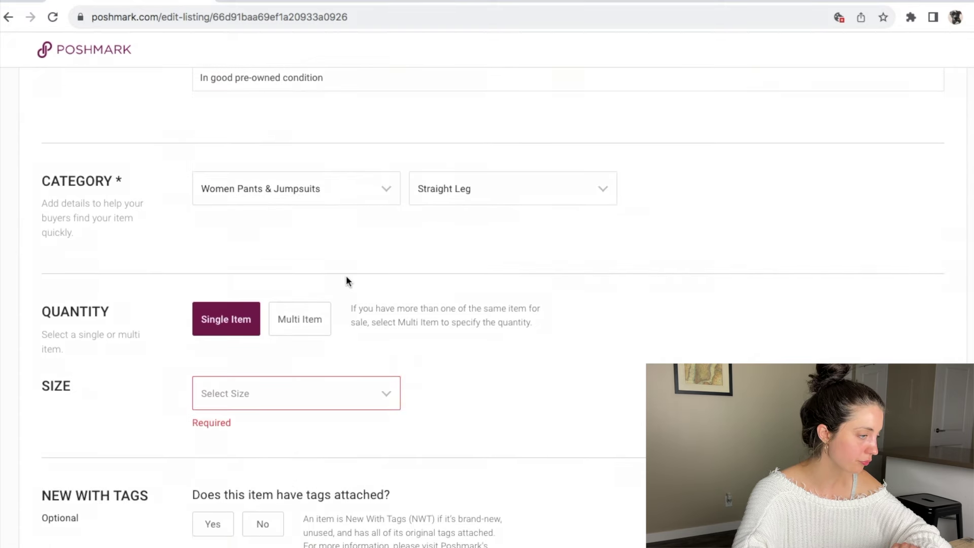
left_click(262, 394)
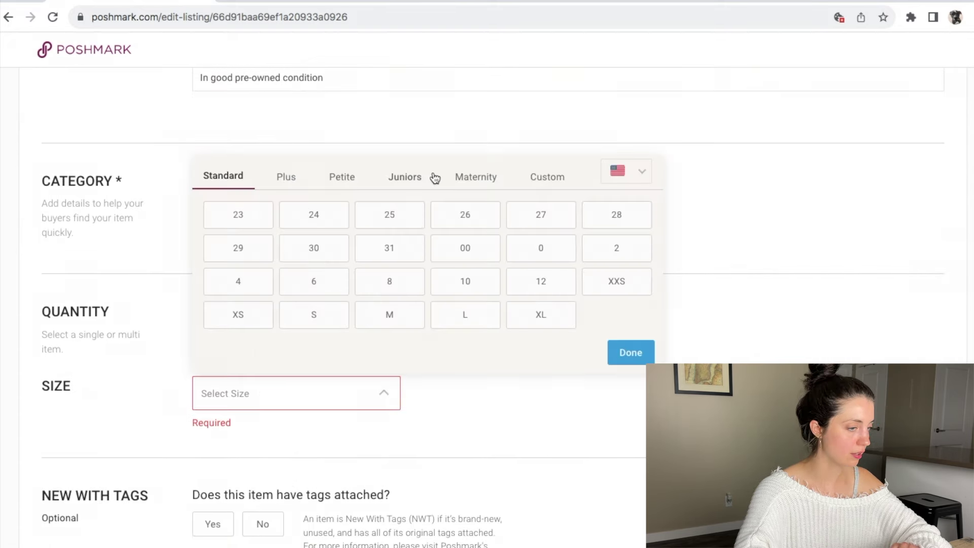
left_click(544, 216)
Set the listing's brand to Ag Adriano Goldschmied
scroll(546, 218, "down", 3)
scroll(546, 215, "down", 1)
left_click(358, 382)
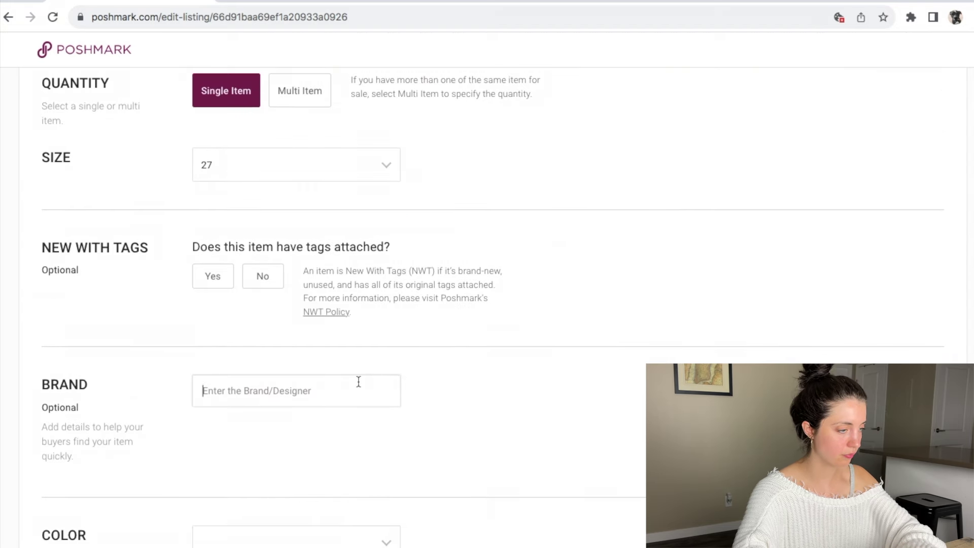
type("adri")
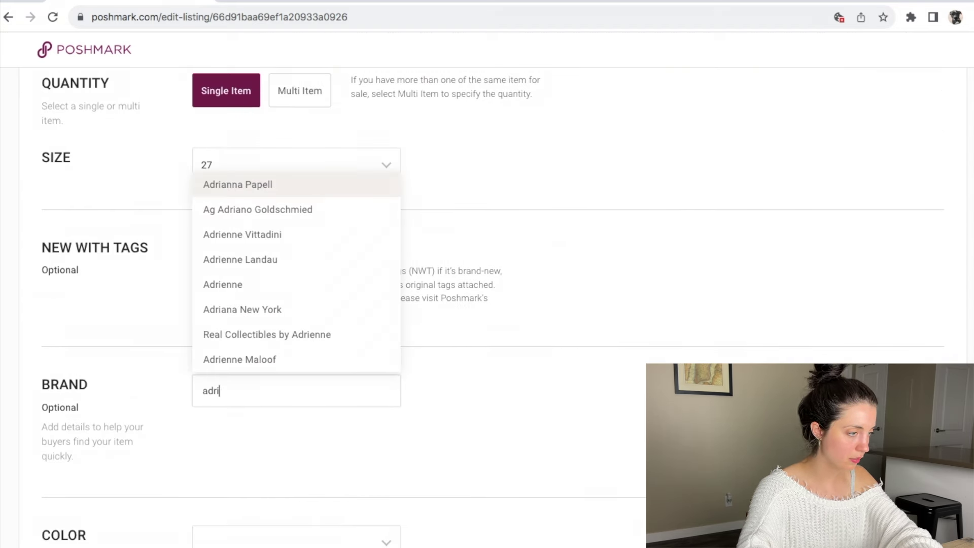
left_click(379, 210)
Set the listing's color to Black and enter 0 as the original price
scroll(378, 210, "down", 3)
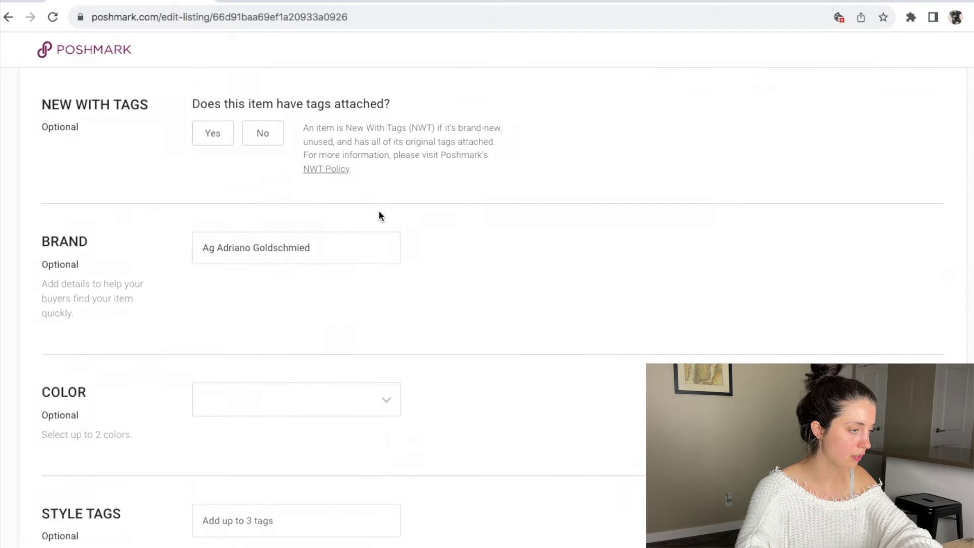
left_click(295, 405)
left_click(382, 254)
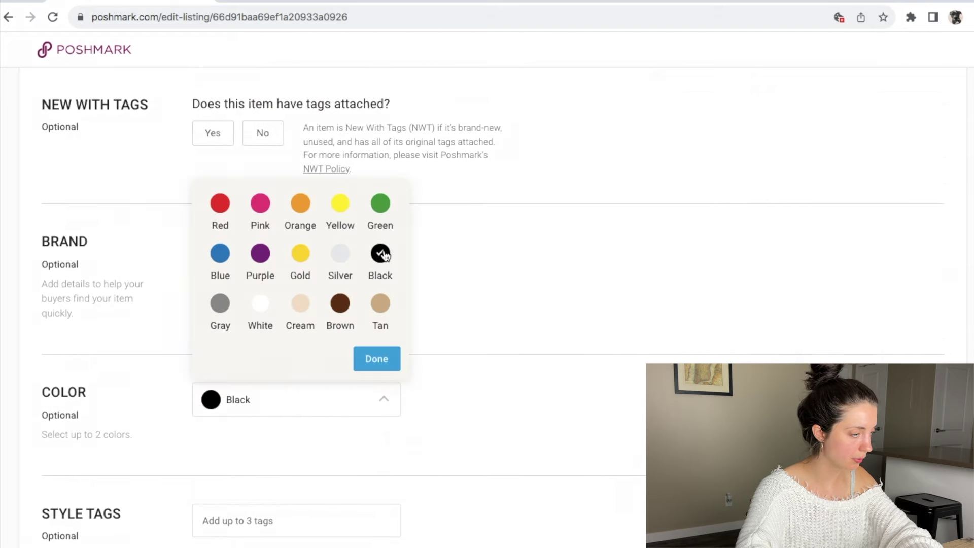
scroll(383, 256, "down", 7)
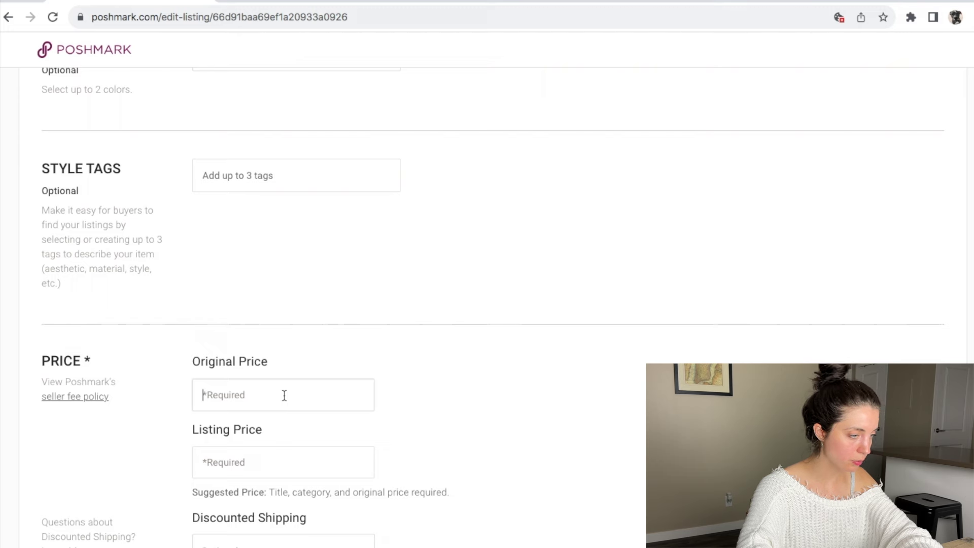
left_click(284, 396)
type("0")
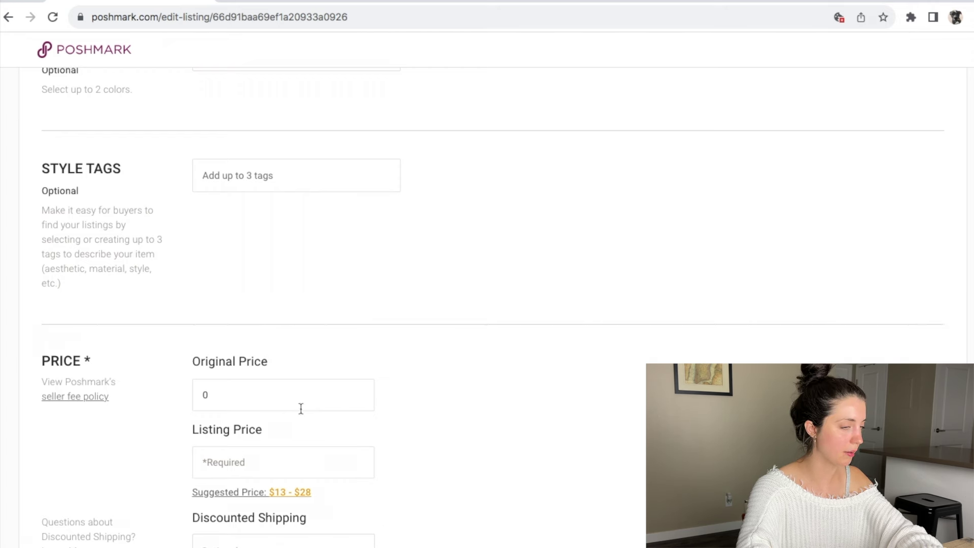
Open Poshmark in a separate browser tab
left_click(396, 2)
type("posh")
key("Return")
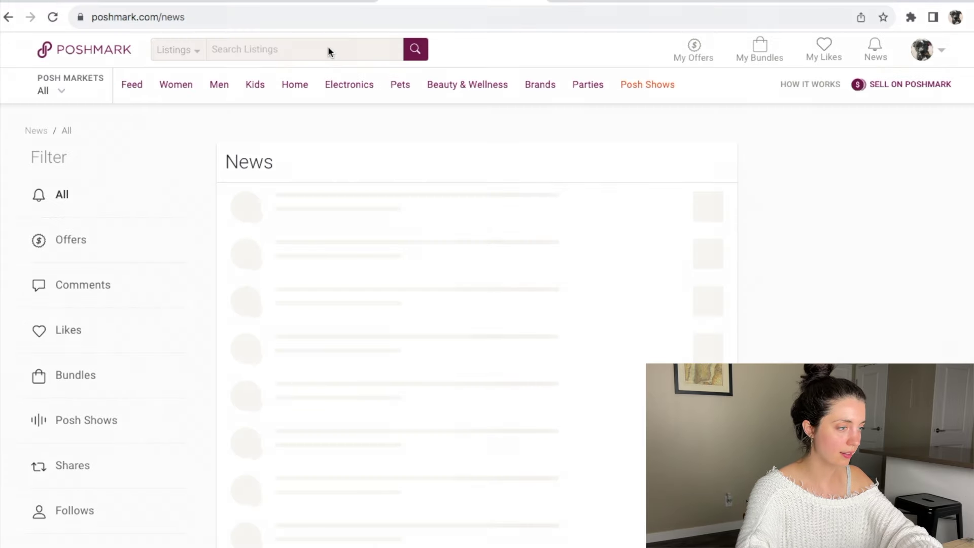
Copy the draft listing's full title and search Poshmark listings for it
left_click(177, 2)
scroll(243, 199, "up", 15)
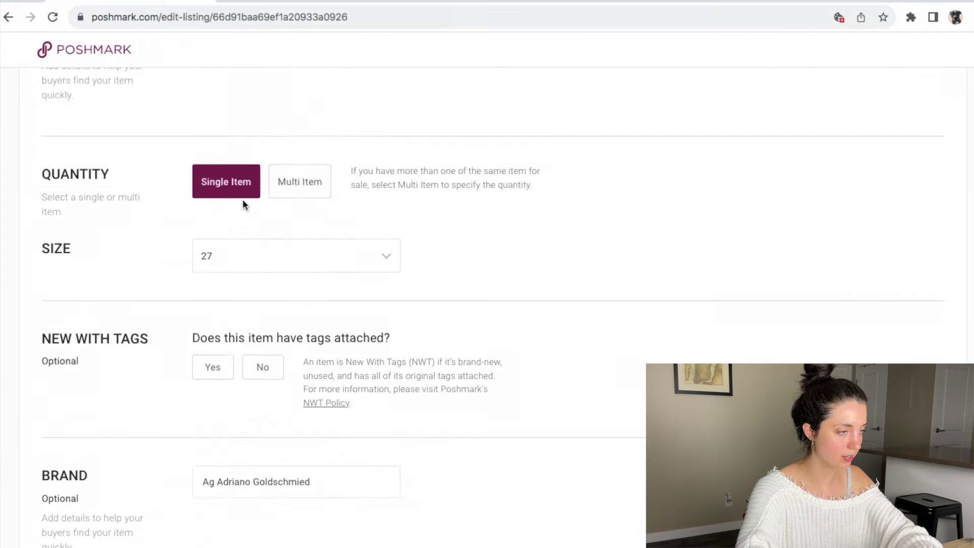
left_click_drag(550, 336, 203, 335)
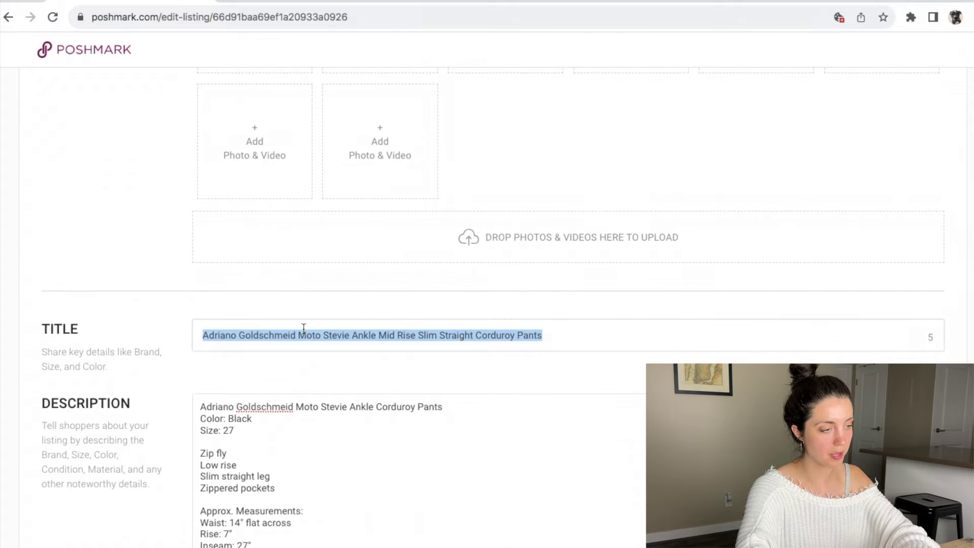
key("ctrl+c")
key("ctrl+Tab")
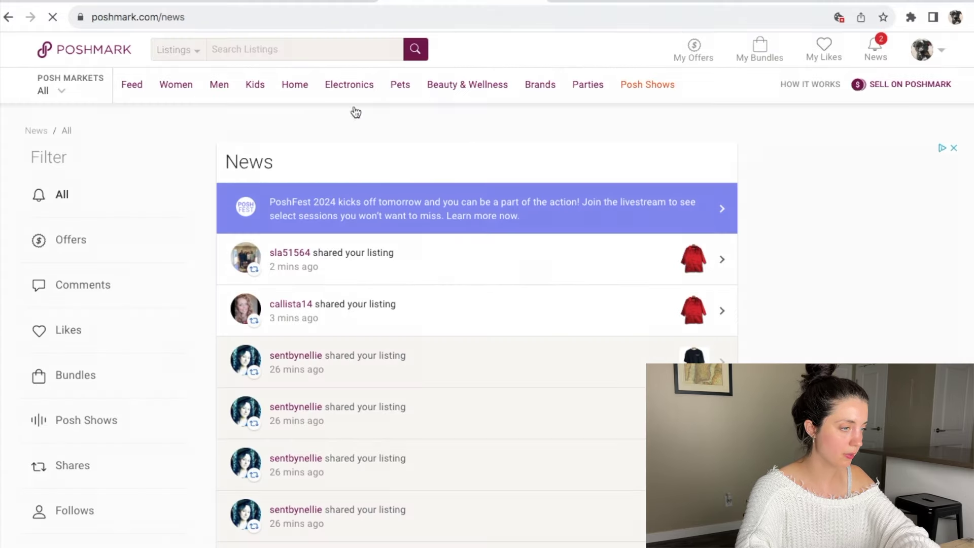
left_click(311, 49)
key("ctrl+v")
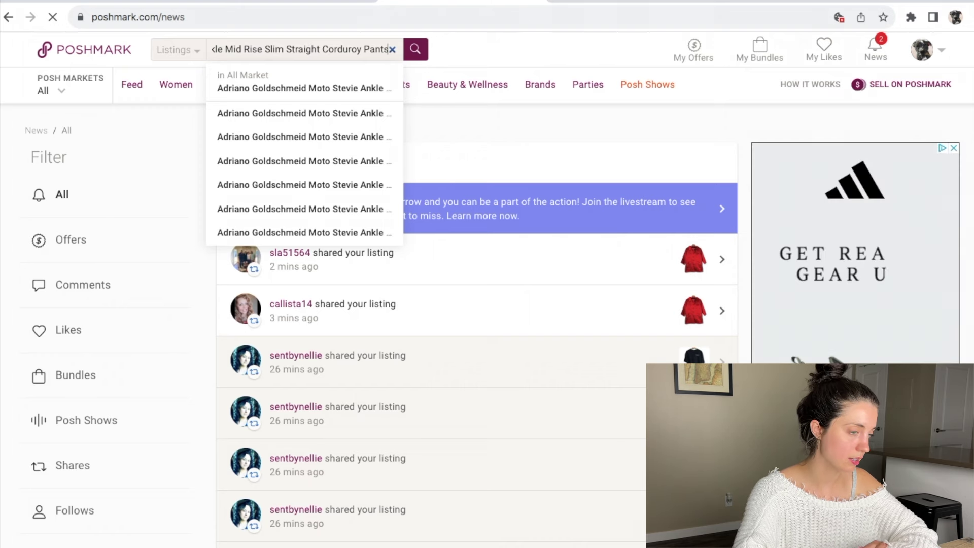
key("Return")
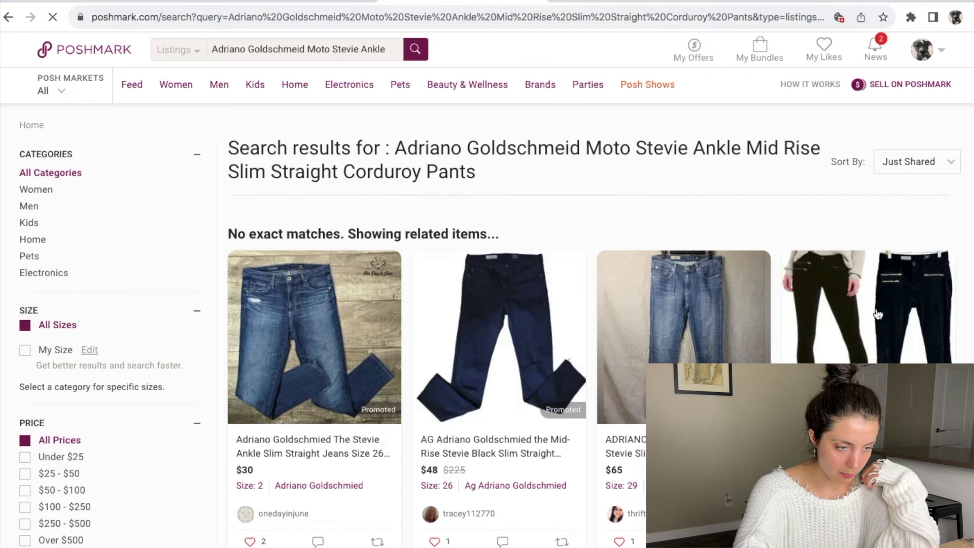
Review the asking prices of similar available Adriano Goldschmeid Stevie pants in the search results
scroll(838, 315, "down", 3)
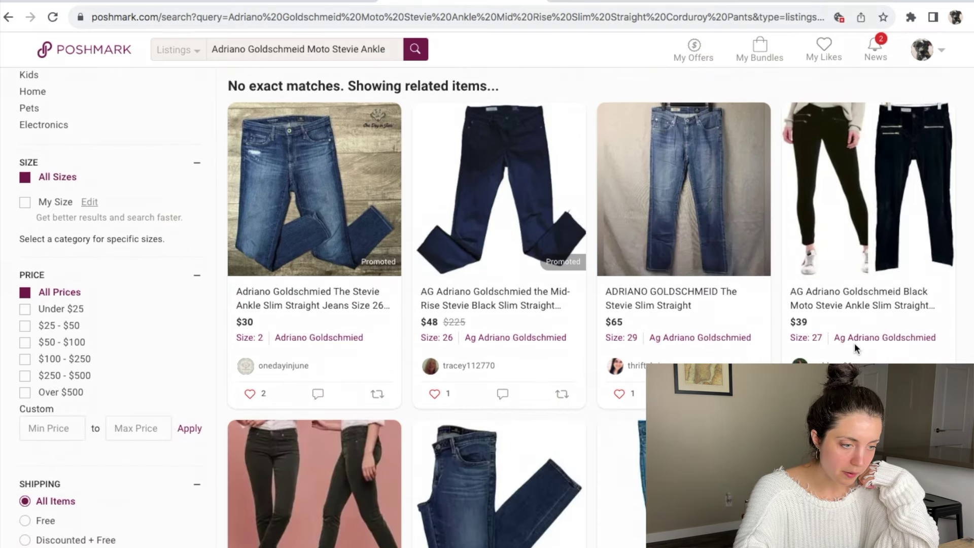
scroll(857, 350, "down", 9)
scroll(857, 350, "down", 6)
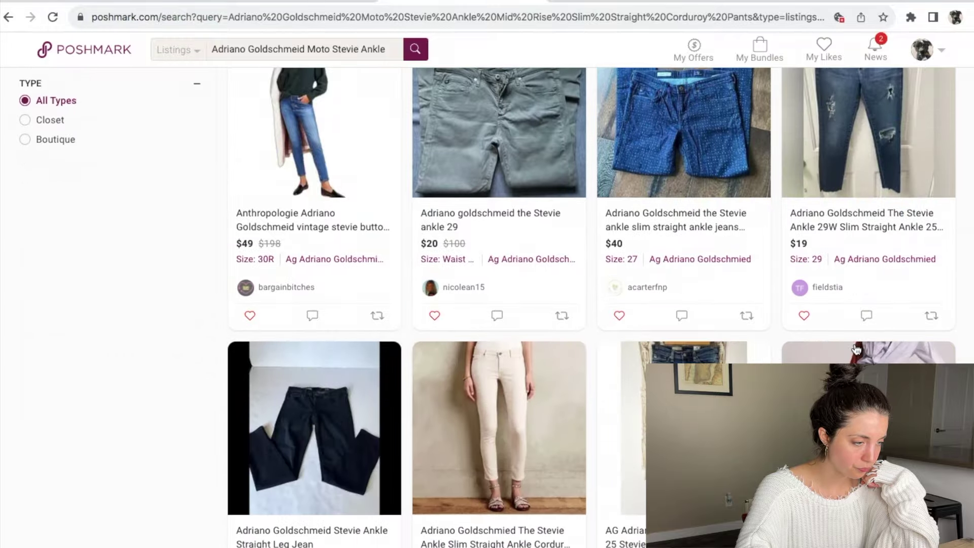
scroll(860, 263, "up", 8)
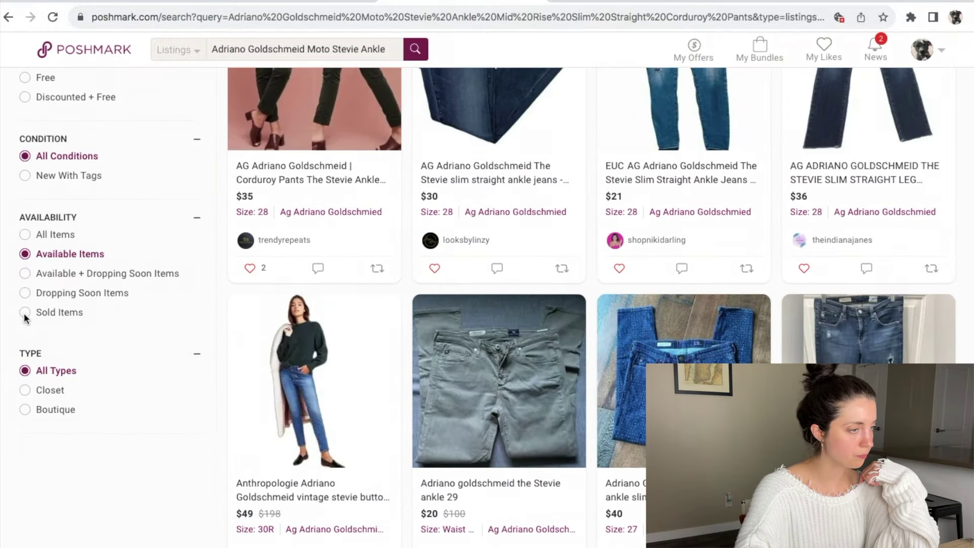
Filter the search results to Sold Items and compare the sold prices of similar corduroy pants
left_click(24, 313)
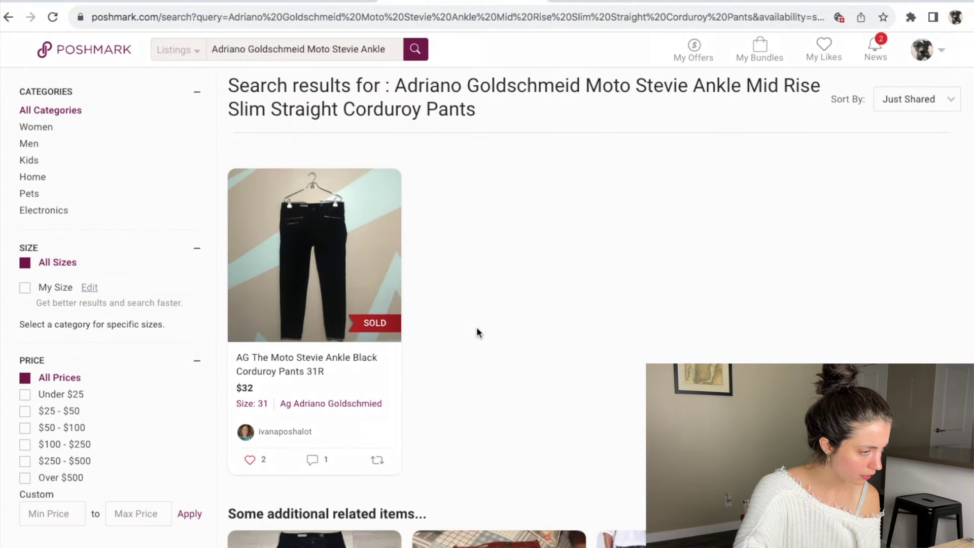
scroll(476, 326, "down", 4)
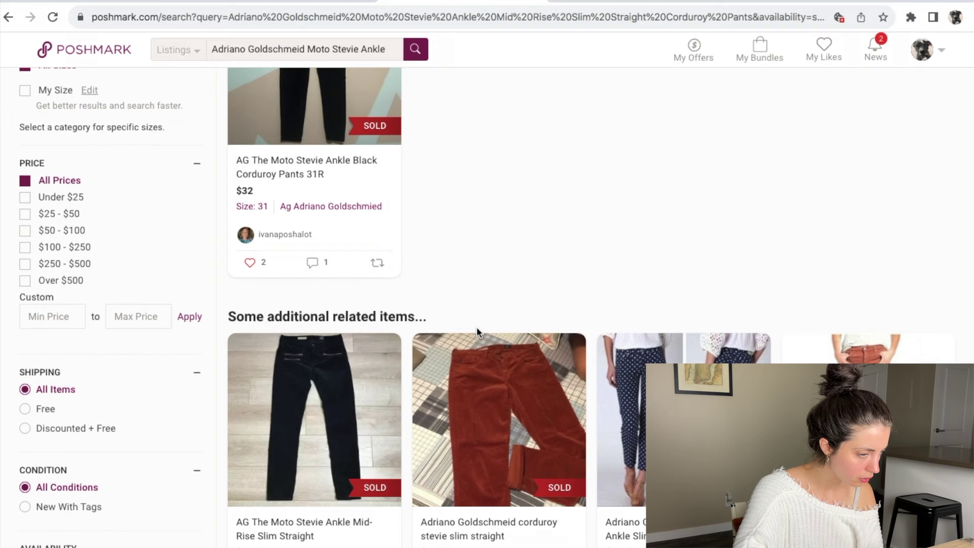
scroll(476, 327, "down", 2)
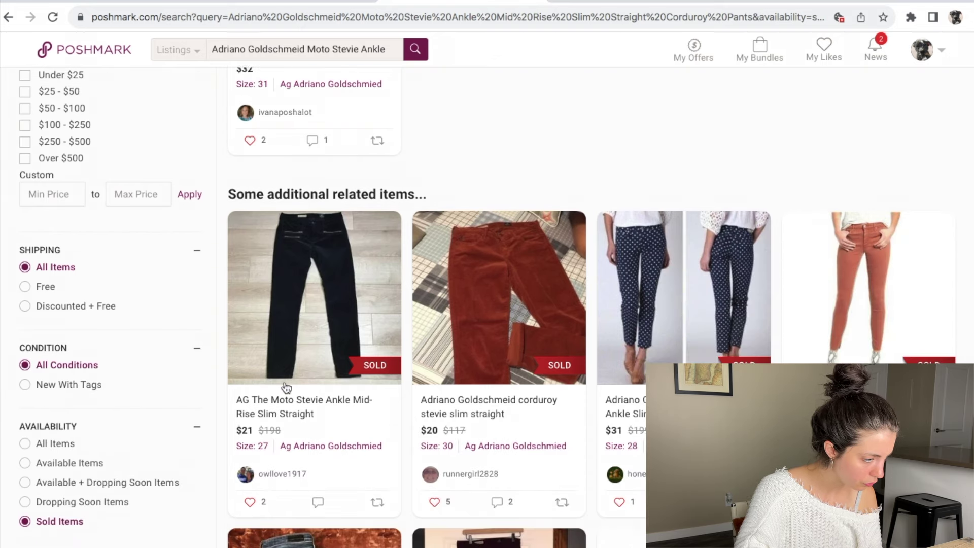
scroll(286, 386, "up", 5)
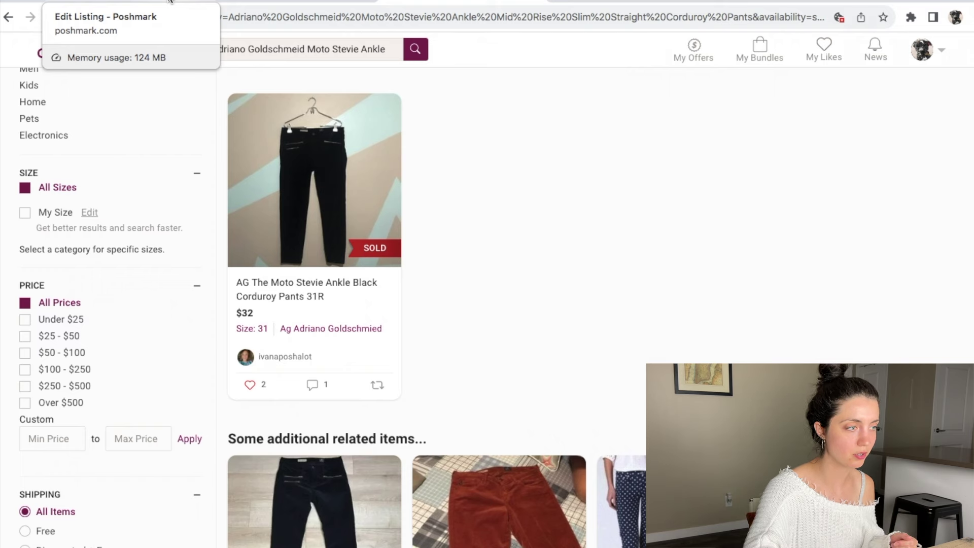
Return to the draft listing and set its listing price to 38
left_click(170, 2)
left_click(309, 342)
scroll(308, 341, "down", 20)
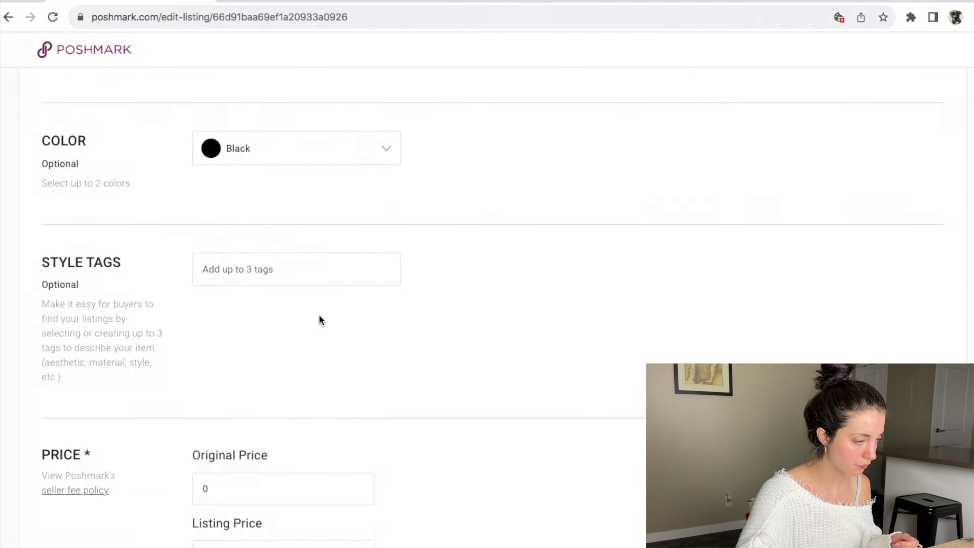
scroll(319, 316, "down", 5)
left_click(265, 361)
type("38")
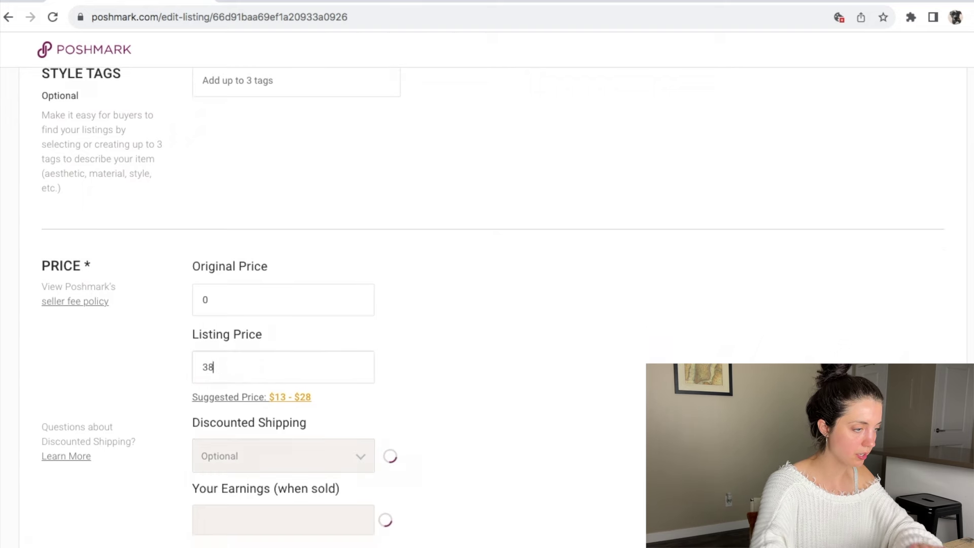
Proceed to the sharing options and publish the corduroy pants listing
scroll(531, 314, "down", 7)
scroll(530, 315, "down", 2)
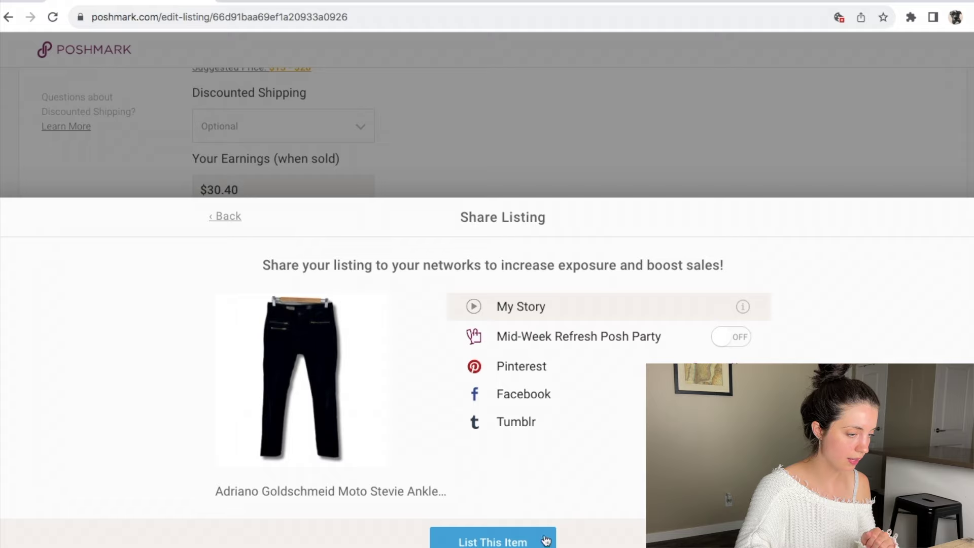
left_click(545, 541)
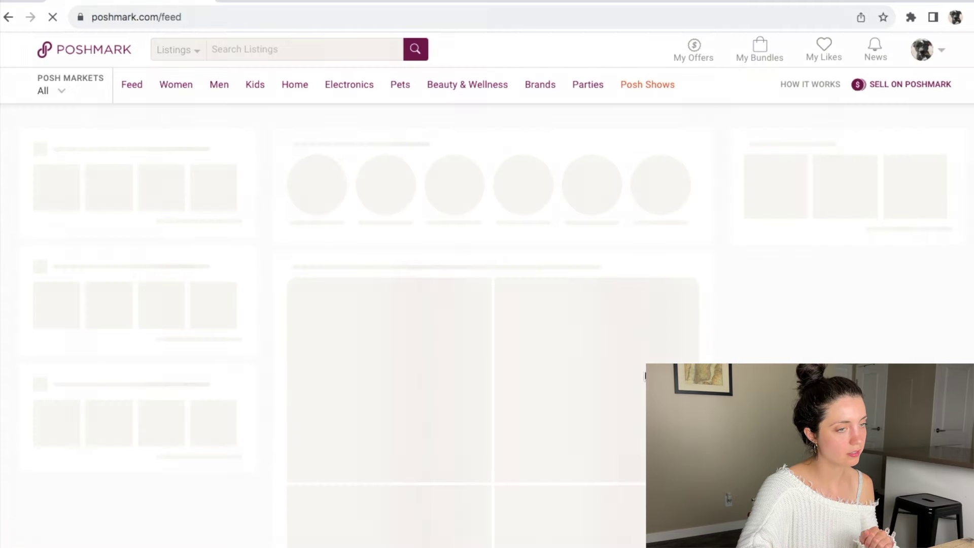
Switch to the Excel inventory and fill the Status cell of the Adriano Goldschmeid corduroy pants row with yellow
key("ctrl+Right")
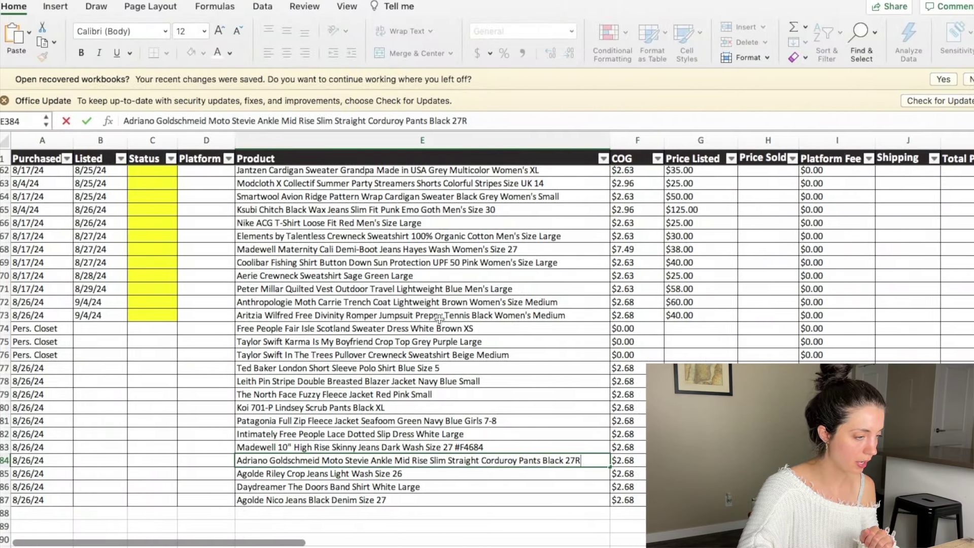
left_click(156, 460)
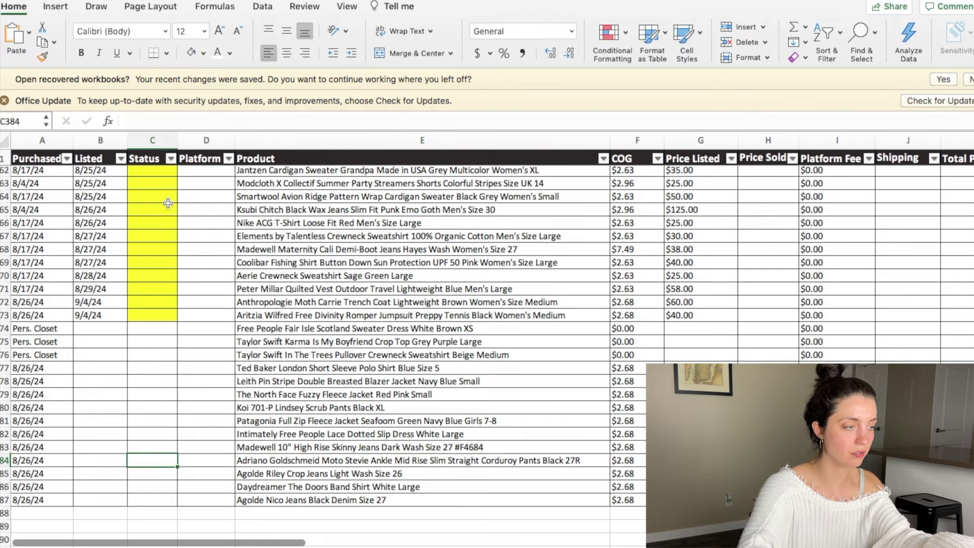
left_click(202, 53)
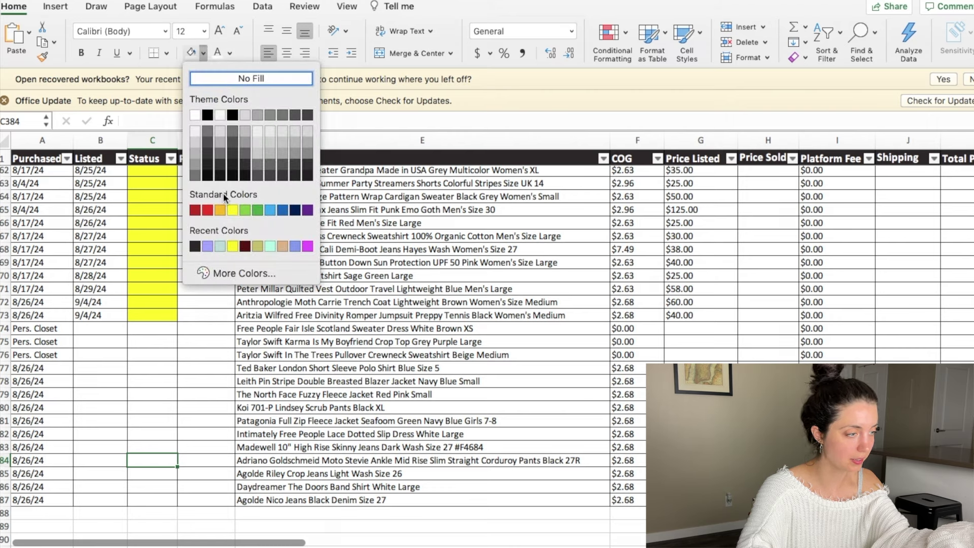
left_click(233, 210)
Record 9/4/24 as the listed date and $38.00 as the listed price in the Adriano Goldschmeid corduroy pants row
left_click(111, 460)
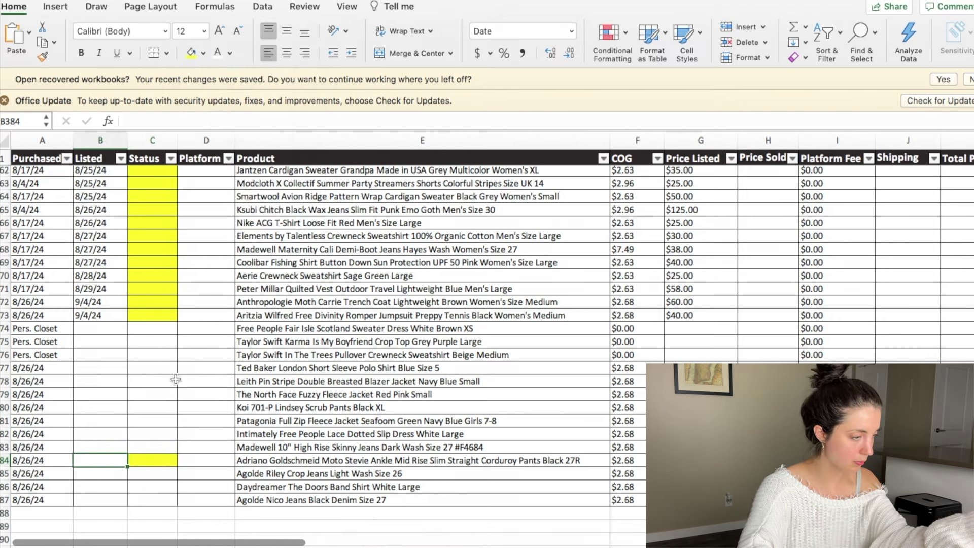
type("9/4/24")
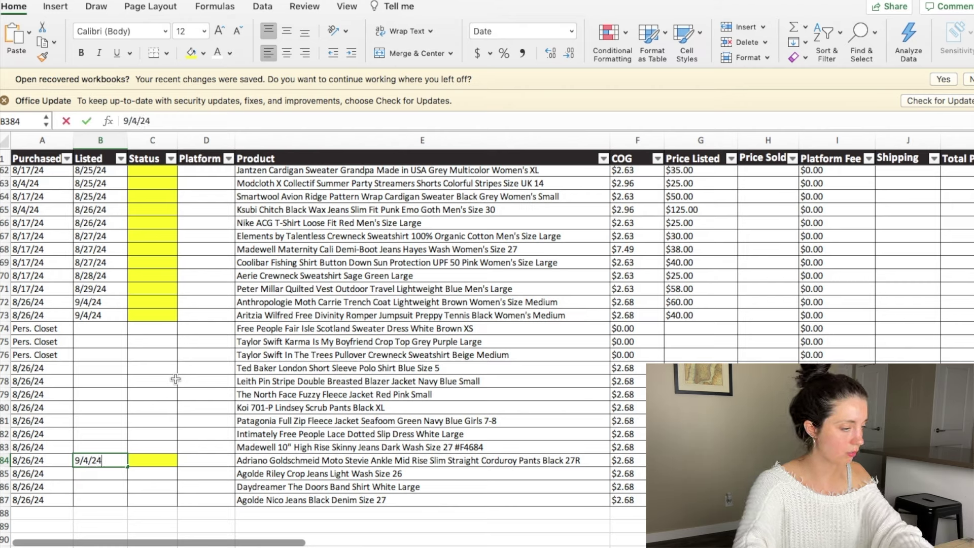
key("Tab")
key("Tab")
key("Tab")
key("Tab")
key("Down")
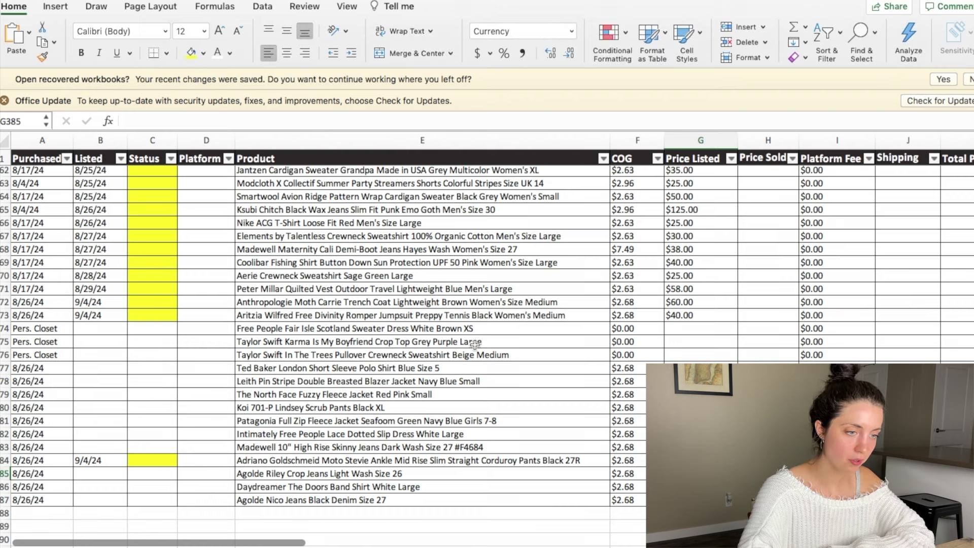
Sort the inventory by the Listed date in ascending order and check where the corduroy pants row falls
left_click(122, 159)
left_click(173, 203)
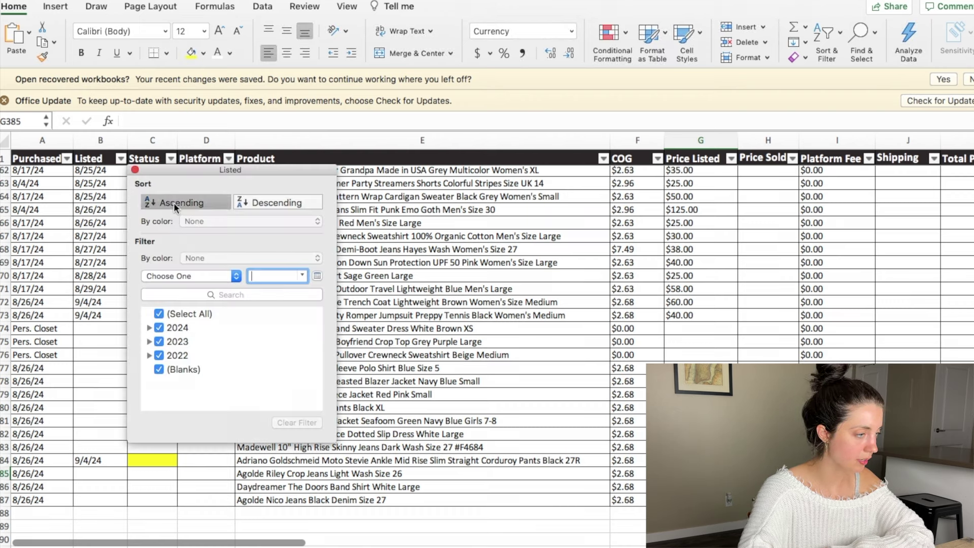
scroll(473, 278, "down", 20)
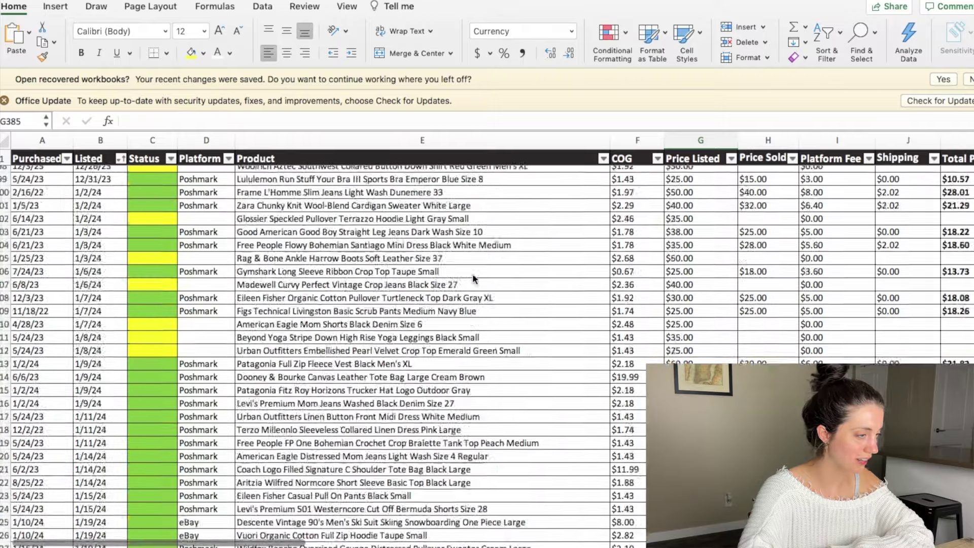
scroll(473, 273, "down", 15)
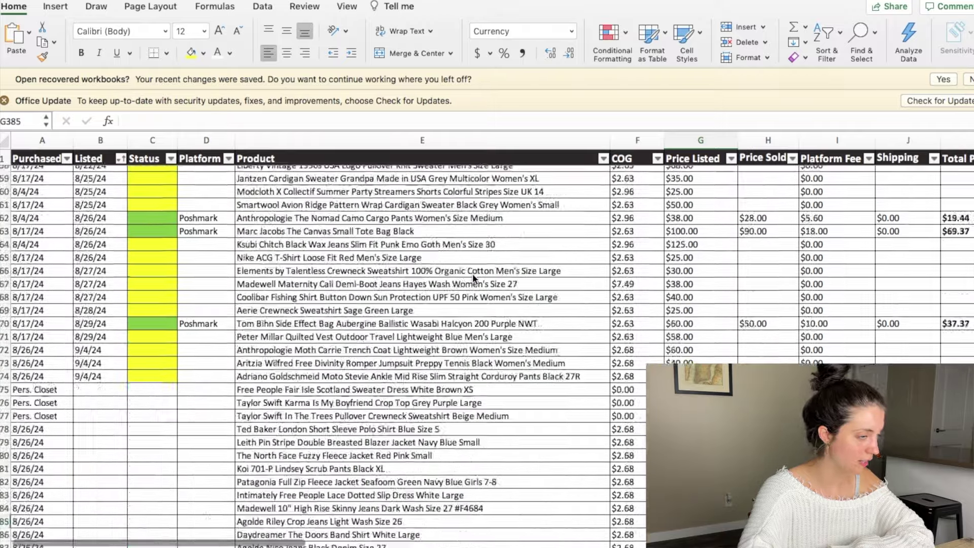
scroll(473, 273, "up", 5)
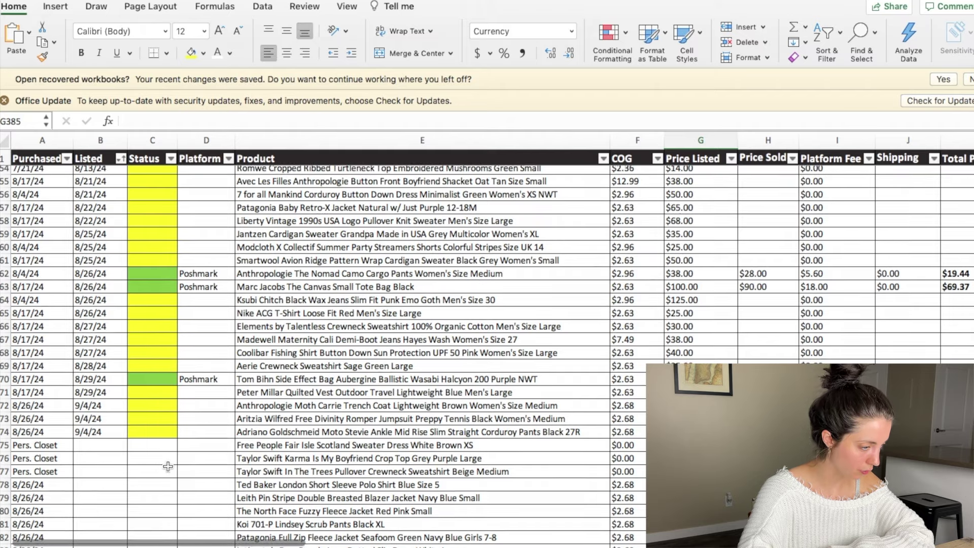
scroll(168, 466, "down", 4)
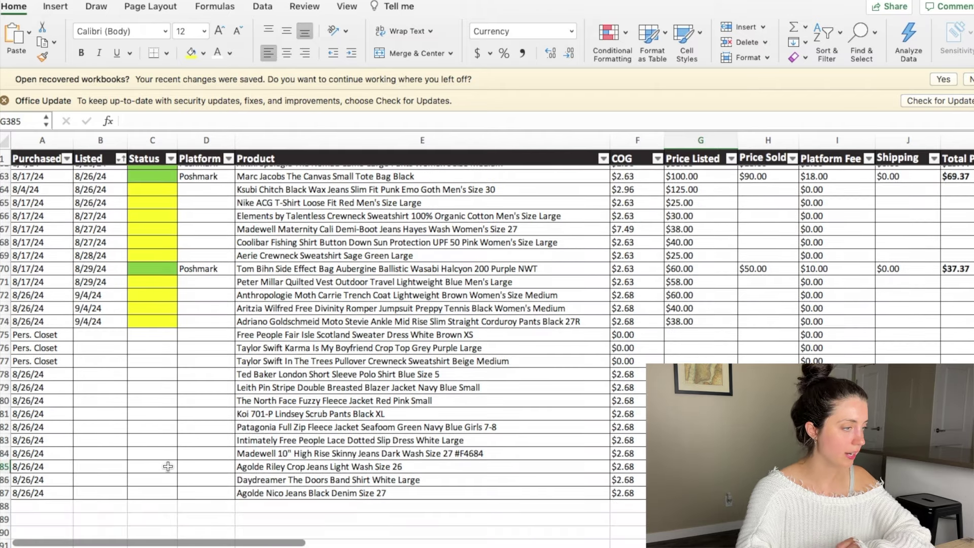
Switch to Flyp in the browser and import the Adriano Goldschmeid corduroy pants listing from Poshmark
key("ctrl+Left")
mouse_move(295, 76)
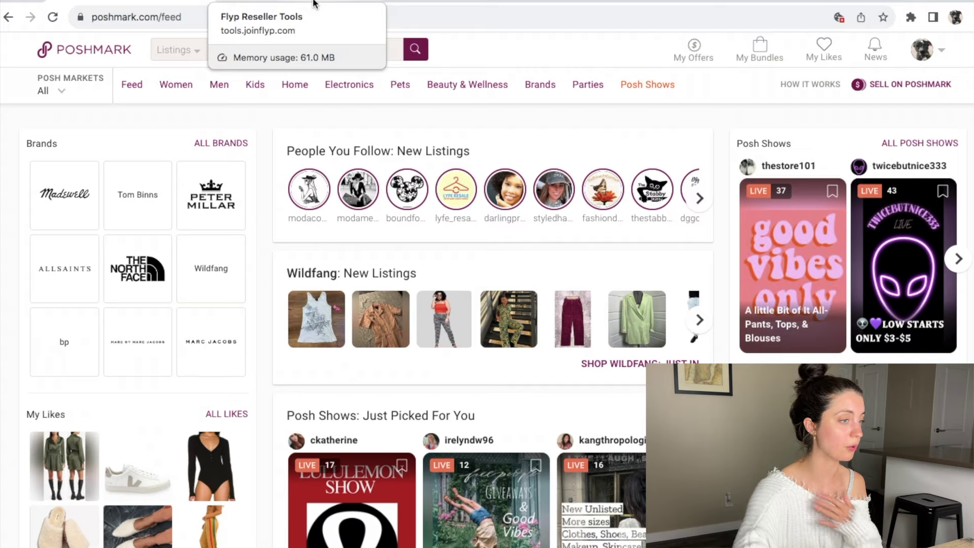
left_click(313, 3)
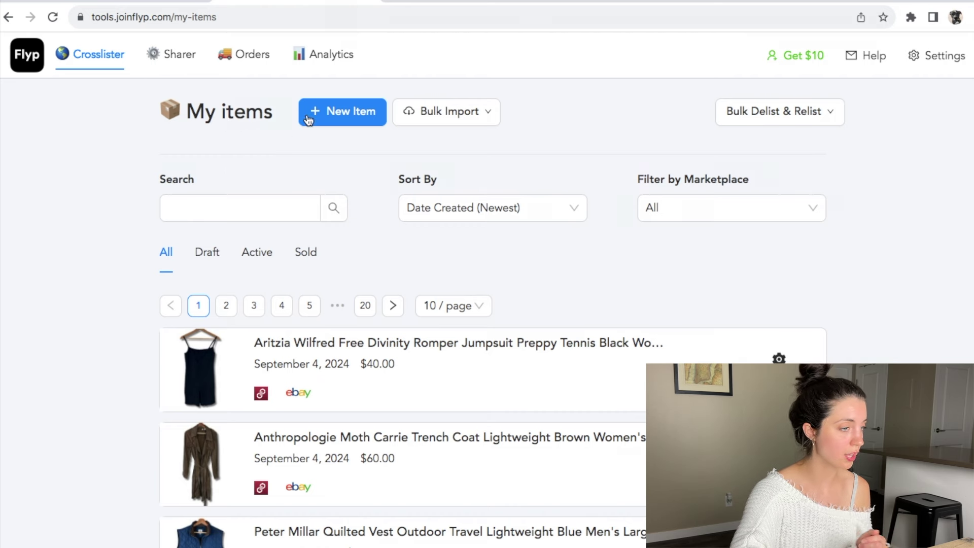
left_click(406, 115)
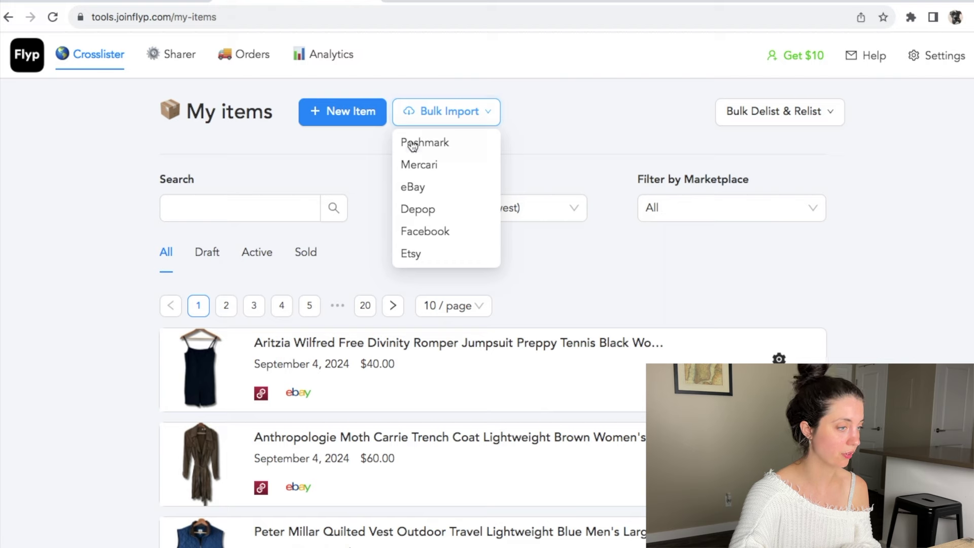
left_click(413, 146)
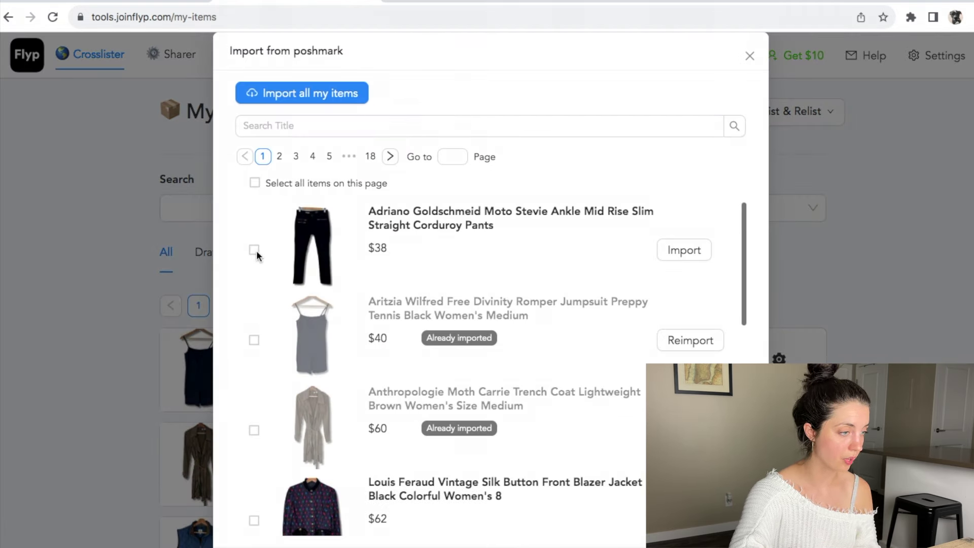
left_click(255, 251)
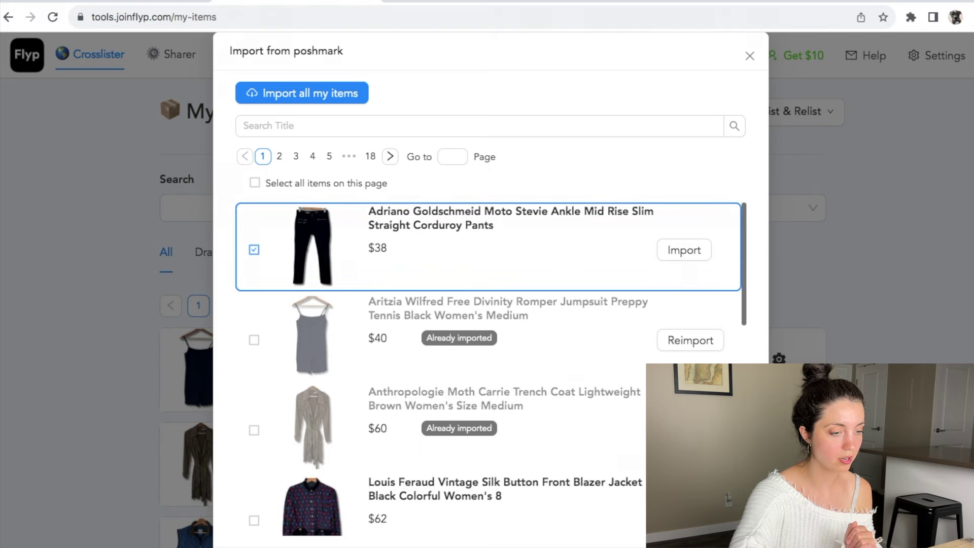
left_click(684, 249)
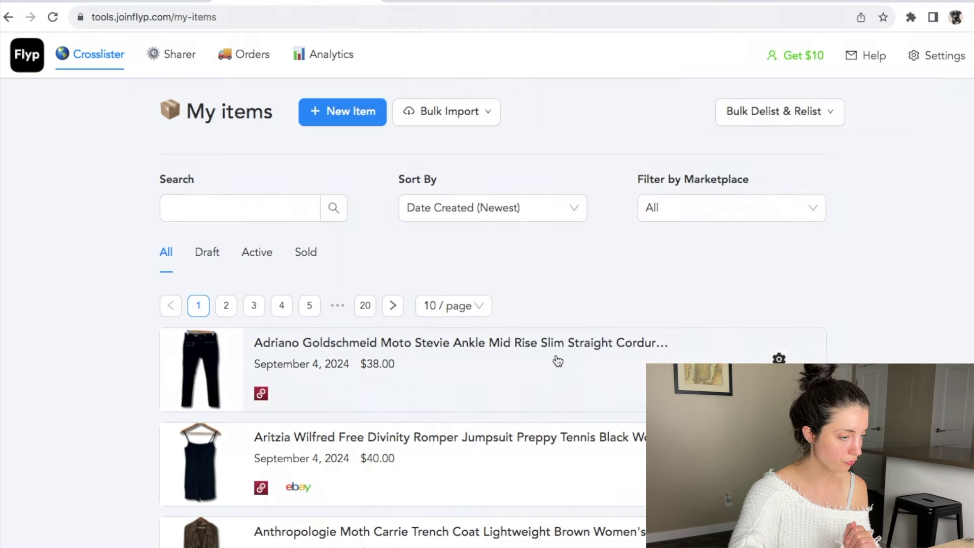
Open the imported corduroy pants item and bring up its eBay listing form
left_click(531, 380)
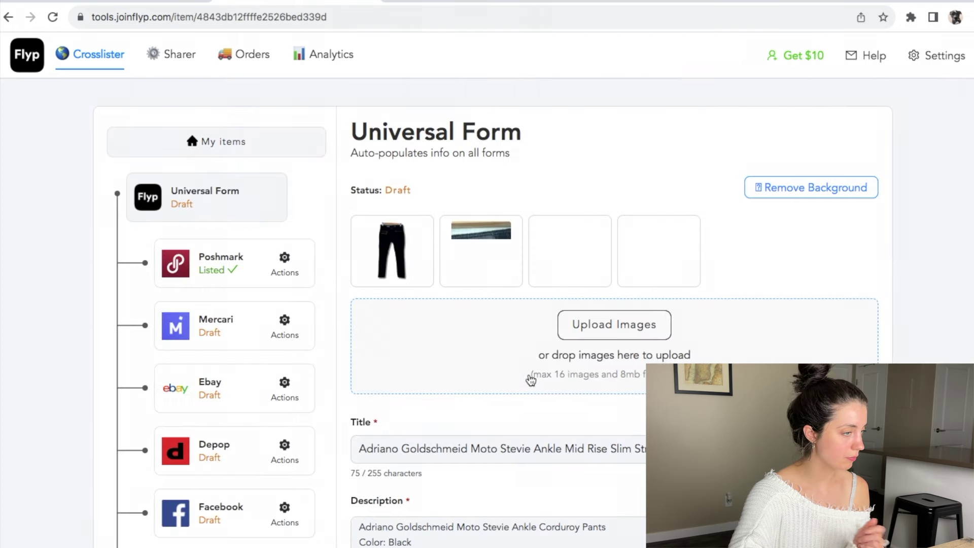
scroll(216, 452, "down", 2)
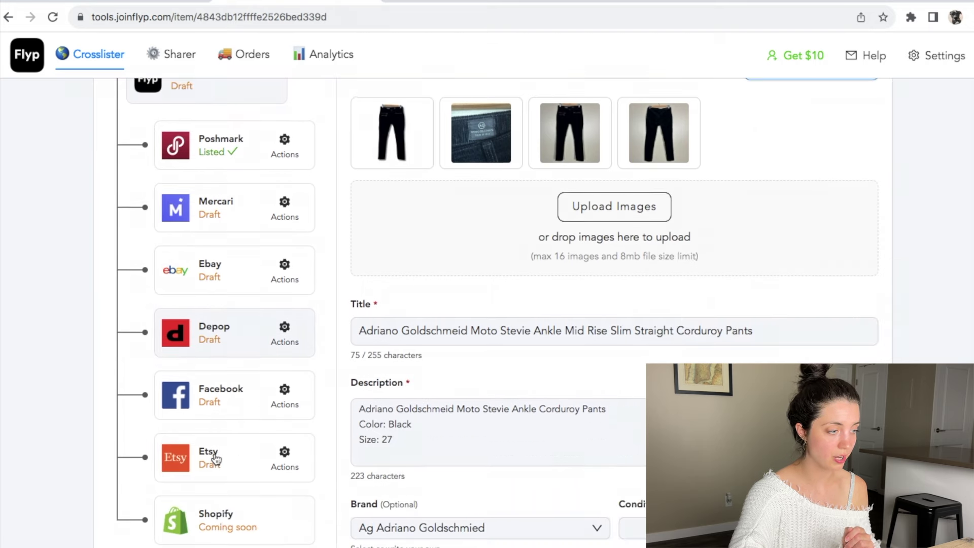
scroll(215, 459, "up", 1)
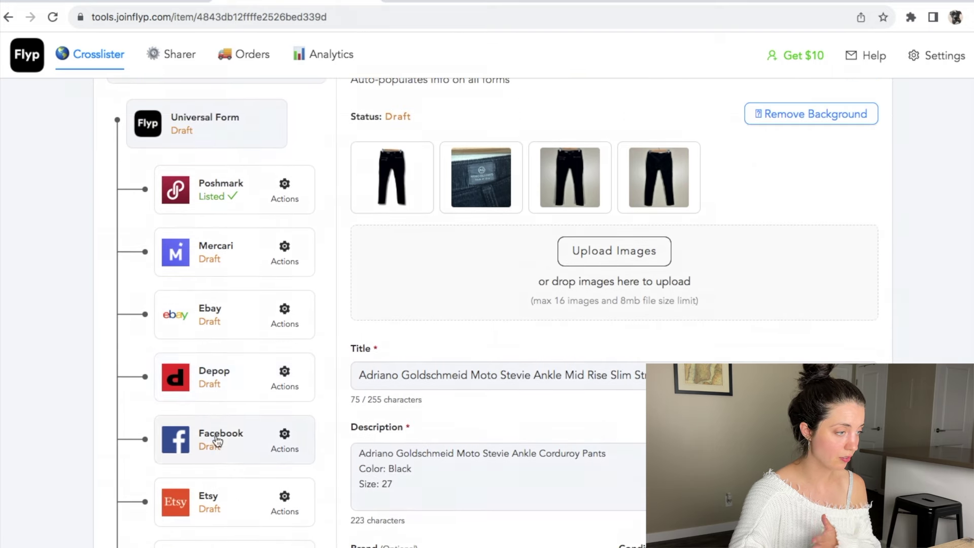
left_click(239, 336)
scroll(440, 304, "up", 4)
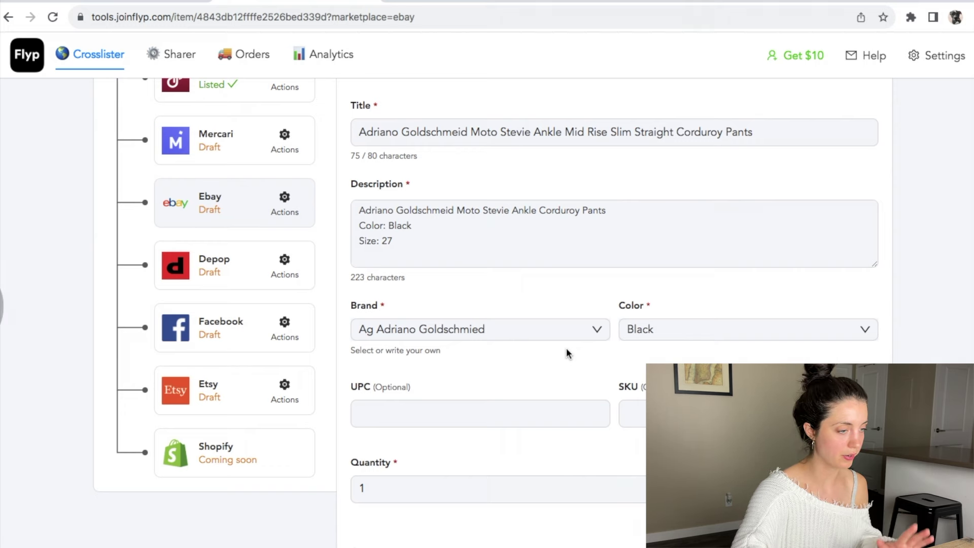
Set the eBay category to Clothing, Shoes & Accessories > Women > Women's Clothing > Pants
scroll(566, 348, "down", 5)
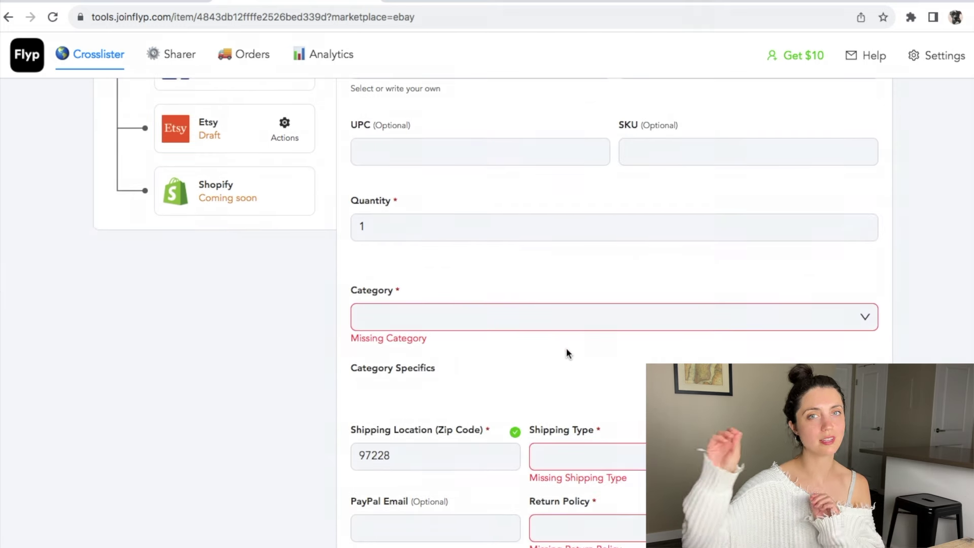
left_click(522, 324)
scroll(493, 452, "down", 1)
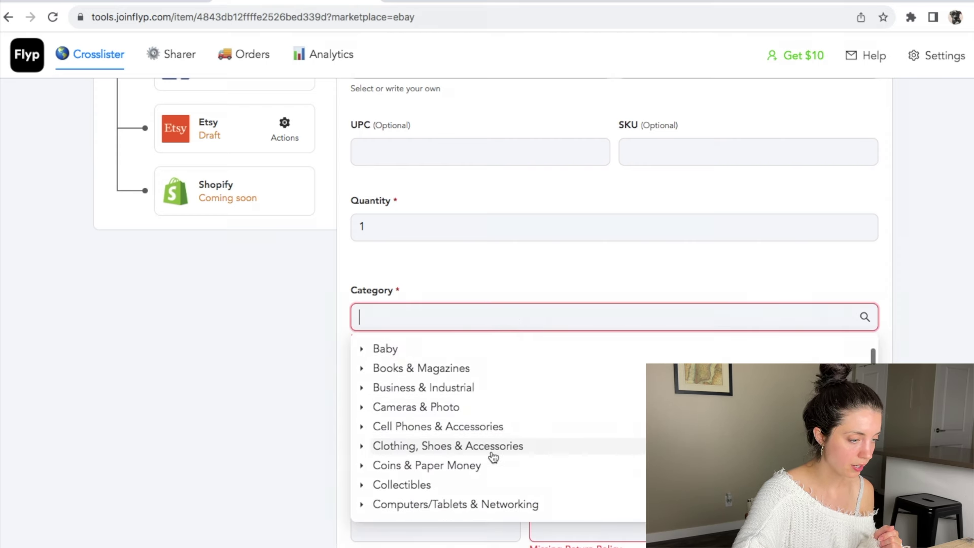
scroll(491, 455, "down", 2)
left_click(490, 484)
scroll(490, 486, "down", 3)
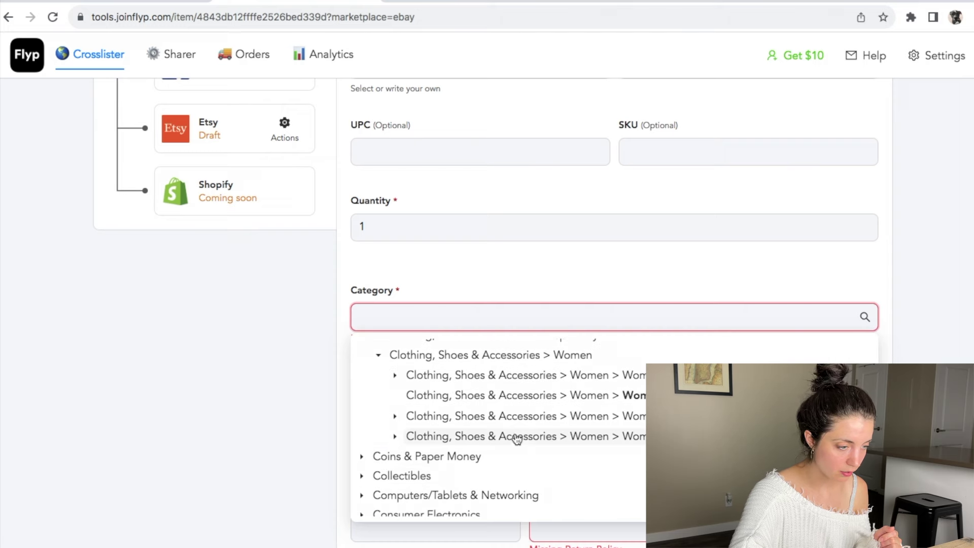
scroll(528, 427, "down", 5)
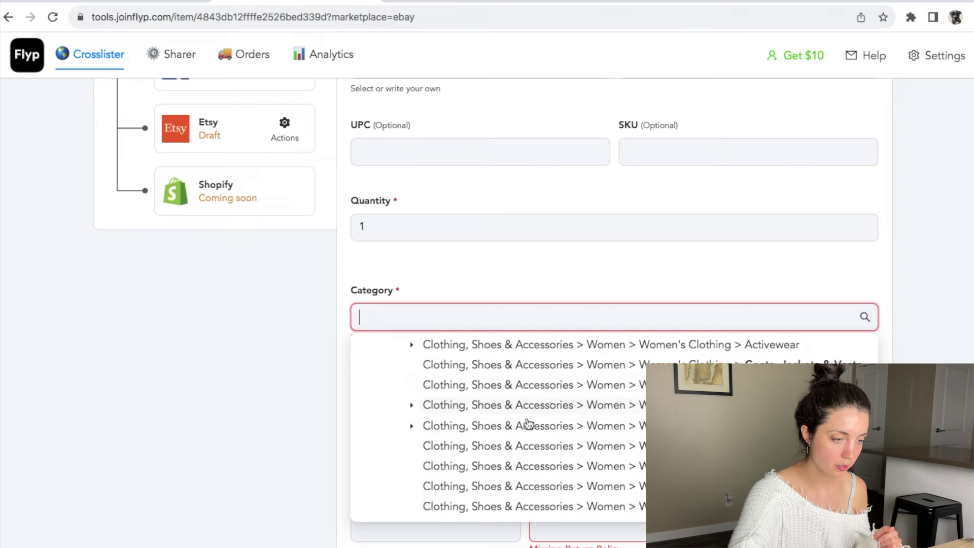
left_click(529, 477)
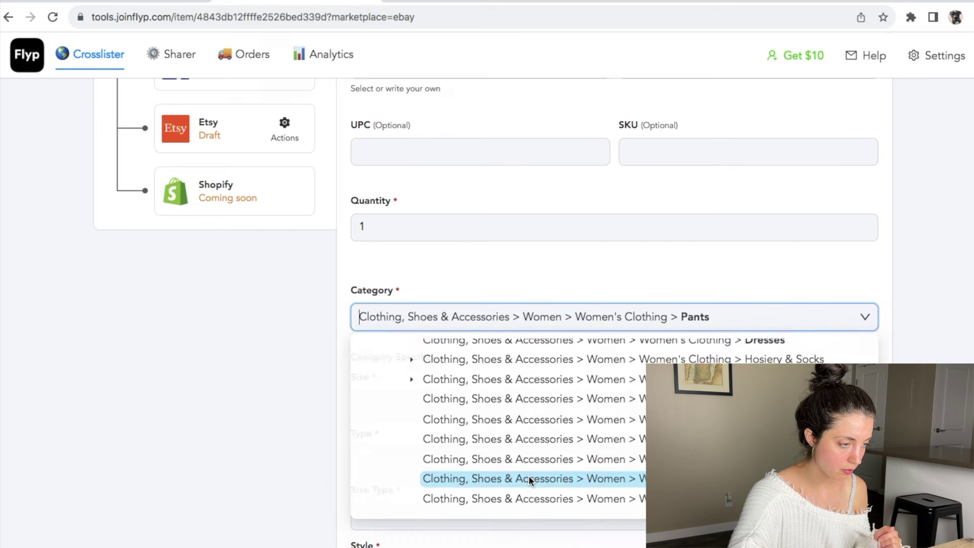
Set the category specifics to size 27, type Pants and size type Regular
left_click(470, 401)
type("27")
left_click(433, 426)
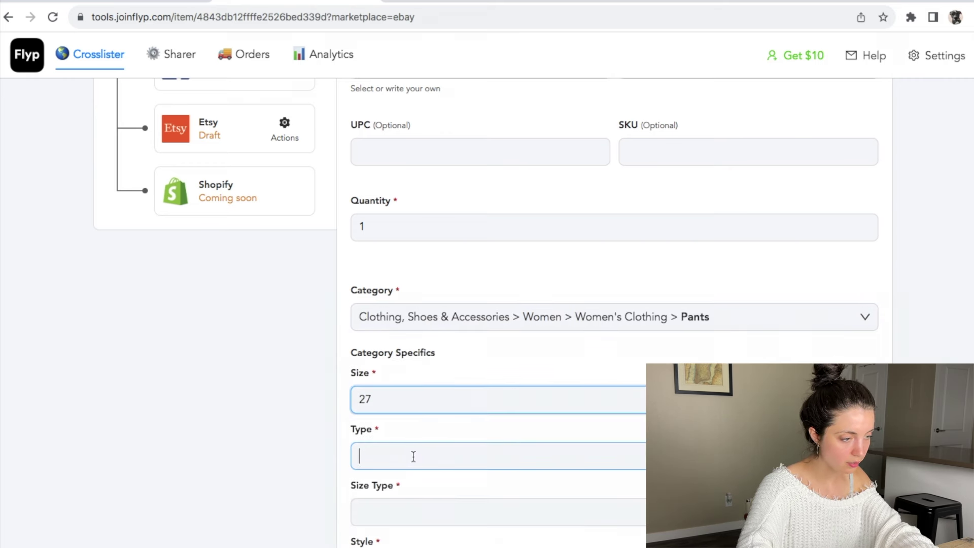
left_click(413, 456)
scroll(414, 459, "down", 1)
left_click(414, 456)
left_click(393, 476)
scroll(394, 479, "down", 3)
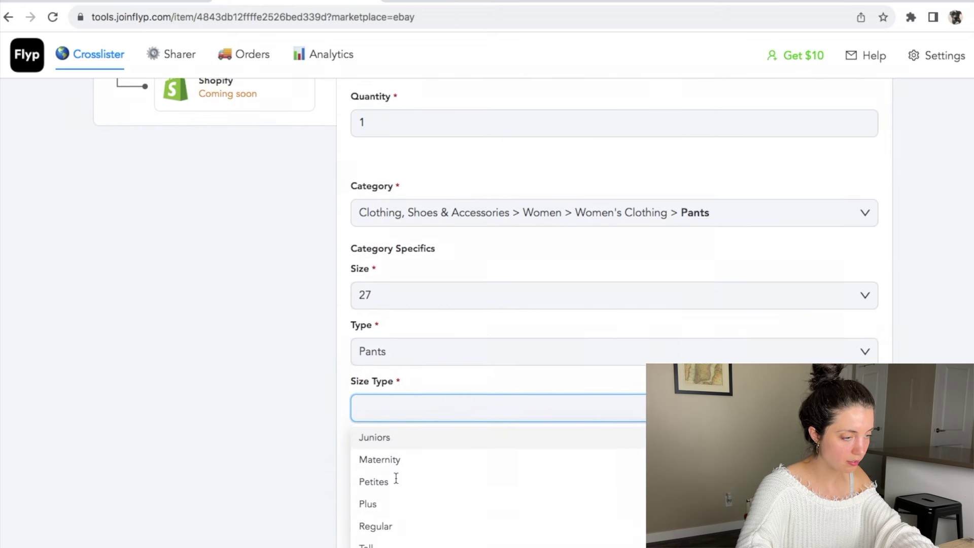
left_click(394, 514)
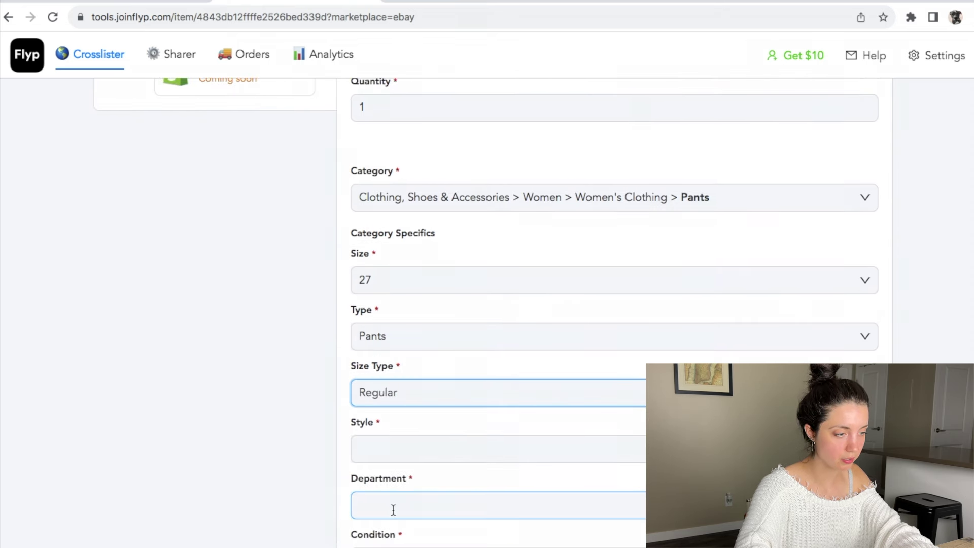
Look through the pants style options and set the style to Ankle
left_click(396, 456)
scroll(395, 455, "down", 2)
scroll(395, 455, "down", 5)
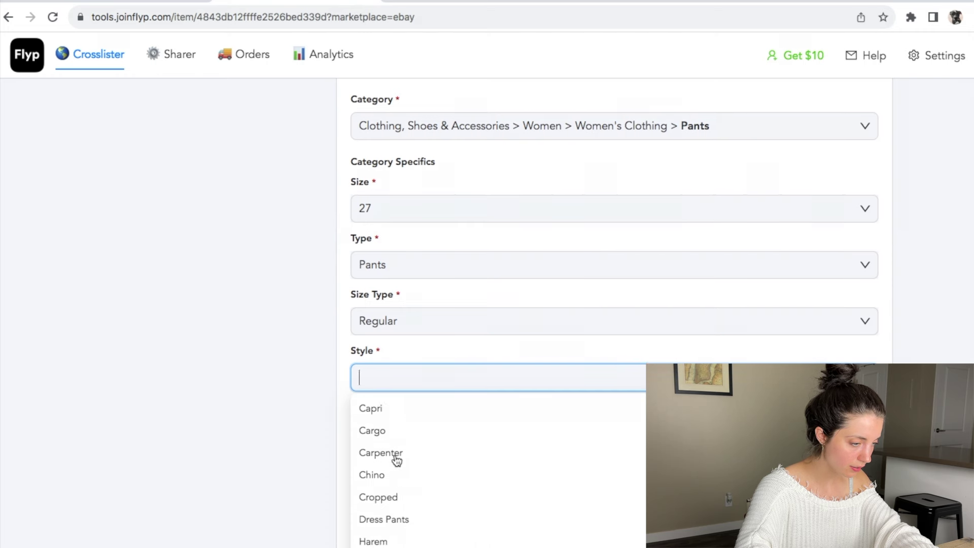
scroll(396, 461, "down", 2)
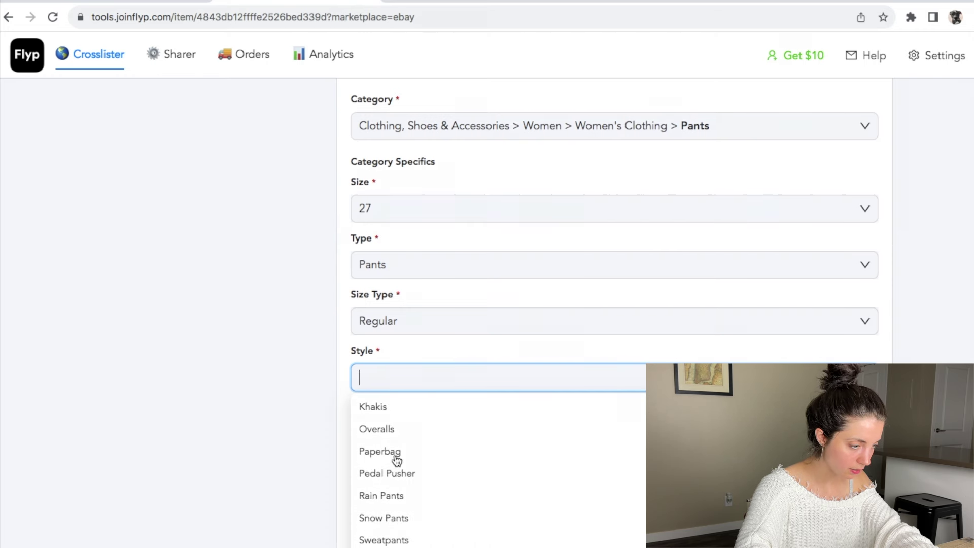
scroll(396, 461, "up", 2)
scroll(397, 461, "up", 4)
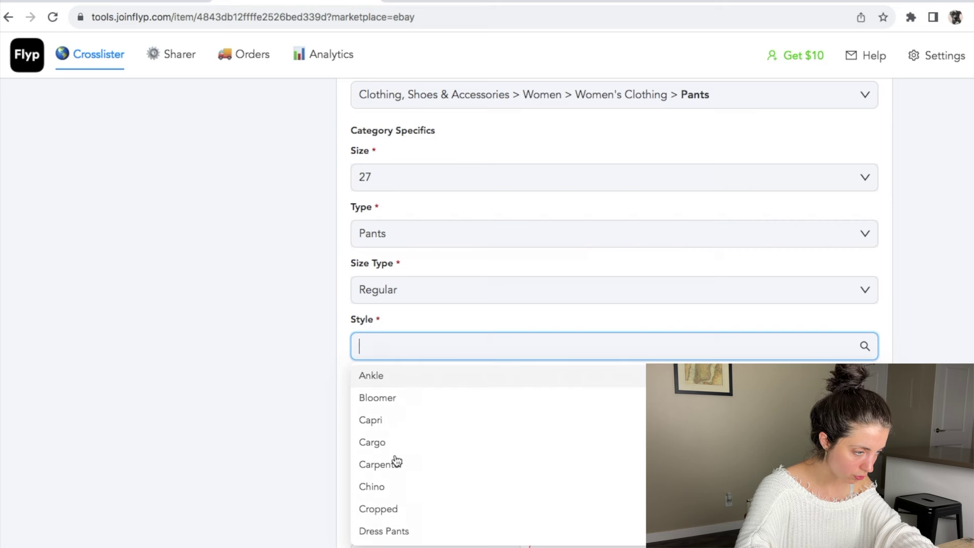
left_click(376, 373)
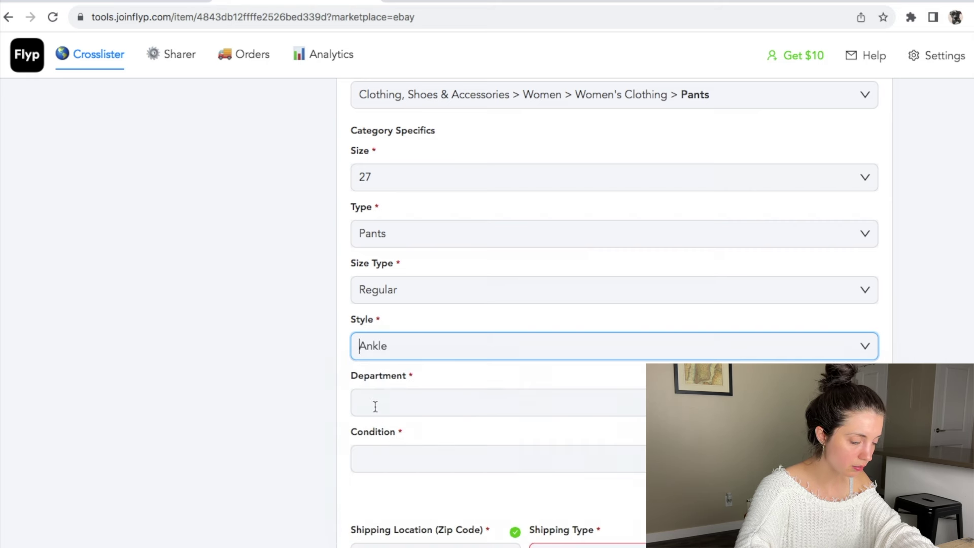
Set the department to Women and the condition to Pre-owned
left_click(376, 410)
left_click(374, 474)
scroll(381, 446, "down", 1)
left_click(389, 421)
left_click(390, 516)
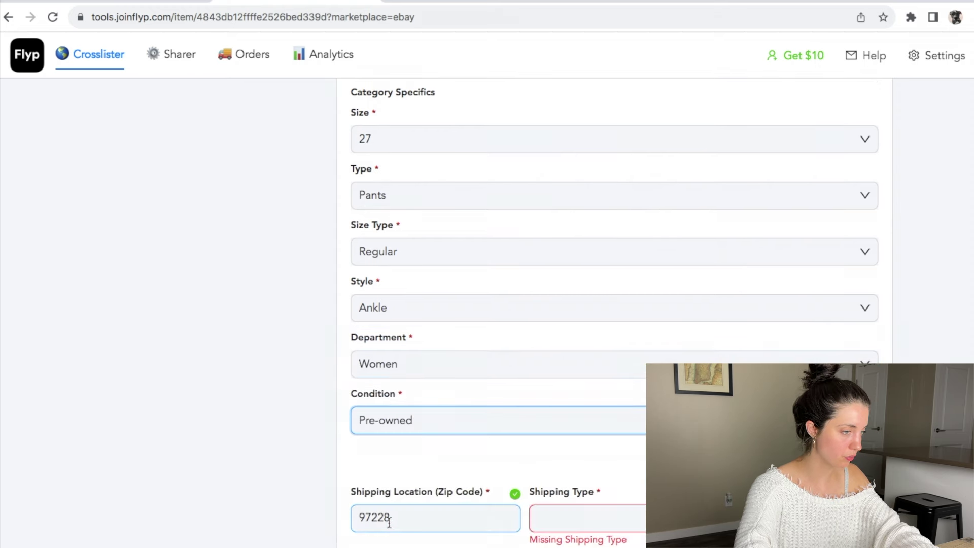
left_click(296, 429)
Set the shipping type to Flat and the handling time to 2 Business Days
scroll(561, 382, "down", 4)
scroll(561, 382, "up", 4)
scroll(561, 383, "down", 4)
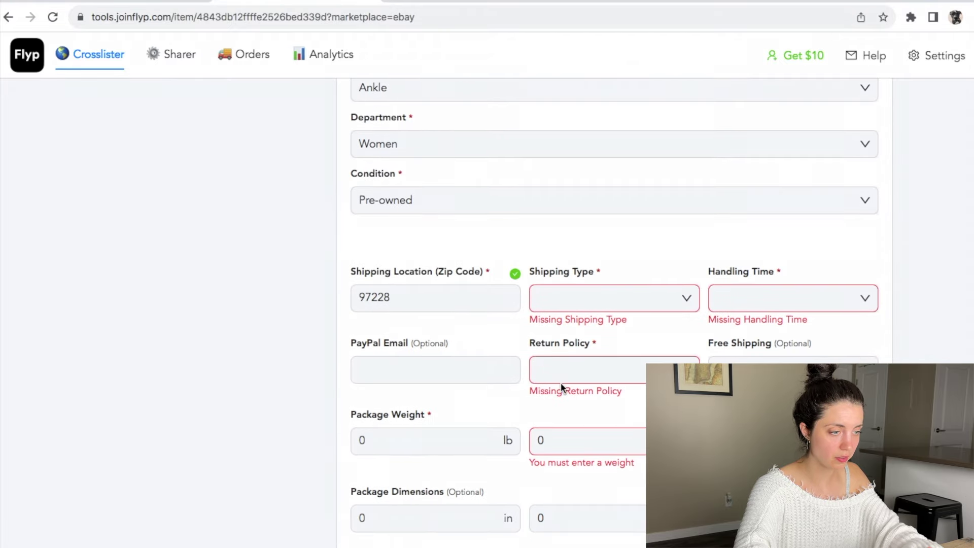
left_click(561, 301)
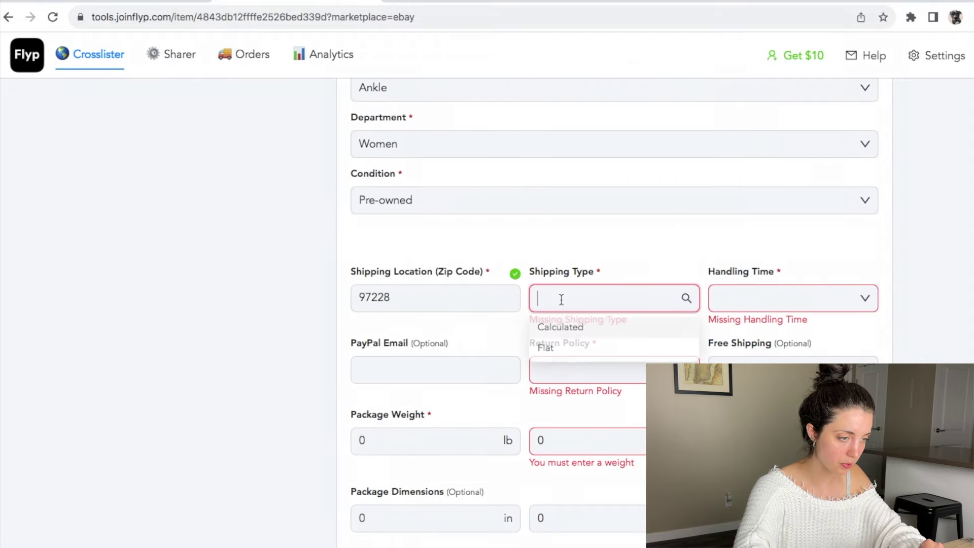
left_click(555, 351)
left_click(736, 297)
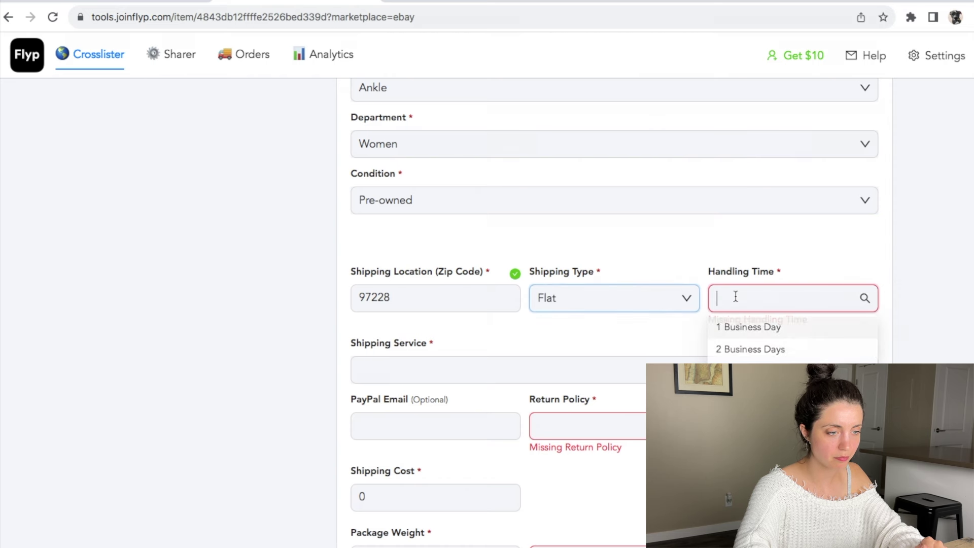
left_click(730, 354)
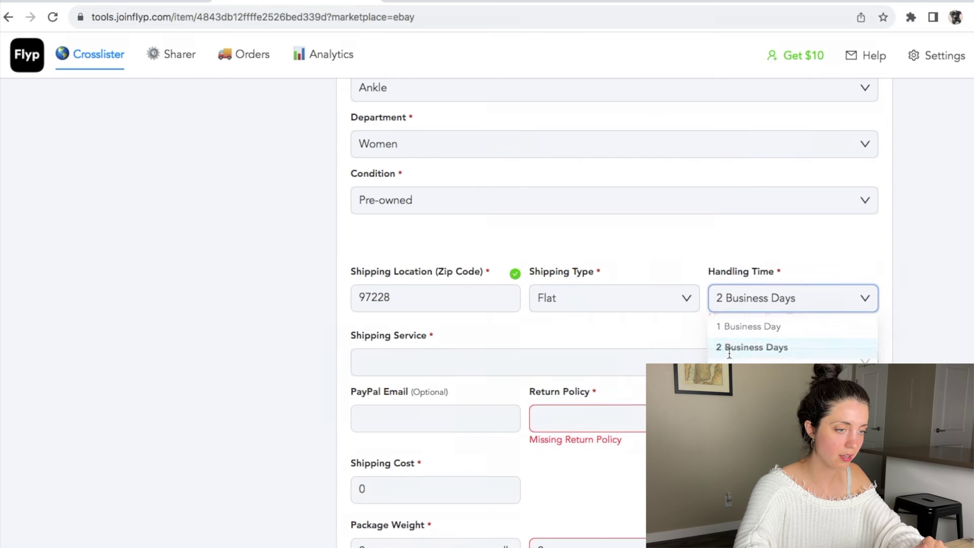
Set the shipping service to USPS Ground Advantage (2 to 5 business days) and the return policy to 30 Day Returns Accepted
left_click(529, 365)
type("ground")
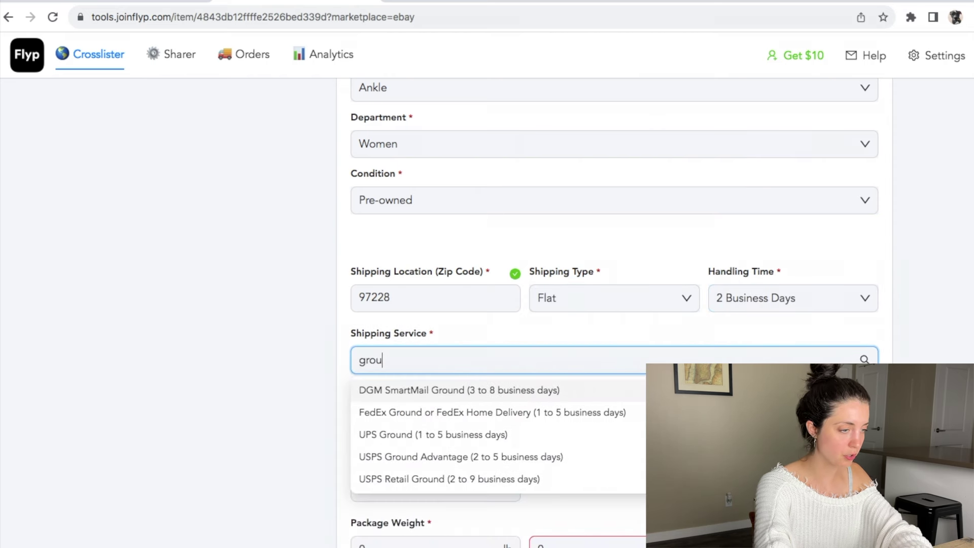
left_click(511, 458)
scroll(291, 449, "down", 3)
left_click(545, 305)
left_click(545, 330)
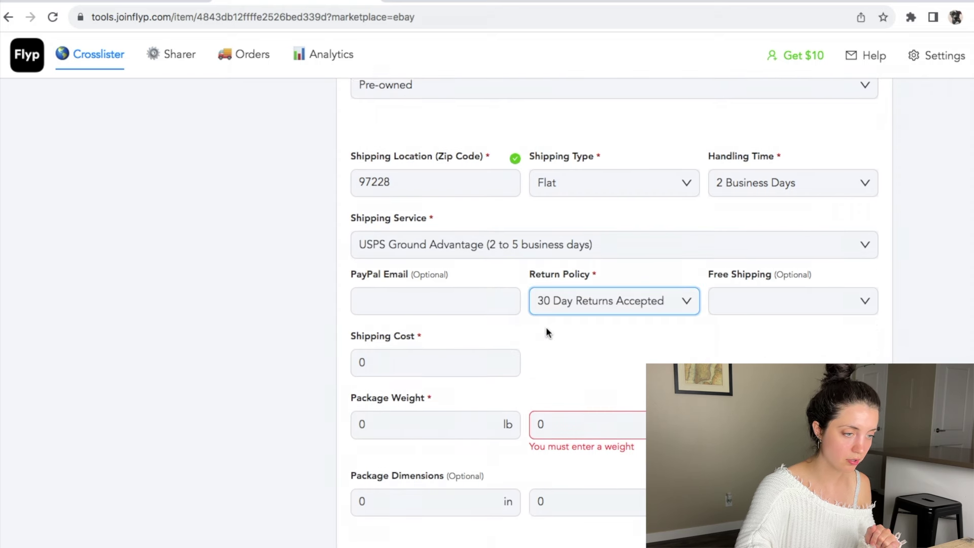
Set the eBay listing's shipping cost to 6.99
scroll(546, 327, "down", 2)
left_click_drag(403, 296, 354, 294)
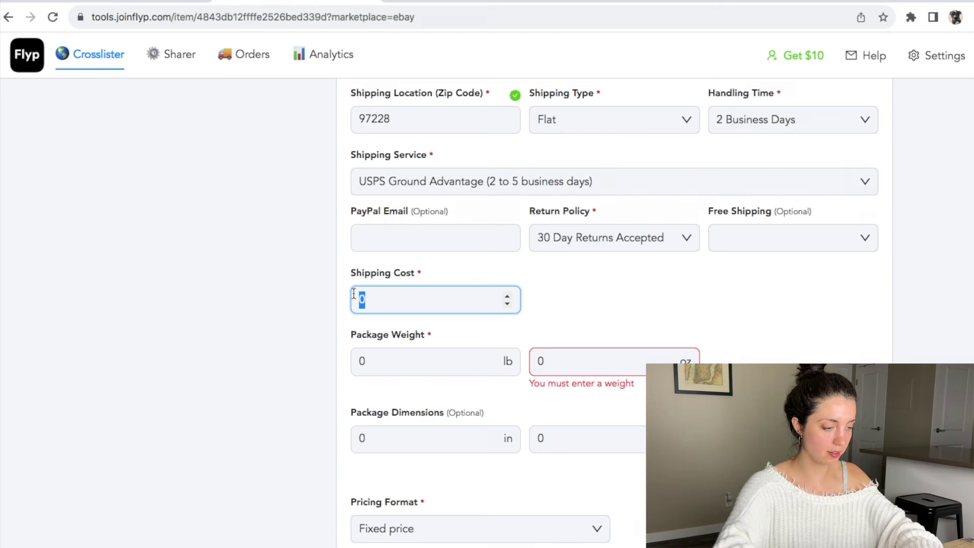
type("6.99")
left_click(612, 292)
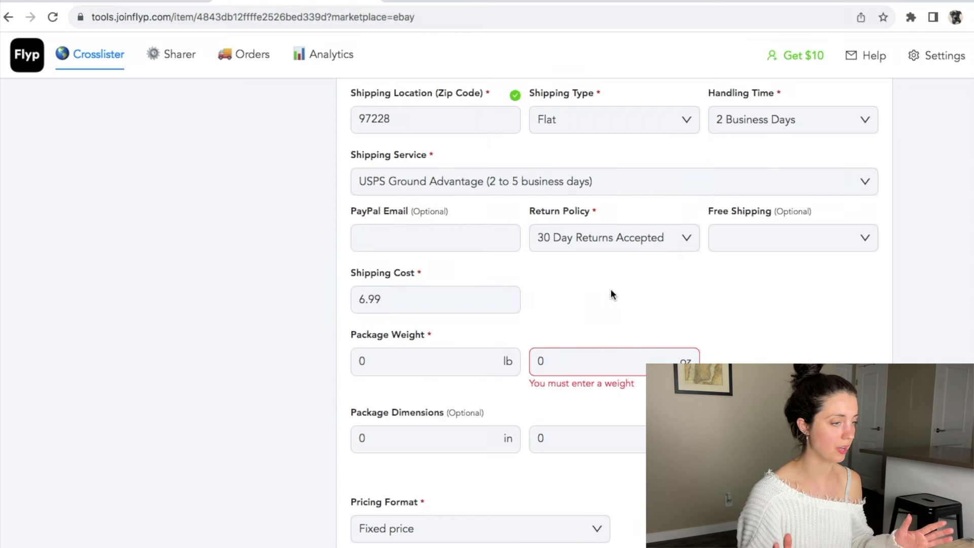
Set the package weight to 1 lb 1 oz
left_click(566, 366)
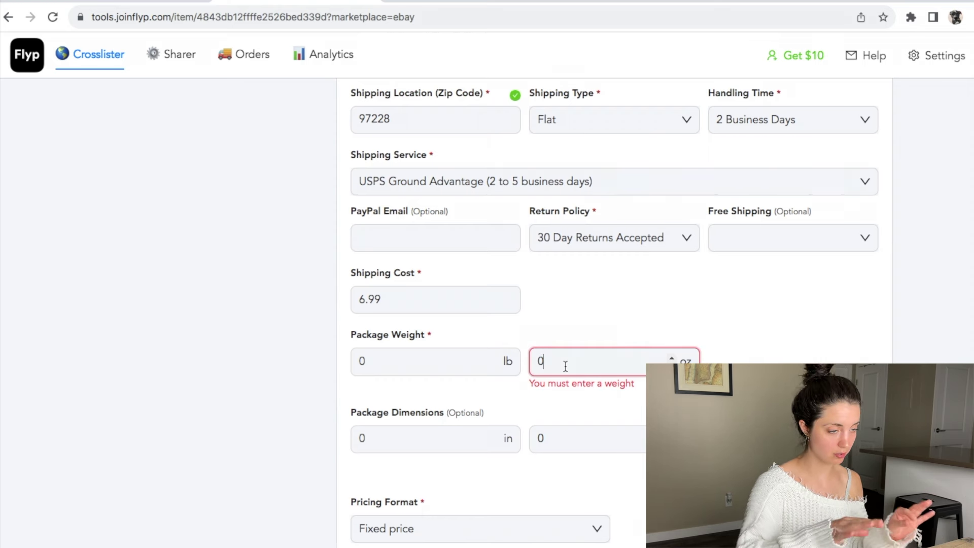
key("super+a")
double_click(354, 360)
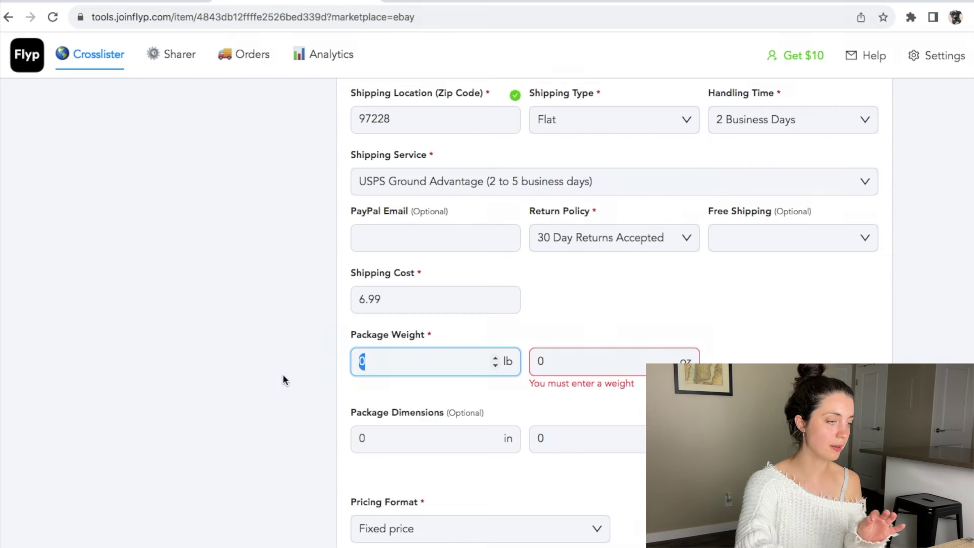
type("1")
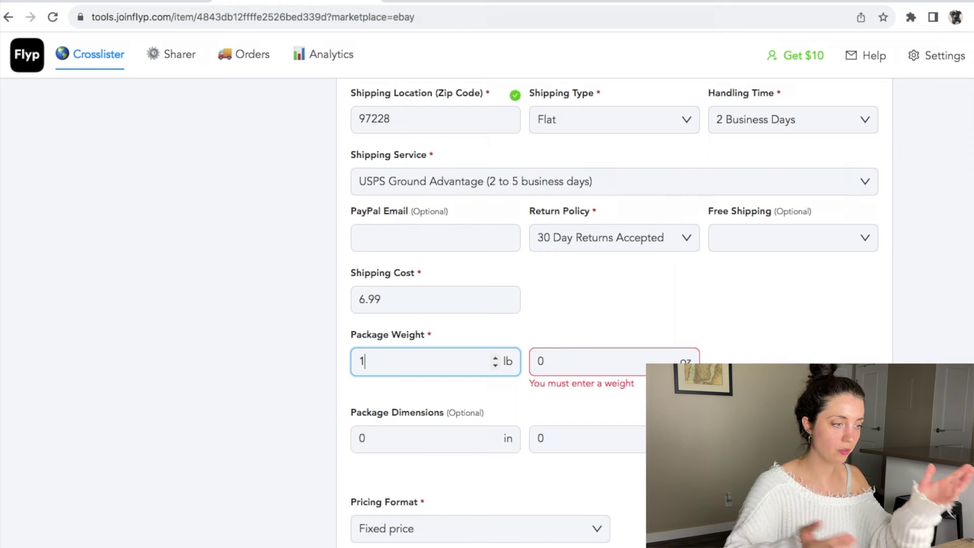
left_click(570, 359)
key("super+a")
type("1")
left_click(617, 298)
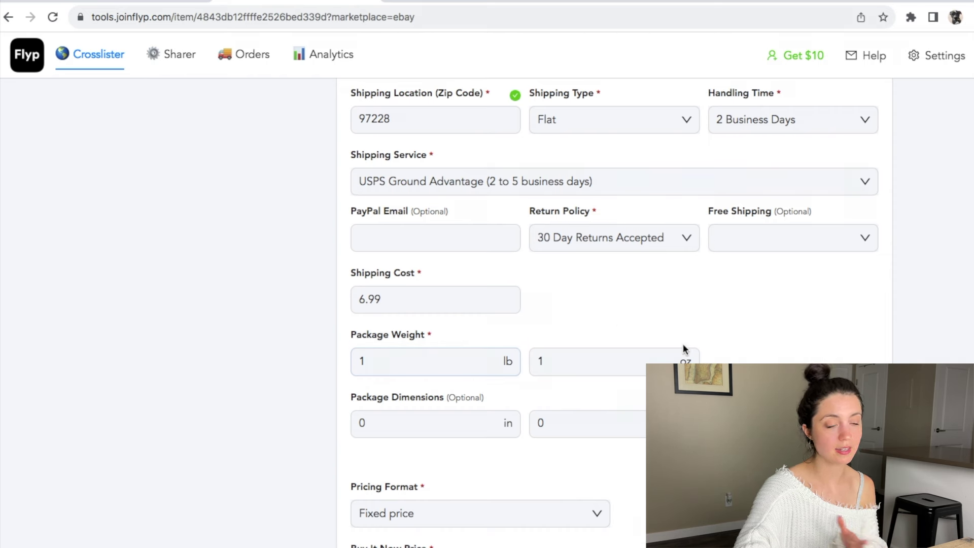
left_click(593, 373)
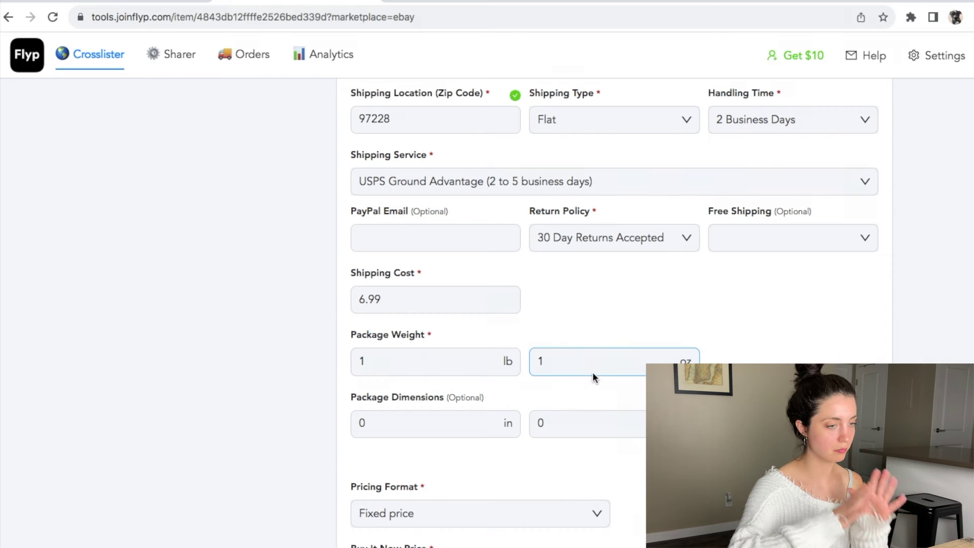
left_click(428, 311)
left_click(546, 416)
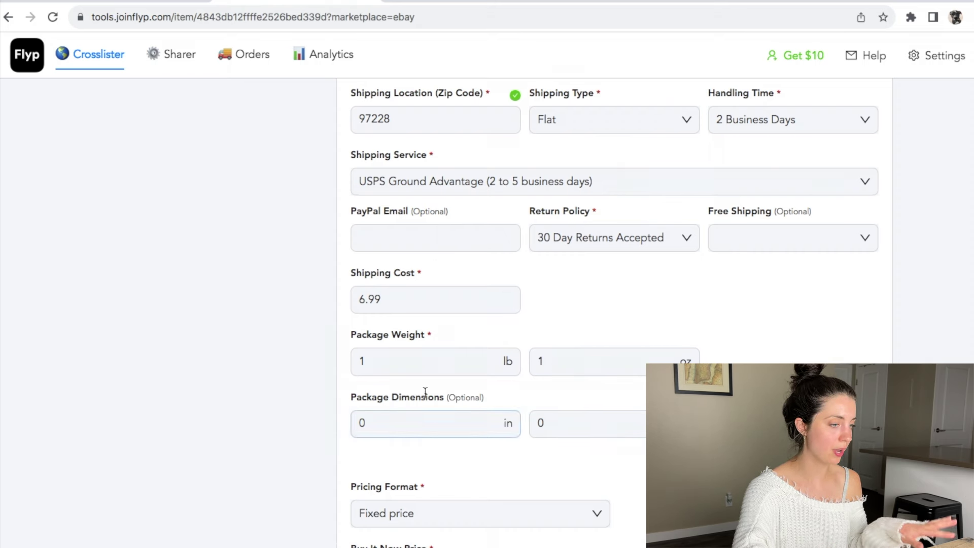
Allow best offers on the pants and list the item on eBay
scroll(527, 378, "down", 2)
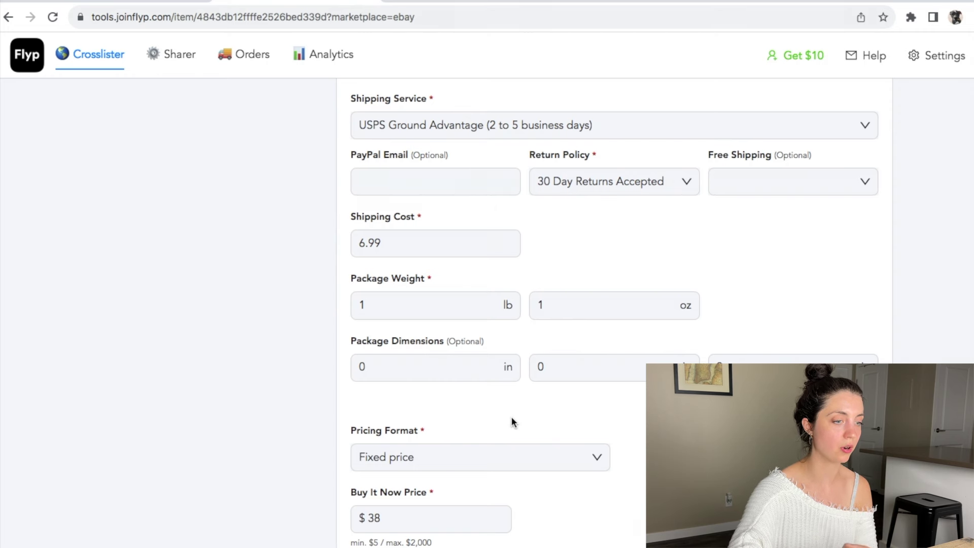
scroll(513, 421, "down", 6)
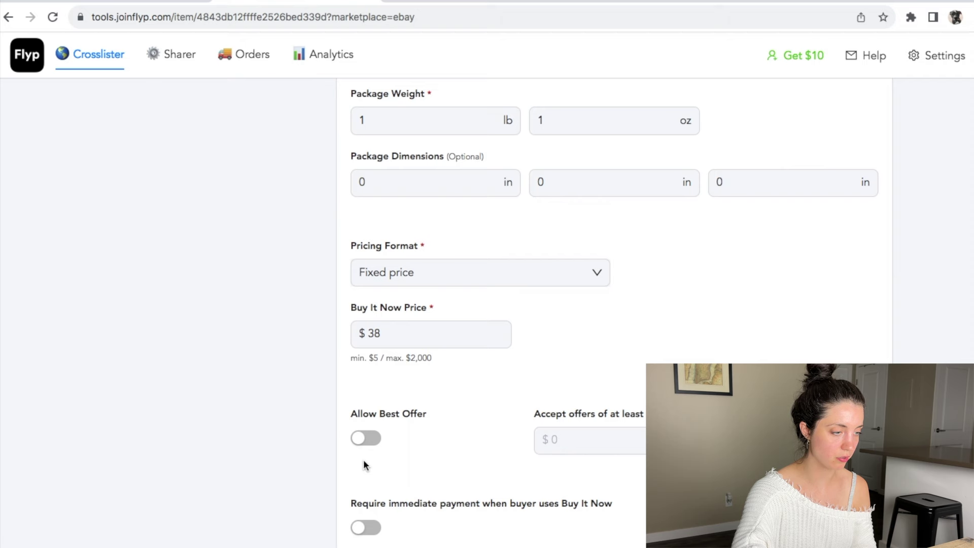
left_click(373, 445)
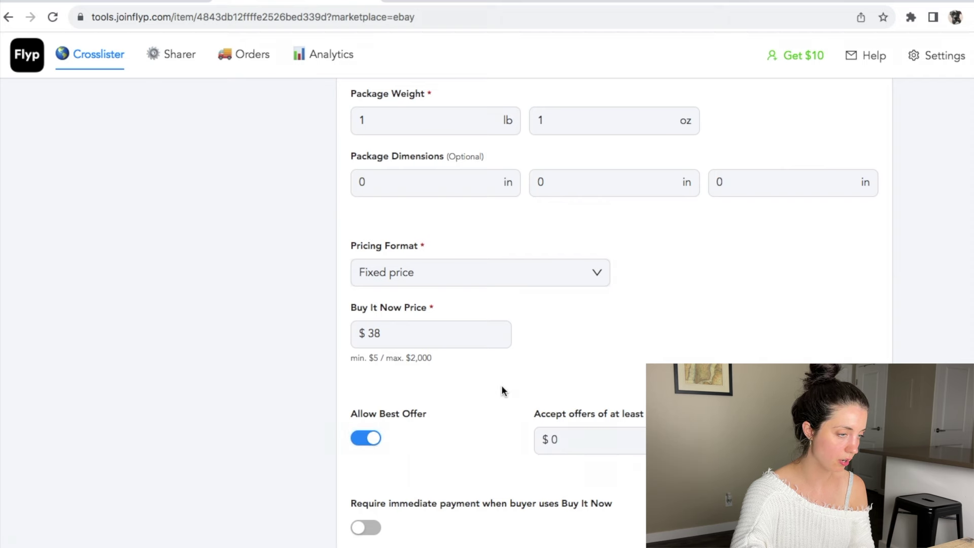
scroll(502, 385, "down", 3)
left_click(637, 446)
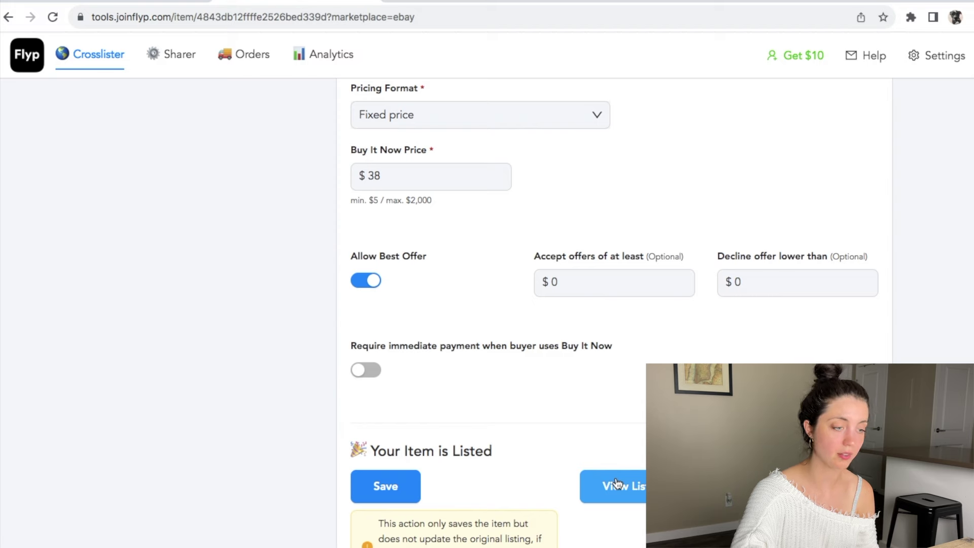
View the published pants listing on eBay and dismiss the expired-offer notification
left_click(630, 503)
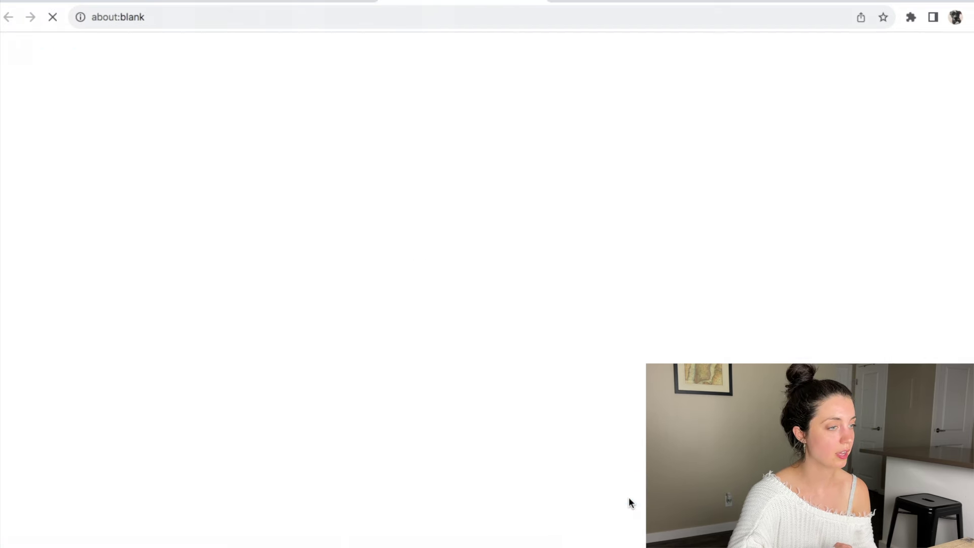
scroll(631, 503, "down", 2)
scroll(631, 503, "down", 3)
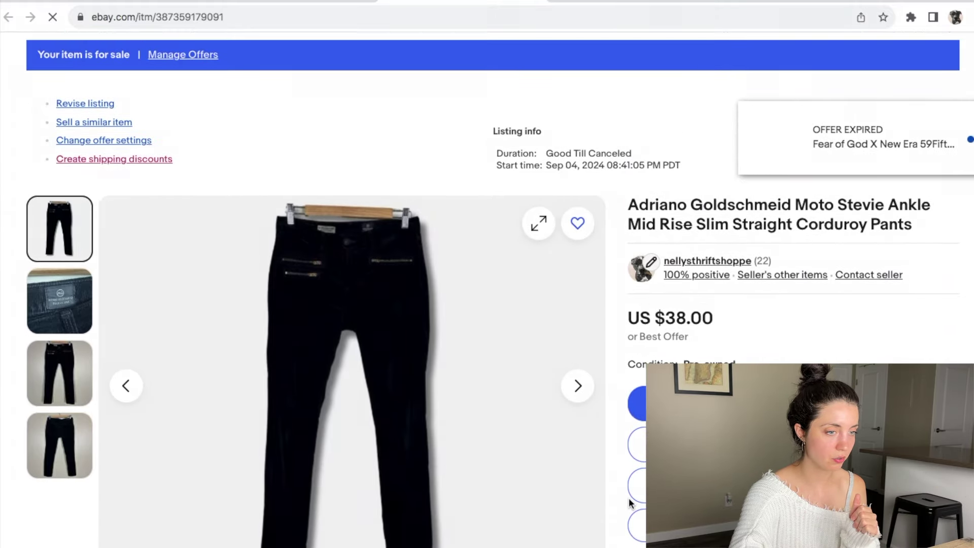
scroll(631, 503, "down", 1)
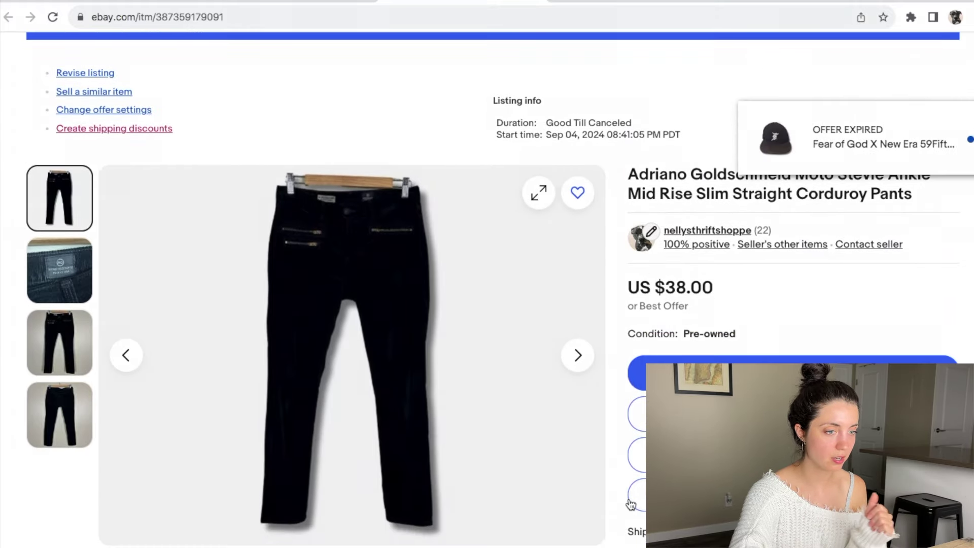
left_click(970, 116)
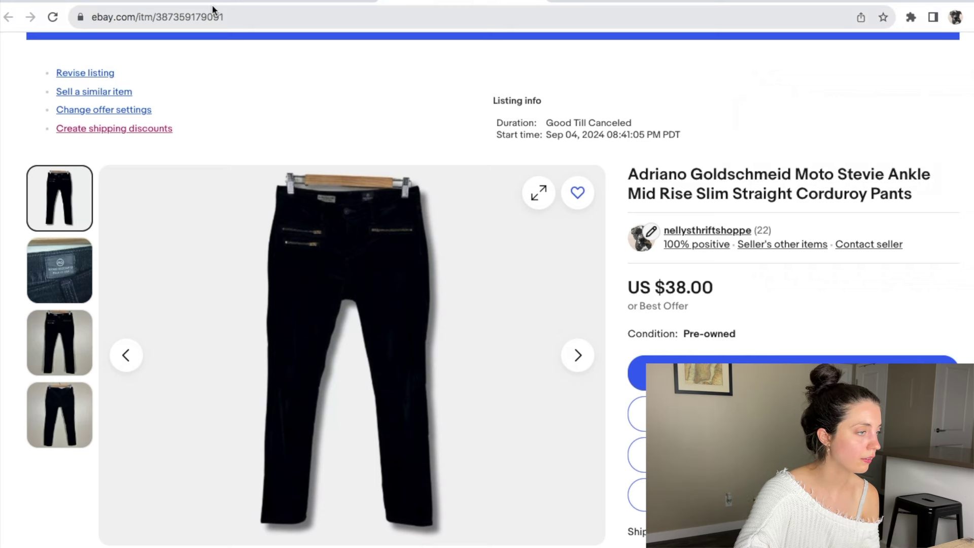
Switch to Poshmark, start selling an item and open the draft with the grey forest-print sweatshirt
left_click(170, 2)
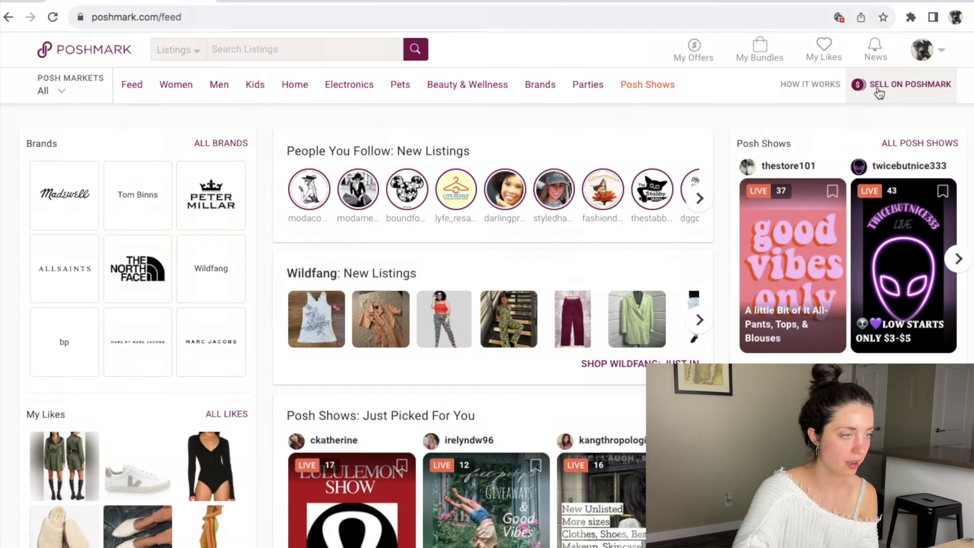
left_click(879, 94)
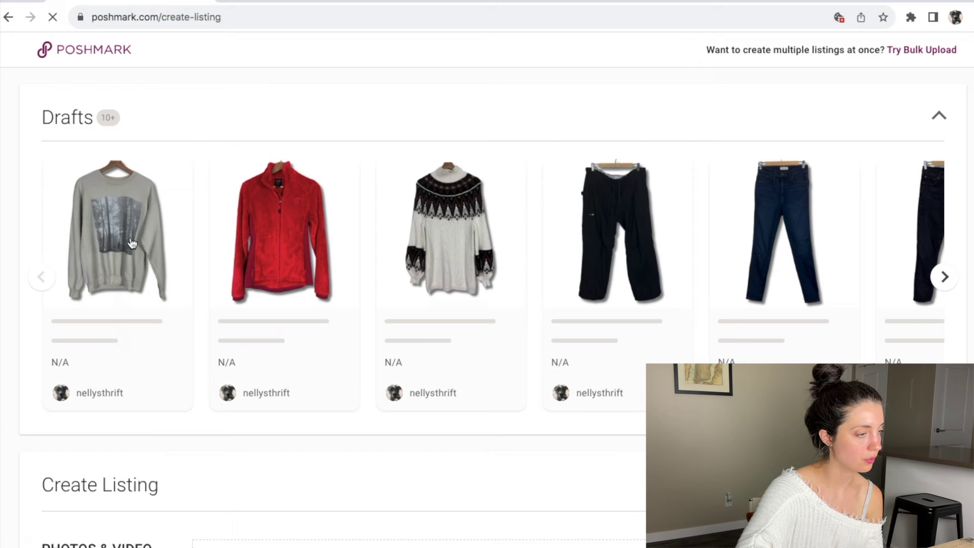
left_click(131, 243)
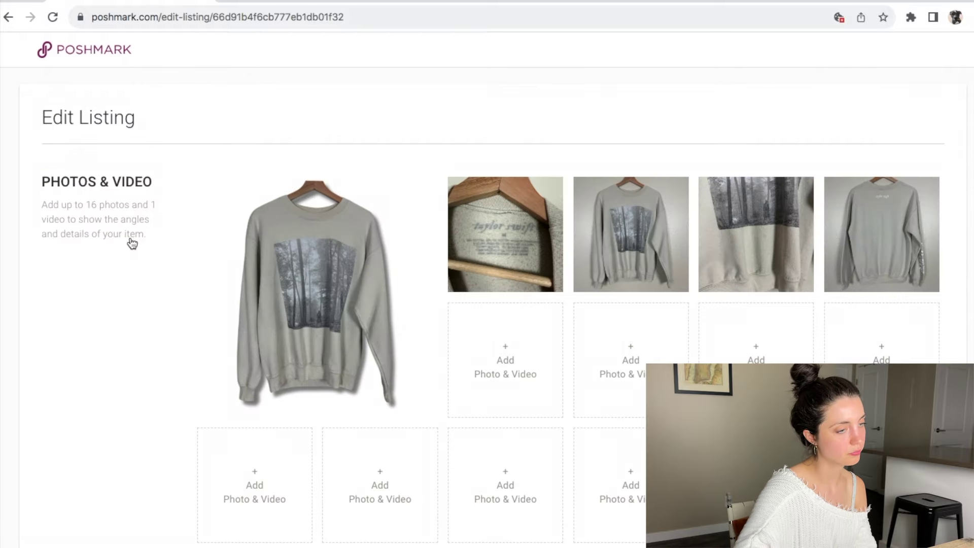
Switch to the Excel inventory sheet and copy the product name "Taylor Swift In The Trees Pullover Crewneck Sweatshirt Beige Medium" from E377
key("ctrl+Right")
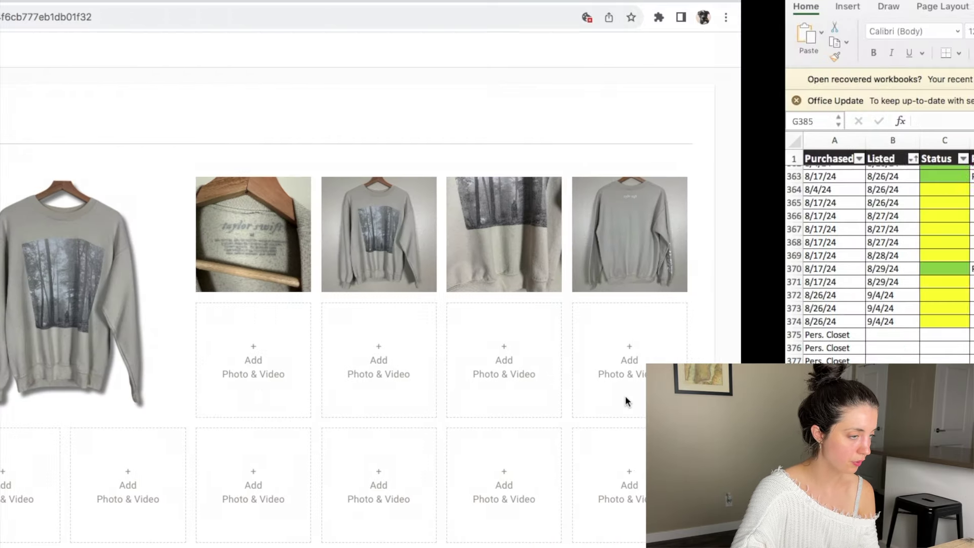
scroll(627, 402, "down", 1)
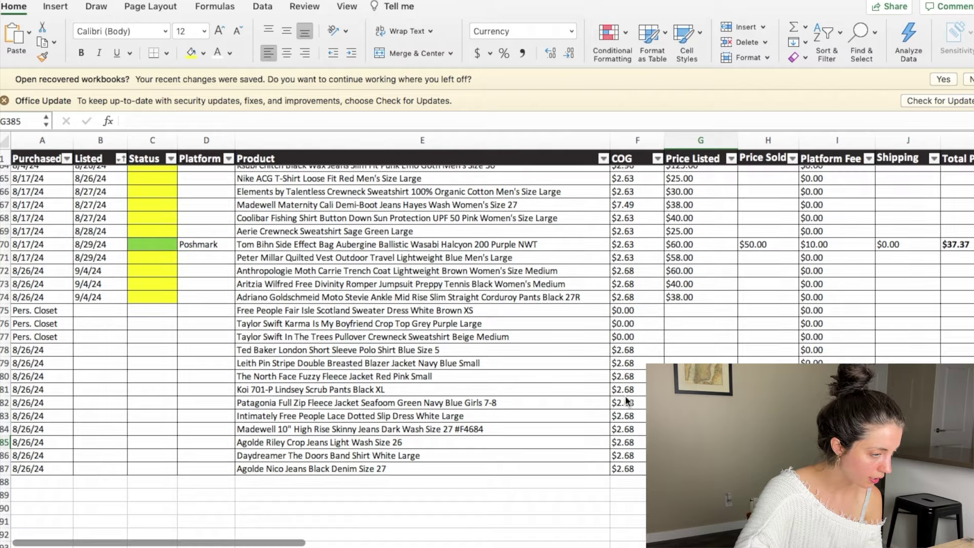
scroll(415, 399, "down", 1)
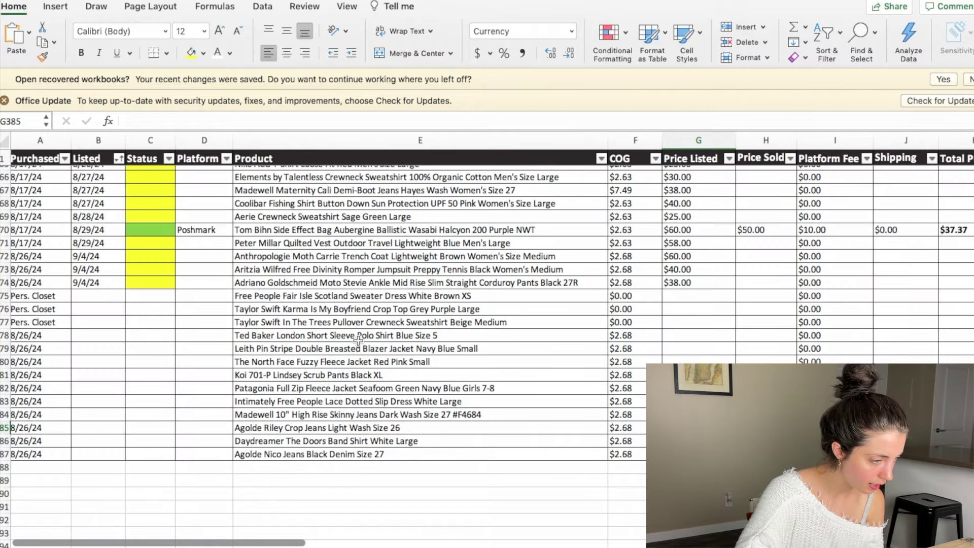
left_click(358, 323)
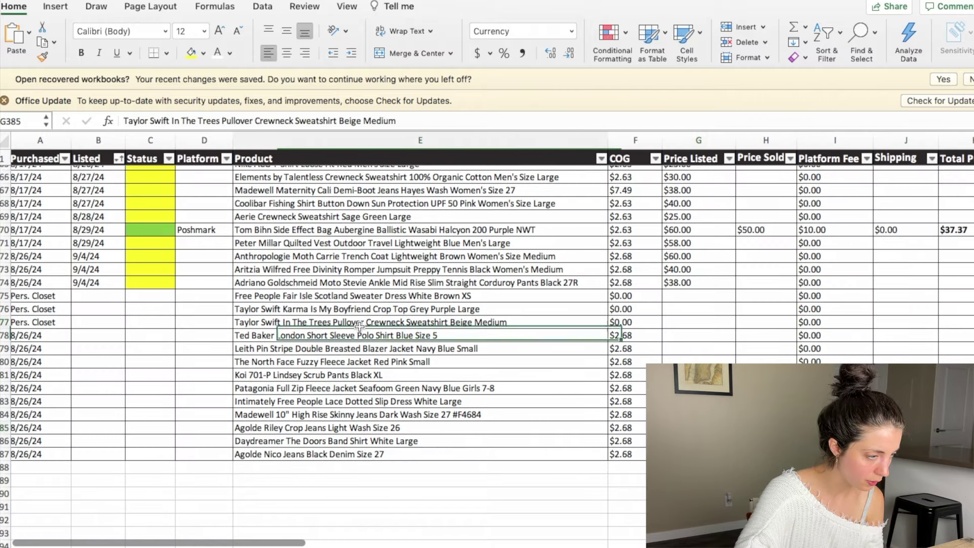
triple_click(297, 122)
key("super+c")
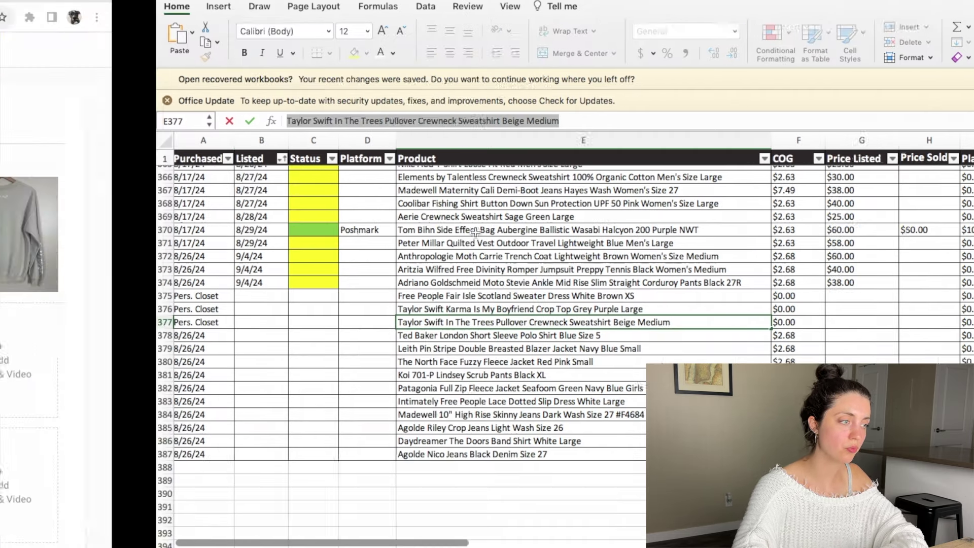
Return to the Poshmark draft and paste the copied product name as the listing title
scroll(474, 237, "down", 7)
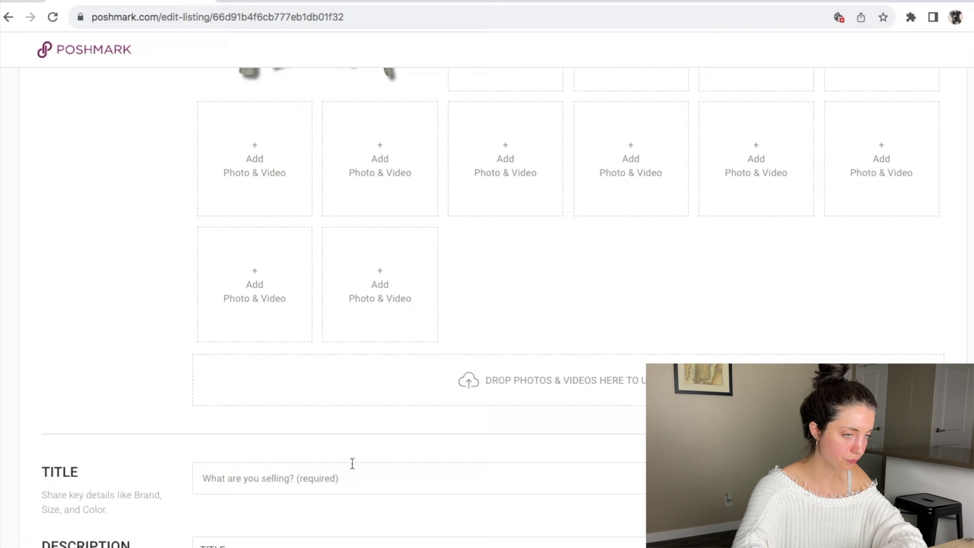
left_click(356, 480)
key("super+v")
Replace the TITLE placeholder in the description with "Taylor Swift 'In The Trees' Pullover Crewneck Sweatshirt", copying the wording from the listing title
scroll(356, 479, "down", 2)
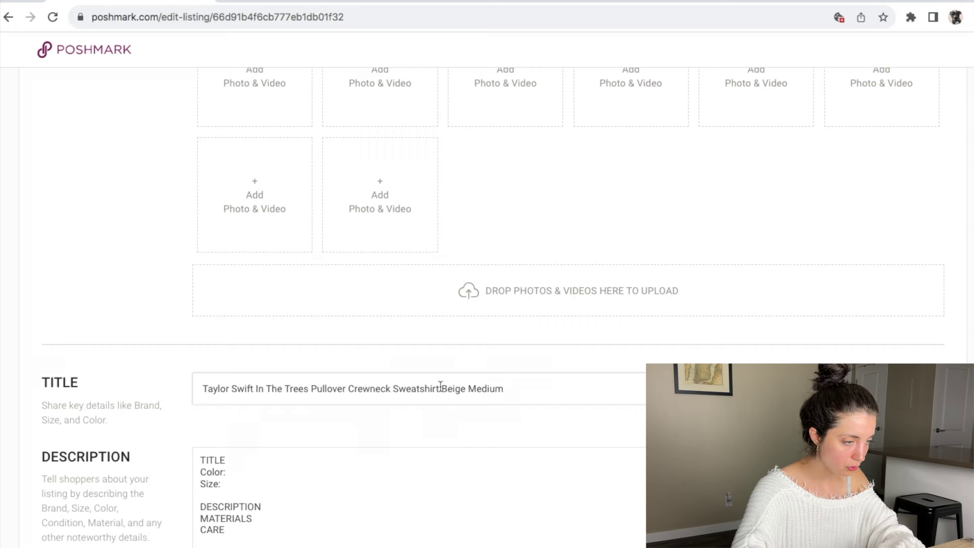
left_click_drag(442, 386, 186, 386)
key("ctrl+c")
double_click(209, 459)
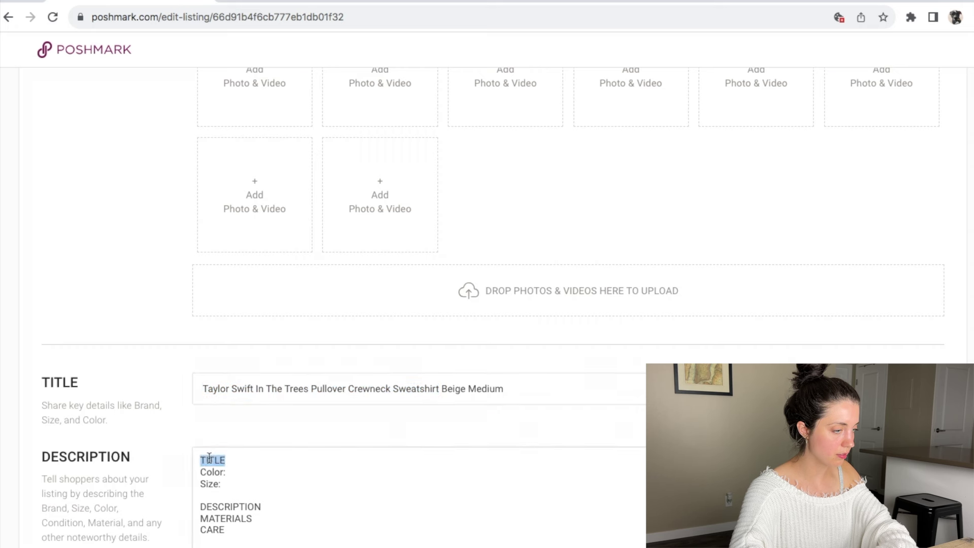
key("ctrl+v")
left_click(306, 460)
type("'")
left_click(253, 460)
type("'")
Fill in the color as Beige and the size as Medium in the description
left_click(393, 471)
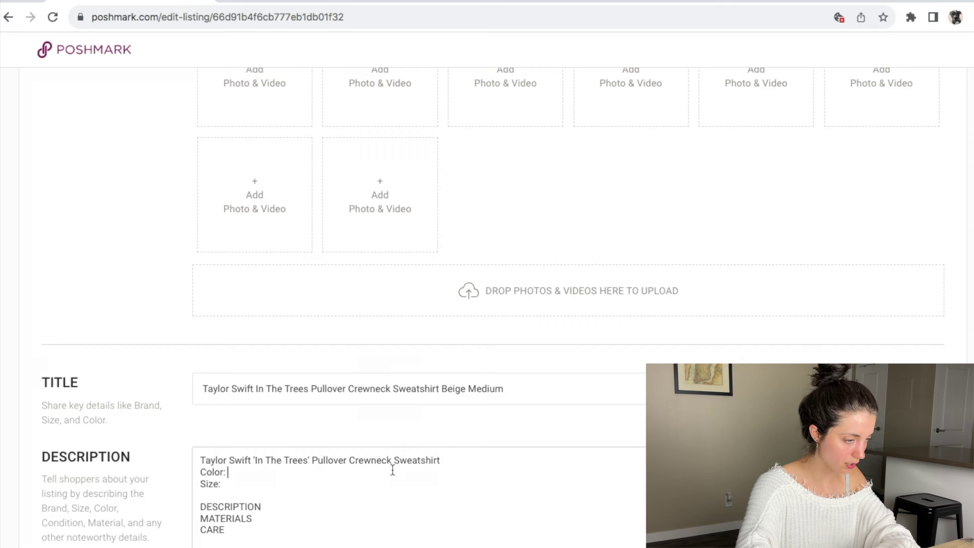
type("Beige")
left_click(235, 482)
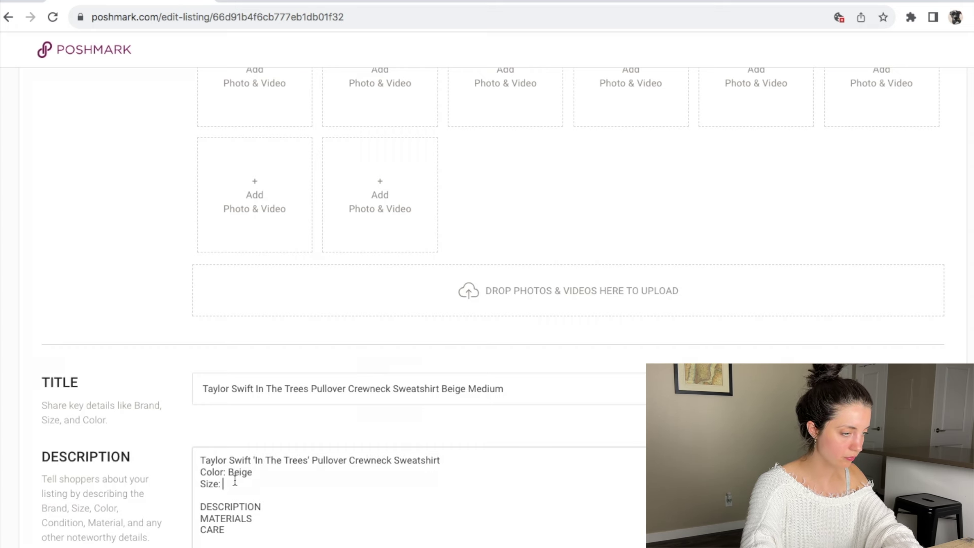
type("Medium")
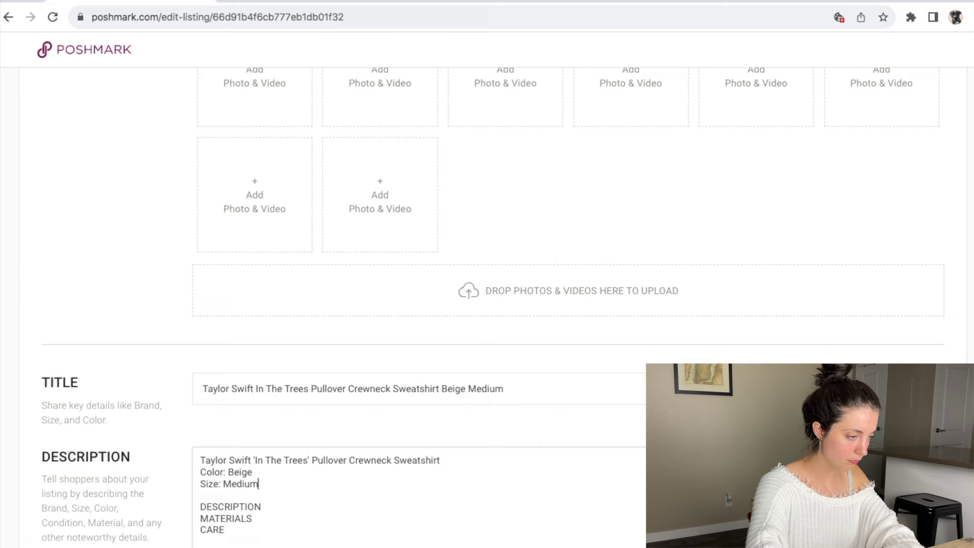
Insert "Women's Size" before Medium in the listing title
left_click(466, 389)
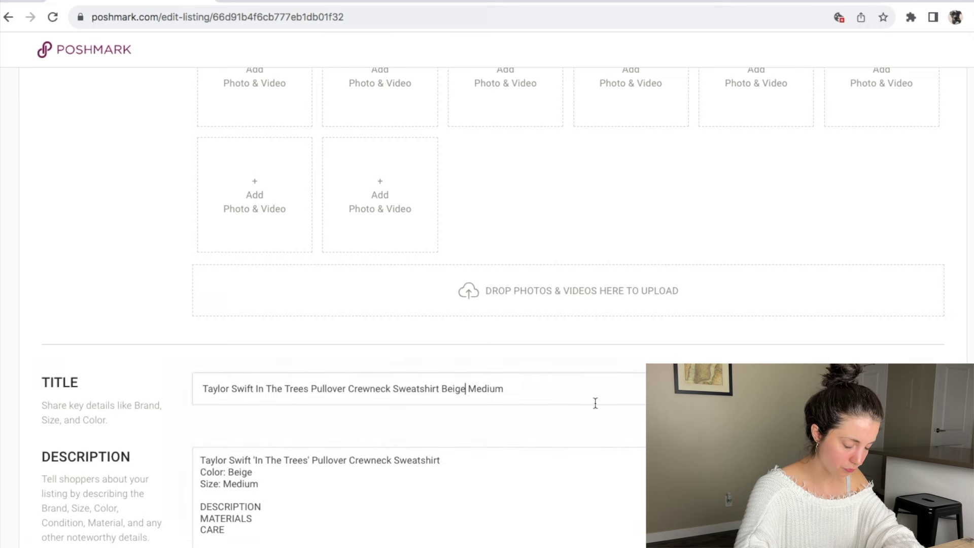
type("Women's Siz")
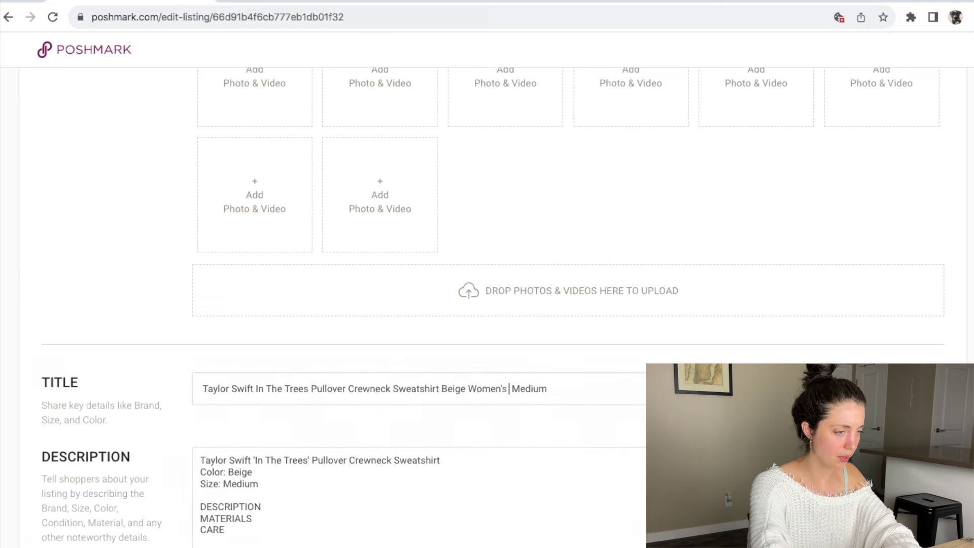
type("e")
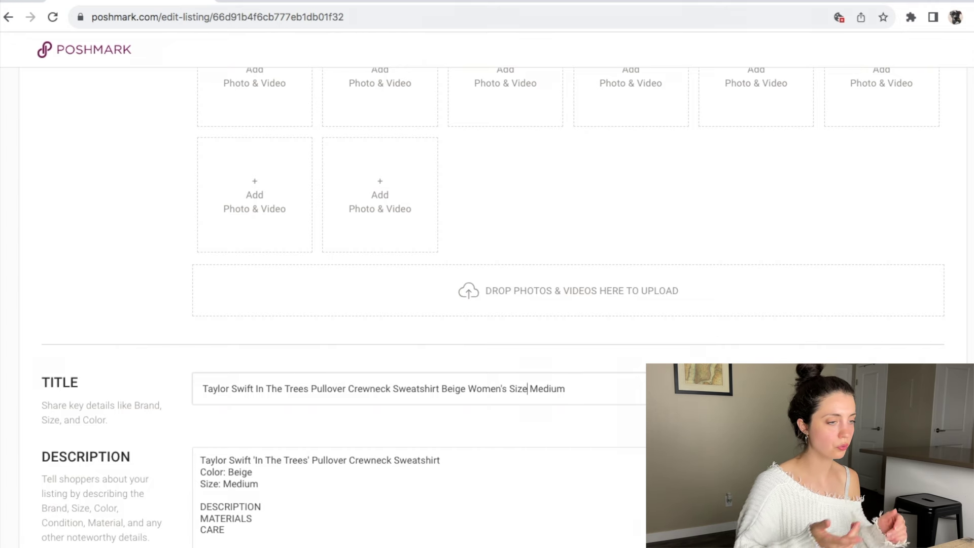
Check the sweatshirt's photos and select the DESCRIPTION placeholder in the description text
scroll(487, 305, "down", 4)
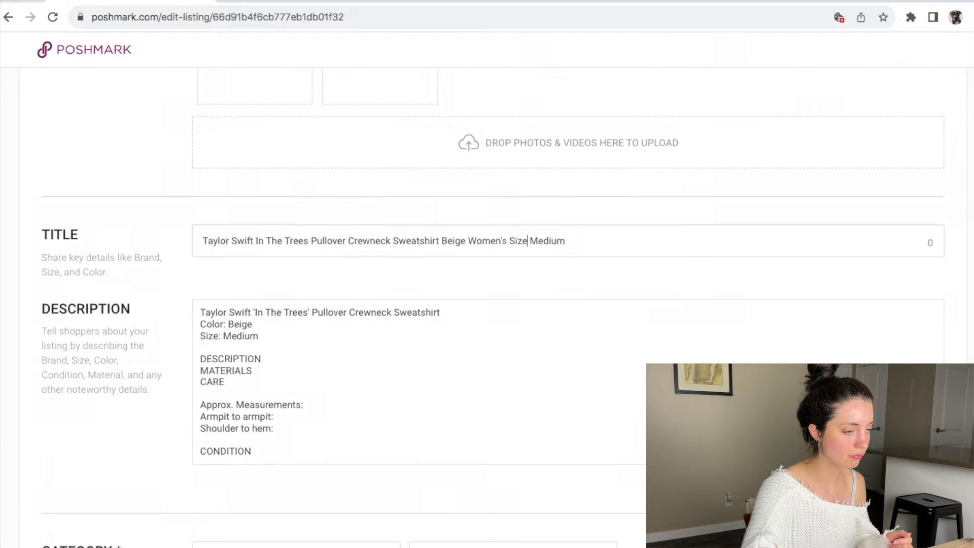
scroll(255, 321, "up", 1)
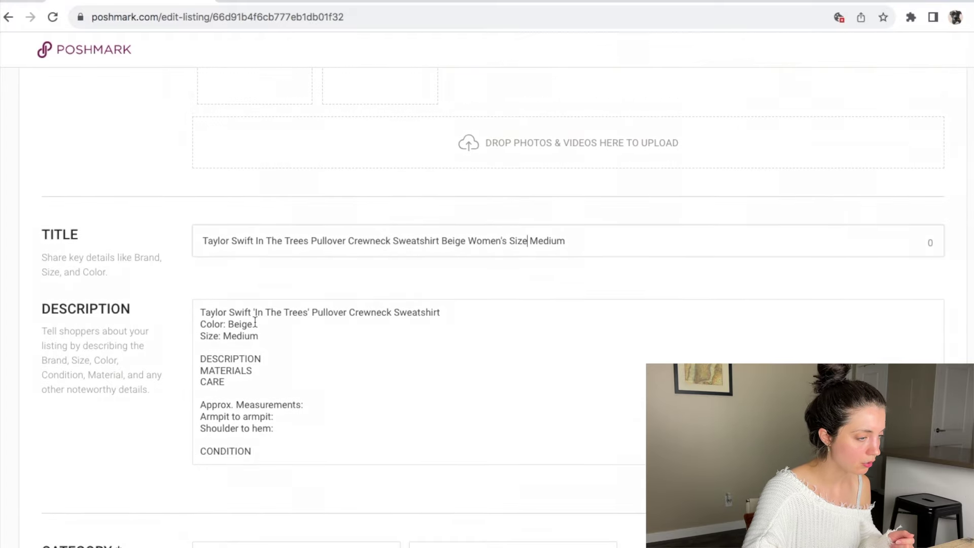
scroll(240, 361, "up", 10)
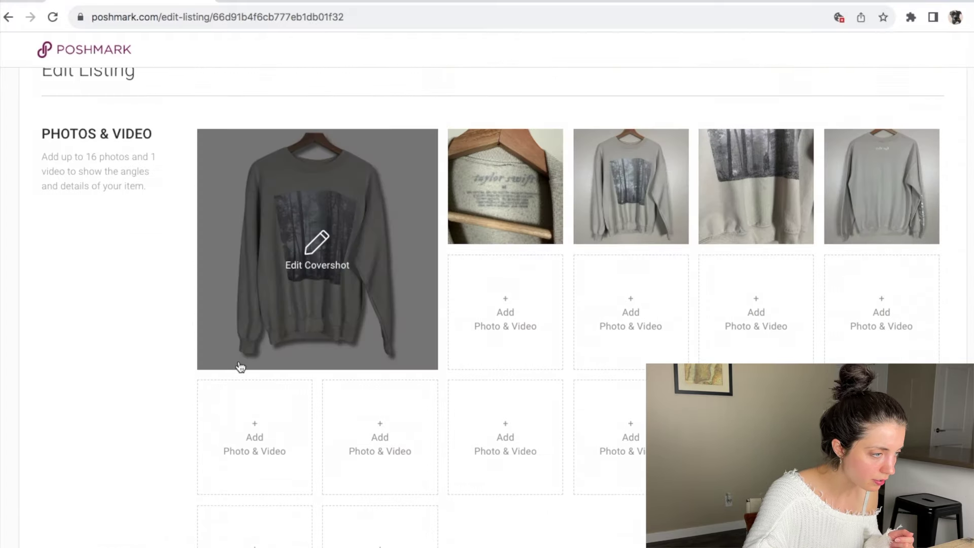
scroll(111, 419, "down", 2)
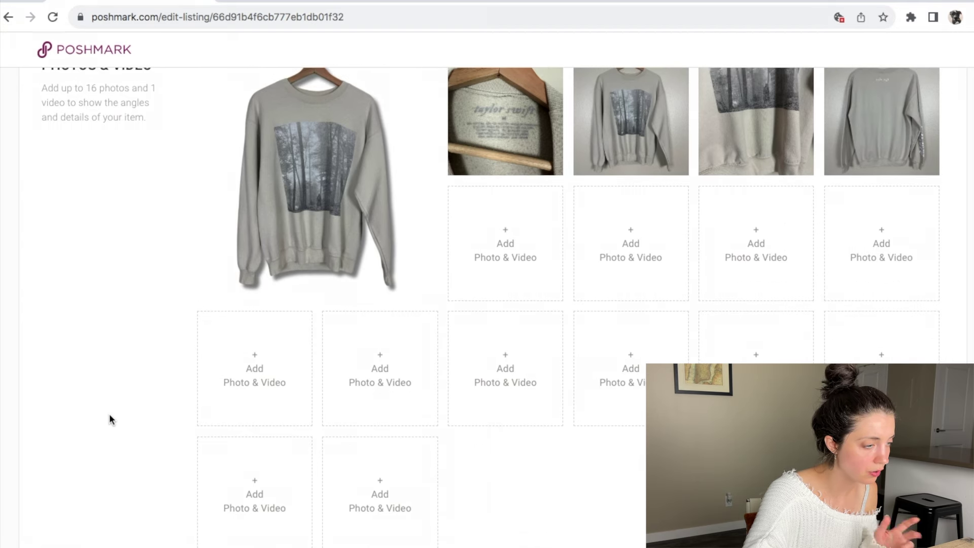
scroll(109, 415, "down", 8)
double_click(228, 384)
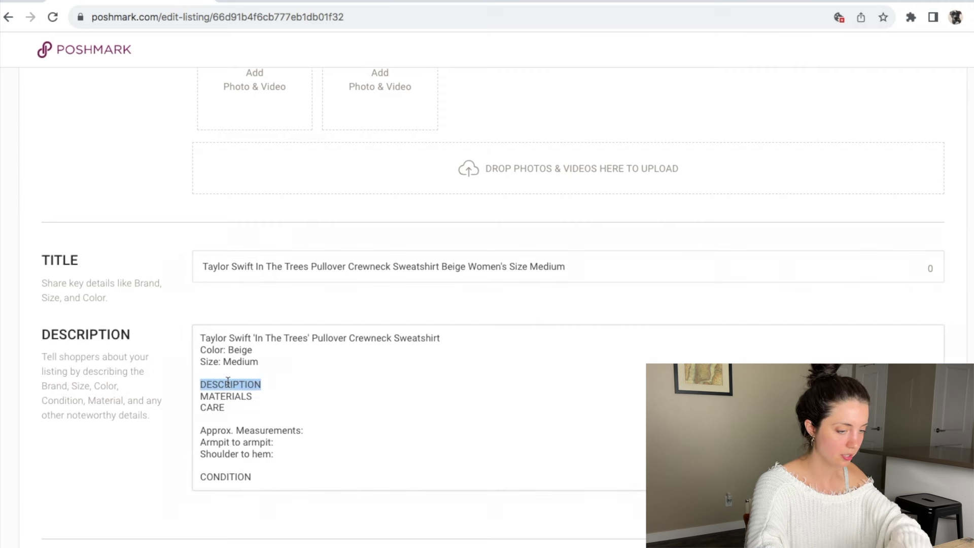
Replace the DESCRIPTION placeholder with the lines "Pullover", "Crew neck" and "Folklore album graphic"
type("Pullover")
key("Return")
type("Crew neck")
key("Return")
type("Folklore album graphic")
Enlarge the neck label photo to read the material and care print, and close it without changes
scroll(383, 333, "up", 8)
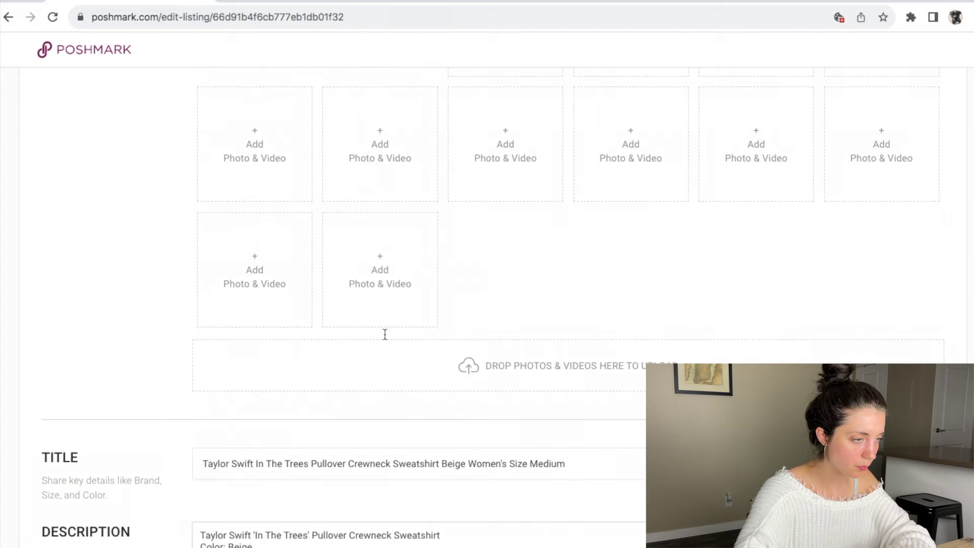
left_click(514, 209)
scroll(465, 303, "up", 5)
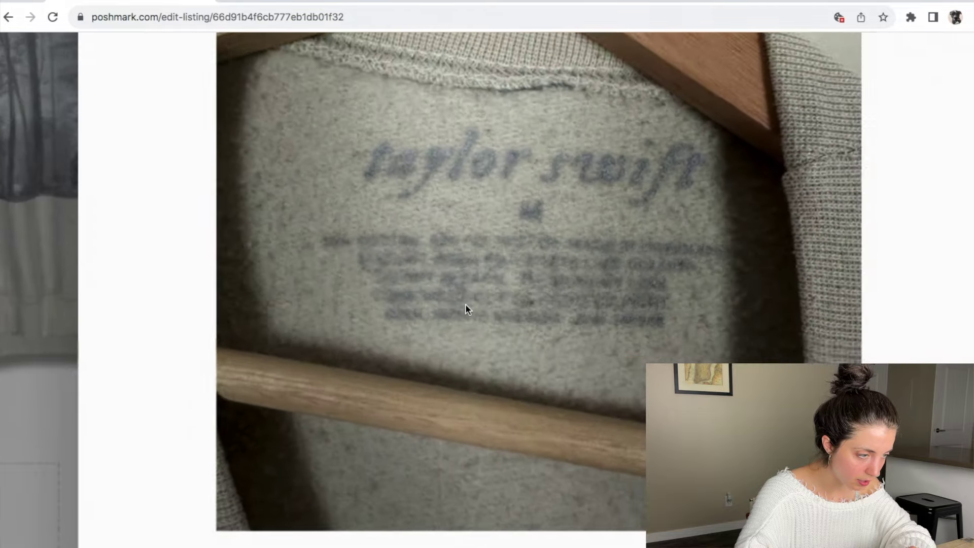
scroll(465, 303, "down", 5)
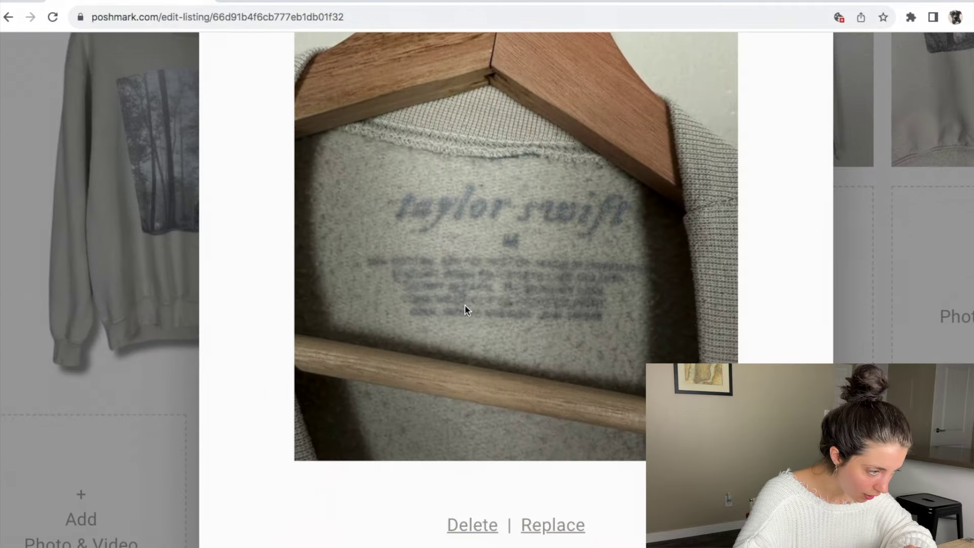
scroll(465, 305, "down", 2)
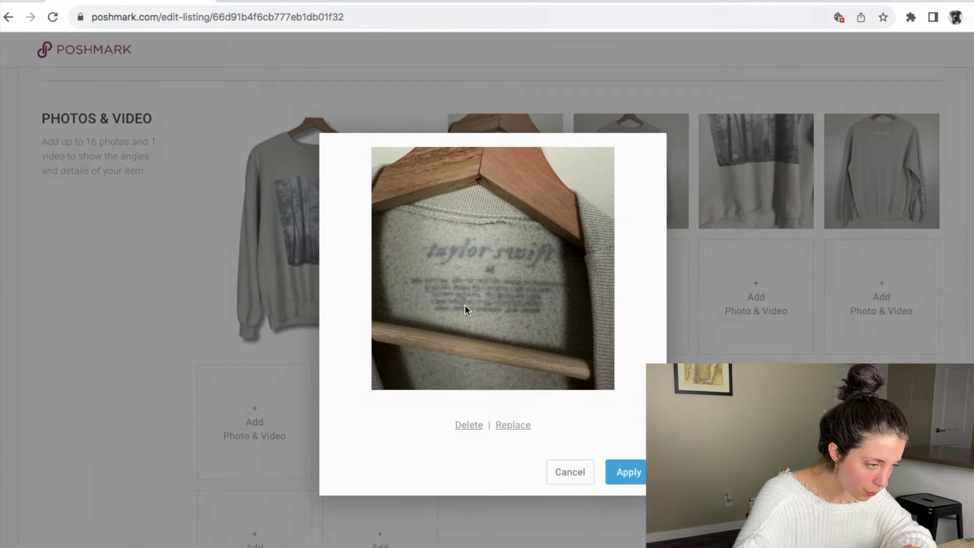
scroll(465, 304, "up", 6)
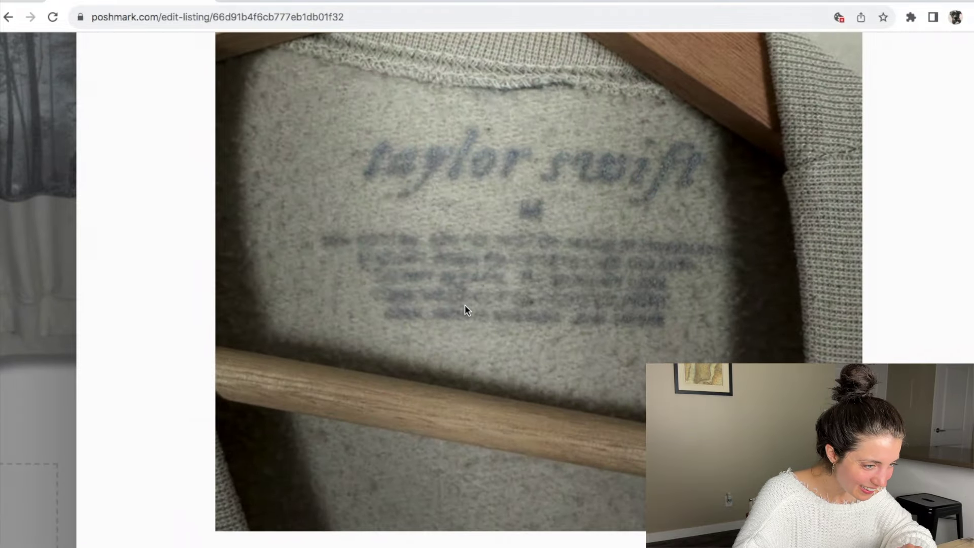
scroll(465, 306, "down", 6)
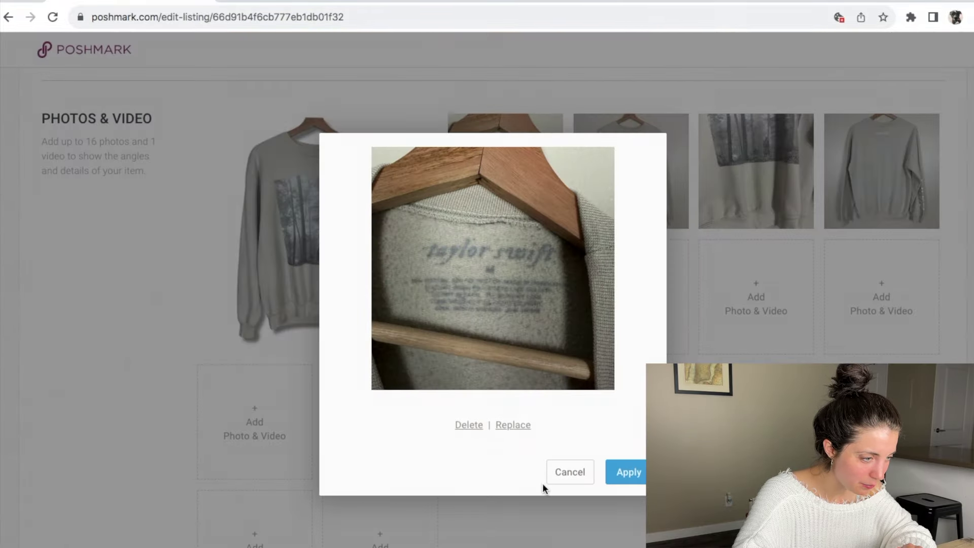
left_click(588, 480)
Remove the MATERIALS and CARE placeholder lines from the description
scroll(456, 378, "down", 10)
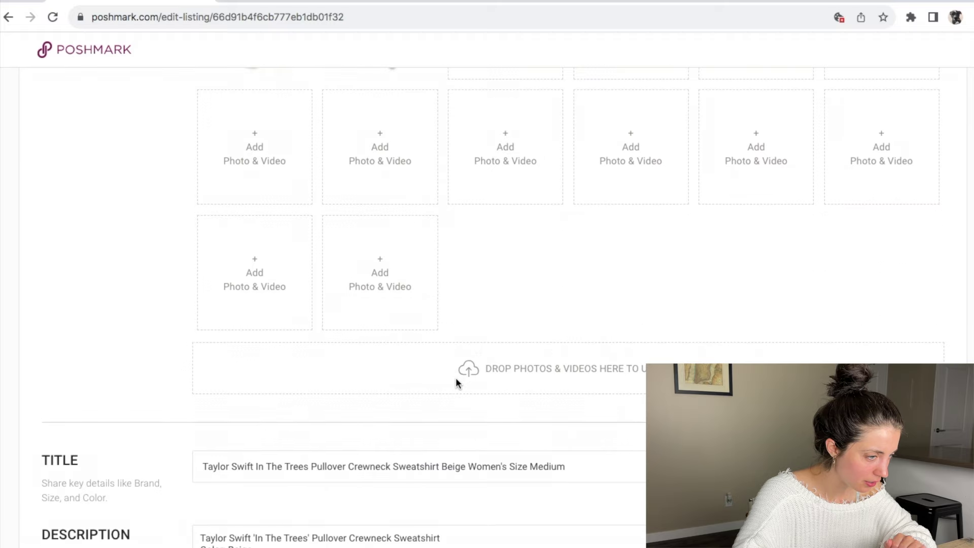
left_click_drag(261, 378, 198, 368)
key("BackSpace")
key("BackSpace")
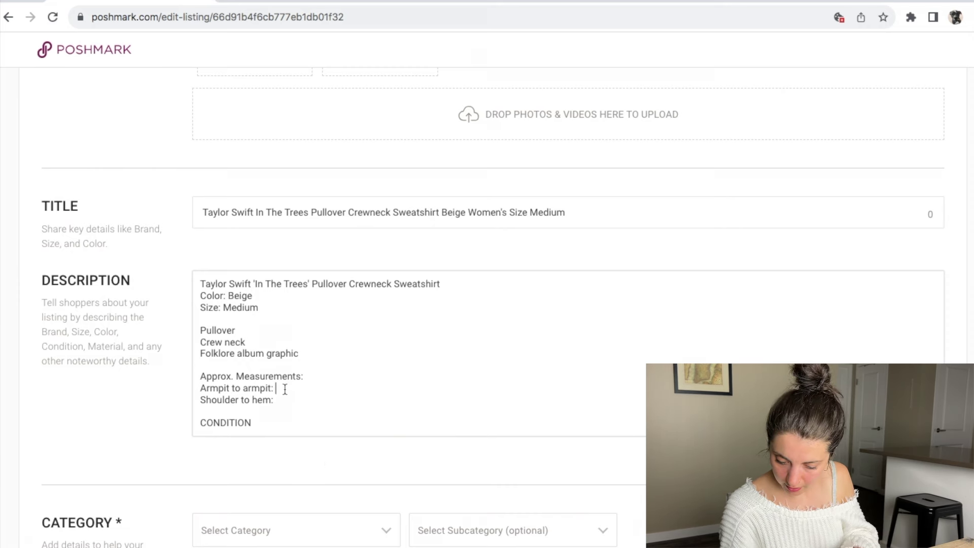
Enter the approximate measurements in the description: armpit to armpit 21.5" and shoulder to hem 25"
left_click(284, 389)
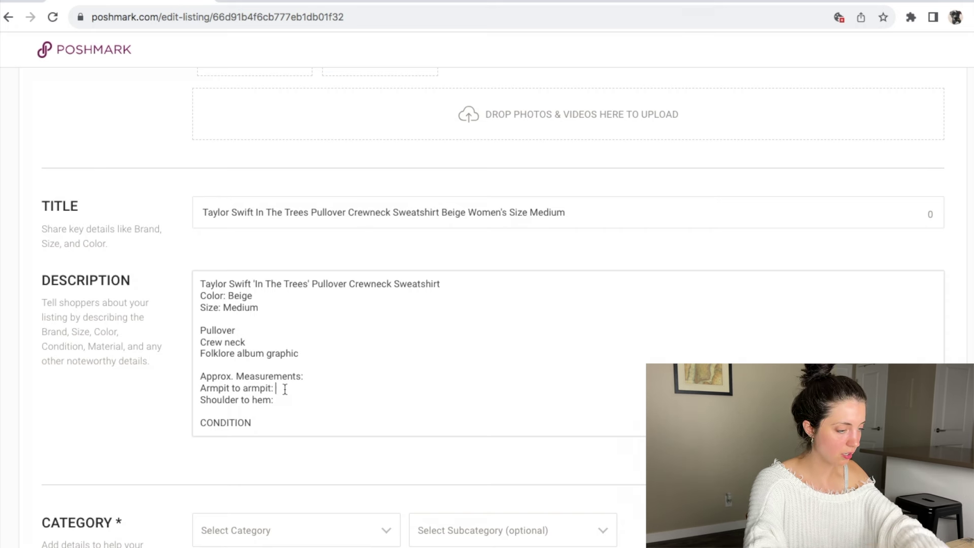
type("21.5\"")
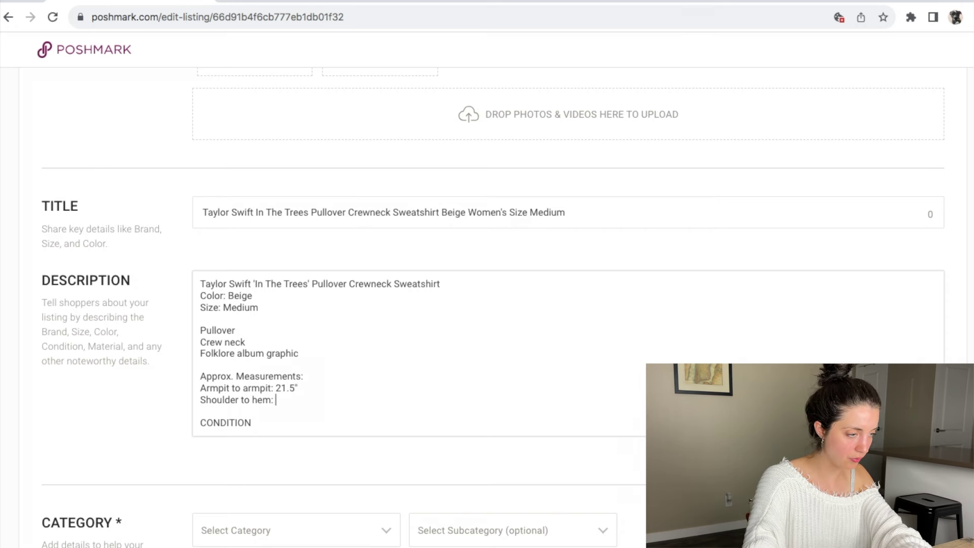
left_click(275, 400)
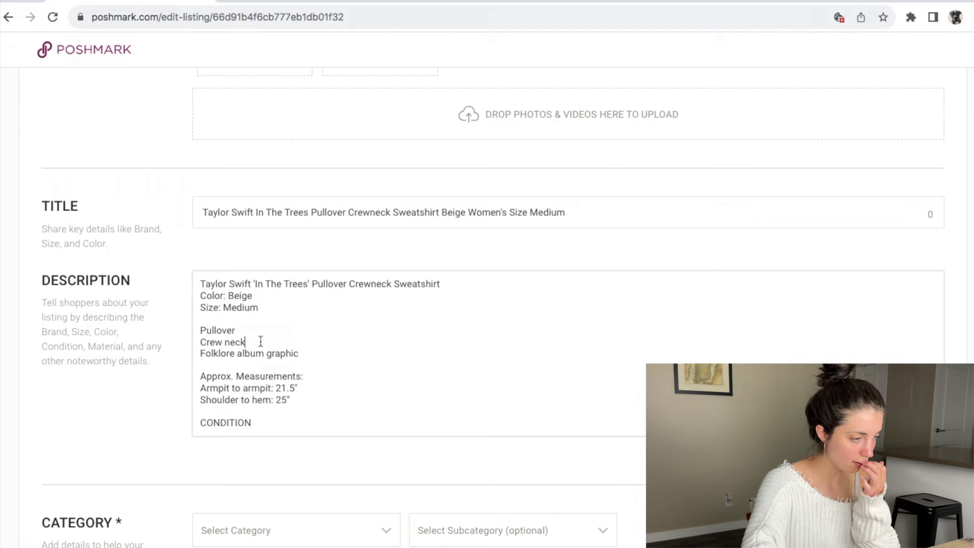
Look over the sweatshirt photos and add the line "Oversized fit" below "Crew neck" in the description
scroll(261, 341, "up", 10)
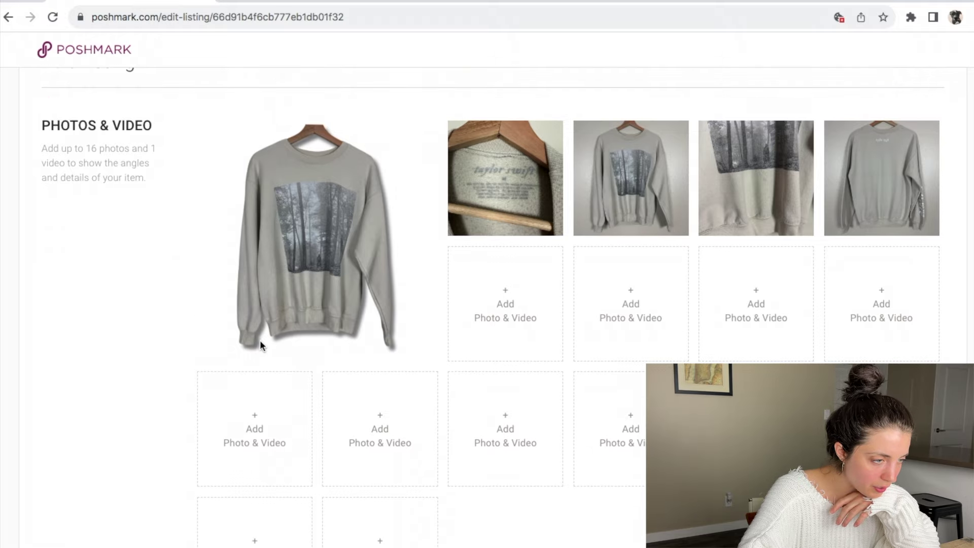
scroll(415, 294, "down", 2)
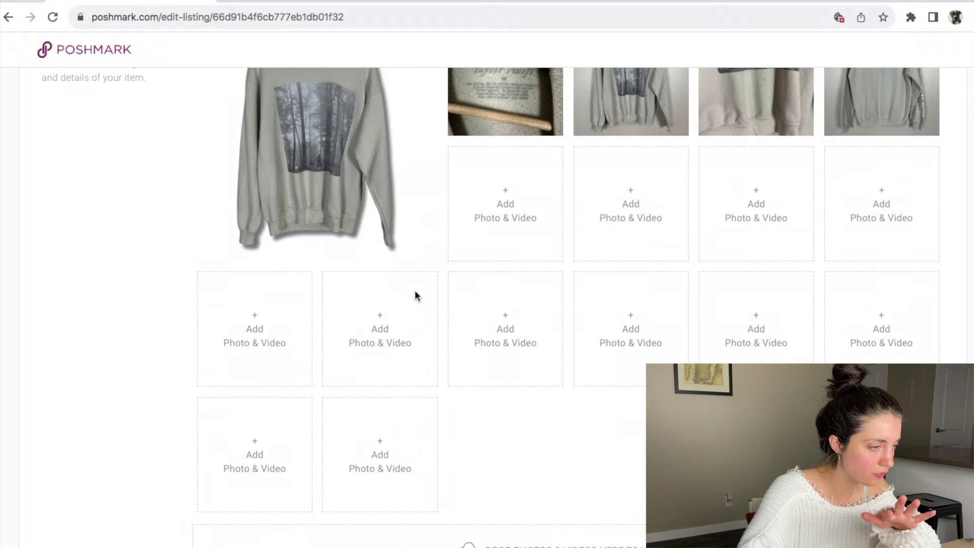
scroll(415, 293, "up", 3)
scroll(415, 293, "down", 9)
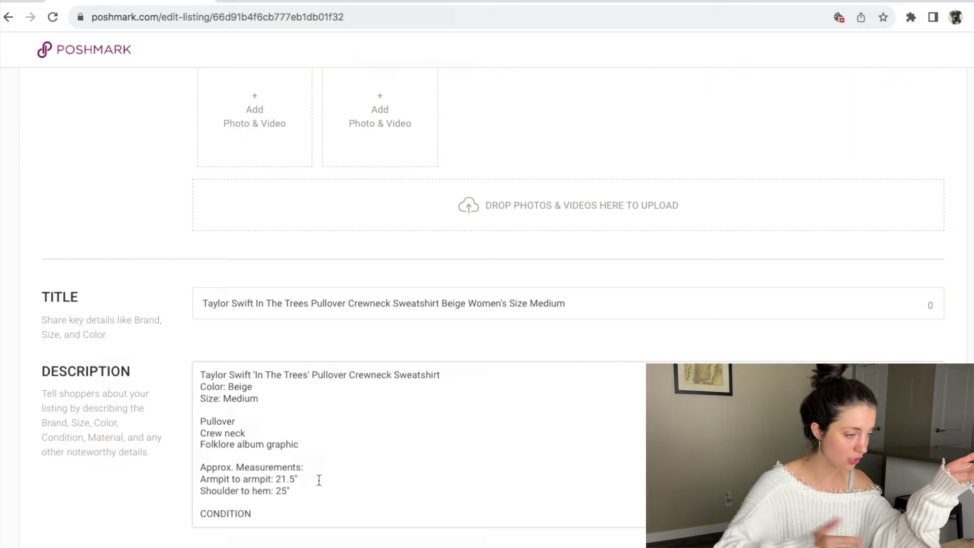
left_click(298, 446)
key("Up")
key("Return")
type("Oversized fit")
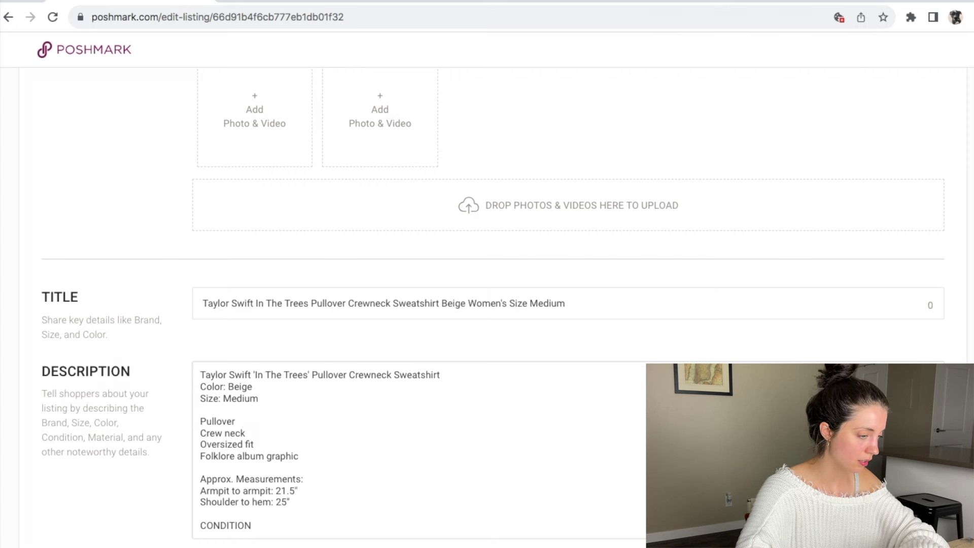
Replace the CONDITION placeholder with "In good pre-owned condition - light pilling throughout"
double_click(231, 525)
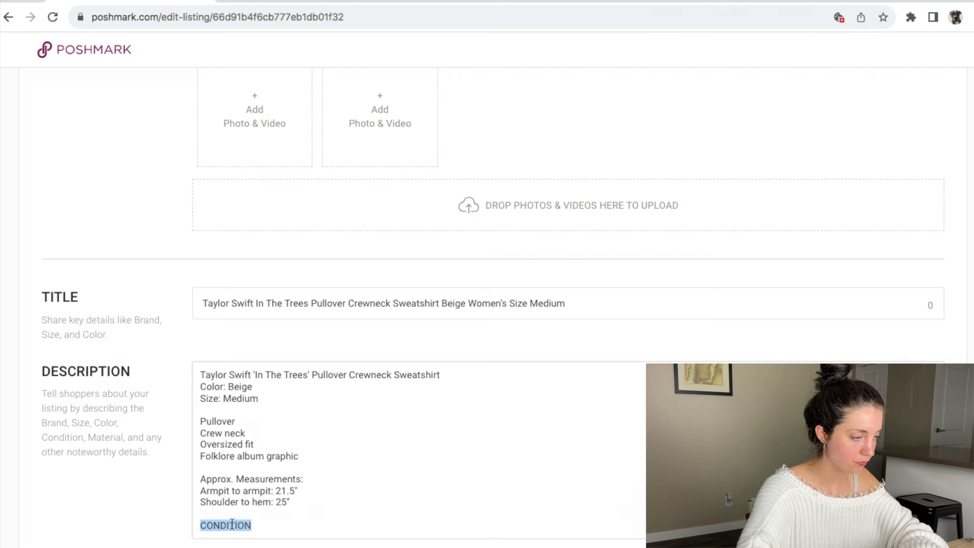
type("In good pre-owned condition - light pilling throughout")
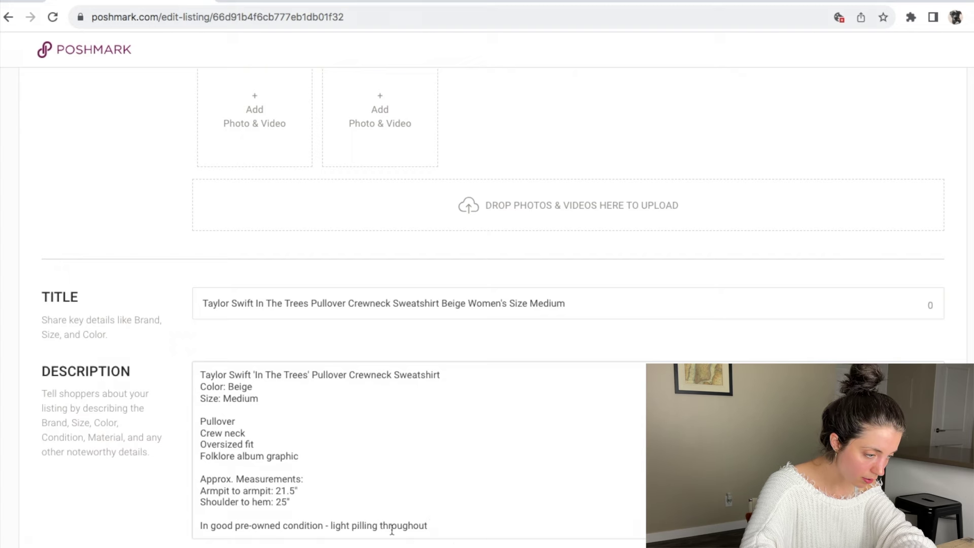
Check the close-up photo of the sweatshirt's front for flaws and append "- light stain on front - see all photos" to the condition line
scroll(386, 528, "up", 9)
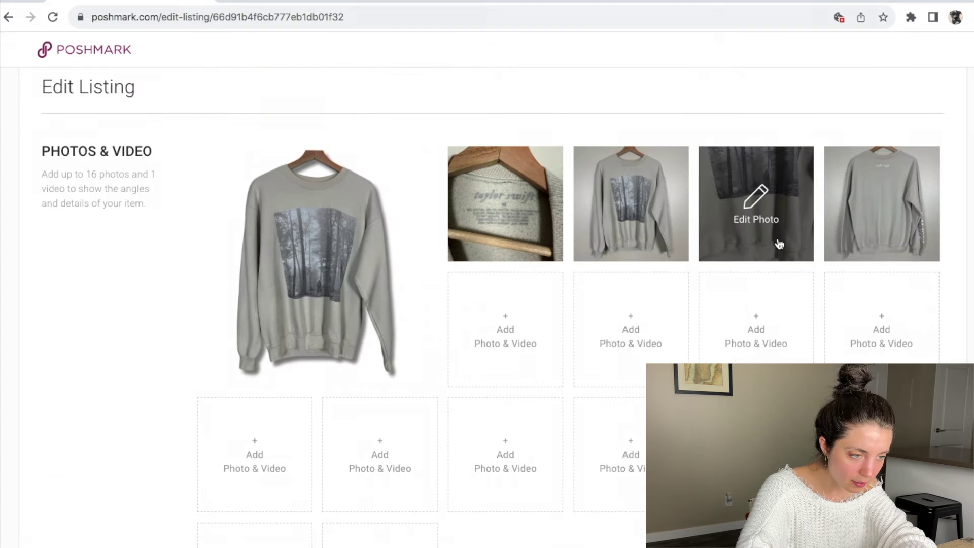
left_click(780, 245)
scroll(549, 331, "up", 5)
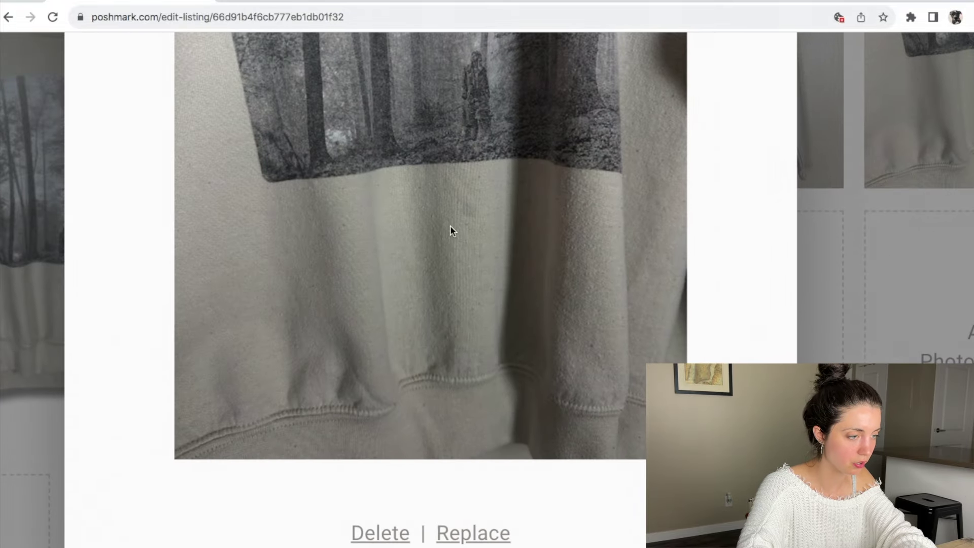
scroll(449, 226, "down", 5)
left_click(572, 479)
scroll(573, 478, "down", 4)
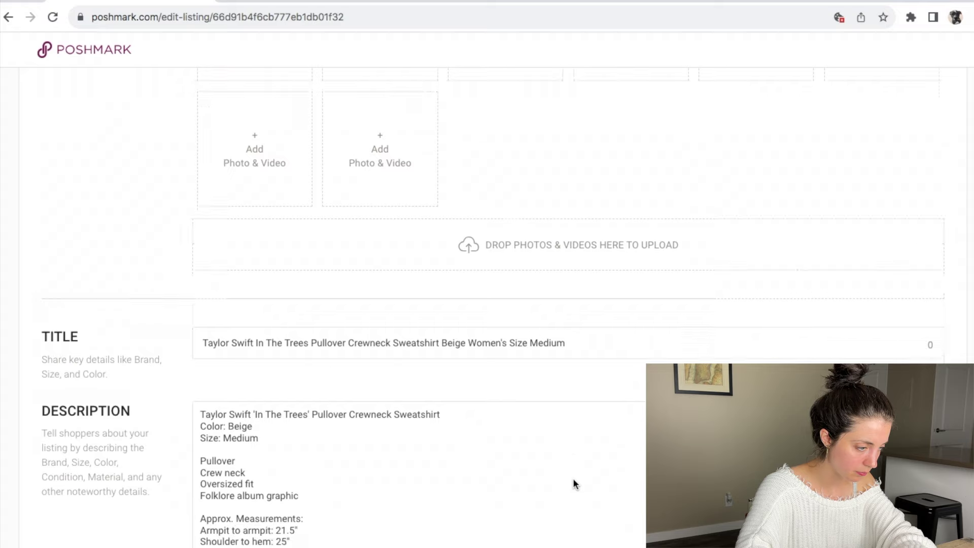
type("- light pilling throughout -")
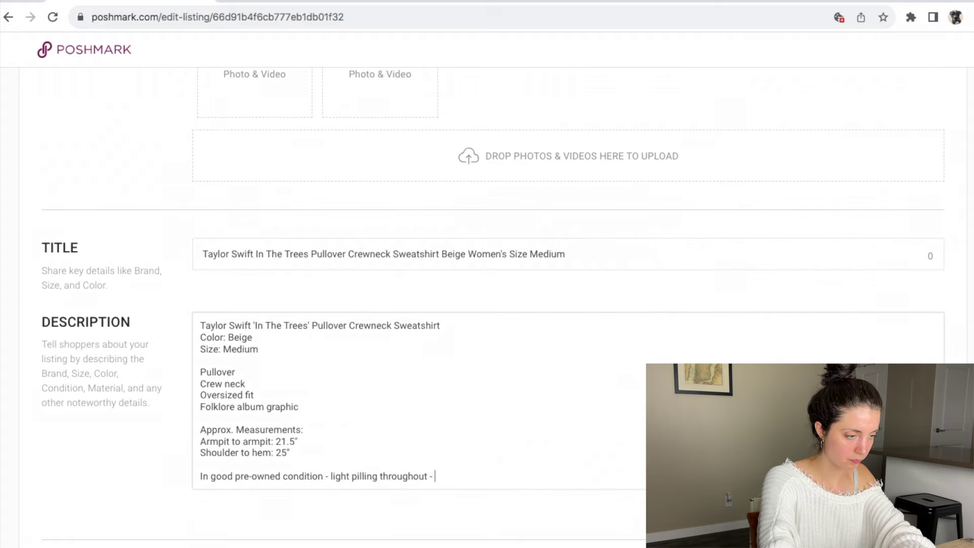
type("light stain on front - see")
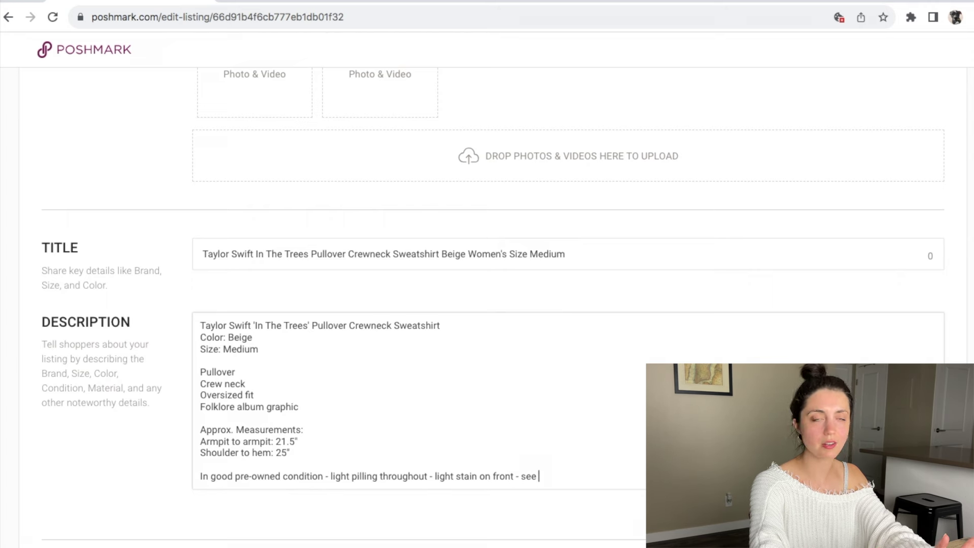
type(" all photos")
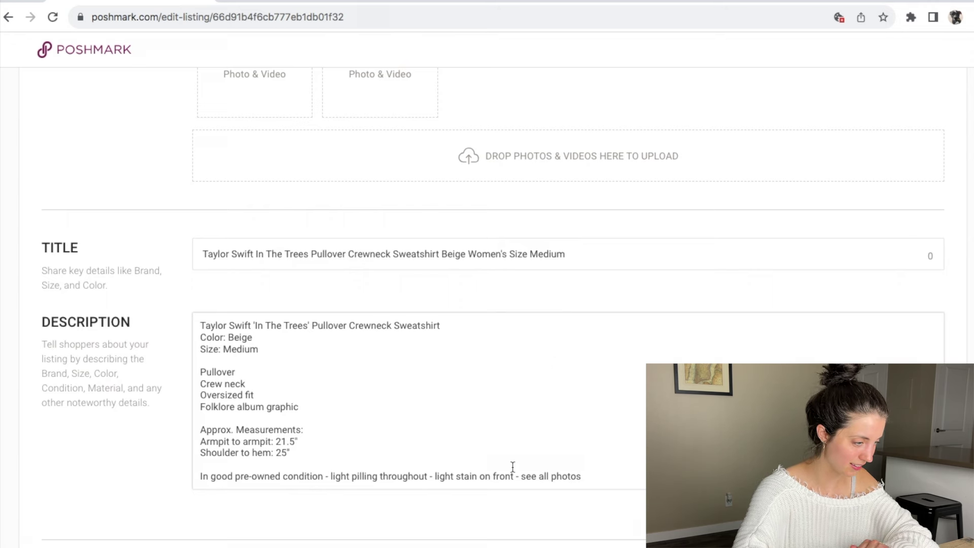
Set the listing category to Women Tops with the subcategory Sweatshirts & Hoodies
scroll(513, 467, "down", 3)
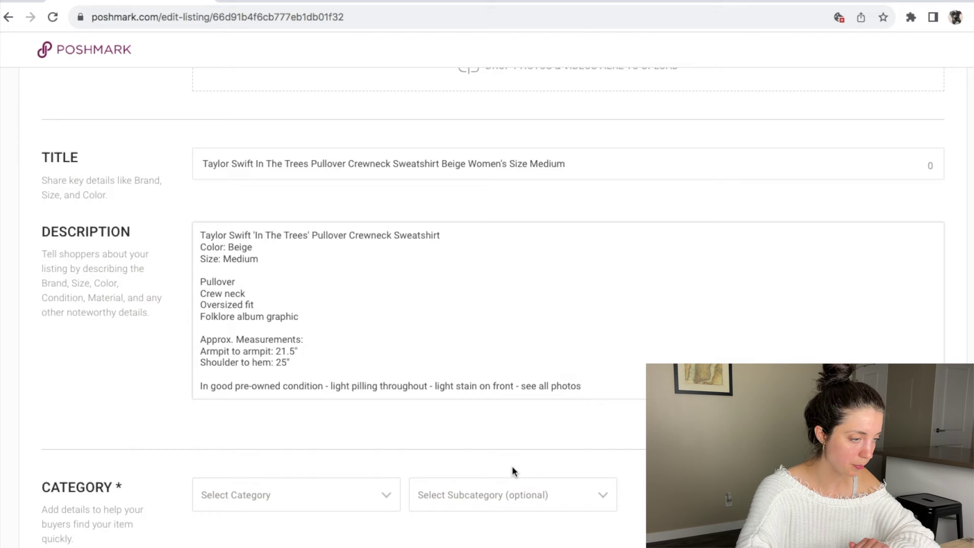
scroll(513, 467, "down", 1)
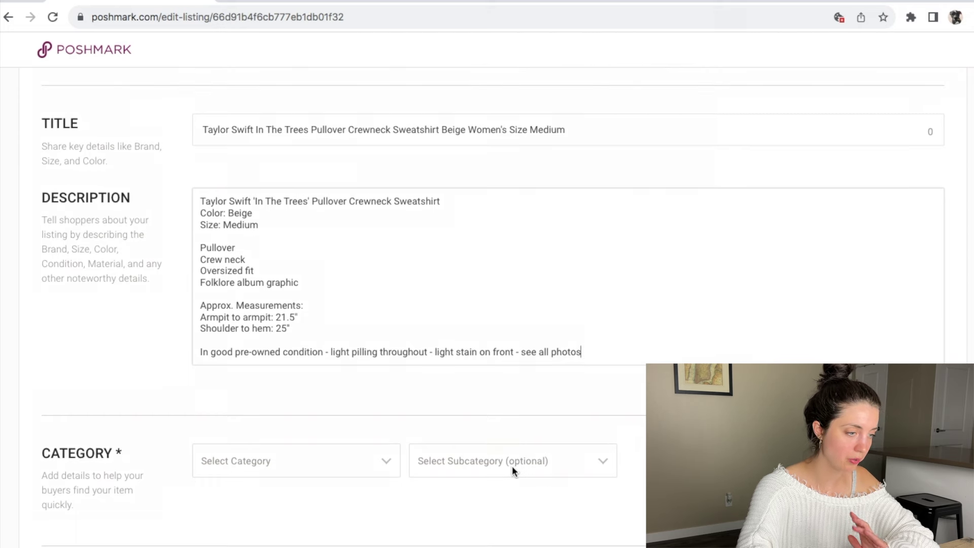
left_click(370, 466)
left_click(255, 304)
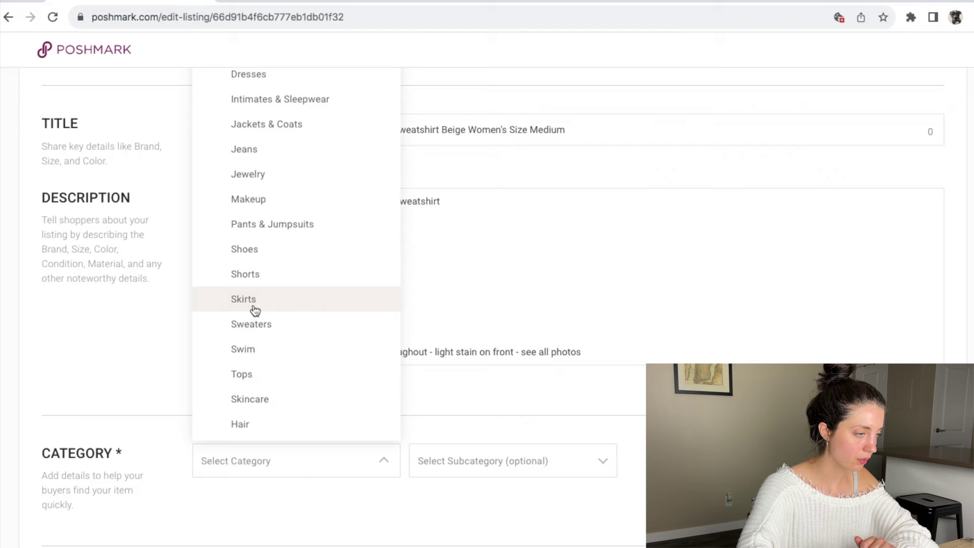
left_click(254, 374)
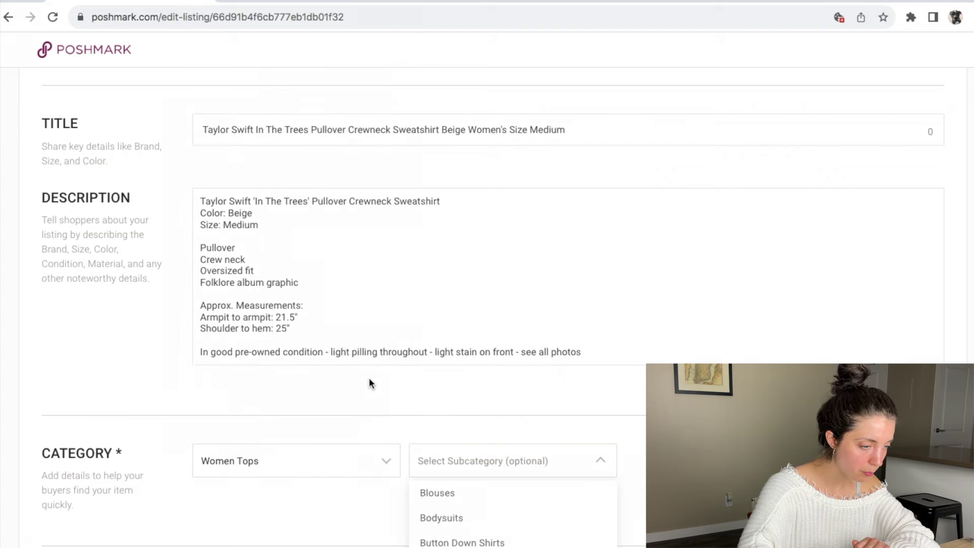
scroll(369, 383, "down", 4)
left_click(434, 464)
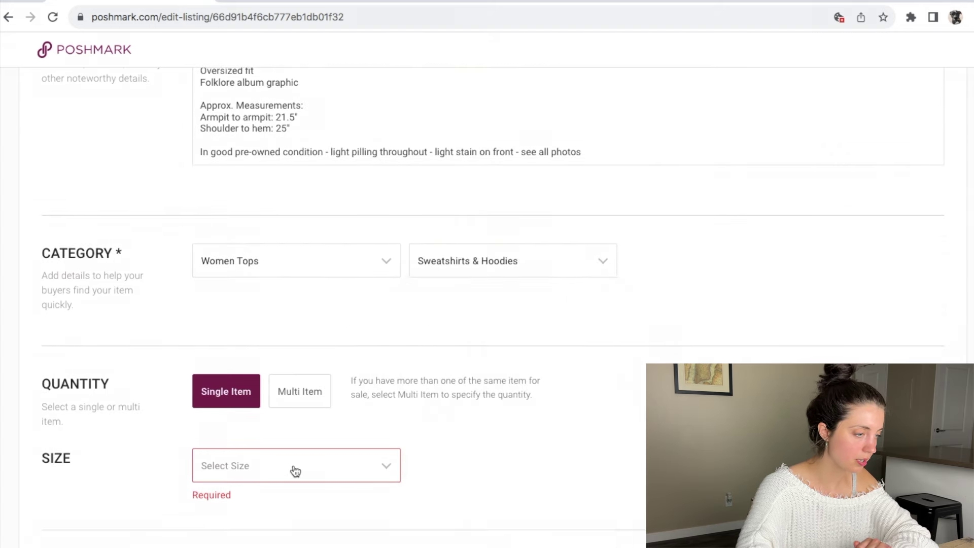
Set the listing's size to M and its brand to Taylor Swift
left_click(295, 471)
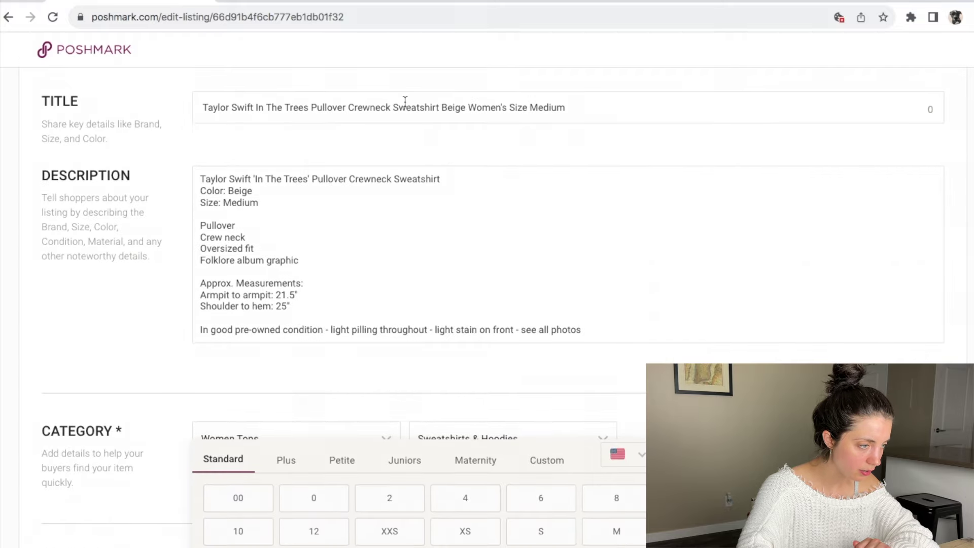
scroll(404, 100, "down", 5)
left_click(609, 288)
scroll(607, 291, "down", 4)
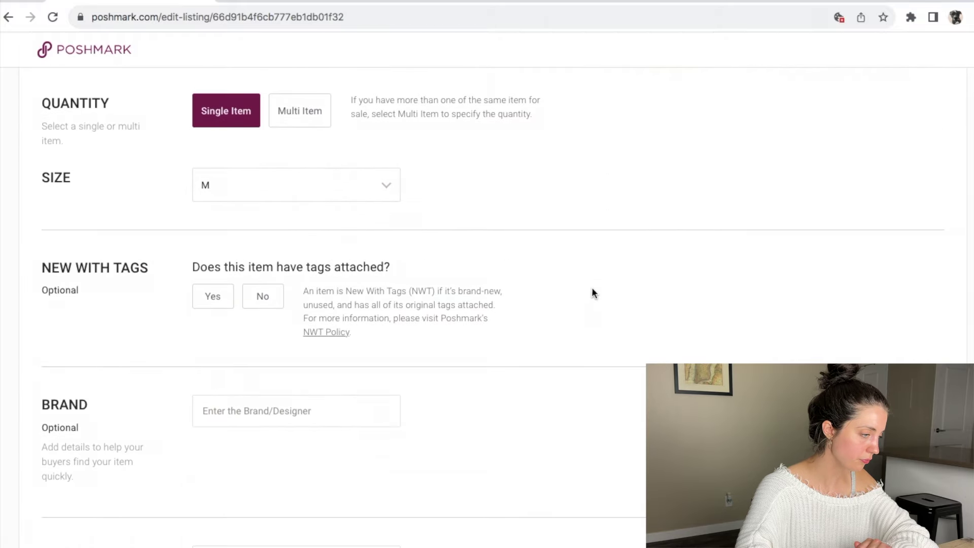
left_click(285, 412)
type("taylor")
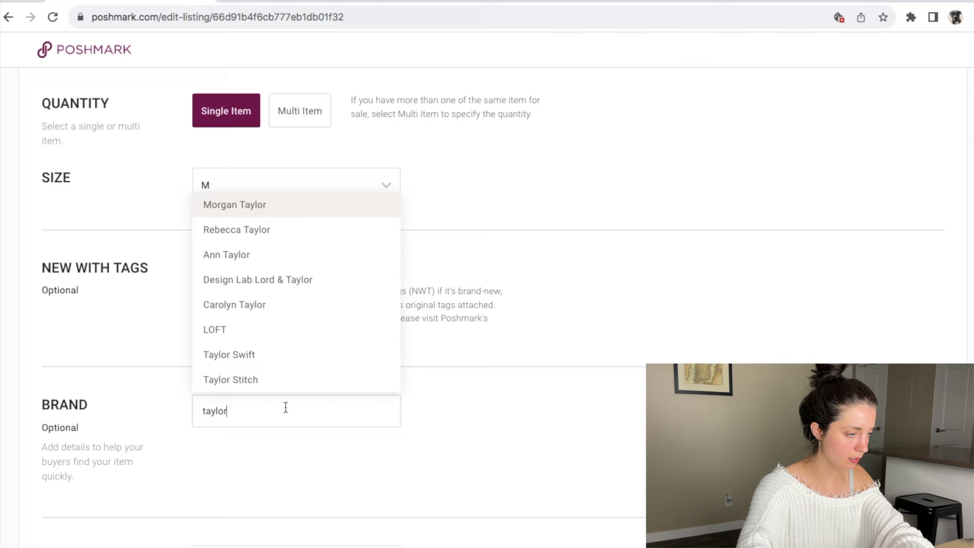
left_click(287, 355)
Set the listing's color to Cream and enter 0 as the original price
scroll(285, 361, "down", 5)
left_click(261, 296)
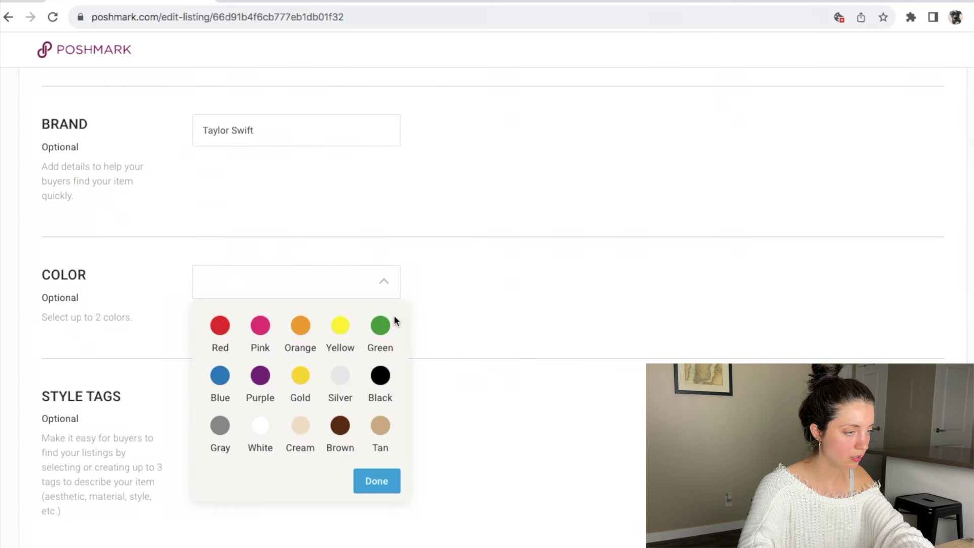
left_click(300, 427)
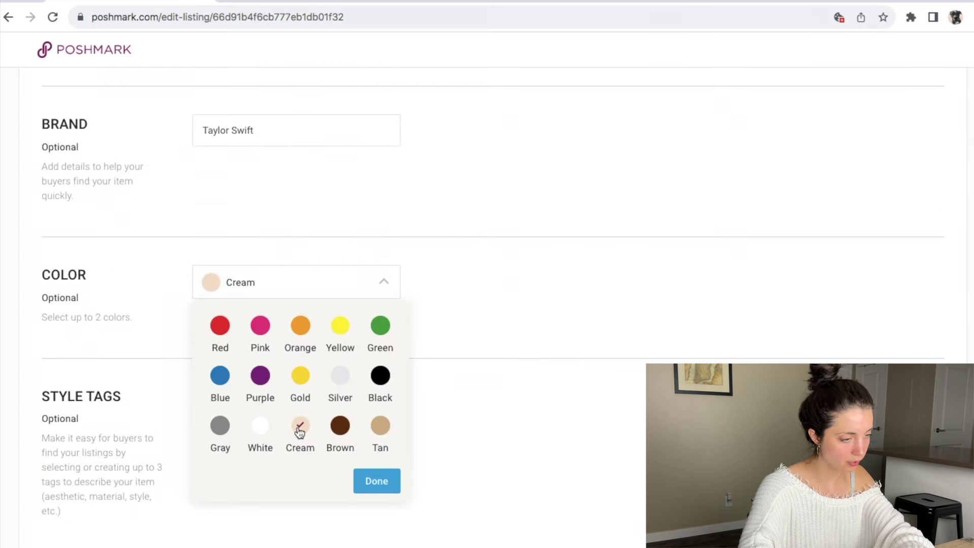
left_click(368, 490)
scroll(325, 451, "down", 4)
left_click(282, 413)
type("0")
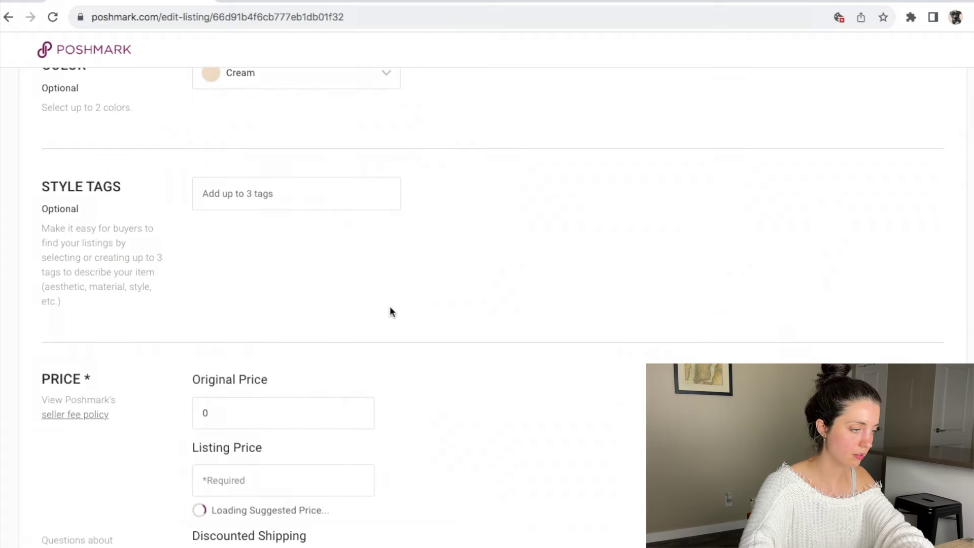
Copy "Taylor Swift In The Trees Pullover Crewneck Sweatshirt" from the listing title and search Poshmark listings for it
scroll(390, 311, "up", 15)
triple_click(449, 213)
left_click(493, 212)
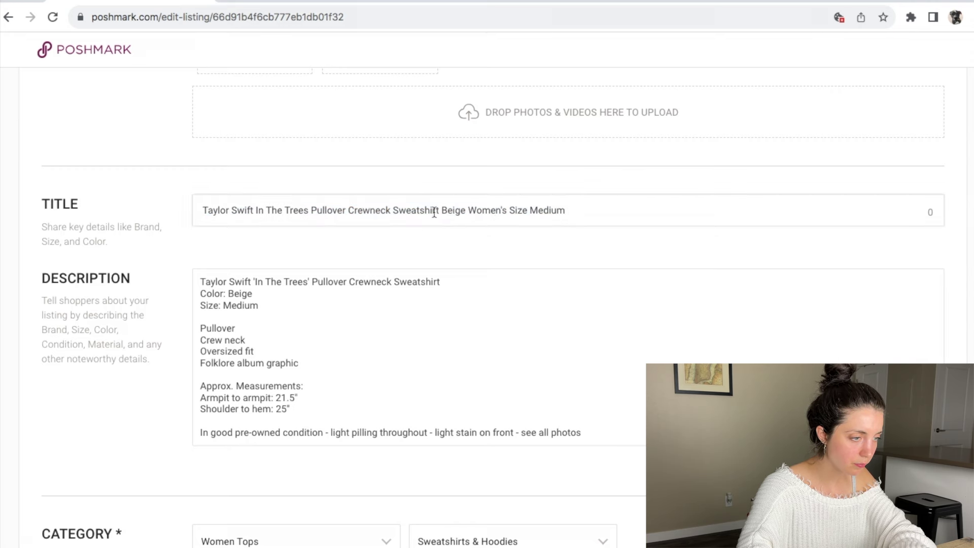
left_click_drag(440, 212, 201, 204)
key("ctrl+c")
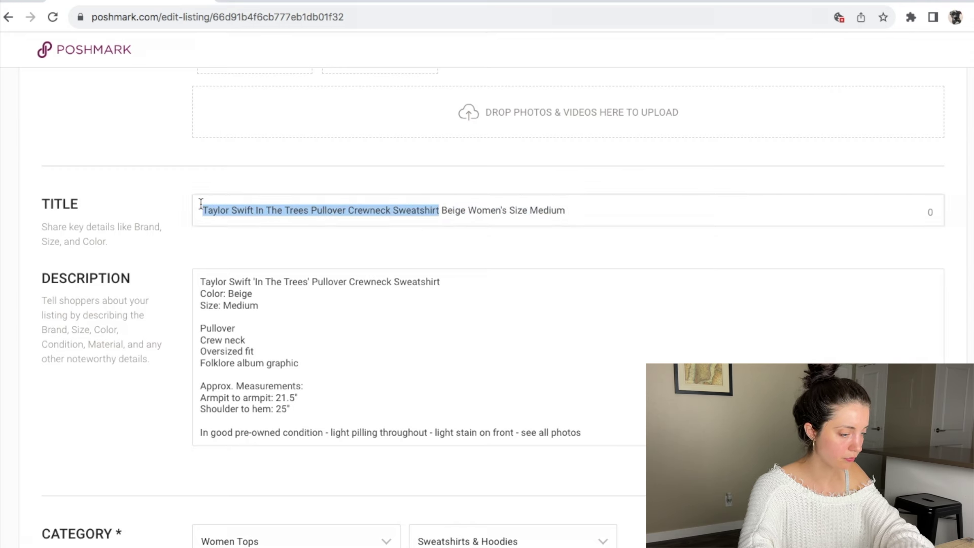
left_click(458, 1)
triple_click(369, 48)
key("ctrl+v")
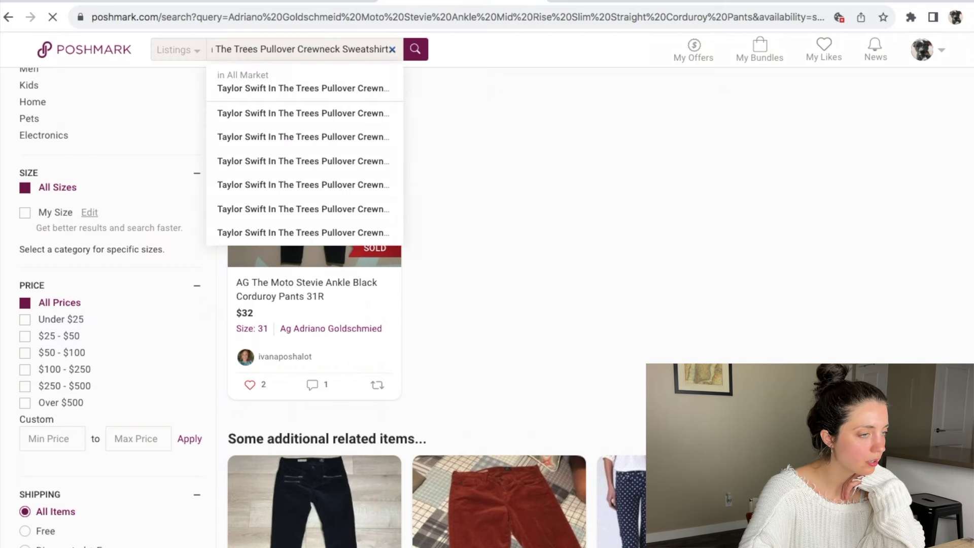
key("Return")
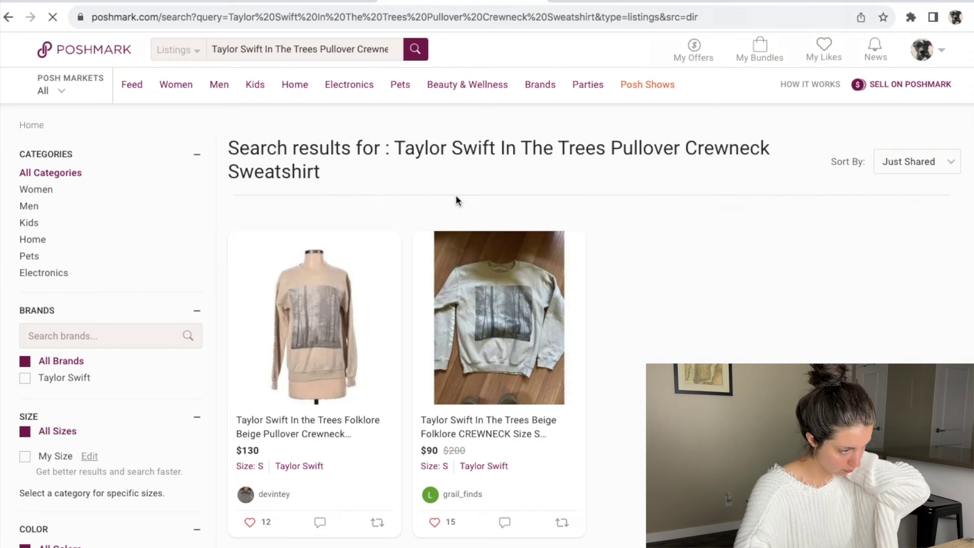
Look over the available sweatshirts and related items, then filter the search results to sold items
scroll(470, 408, "down", 3)
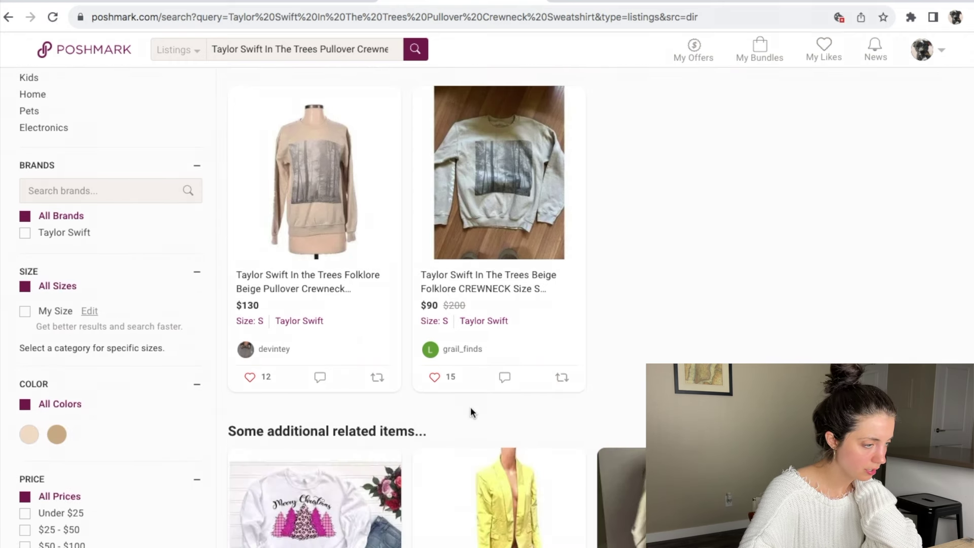
scroll(470, 413, "down", 7)
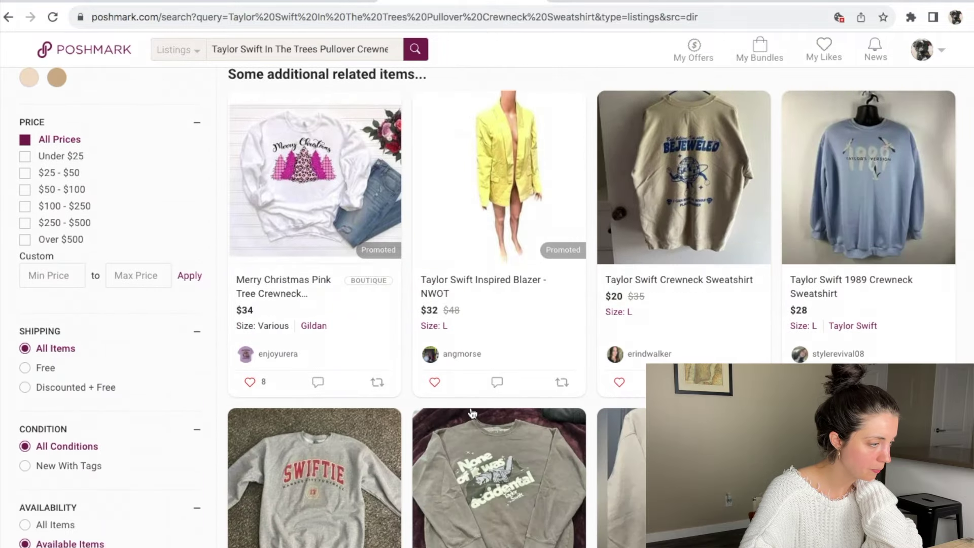
scroll(472, 413, "down", 3)
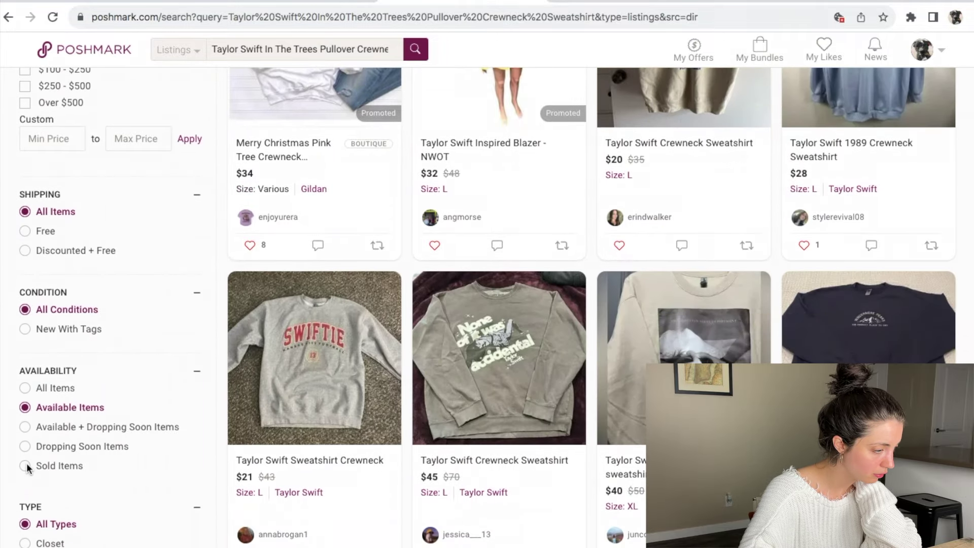
left_click(27, 466)
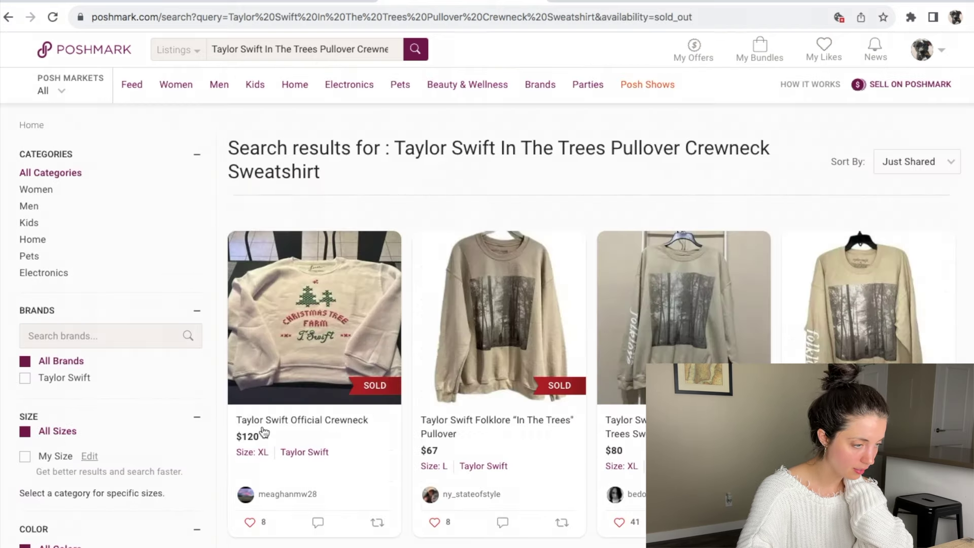
Compare the prices, sizes and styles of the sold In The Trees sweatshirts to judge a fair listing price
scroll(262, 431, "down", 3)
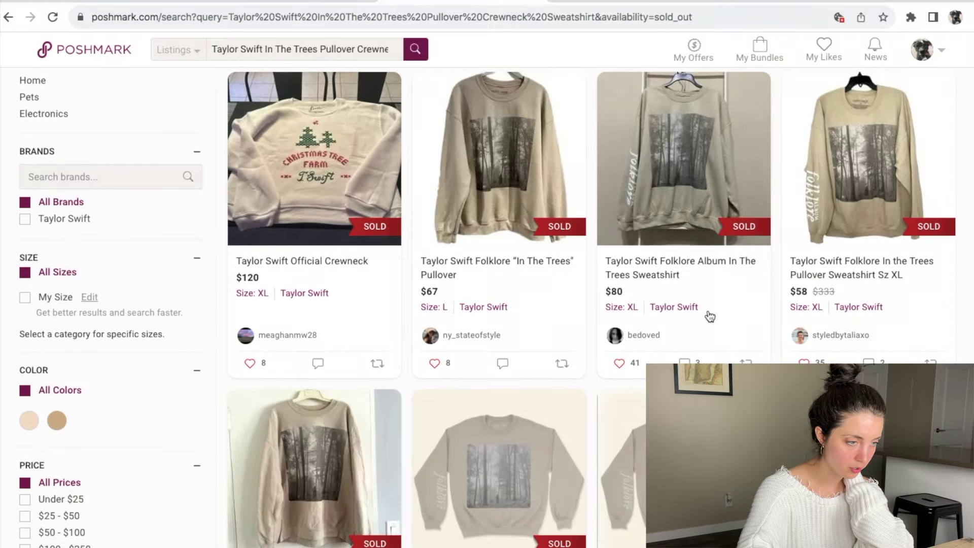
scroll(756, 309, "down", 1)
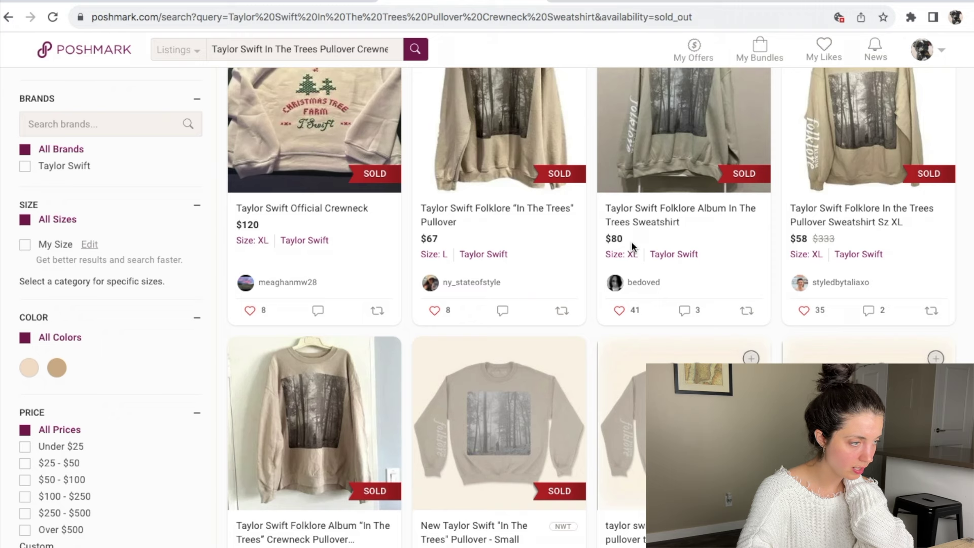
scroll(823, 244, "down", 2)
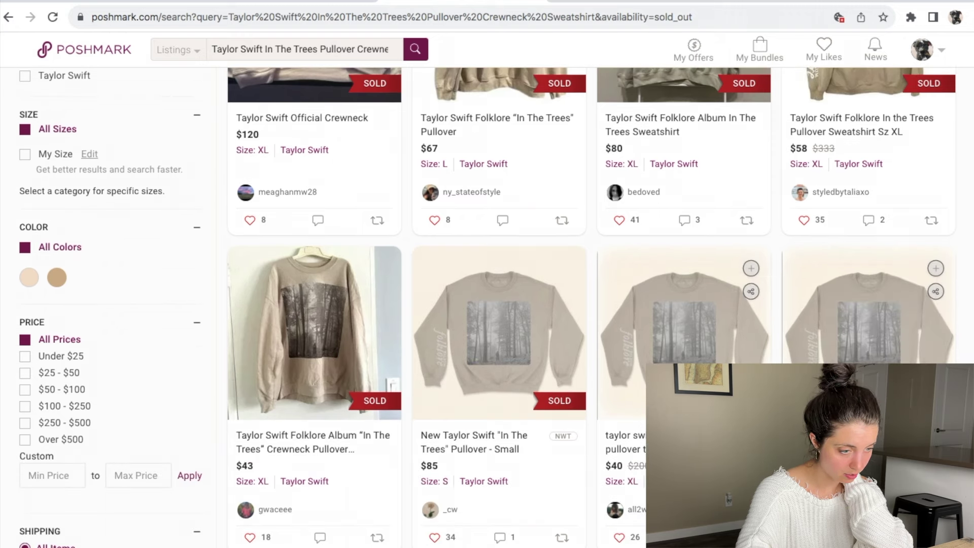
scroll(882, 260, "up", 3)
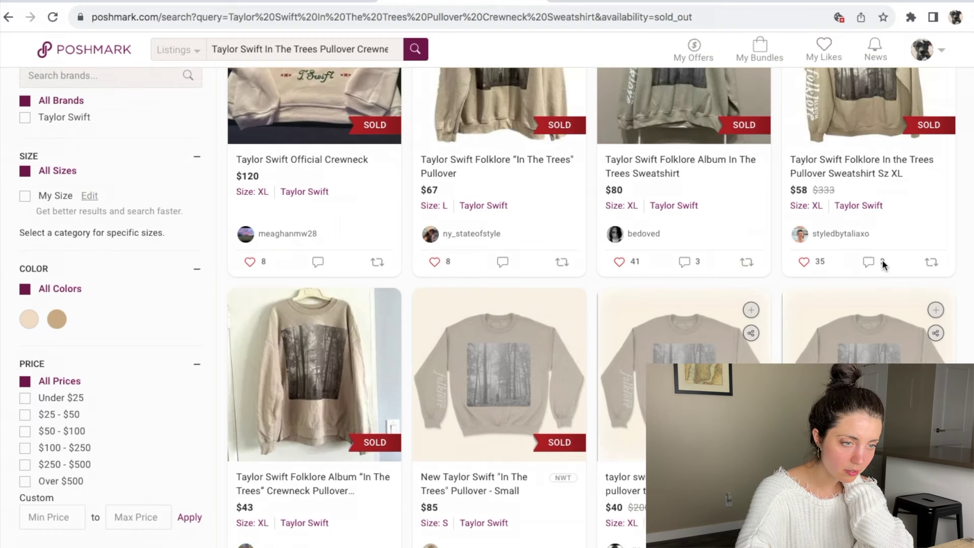
scroll(883, 267, "up", 1)
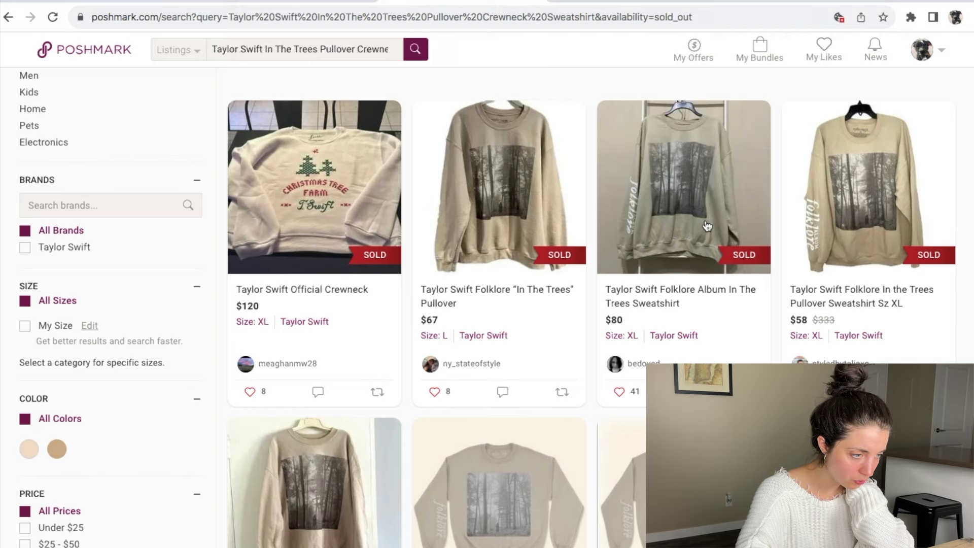
scroll(708, 226, "down", 3)
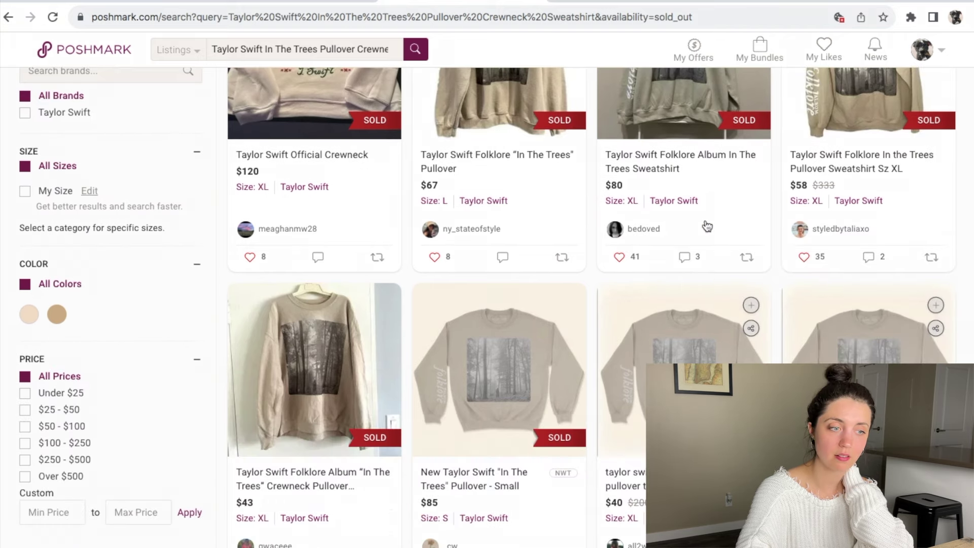
scroll(708, 225, "down", 9)
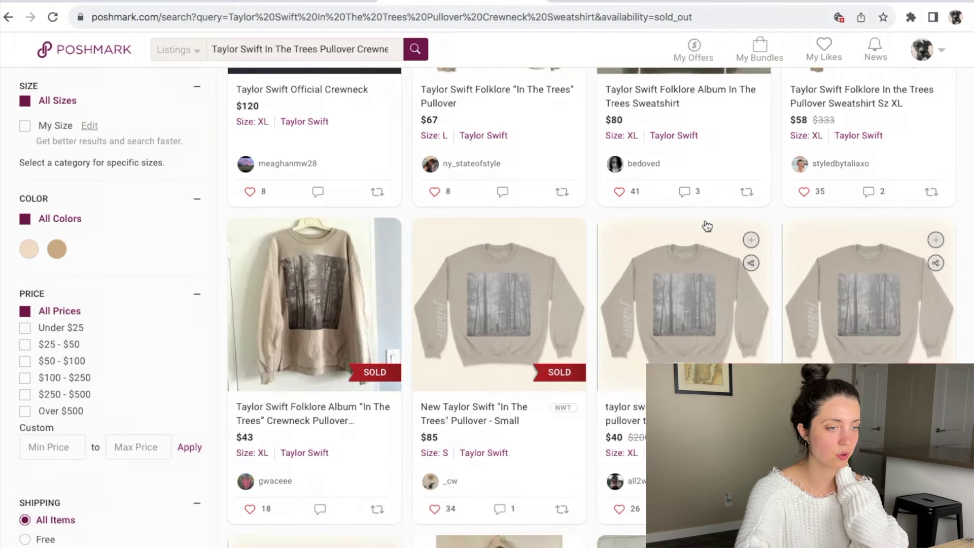
scroll(708, 226, "up", 6)
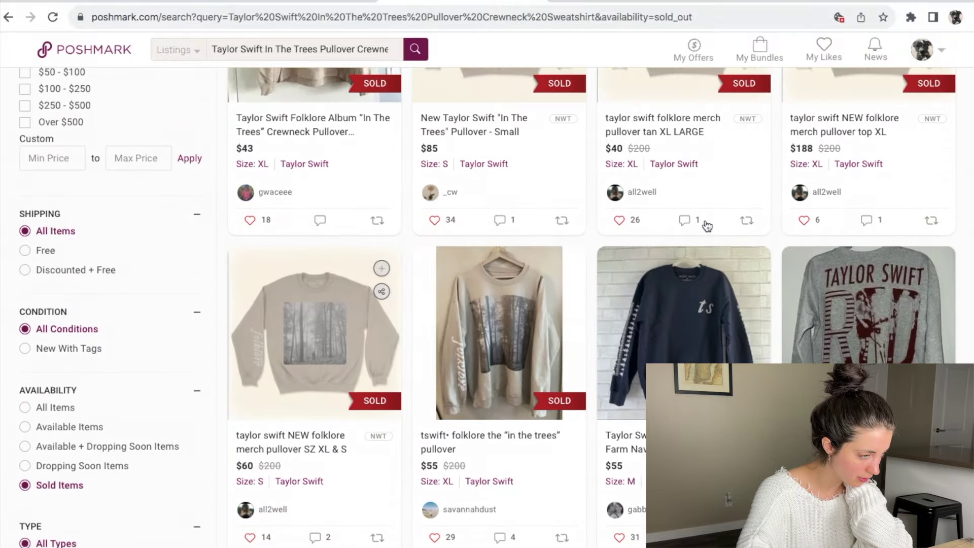
scroll(708, 226, "up", 3)
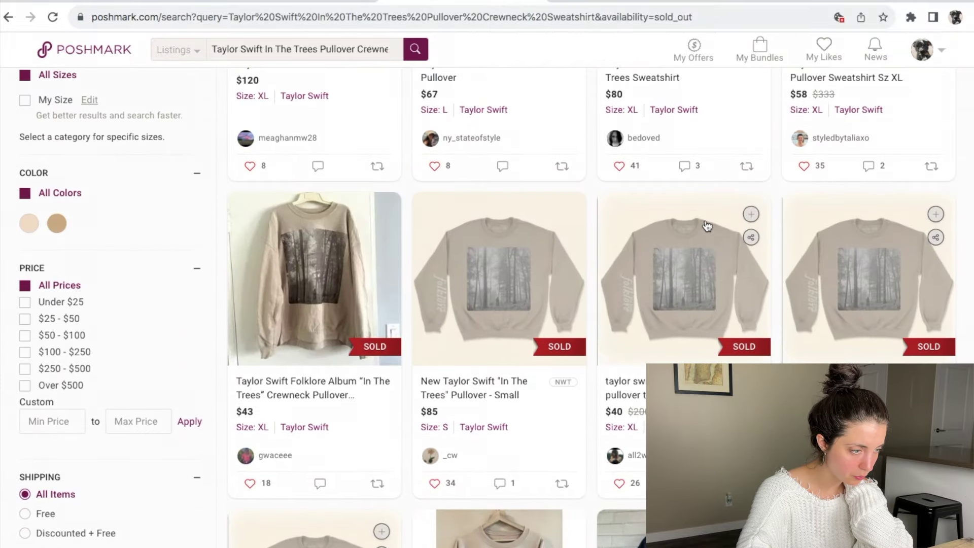
scroll(705, 219, "up", 3)
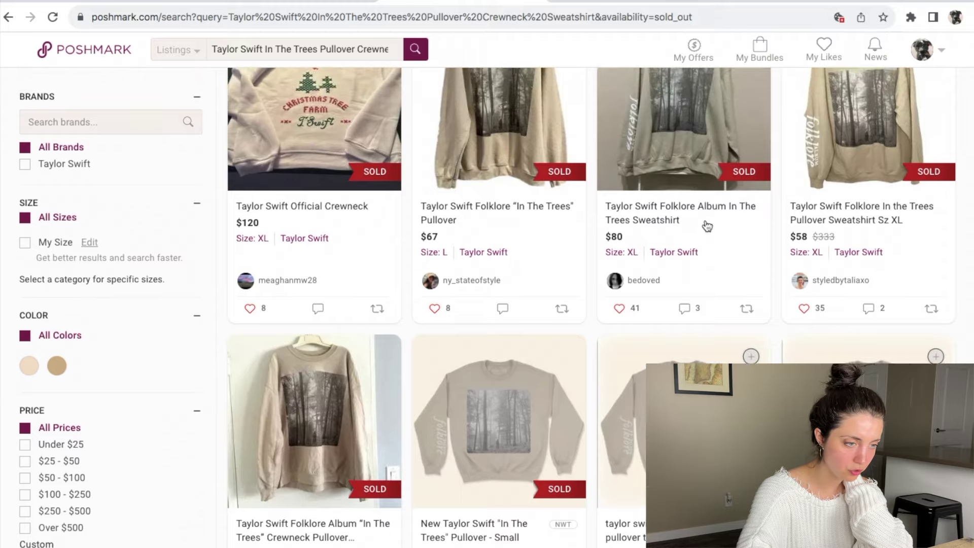
scroll(708, 226, "up", 2)
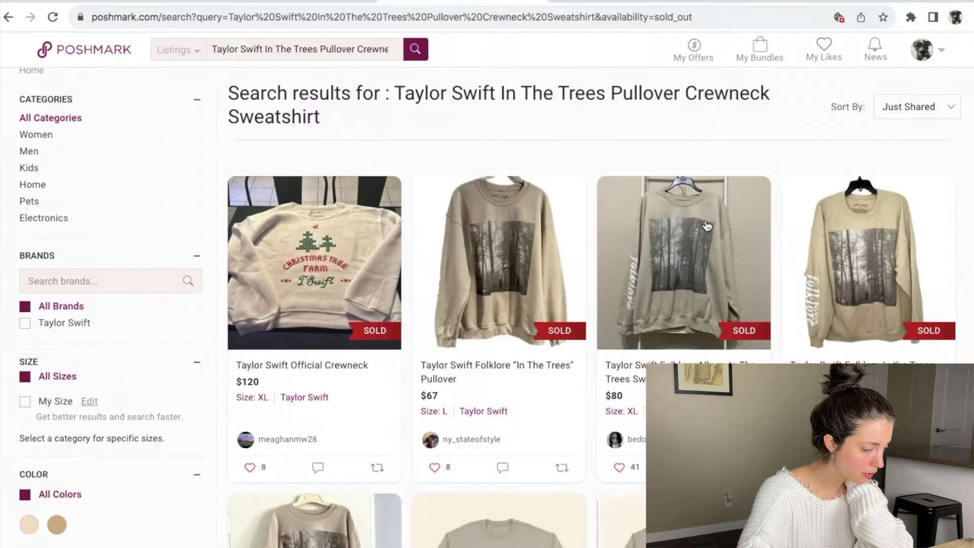
scroll(707, 226, "down", 2)
scroll(707, 226, "up", 3)
scroll(707, 226, "down", 4)
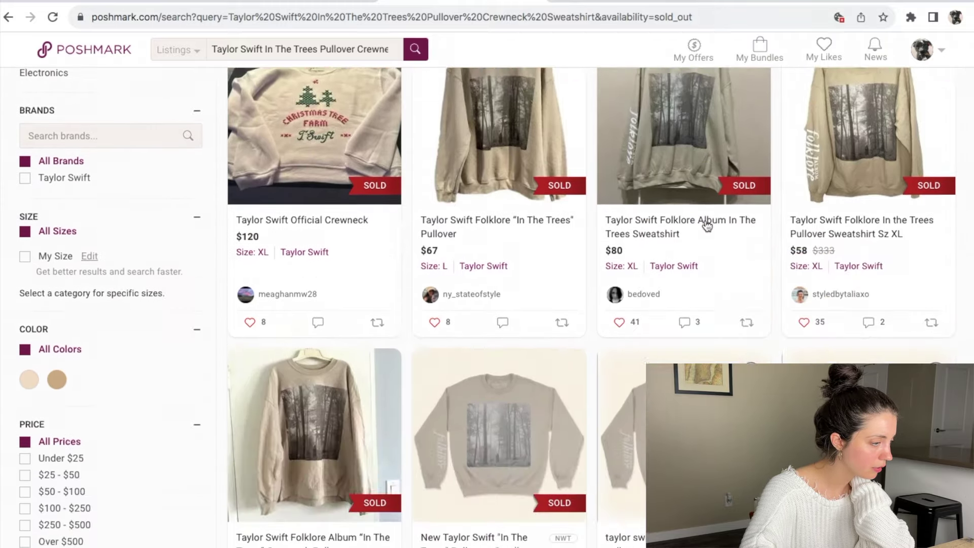
scroll(706, 225, "down", 5)
scroll(707, 227, "up", 4)
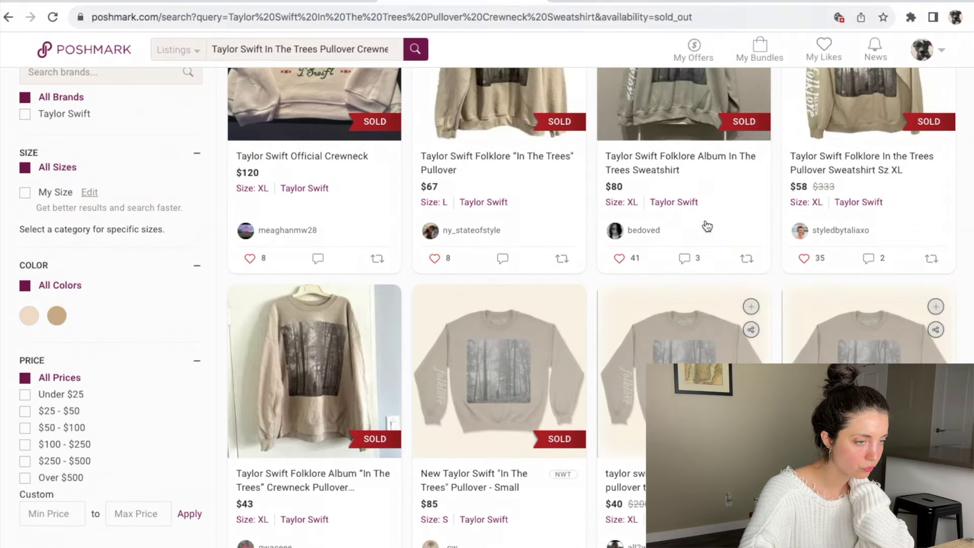
scroll(707, 226, "up", 2)
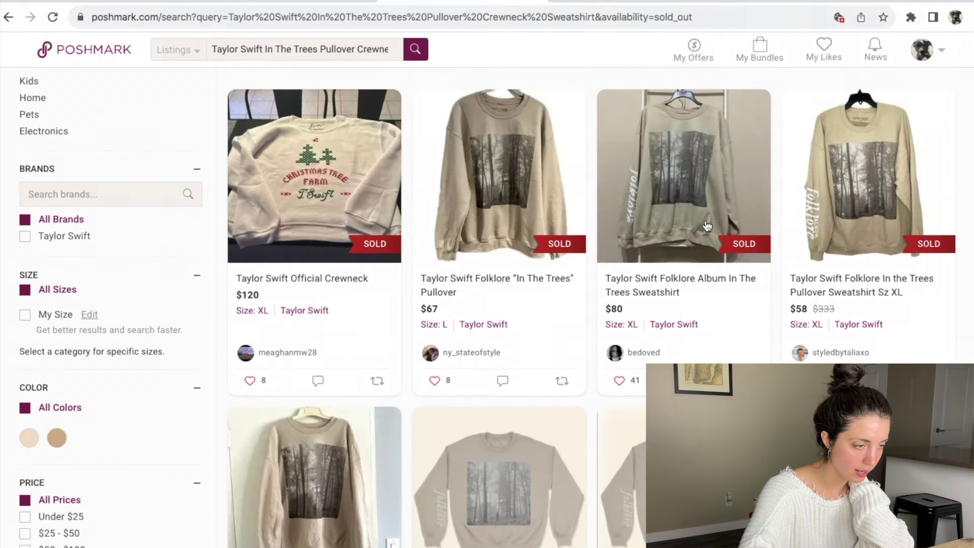
scroll(707, 226, "down", 2)
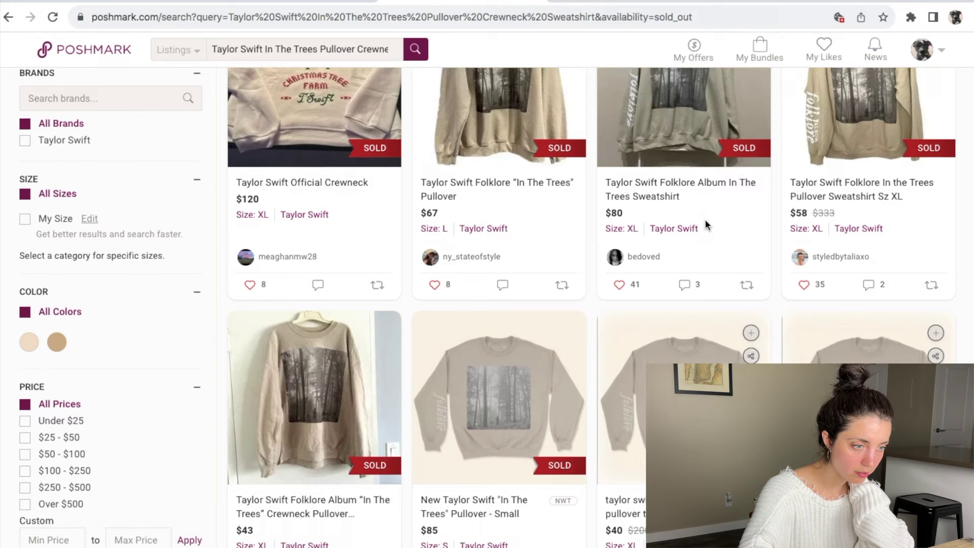
scroll(707, 225, "up", 2)
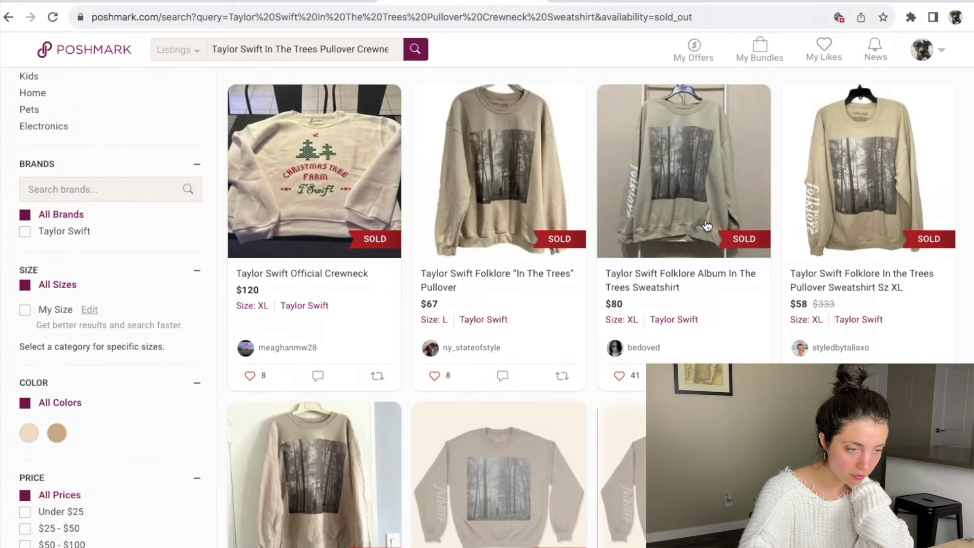
scroll(707, 225, "down", 2)
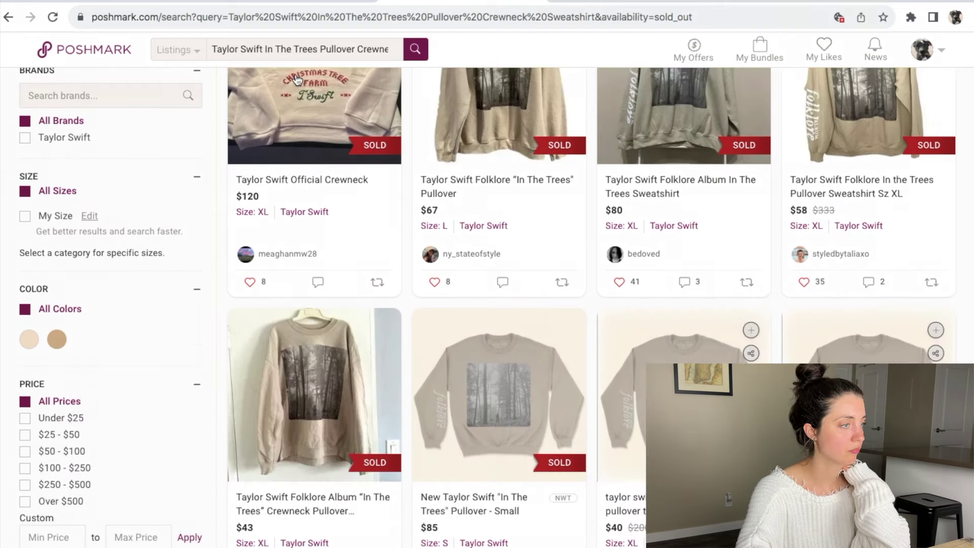
Return to the sweatshirt's listing form and set the listing price to 75
left_click(137, 2)
left_click(314, 315)
scroll(314, 316, "up", 8)
scroll(313, 316, "down", 10)
scroll(313, 316, "down", 15)
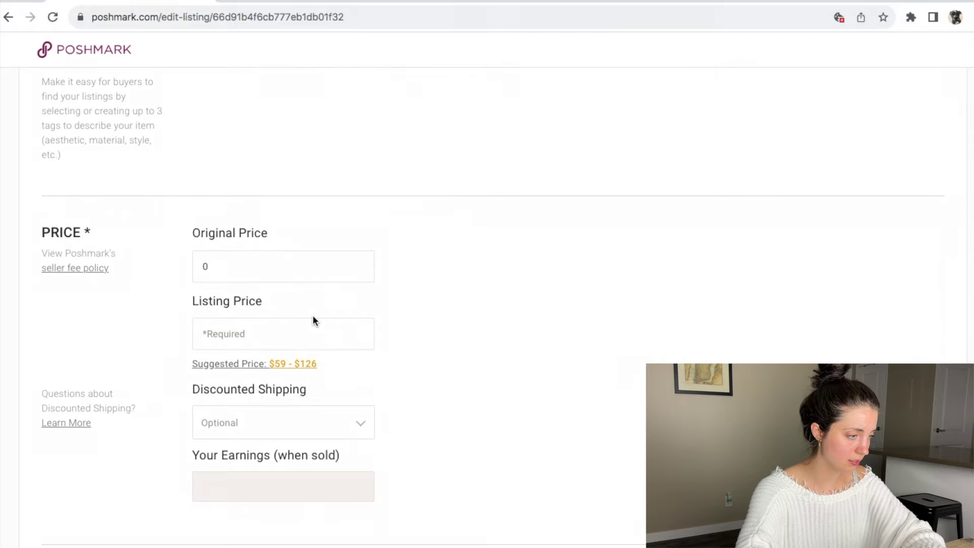
left_click(284, 332)
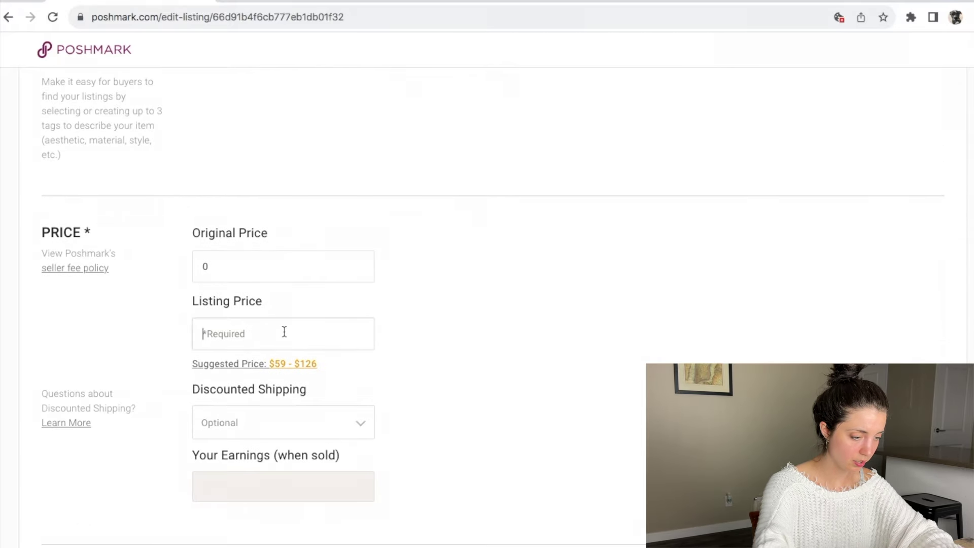
type("75")
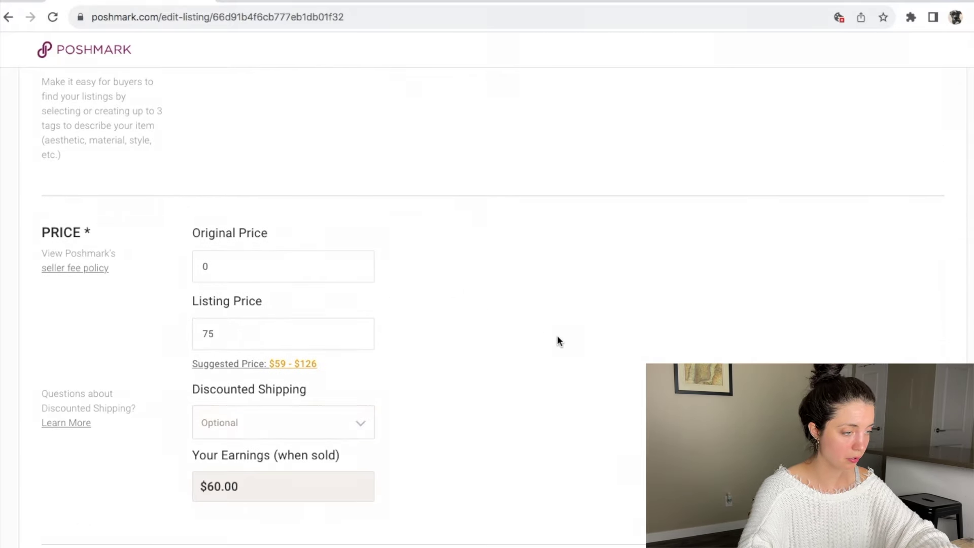
Review the price and availability sections, then publish the sweatshirt listing with the Posh Party share left off
scroll(558, 337, "down", 2)
scroll(558, 337, "up", 3)
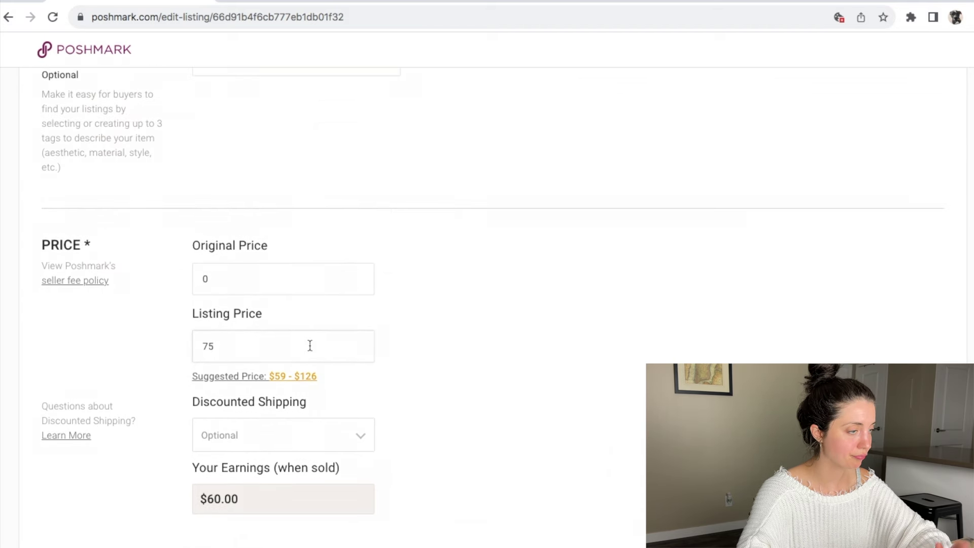
scroll(555, 318, "down", 2)
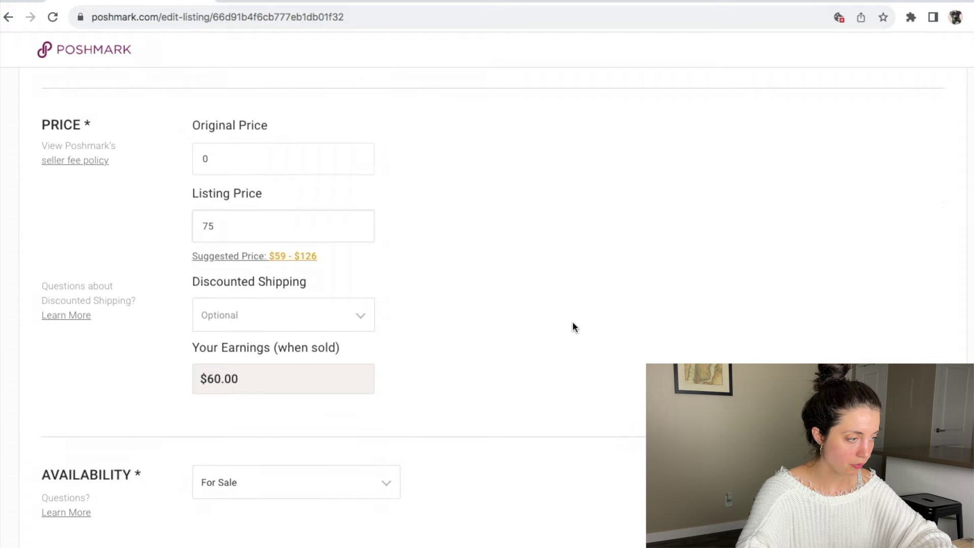
scroll(572, 326, "down", 3)
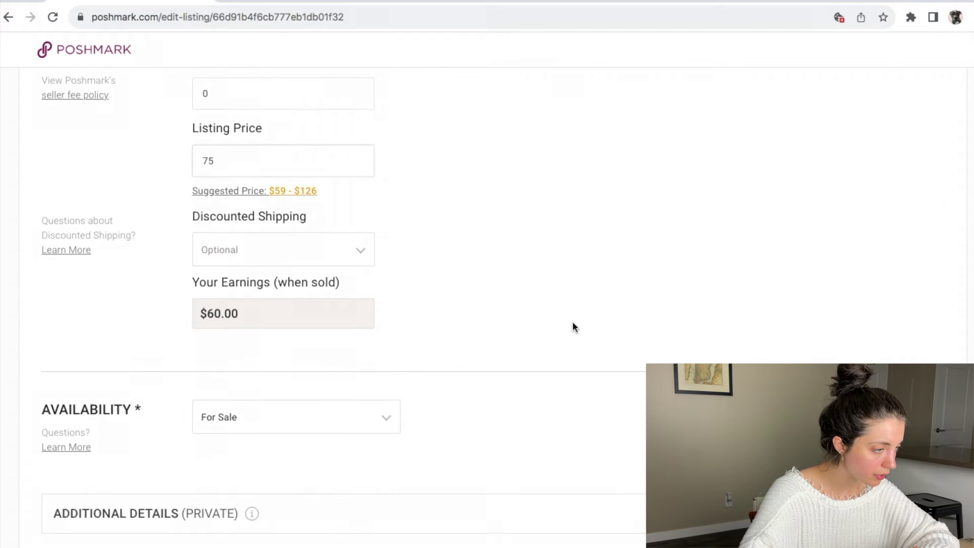
scroll(573, 326, "up", 3)
scroll(574, 326, "up", 2)
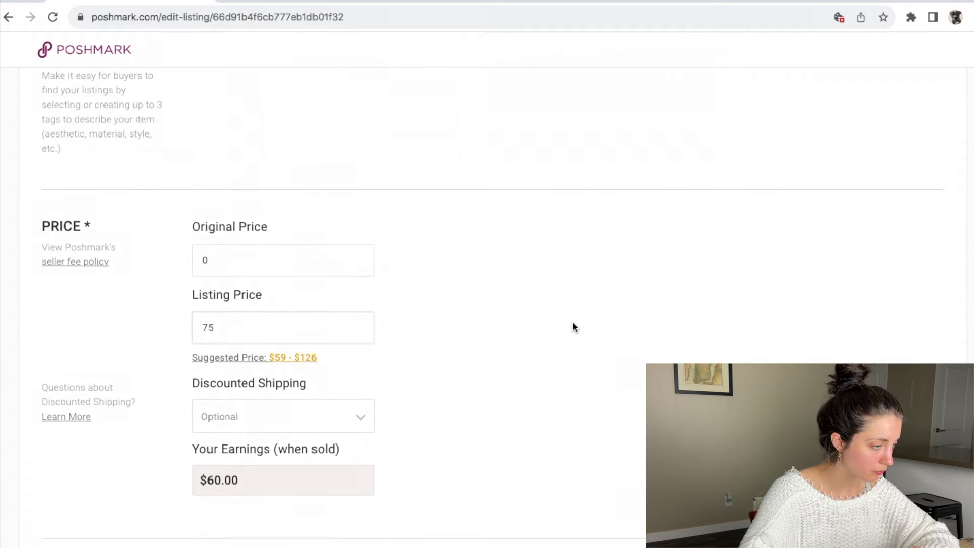
scroll(627, 475, "down", 3)
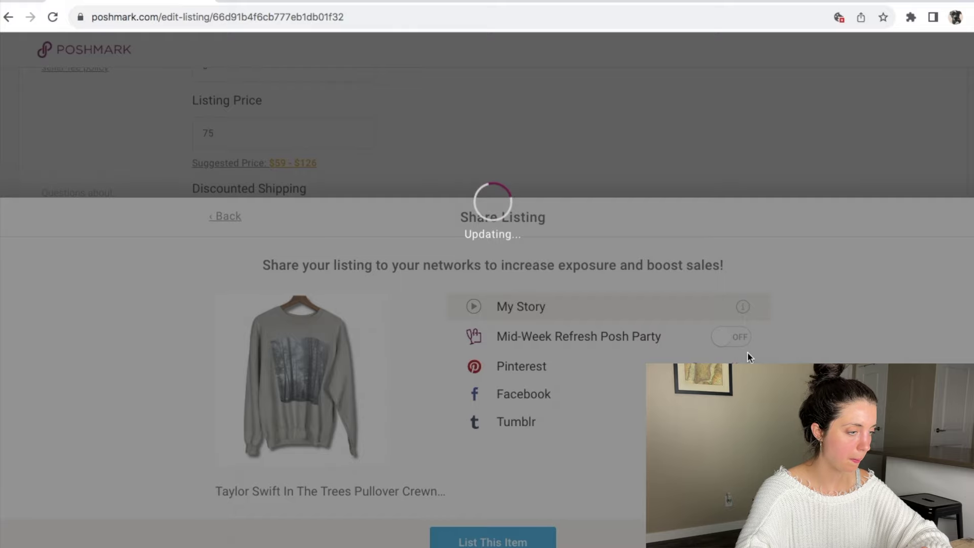
Switch to the Excel inventory sheet, fill the Taylor Swift sweatshirt's status cell yellow and enter 9/4/24 as its listed date
key("ctrl+Right")
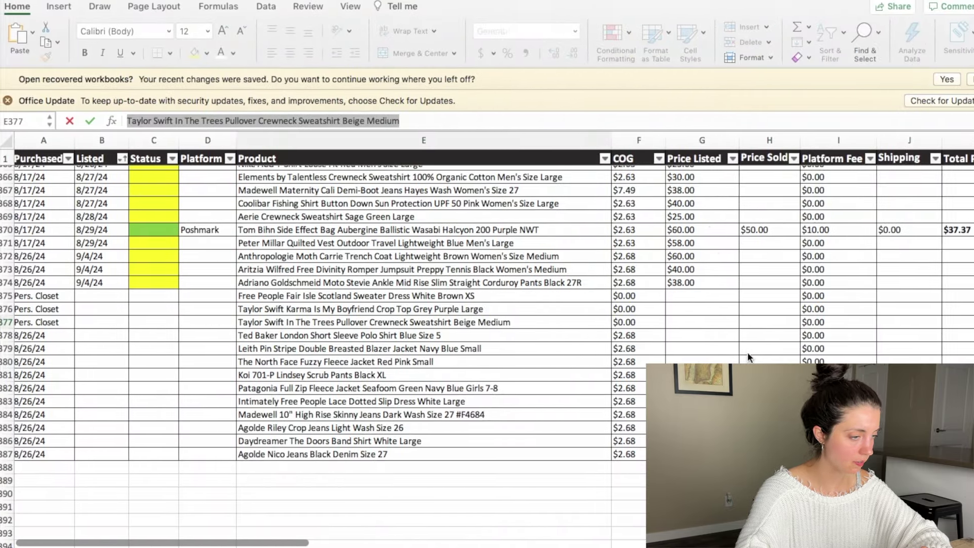
left_click(150, 329)
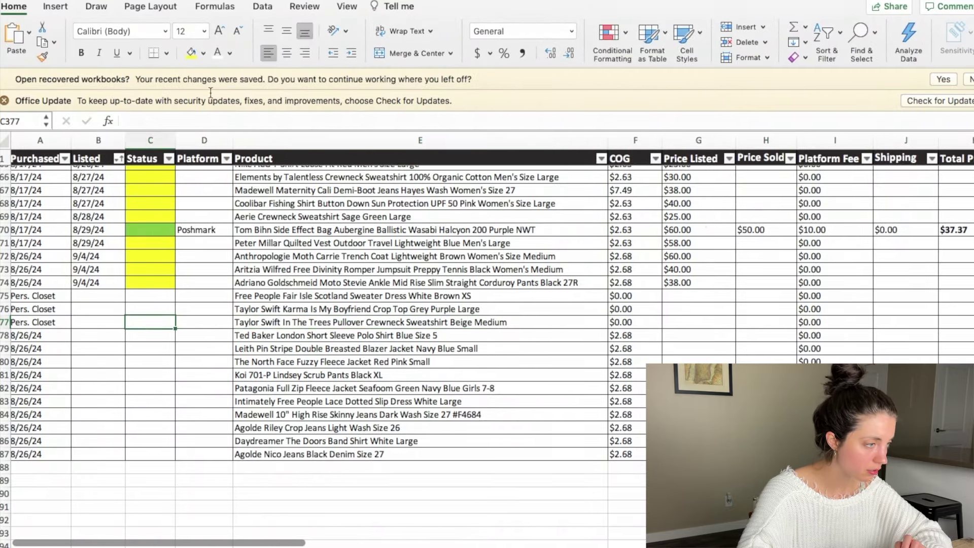
left_click(190, 56)
key("Left")
type("9")
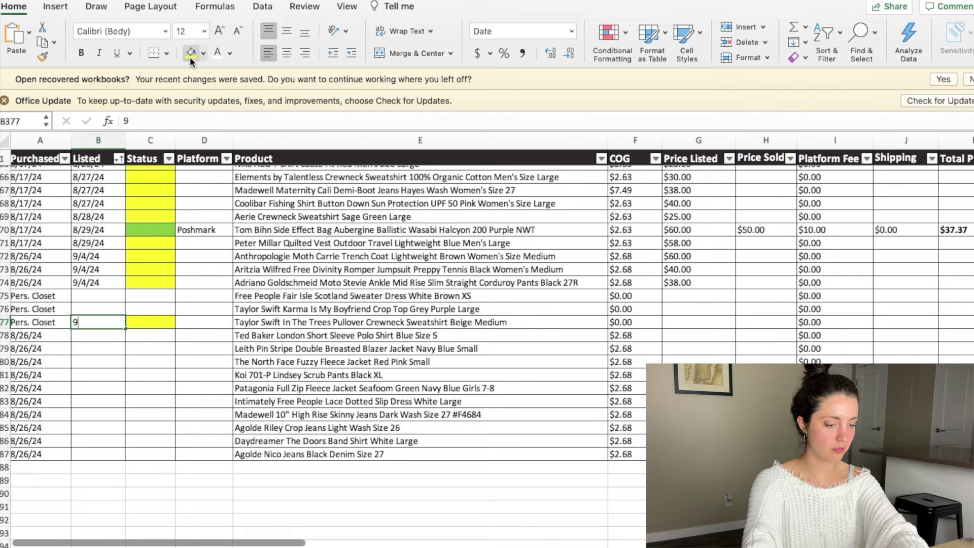
type("/4/24")
Enter 75 as the listed price in the Taylor Swift In The Trees sweatshirt's row
key("Tab")
key("Tab")
key("Tab")
key("Tab")
key("Tab")
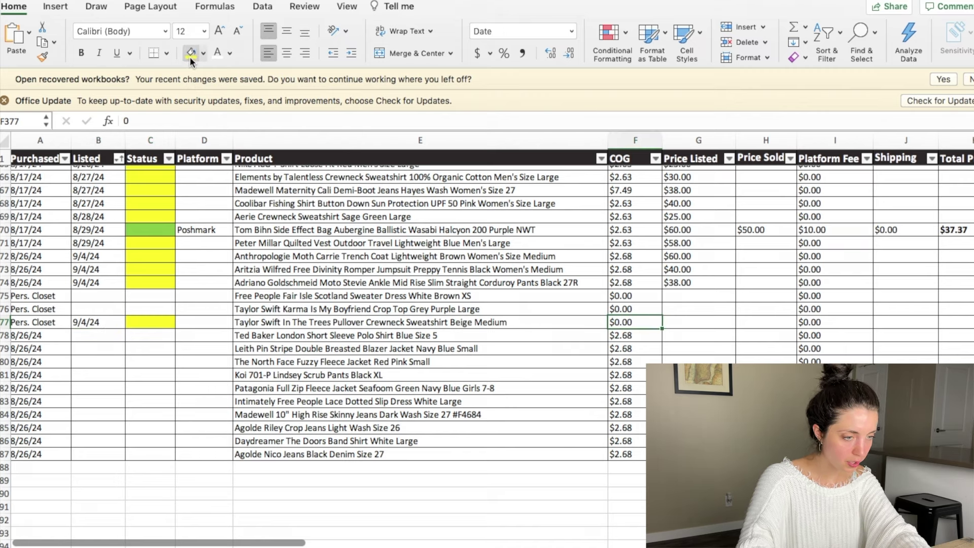
type("75")
key("Return")
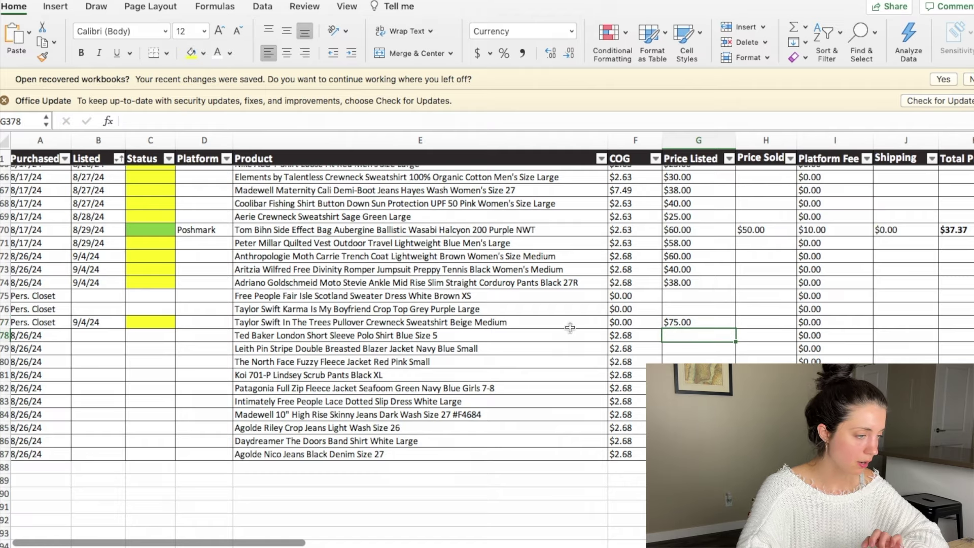
Switch to the Flyp crosslister in the browser and go back from the current eBay form to the list of all items
key("ctrl+Left")
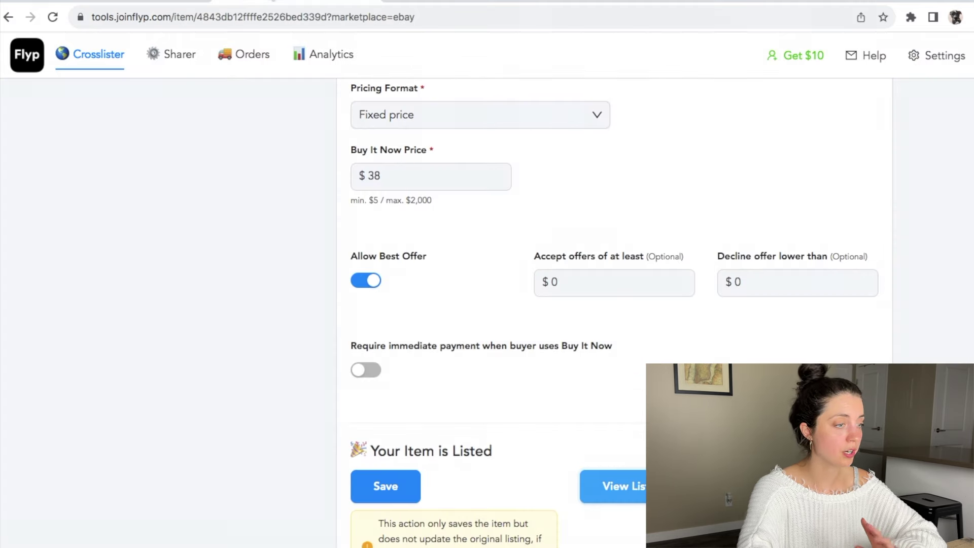
scroll(212, 142, "up", 5)
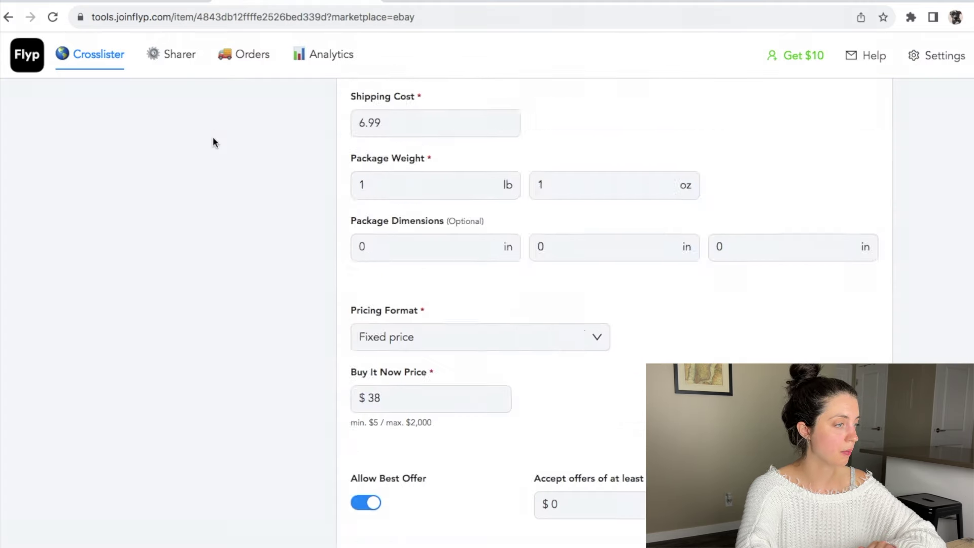
scroll(213, 138, "up", 10)
left_click(202, 129)
left_click(592, 204)
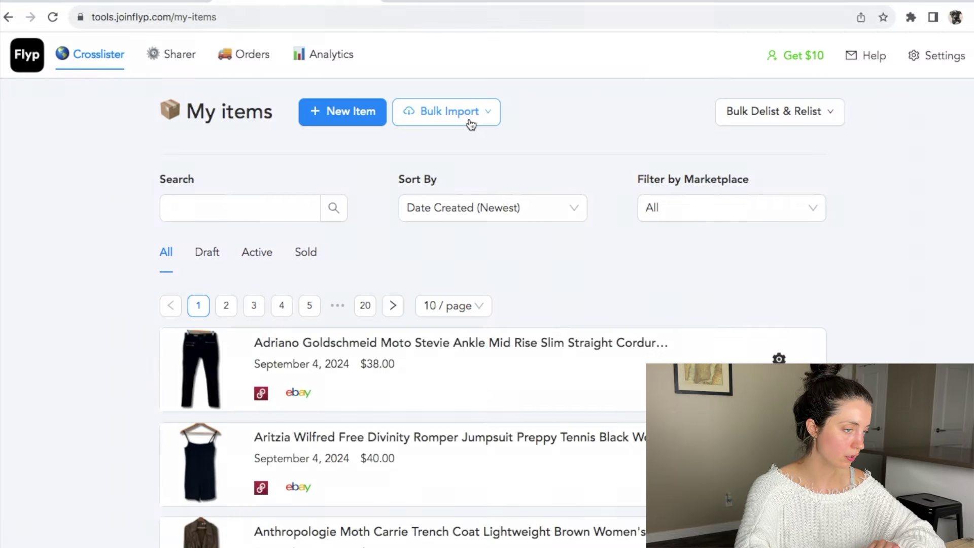
Bulk import the newly published Taylor Swift sweatshirt from Poshmark
left_click(471, 124)
left_click(442, 143)
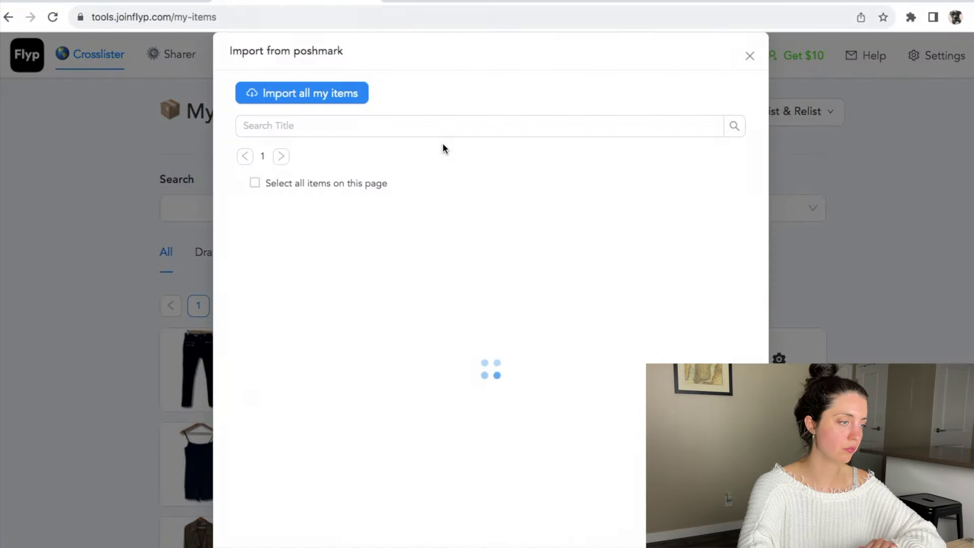
left_click(254, 250)
scroll(544, 436, "down", 1)
left_click(720, 528)
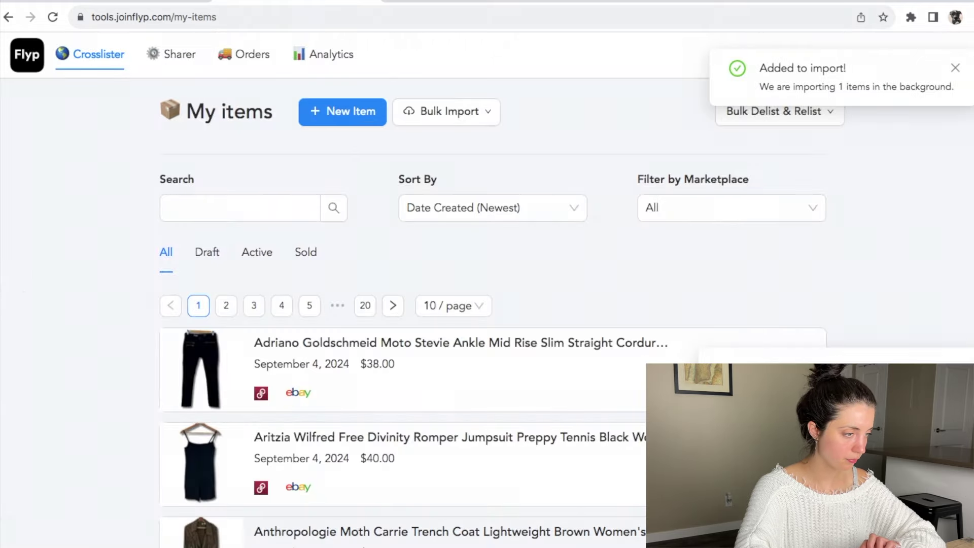
Open the imported Taylor Swift sweatshirt from the item list and look over its universal form and photos
scroll(626, 289, "down", 1)
scroll(628, 295, "down", 1)
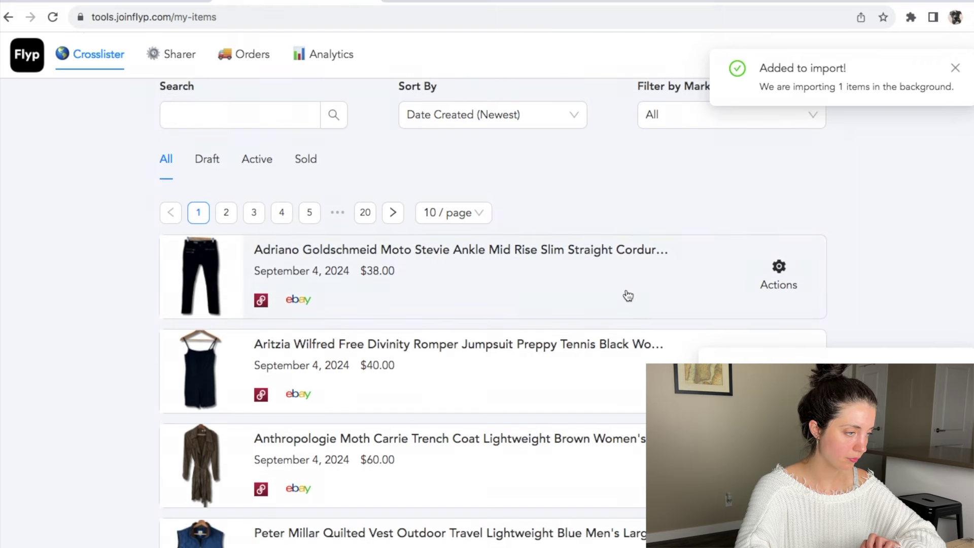
scroll(628, 296, "down", 1)
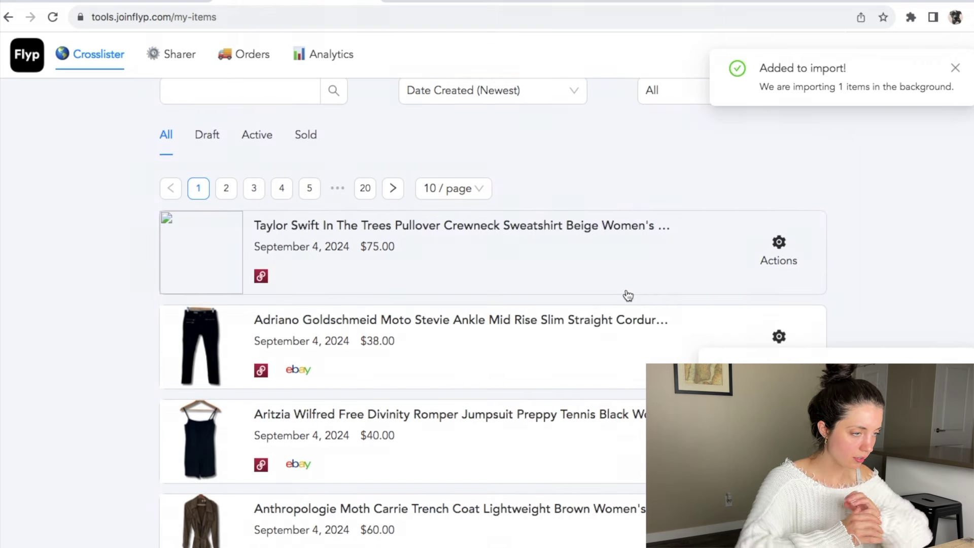
left_click(554, 247)
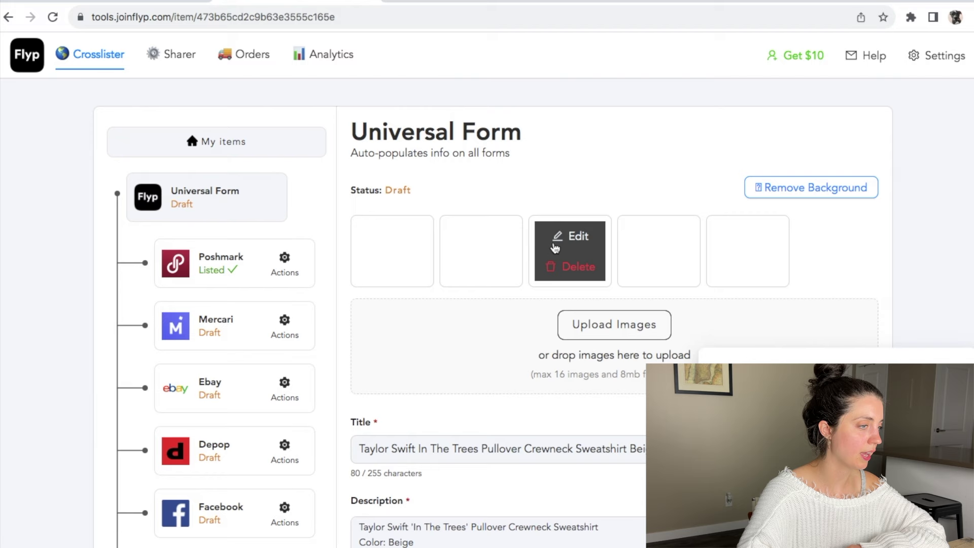
scroll(476, 409, "down", 3)
scroll(477, 410, "up", 3)
scroll(477, 410, "down", 1)
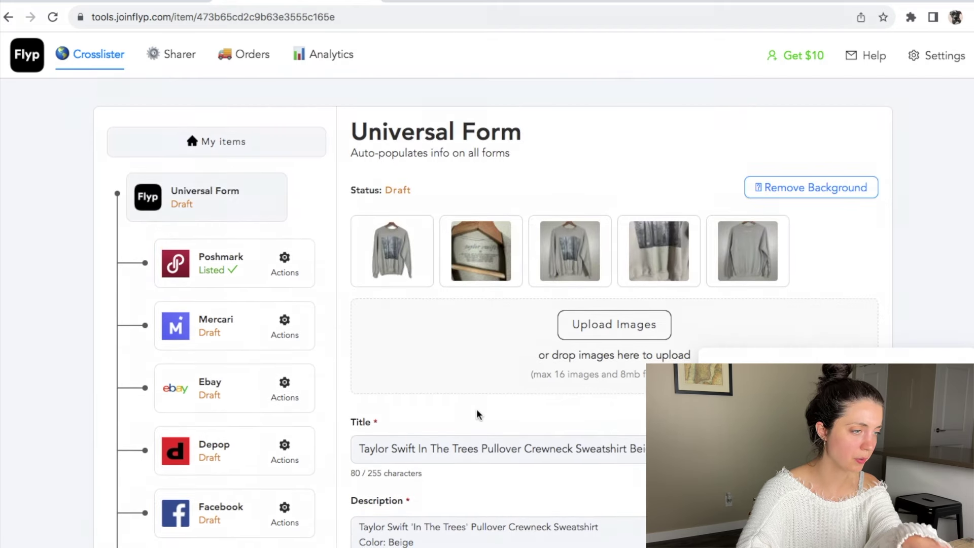
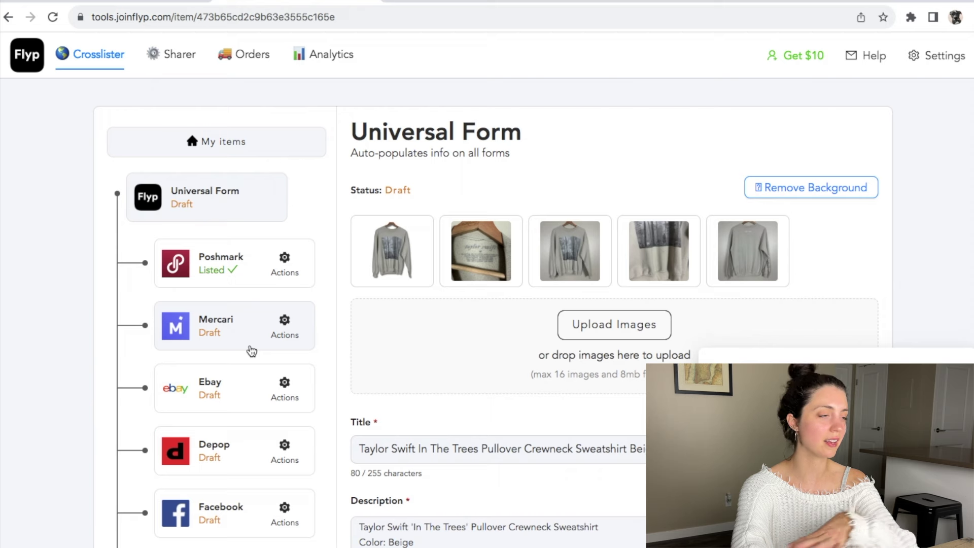
Open the sweatshirt's eBay form and set the color to Beige
left_click(218, 392)
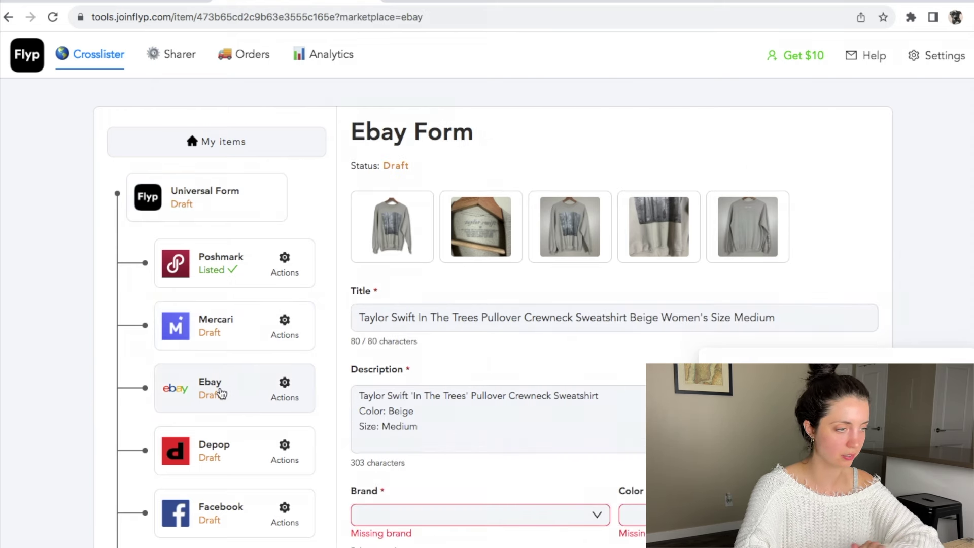
scroll(445, 324, "down", 5)
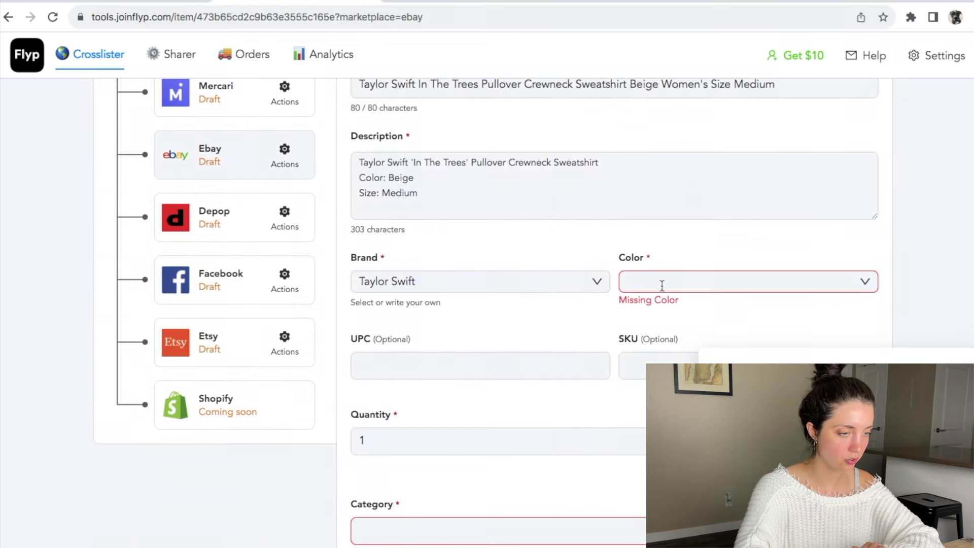
left_click(662, 285)
left_click(658, 310)
scroll(658, 310, "down", 3)
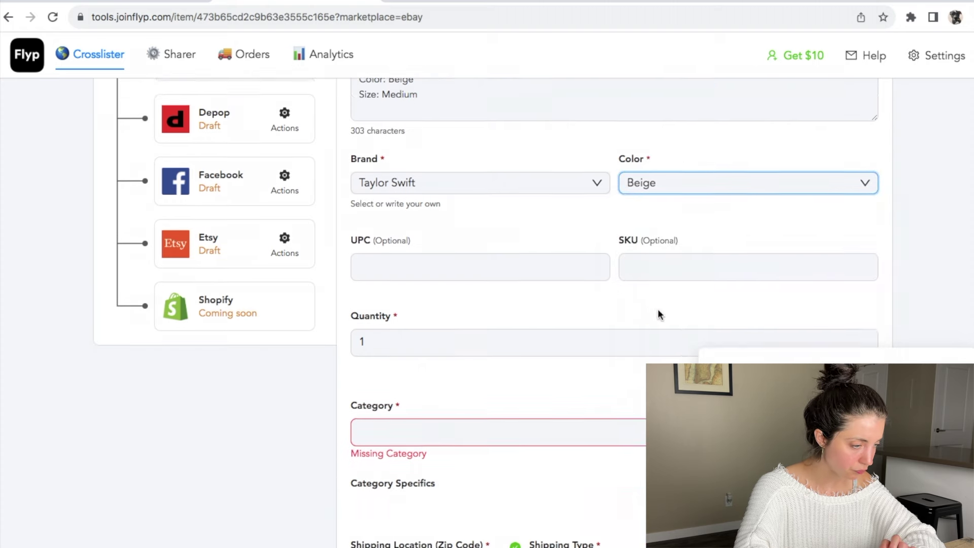
Try the category Clothing, Shoes & Accessories > Women > Women's Clothing > Tops and check which types it offers
left_click(500, 397)
scroll(500, 399, "down", 3)
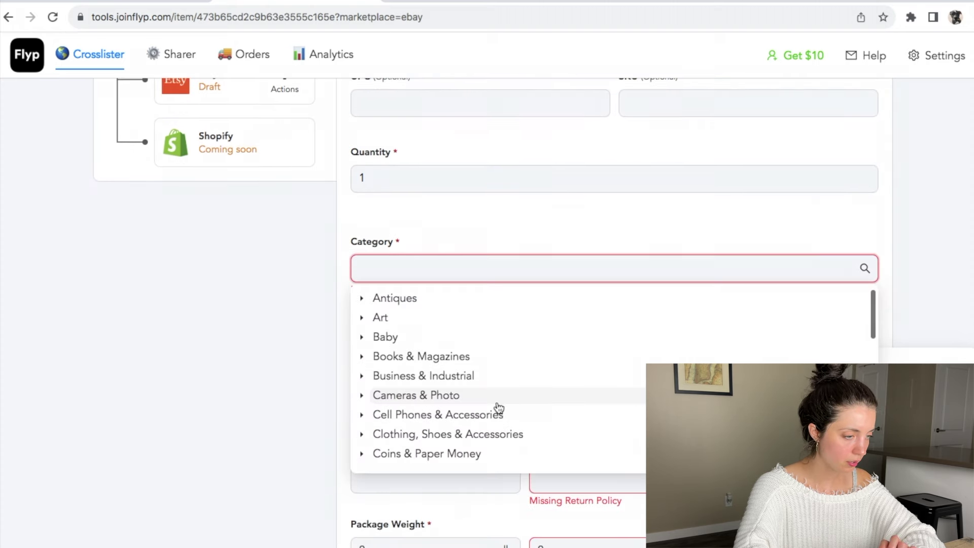
left_click(481, 434)
left_click(482, 456)
scroll(479, 452, "down", 4)
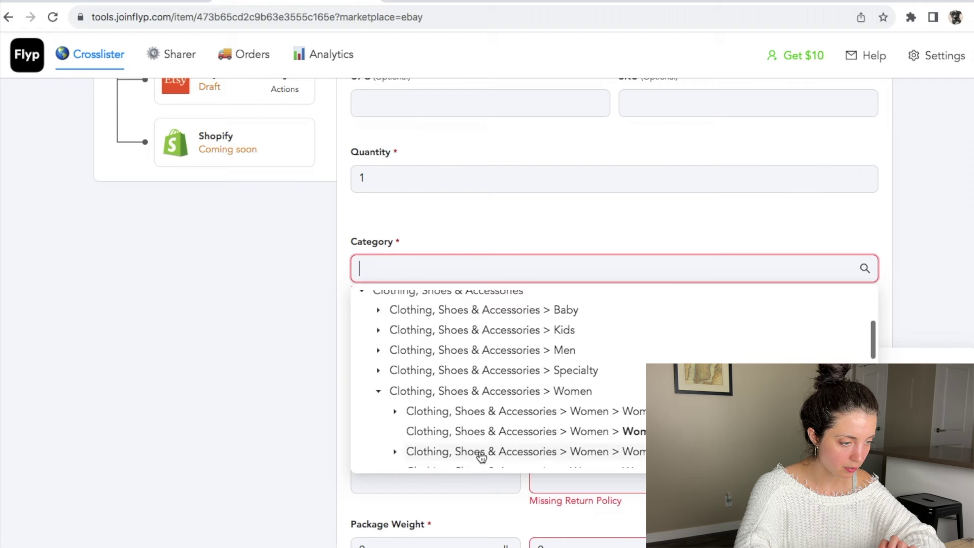
left_click(489, 427)
scroll(490, 427, "down", 8)
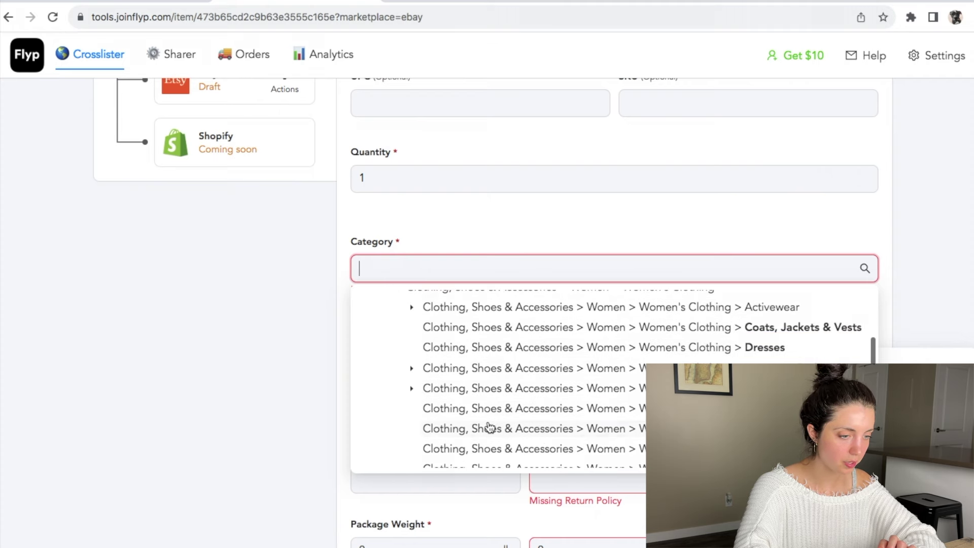
scroll(490, 427, "up", 5)
scroll(489, 430, "down", 5)
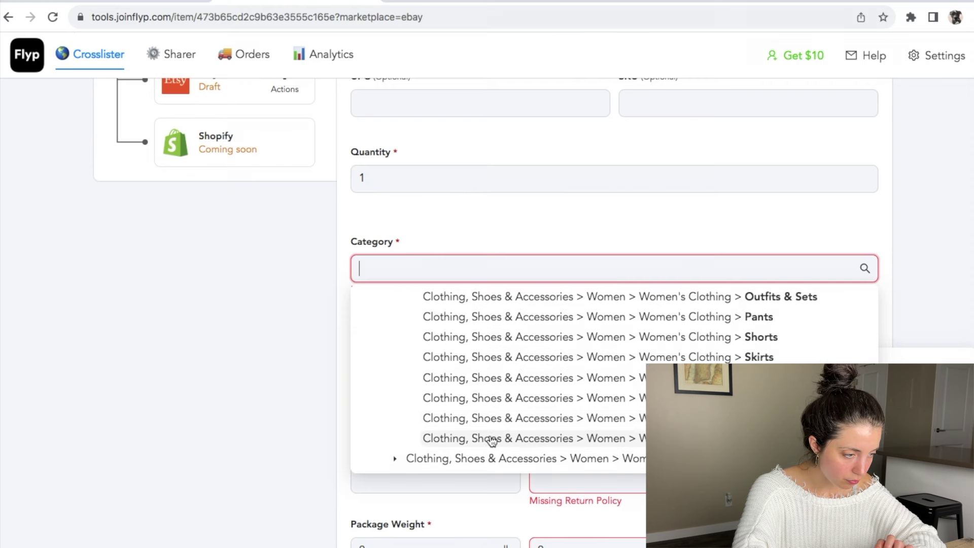
left_click(492, 440)
scroll(470, 339, "down", 1)
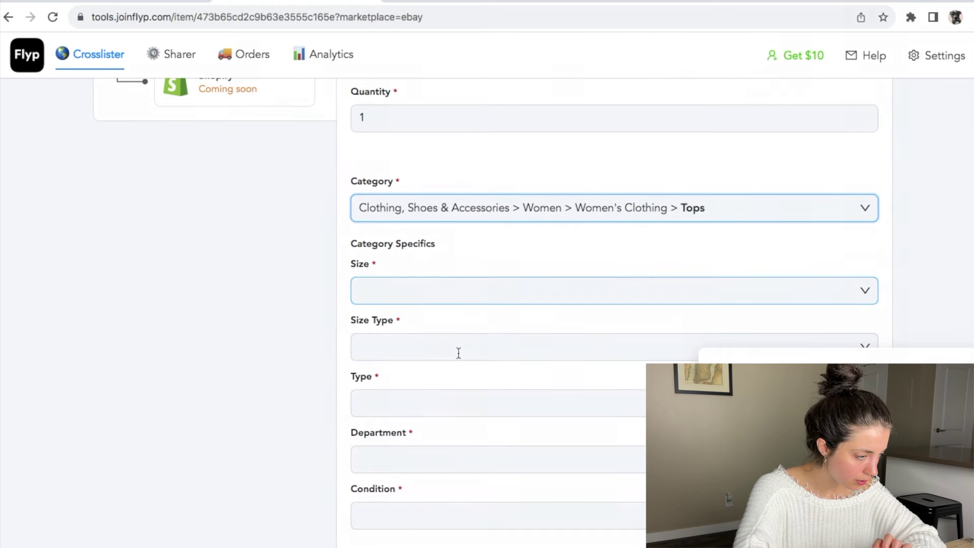
left_click(425, 407)
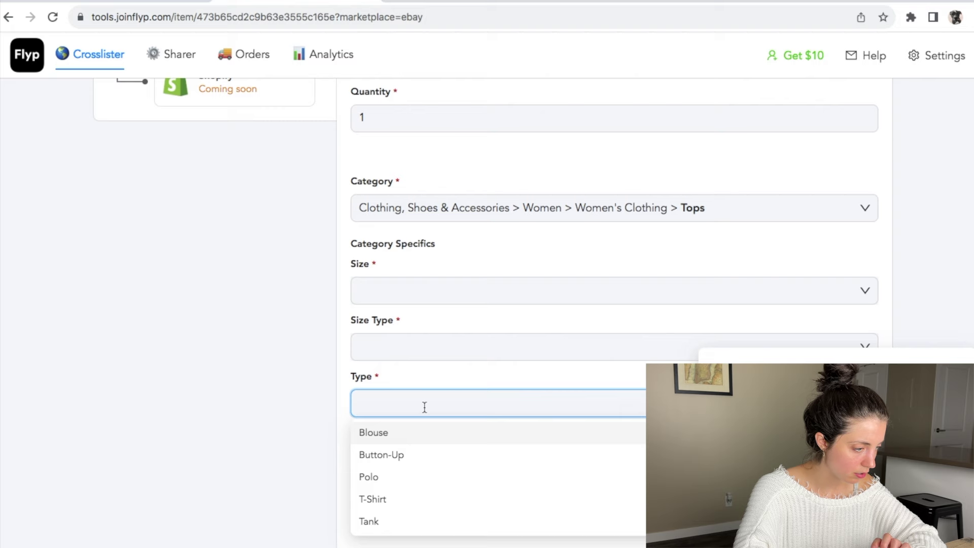
scroll(451, 416, "down", 1)
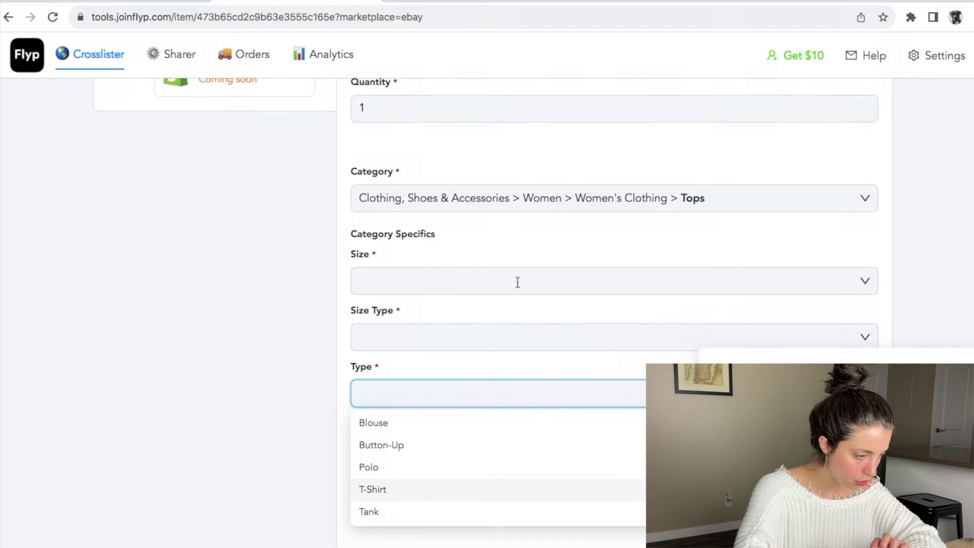
Set the category to Clothing, Shoes & Accessories > Women > Women's Clothing > Activewear > Hoodies & Sweatshirts
left_click(581, 196)
scroll(633, 276, "up", 5)
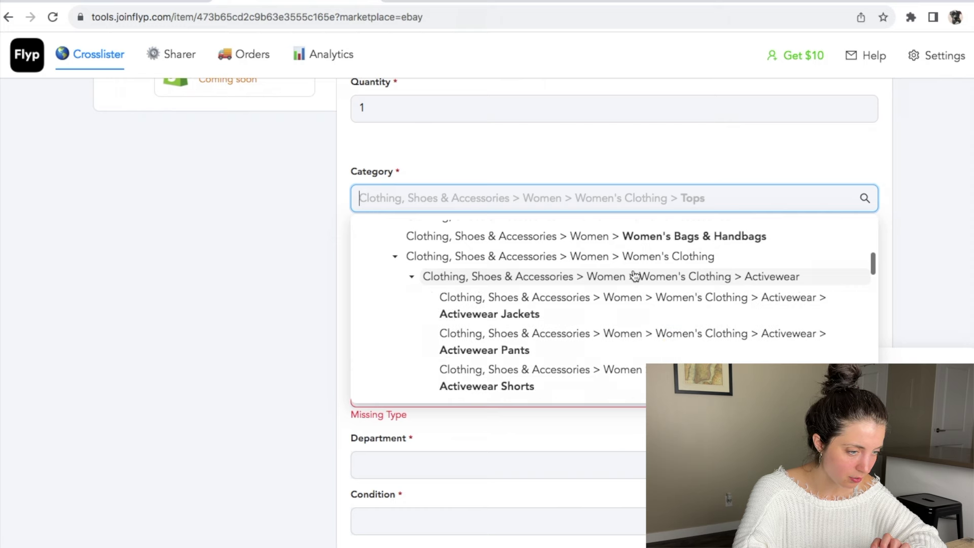
scroll(634, 275, "down", 1)
scroll(634, 277, "down", 1)
scroll(635, 276, "down", 2)
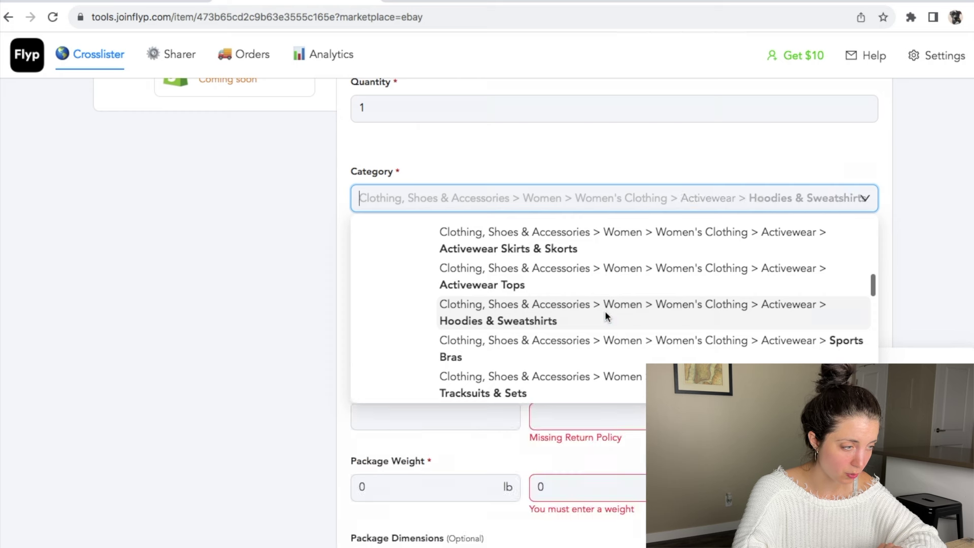
left_click(606, 317)
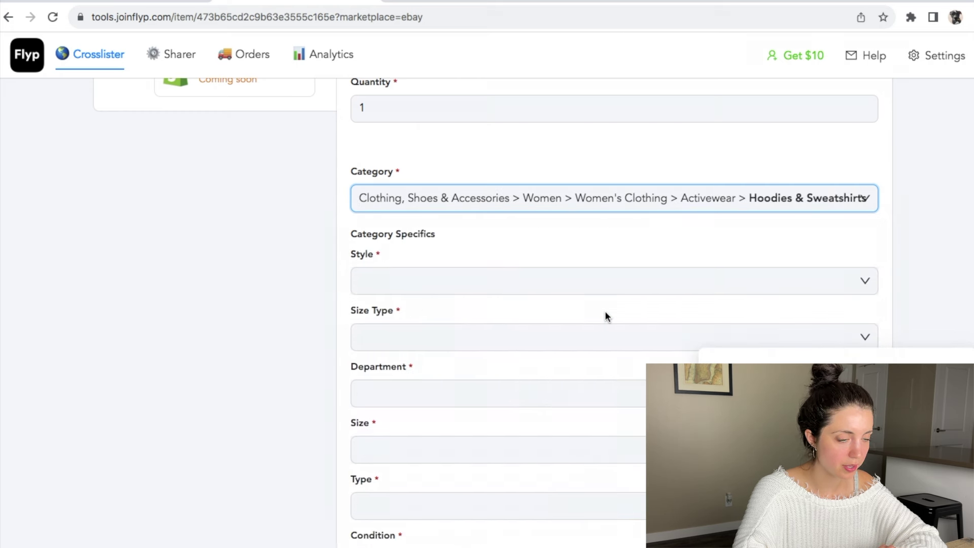
Fill in the category specifics with style Pullover, size type Regular and department Women
left_click(435, 288)
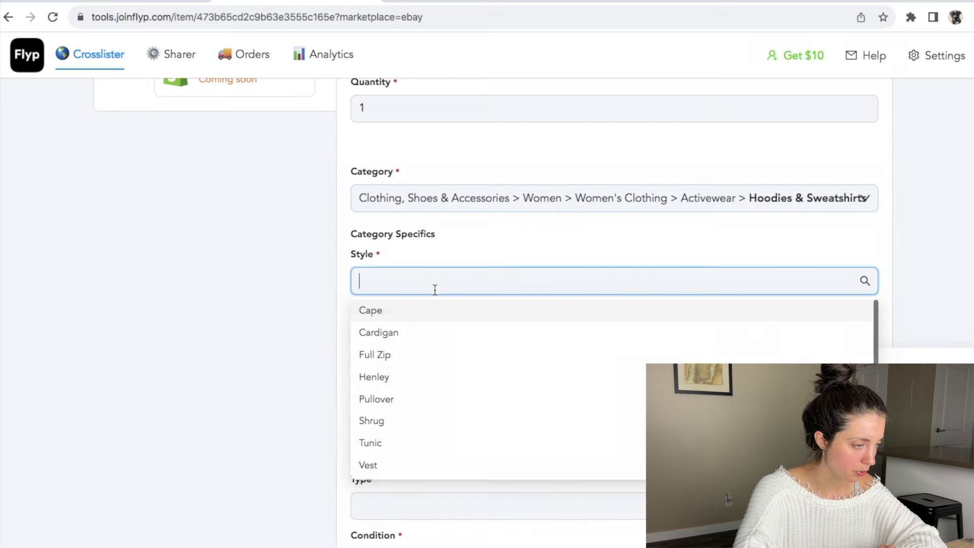
left_click(394, 400)
left_click(395, 330)
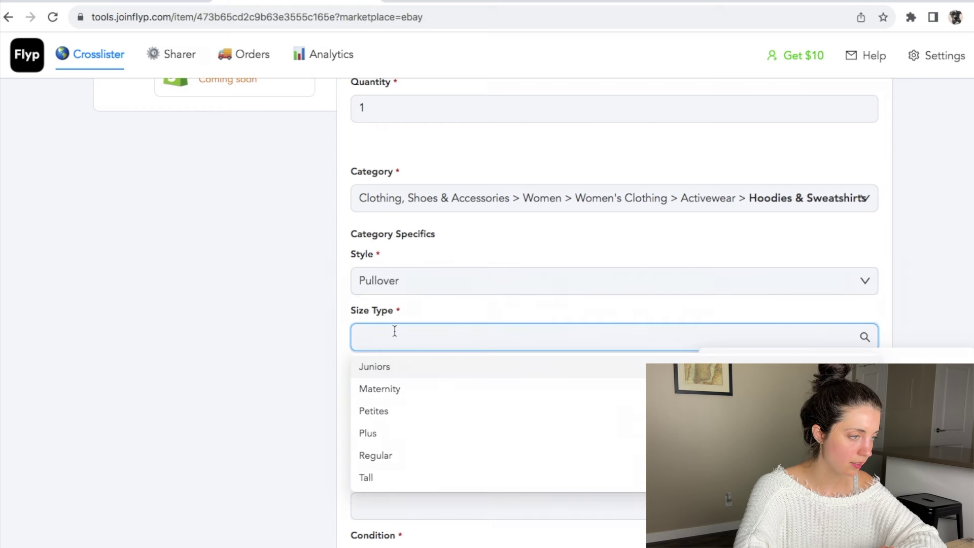
left_click(380, 455)
left_click(394, 389)
scroll(370, 421, "down", 1)
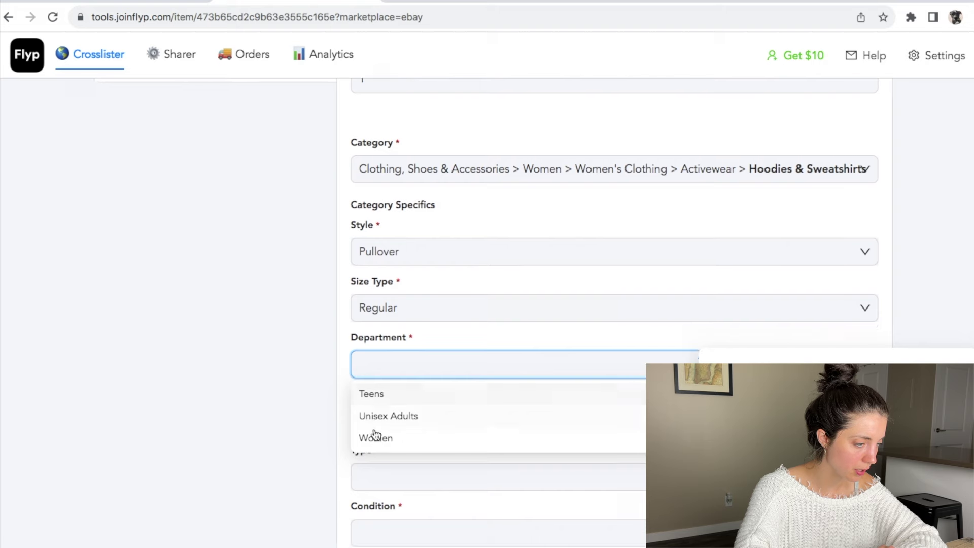
left_click(376, 437)
Set the sweatshirt's size to M in the category specifics
left_click(393, 395)
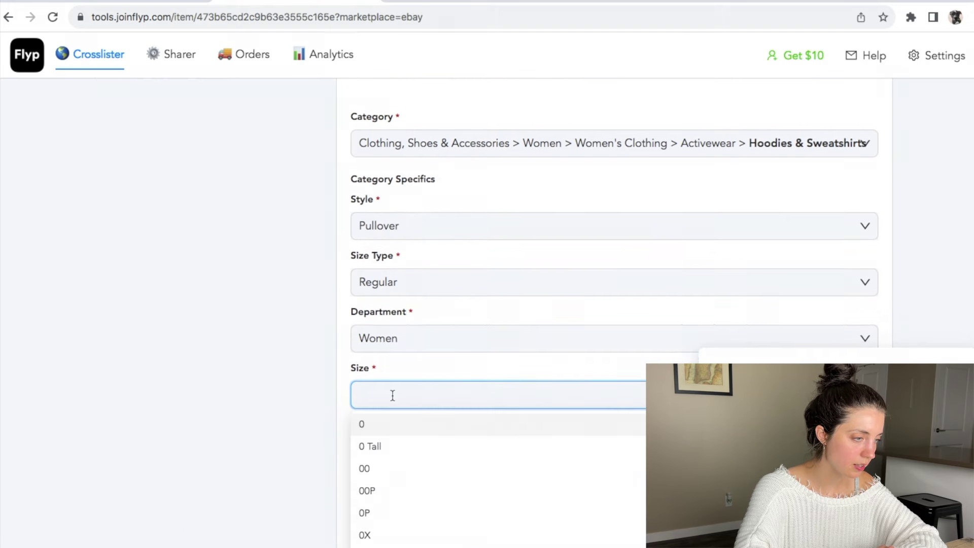
scroll(326, 358, "up", 6)
scroll(325, 355, "down", 6)
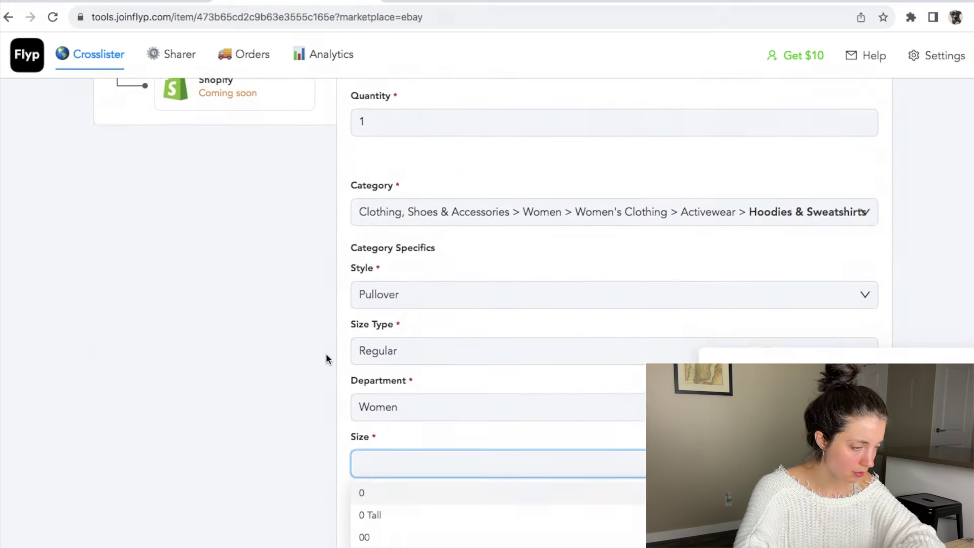
type("M")
left_click(380, 439)
Set the item type to Sweatshirt and the condition to Pre-owned
scroll(377, 440, "down", 2)
left_click(402, 377)
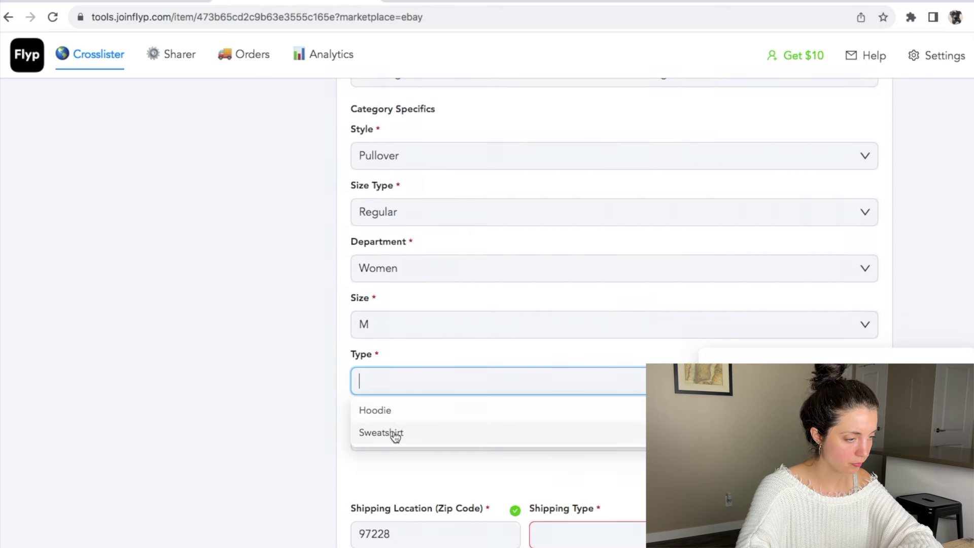
left_click(394, 433)
scroll(394, 432, "down", 2)
left_click(411, 340)
left_click(398, 440)
Set the eBay shipping type to Flat and the handling time to 2 Business Days
scroll(401, 441, "down", 4)
left_click(568, 238)
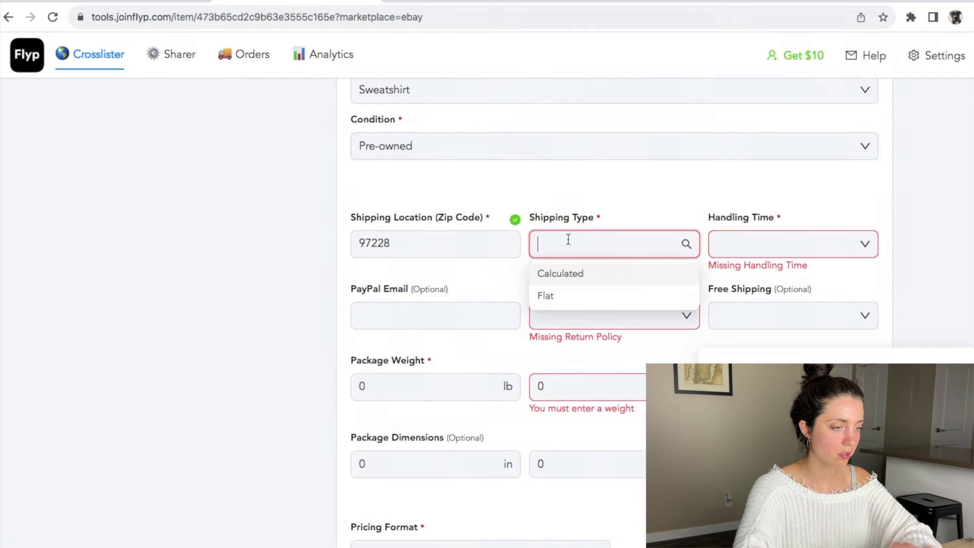
left_click(561, 297)
left_click(734, 237)
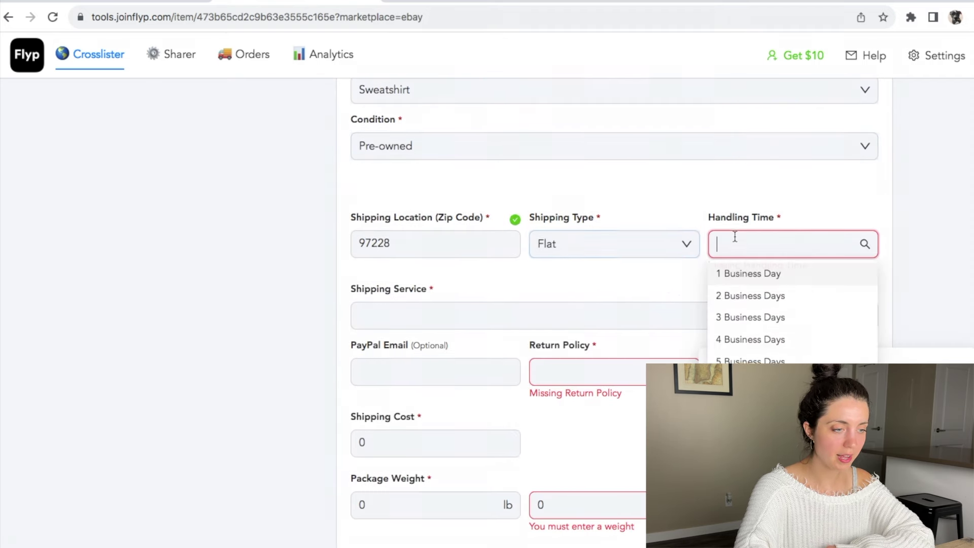
left_click(731, 295)
Choose USPS Ground Advantage (2 to 5 business days) as the shipping service and 30 Day Returns Accepted as the return policy
left_click(479, 299)
type("ground")
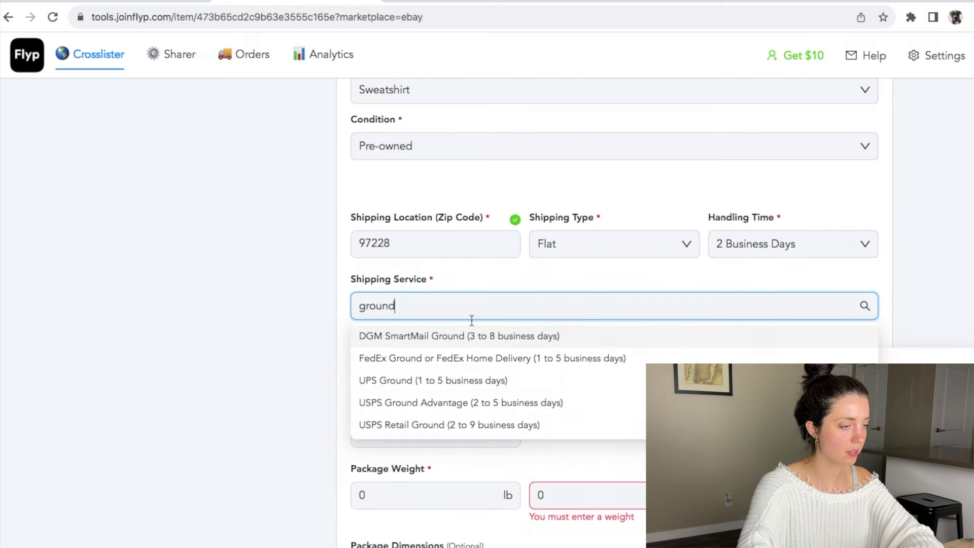
left_click(435, 404)
scroll(435, 397, "down", 2)
left_click(539, 278)
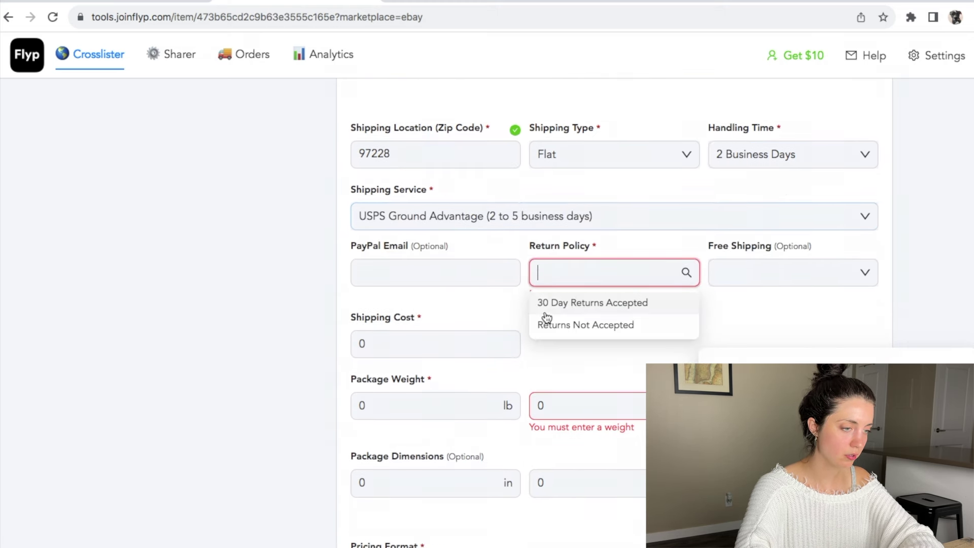
left_click(550, 303)
Set the shipping cost to 6.99 and the package weight to 15 oz
scroll(447, 289, "down", 1)
double_click(409, 269)
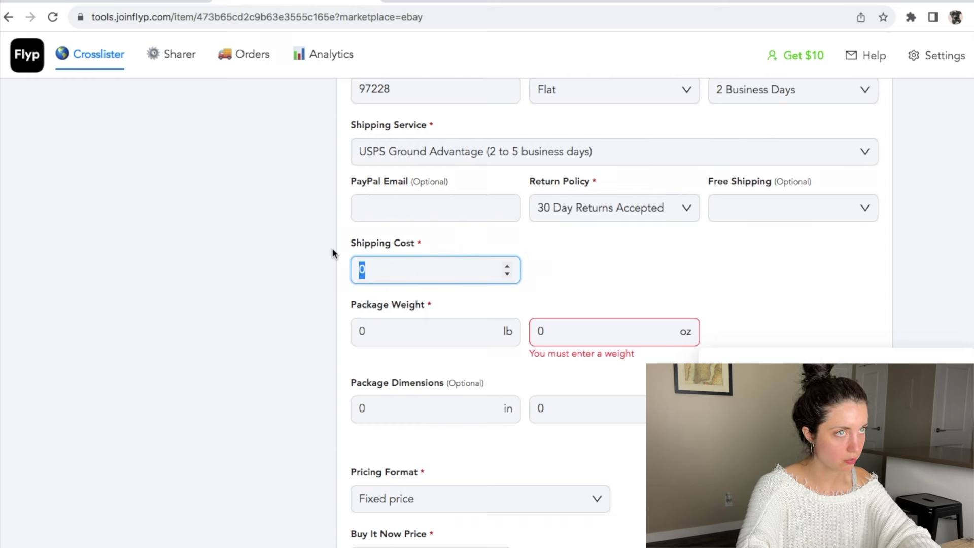
type("6.99")
double_click(569, 331)
type("15")
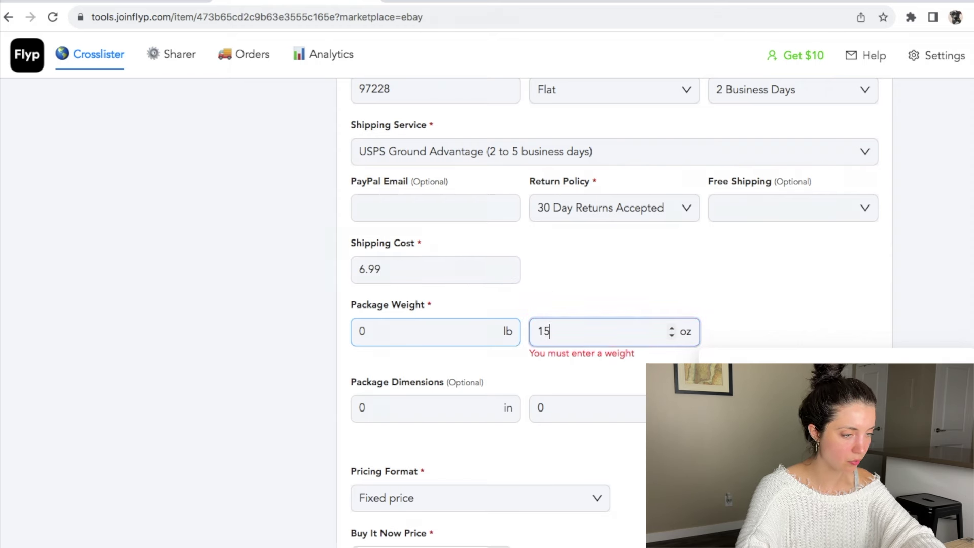
Allow best offers on the sweatshirt's fixed-price listing
scroll(598, 259, "down", 2)
scroll(599, 260, "down", 3)
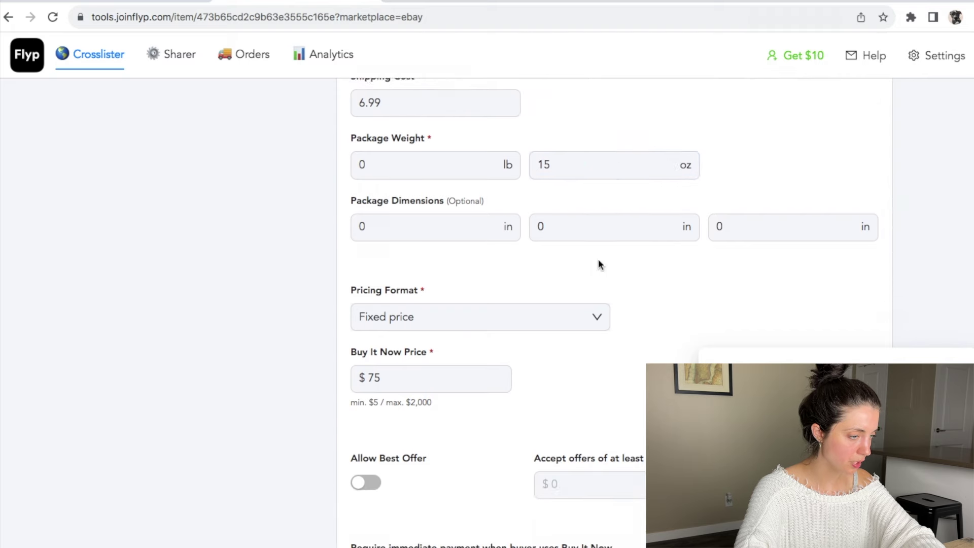
left_click(366, 378)
scroll(369, 379, "down", 3)
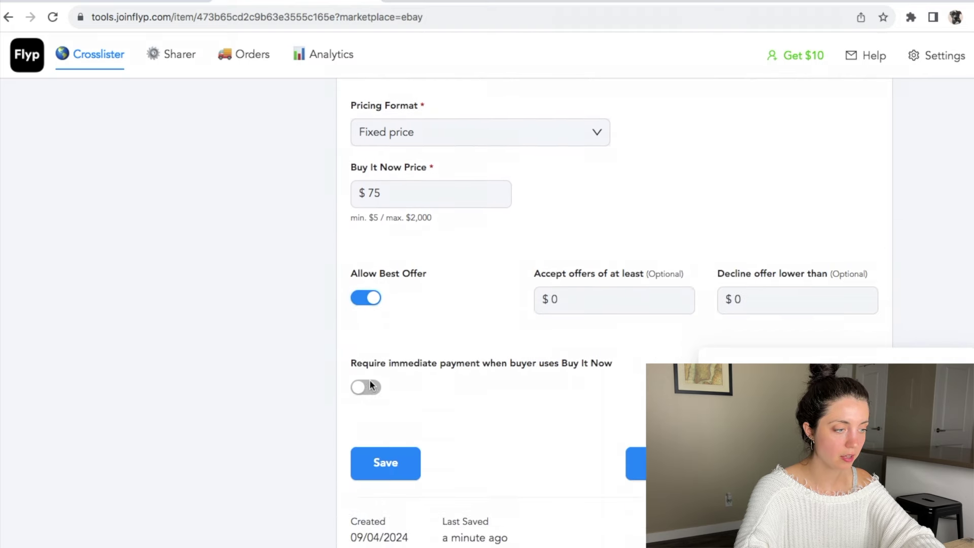
List the sweatshirt on eBay and view the published listing
left_click(636, 397)
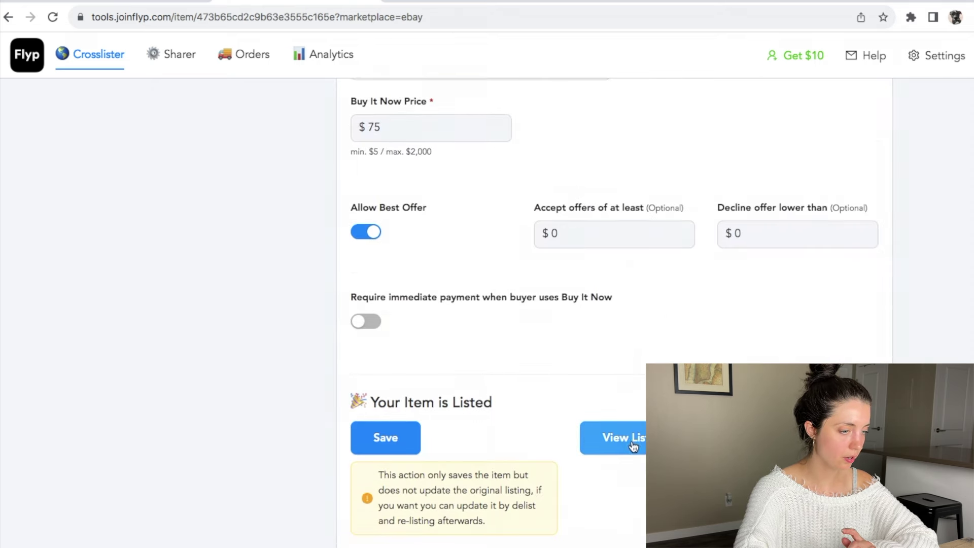
left_click(634, 439)
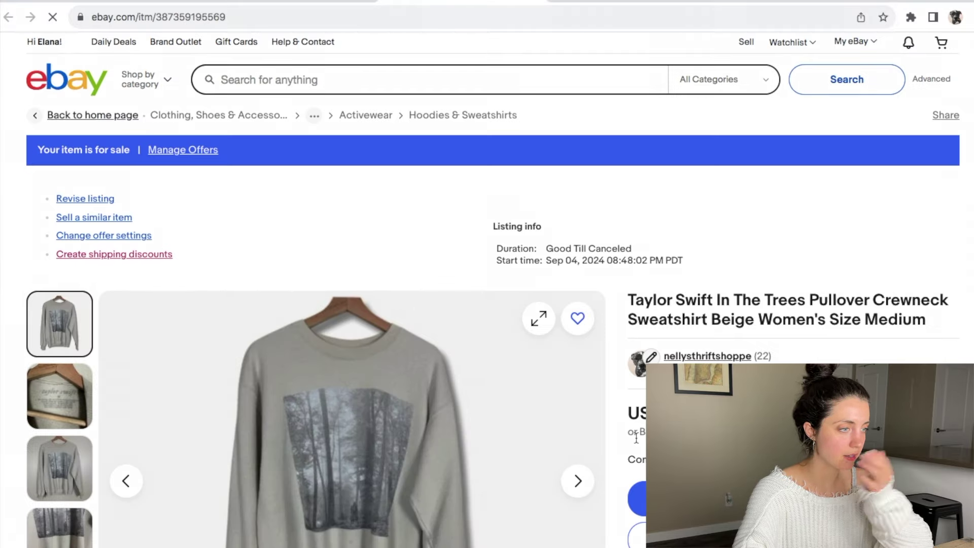
scroll(636, 438, "down", 3)
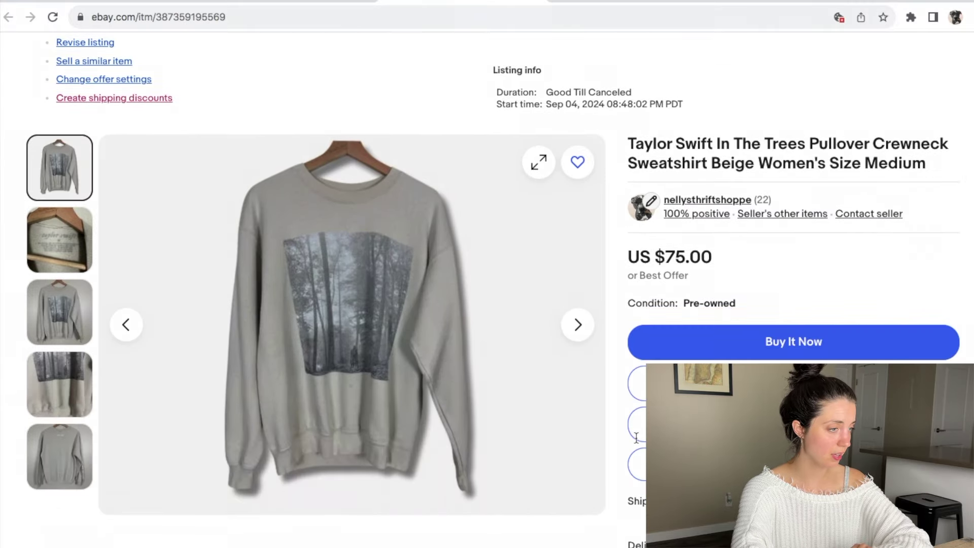
Switch to Poshmark and open the draft listing of the red North Face fleece jacket at its title field
left_click(140, 2)
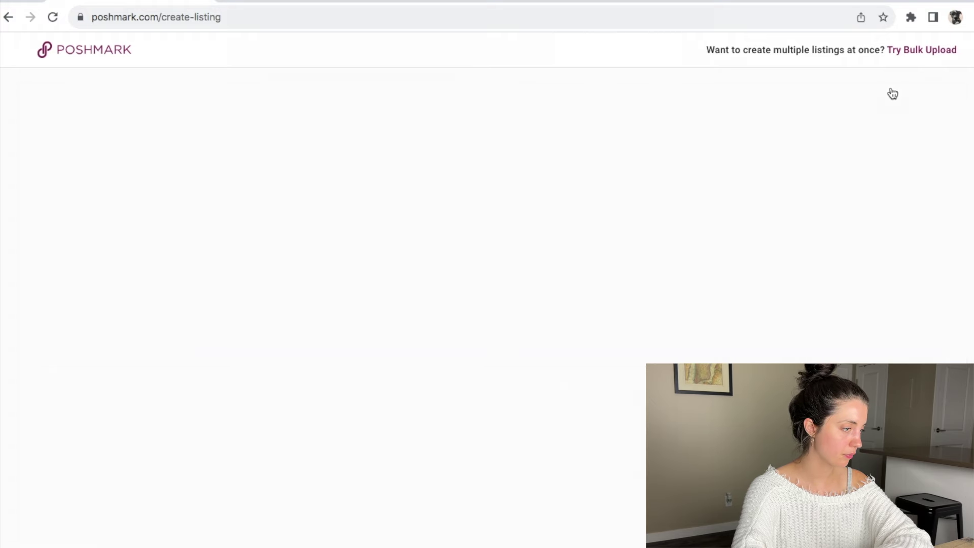
left_click(125, 269)
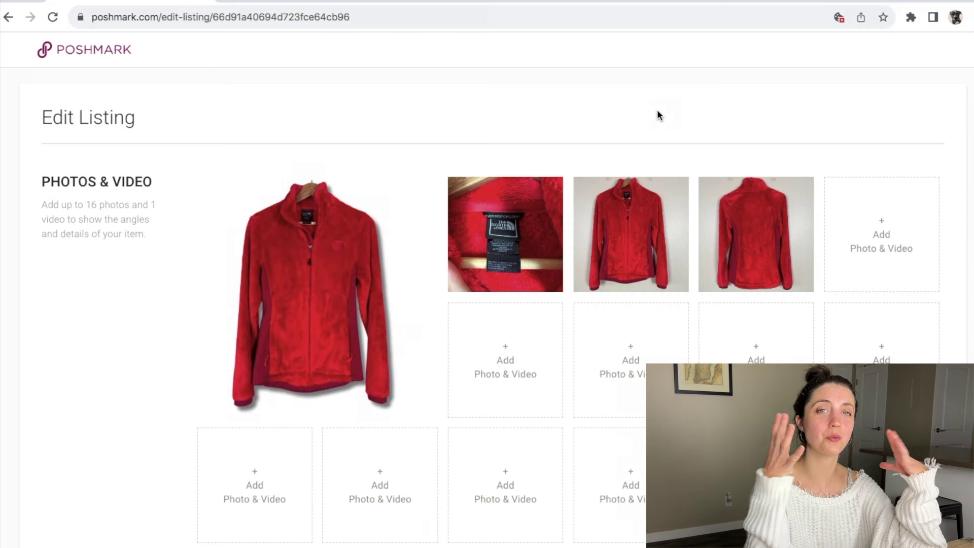
scroll(657, 108, "down", 8)
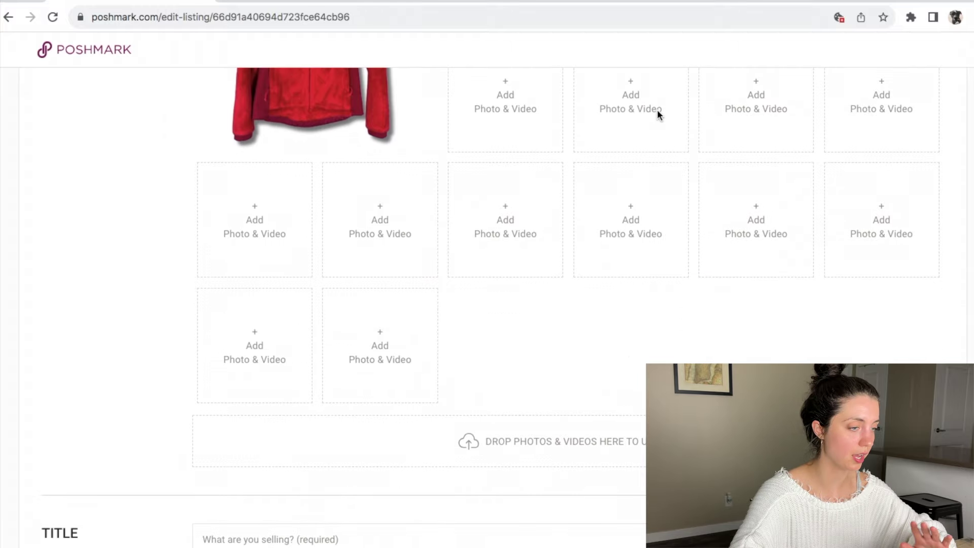
left_click(508, 302)
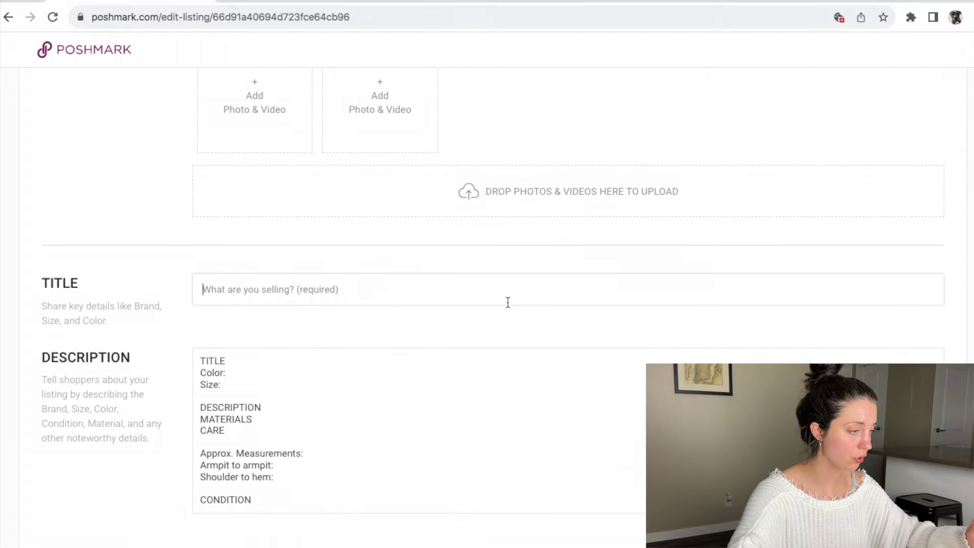
Look over the jacket draft's photos, title field and description template, and glance at the inventory spreadsheet
key("ctrl+Right")
key("ctrl+Left")
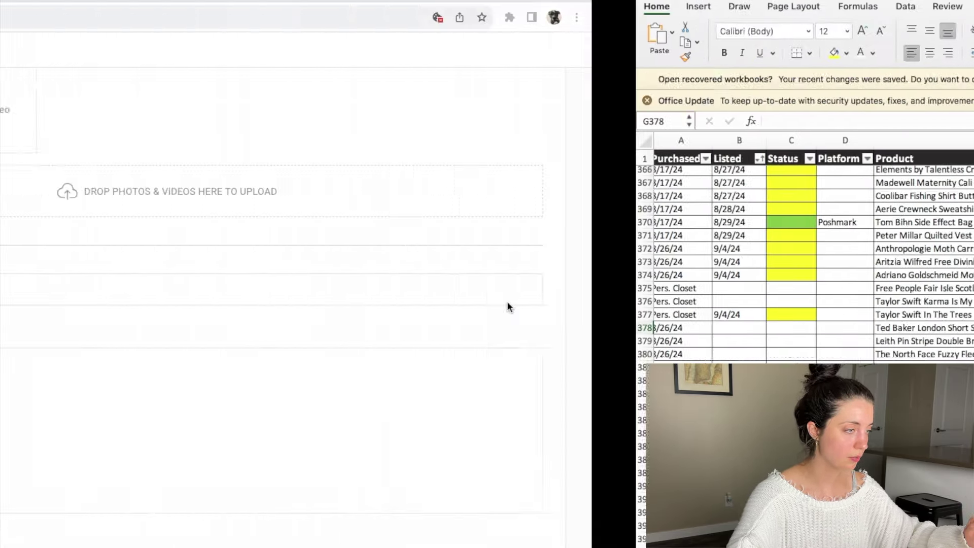
left_click(543, 294)
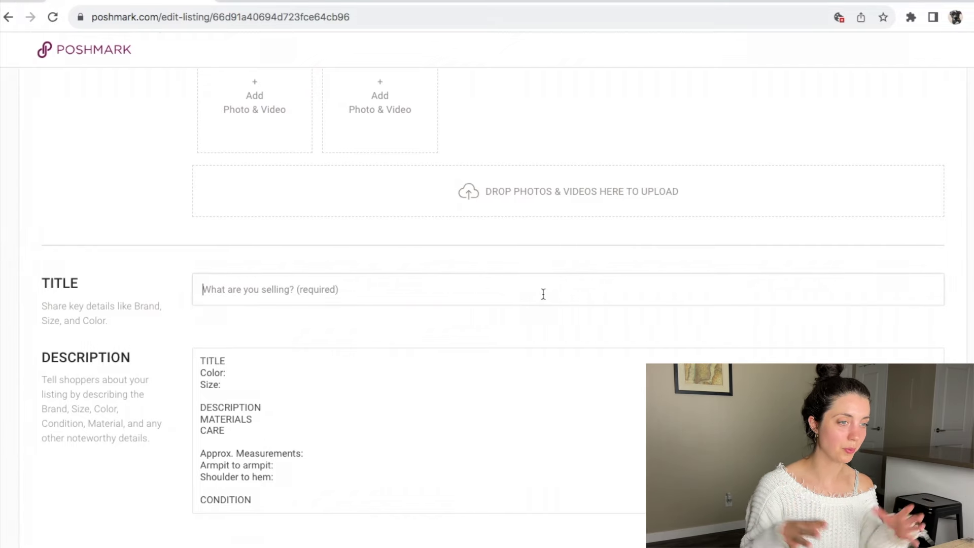
scroll(471, 289, "up", 8)
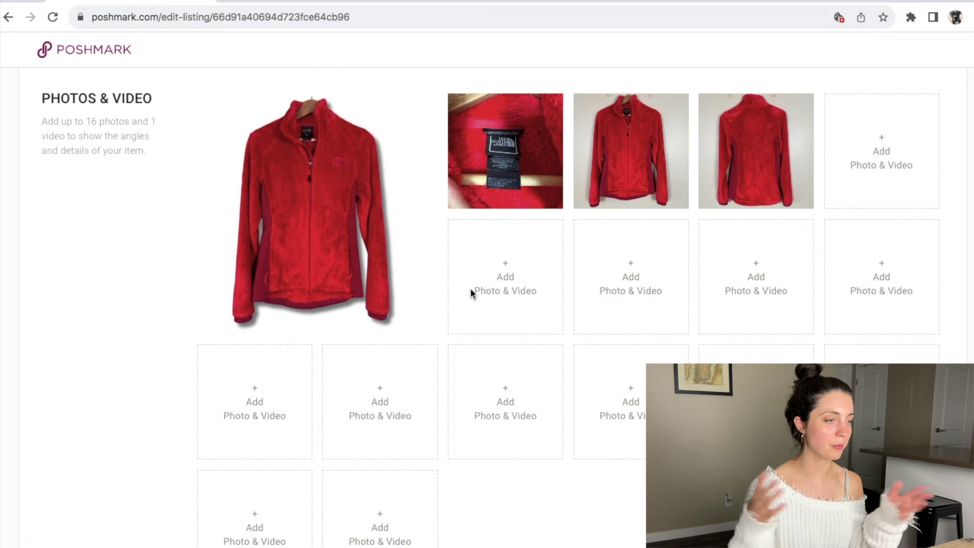
scroll(471, 287, "down", 5)
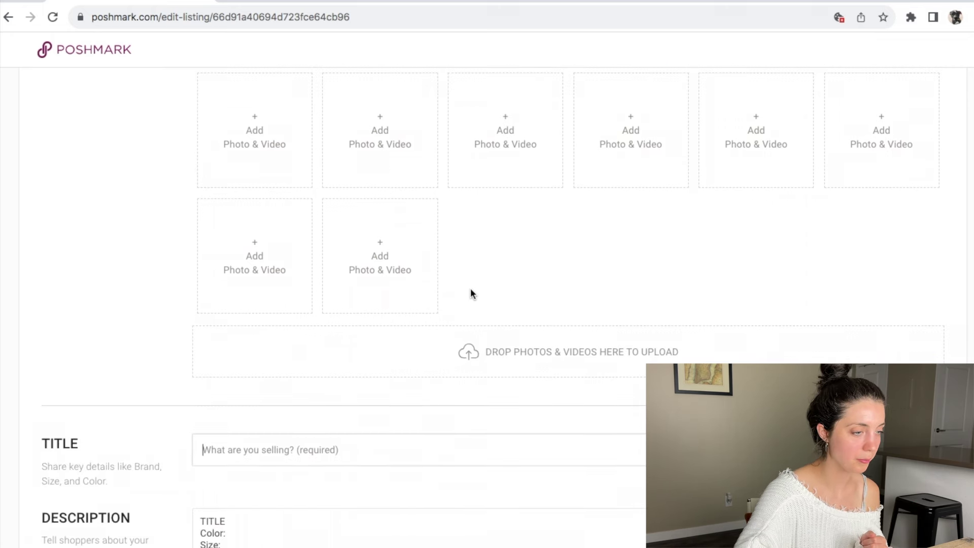
left_click(382, 446)
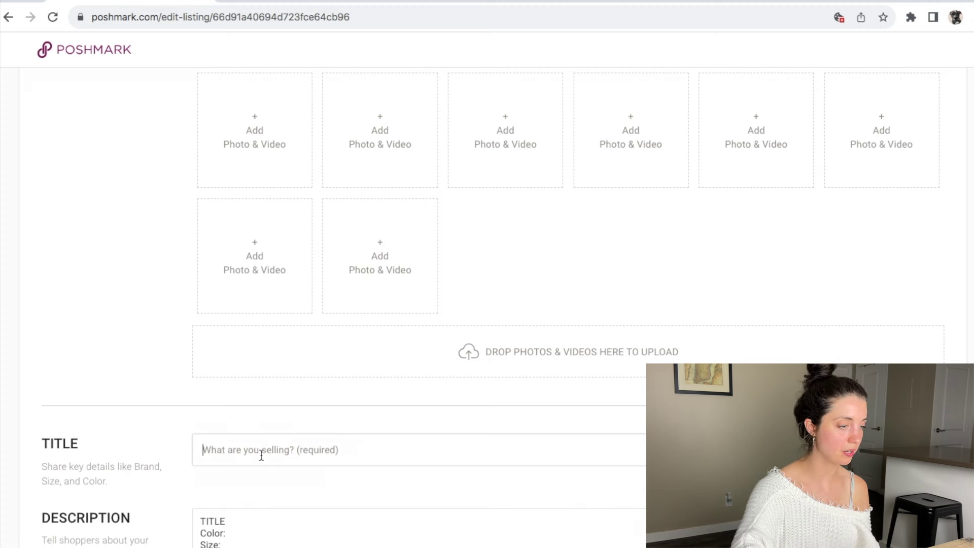
scroll(261, 456, "down", 1)
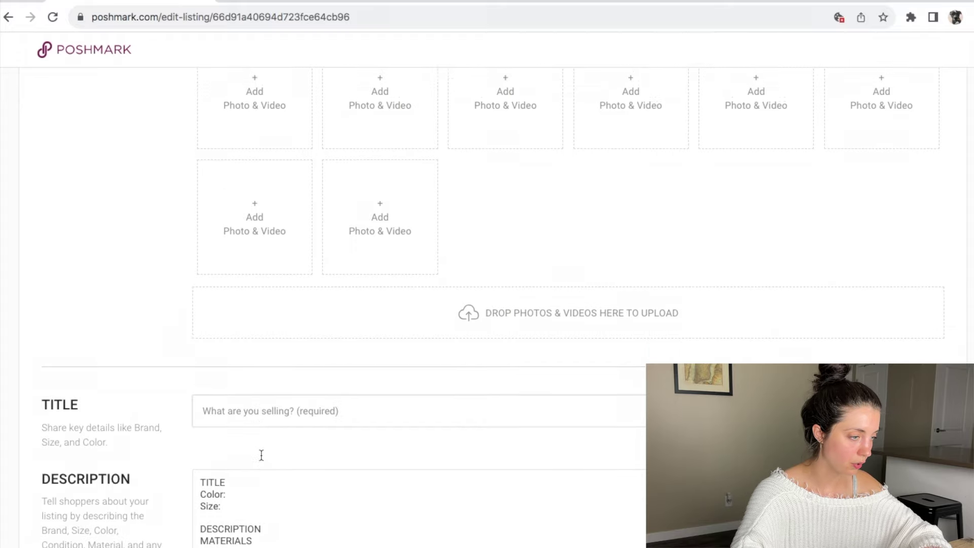
scroll(261, 455, "up", 6)
scroll(261, 455, "up", 2)
Copy "The North Face Fuzzy Fleece Jacket Red Pink Small" from the inventory spreadsheet into the Poshmark listing's title
scroll(261, 455, "down", 5)
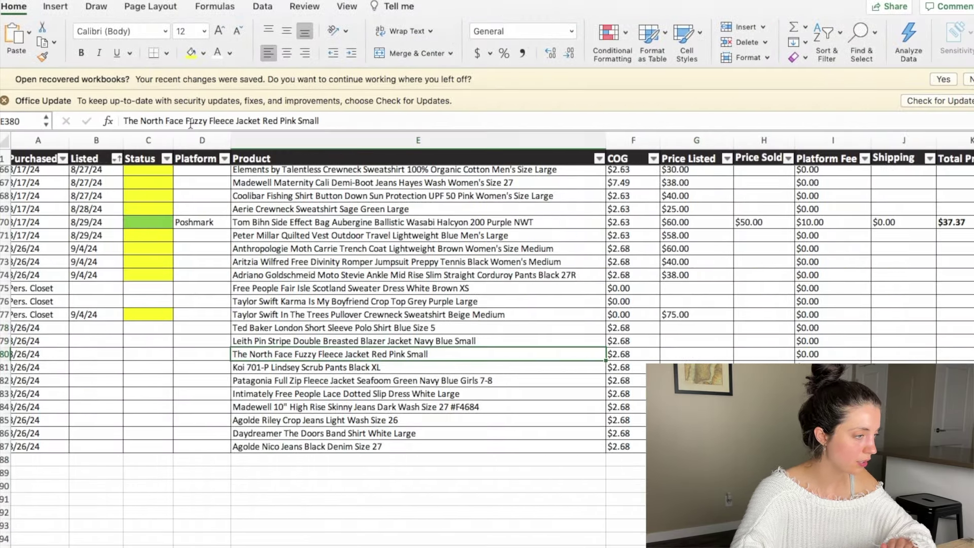
triple_click(191, 122)
key("super+c")
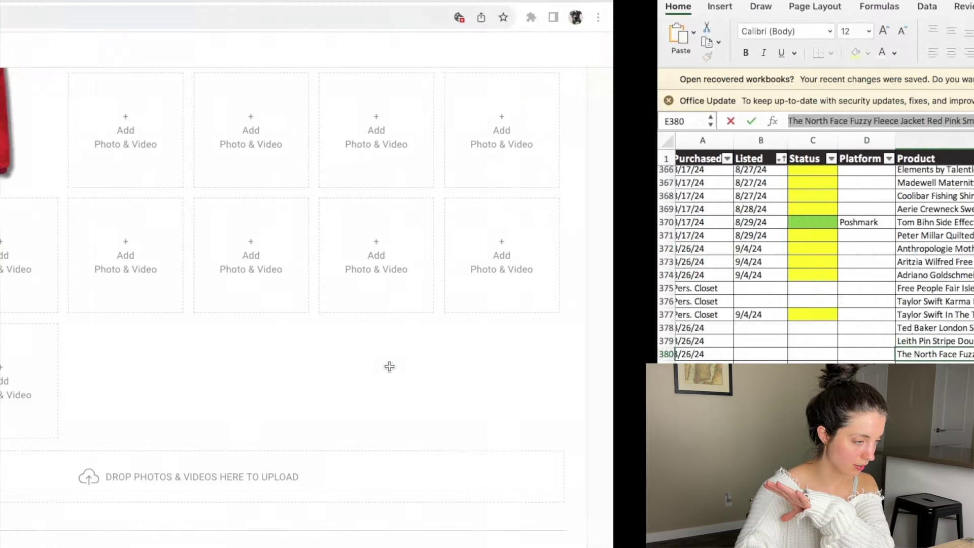
scroll(389, 365, "down", 3)
left_click(352, 420)
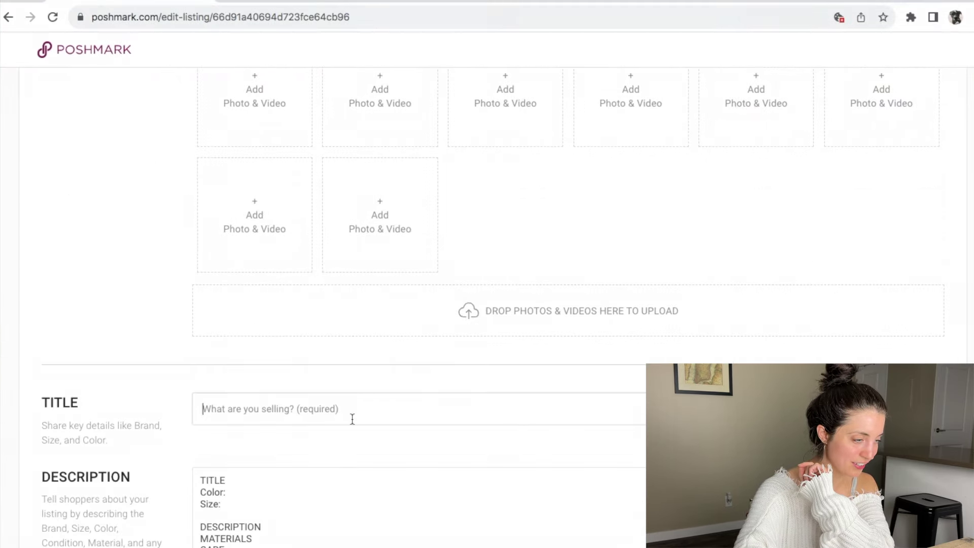
key("super+v")
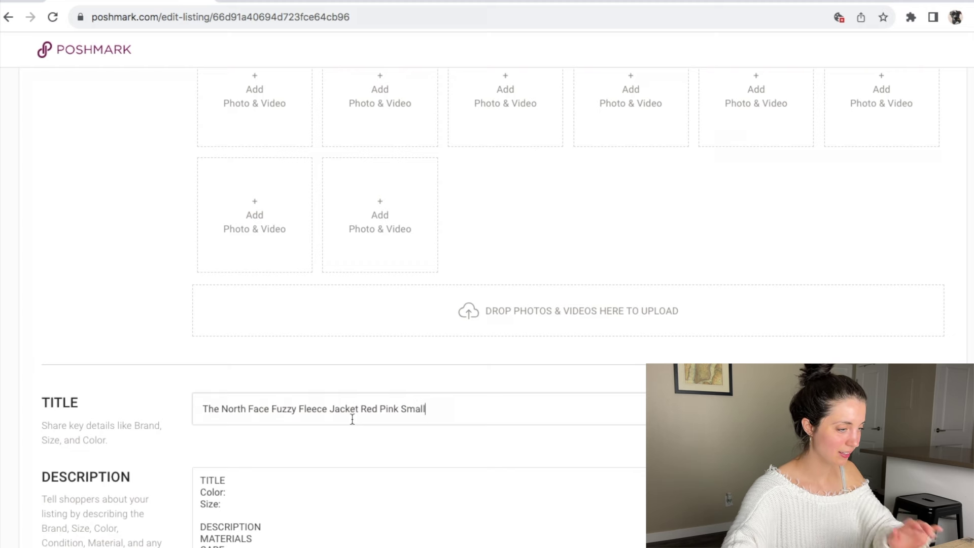
Replace the TITLE placeholder in the description with "The North Face Fuzzy Fleece Jacket", leaving out the colors and size
scroll(353, 419, "down", 2)
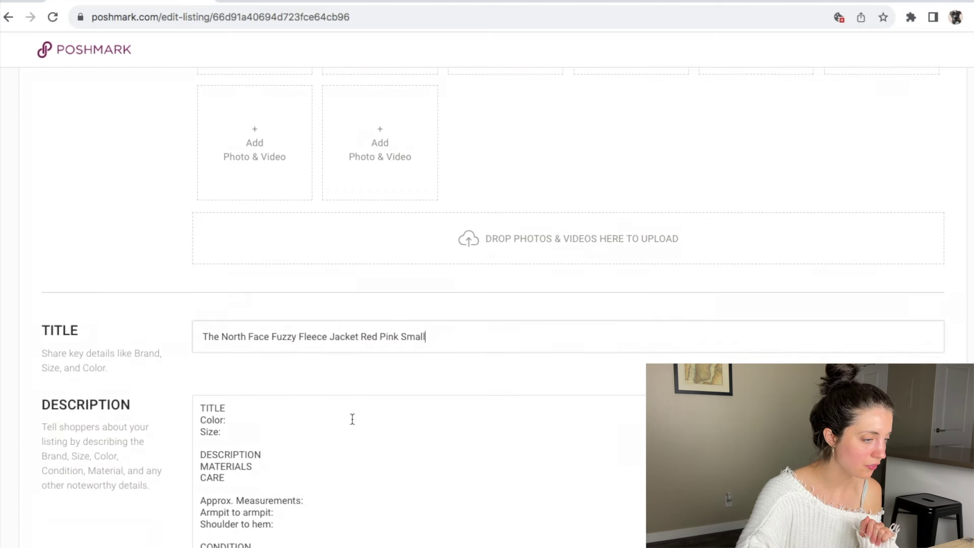
double_click(217, 377)
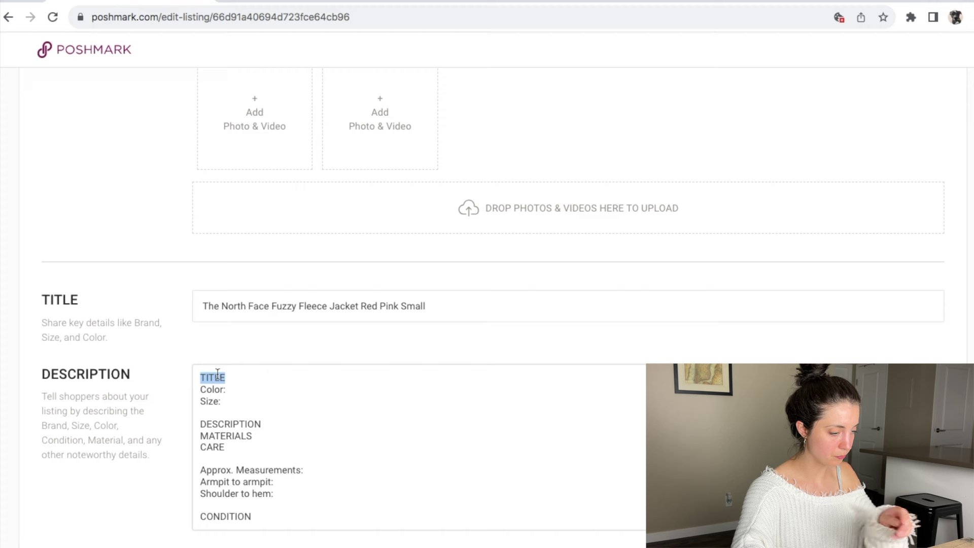
key("super+v")
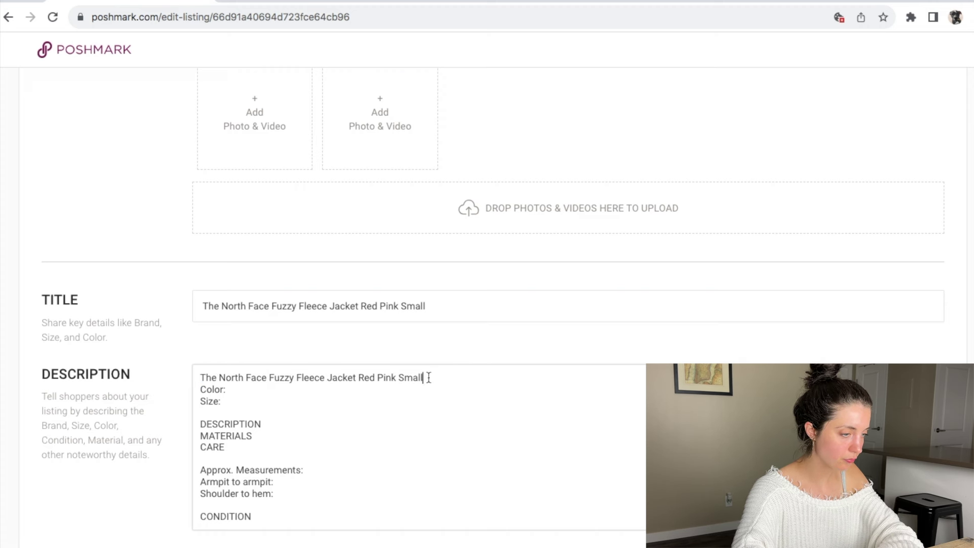
left_click_drag(428, 378, 357, 378)
key("BackSpace")
Fill in the description's color as "Red, Pink" and its size as "Small"
left_click(270, 393)
type("Red, Pink ")
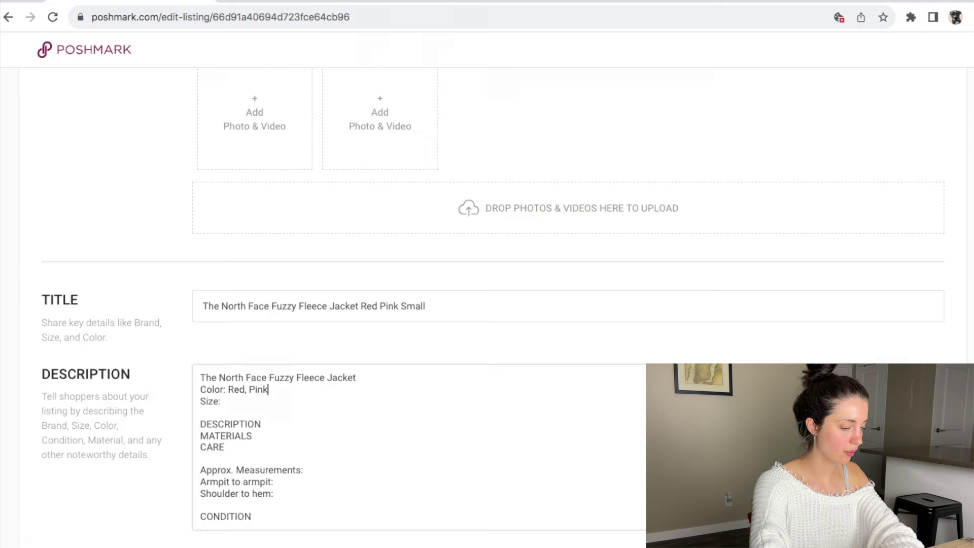
type("Size: Small")
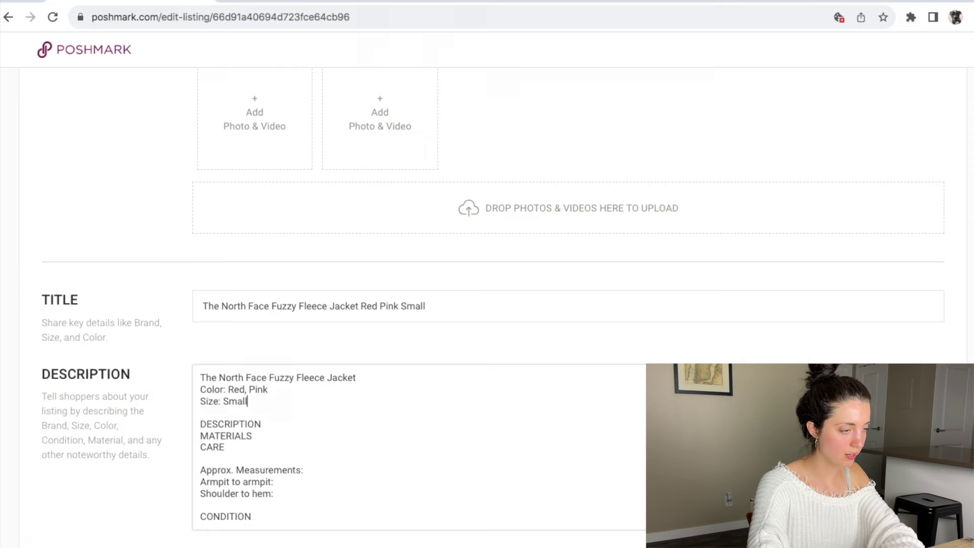
Expand the listing title with "Outdoor Winter" before the colors and "Women's Size" before "Small"
left_click(402, 307)
type("Women's Size ")
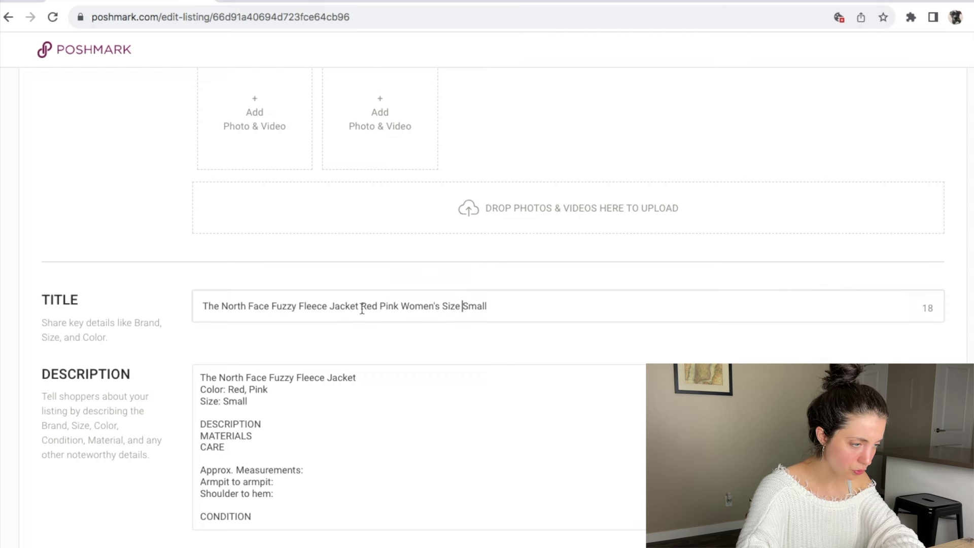
type("Outdoor ")
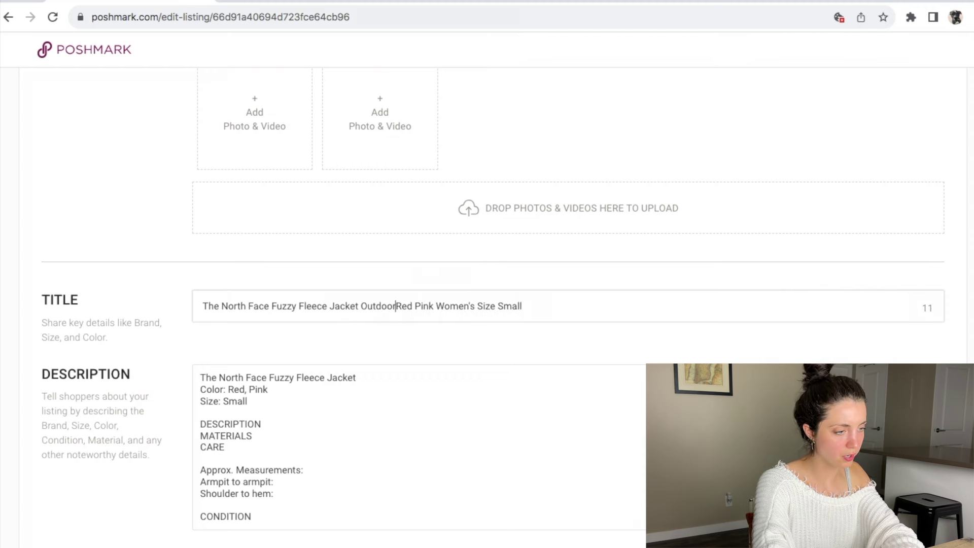
type("W")
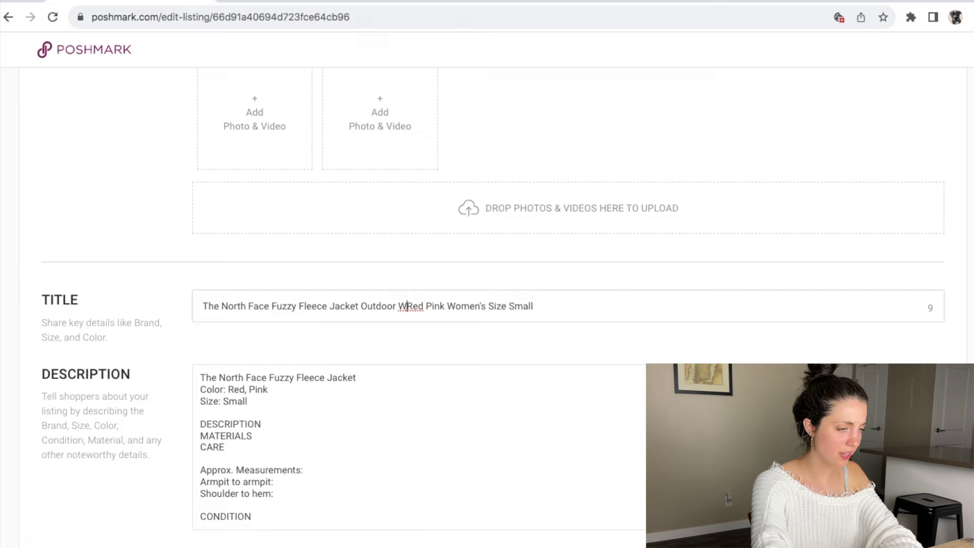
type("inter")
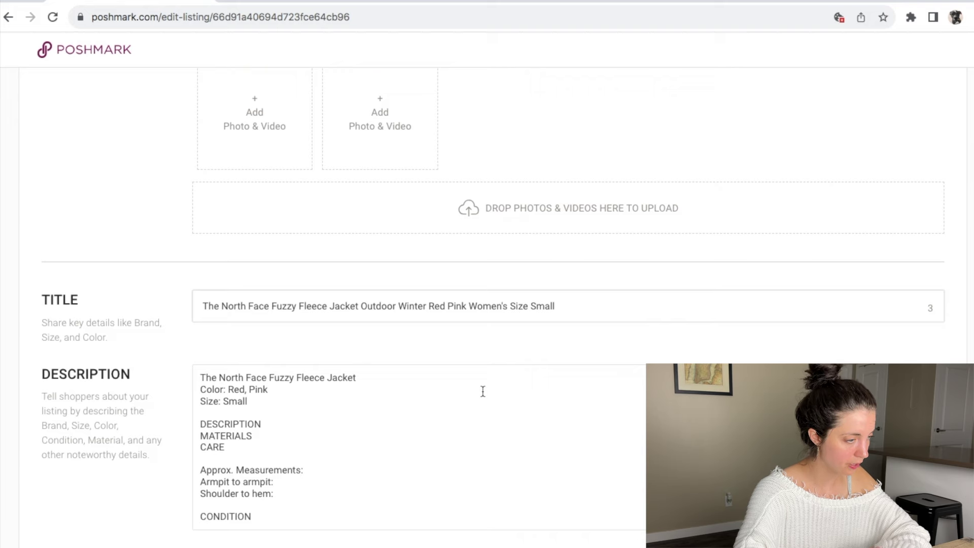
Replace the DESCRIPTION placeholder in the listing description with "Full zip"
left_click(413, 408)
scroll(413, 408, "down", 2)
scroll(414, 408, "up", 10)
scroll(414, 409, "down", 8)
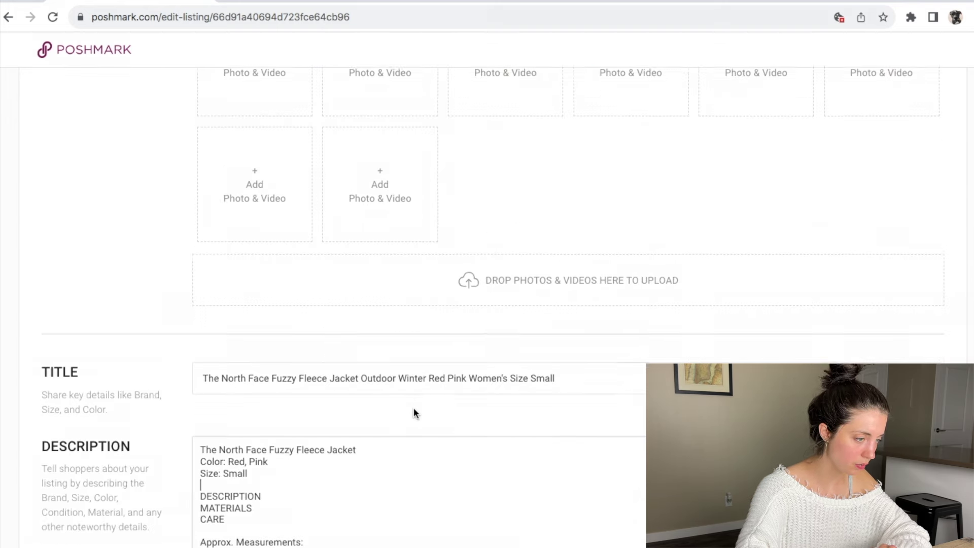
scroll(414, 409, "down", 2)
scroll(414, 408, "down", 2)
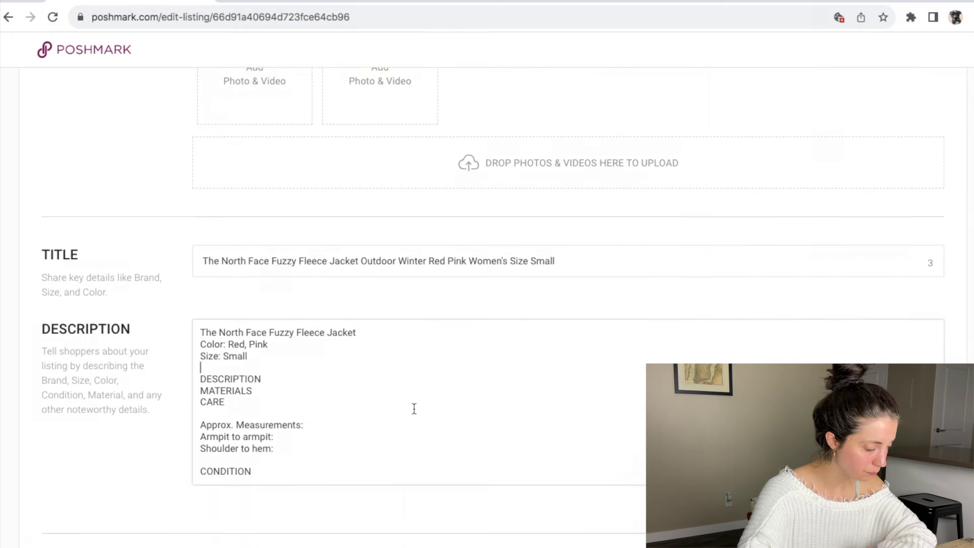
scroll(414, 408, "down", 2)
double_click(248, 333)
type("Full zip")
Check the jacket photos and add "Zippered hand pockets" on a new line below "Full zip"
scroll(318, 254, "up", 10)
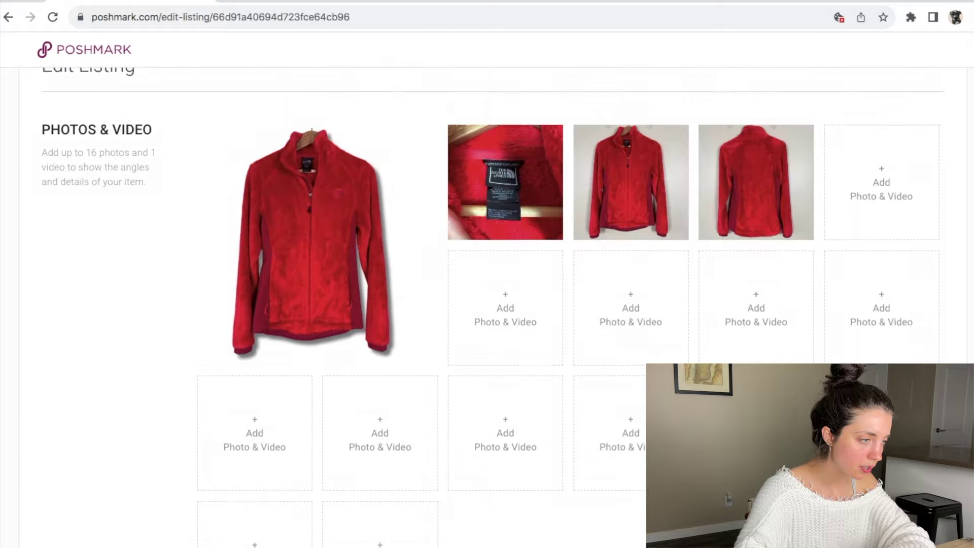
scroll(134, 379, "down", 20)
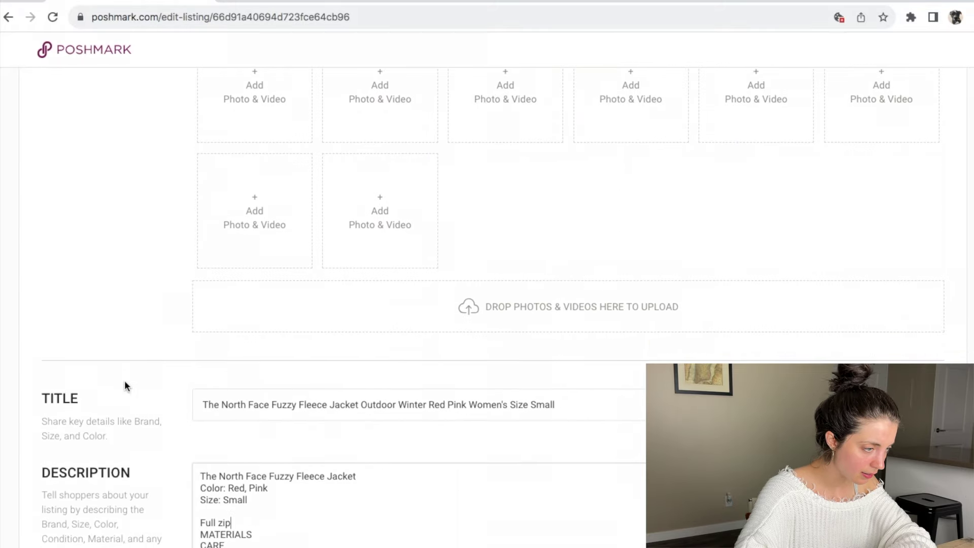
key("Return")
type("Zippered hand pockets")
Read the fabric content in the tag photo and replace the MATERIALS placeholder with "100% polyester"
scroll(487, 305, "up", 2)
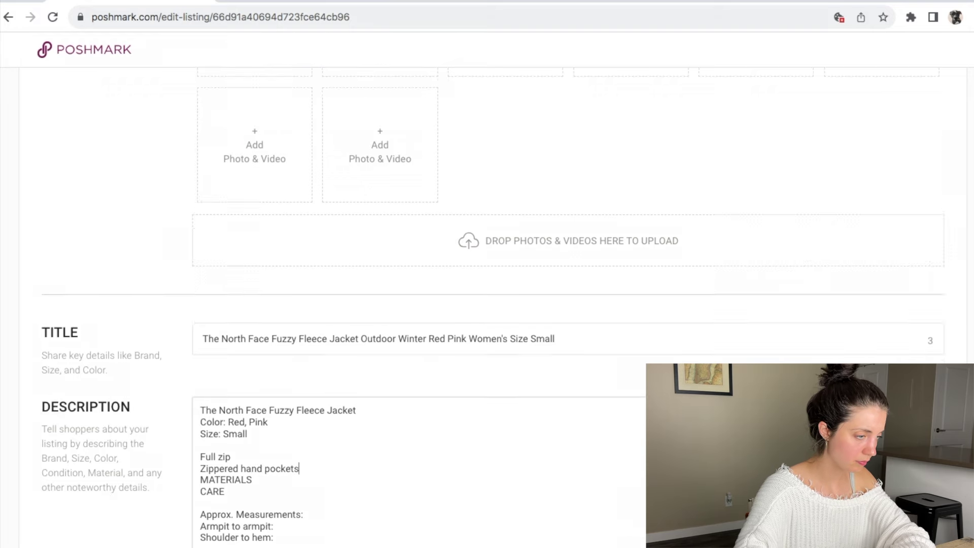
scroll(358, 254, "up", 7)
mouse_move(380, 342)
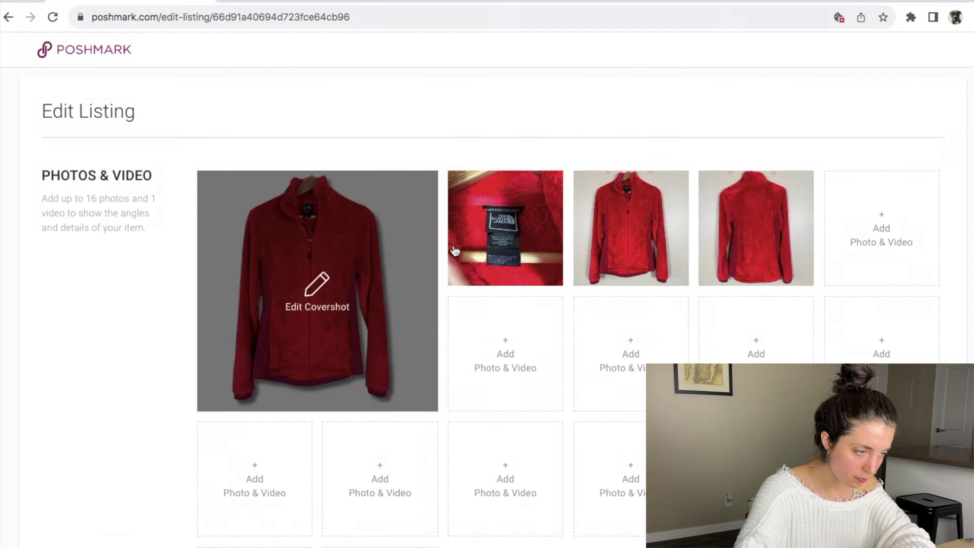
left_click(476, 276)
scroll(497, 319, "up", 5)
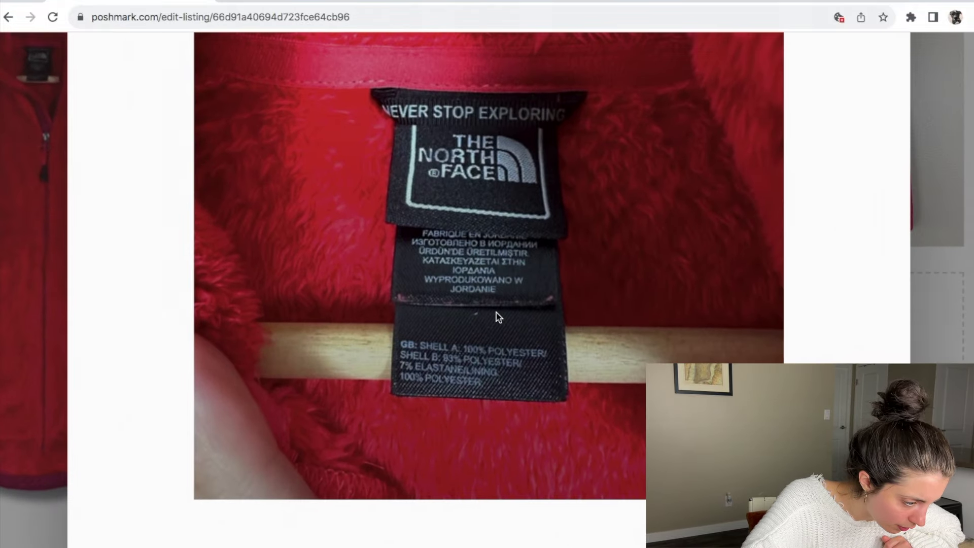
scroll(484, 393, "down", 5)
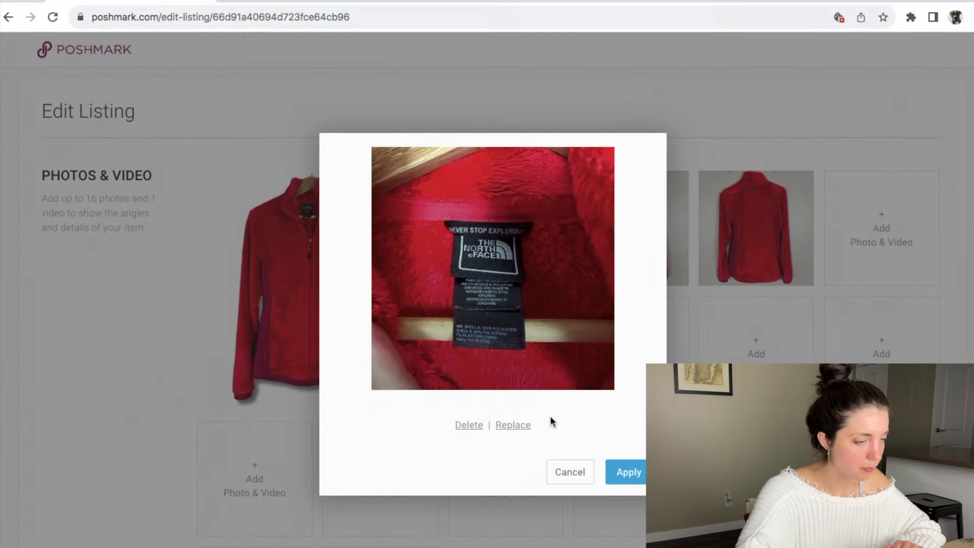
left_click(581, 479)
scroll(583, 482, "down", 10)
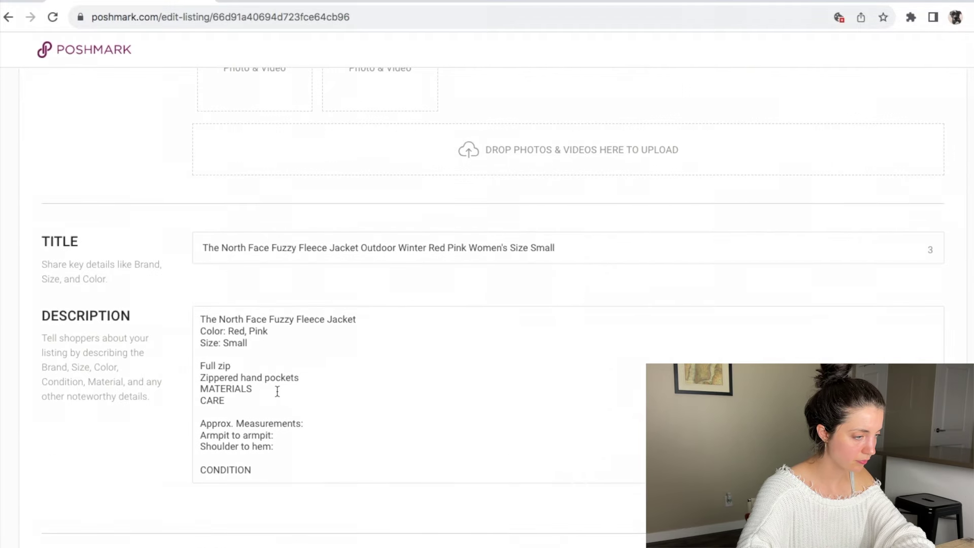
double_click(239, 388)
type("100% polyester")
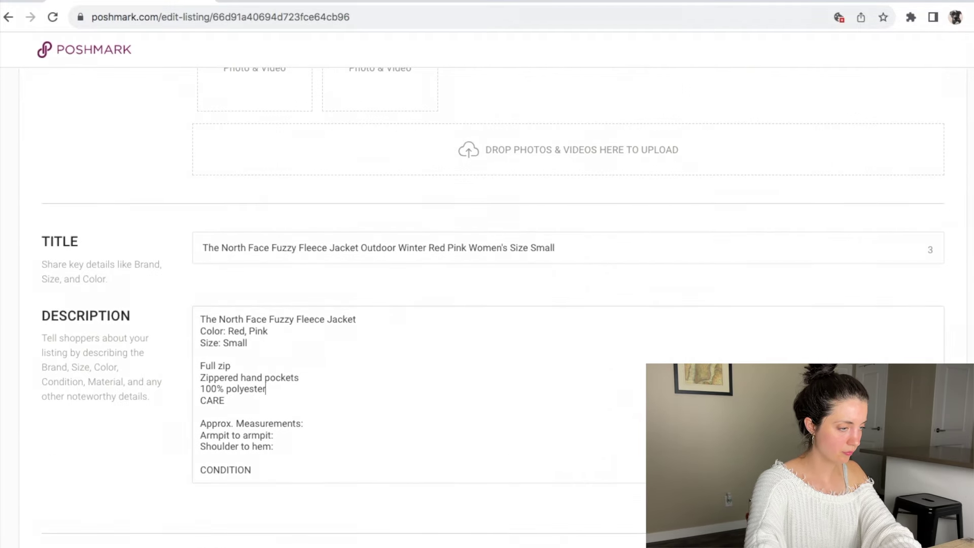
Delete the CARE line and fill in the measurements as 16" armpit to armpit and 24" shoulder to hem
double_click(212, 401)
key("BackSpace")
key("BackSpace")
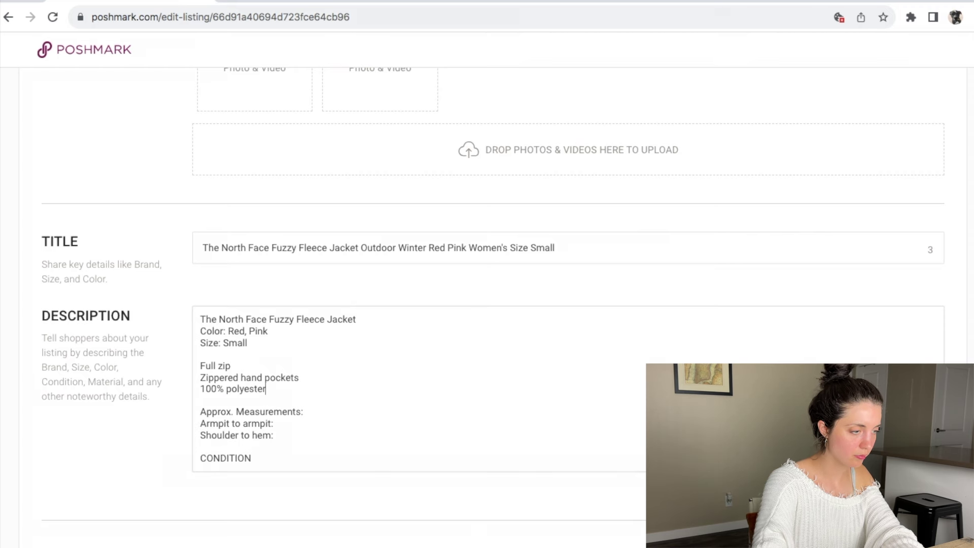
left_click(297, 427)
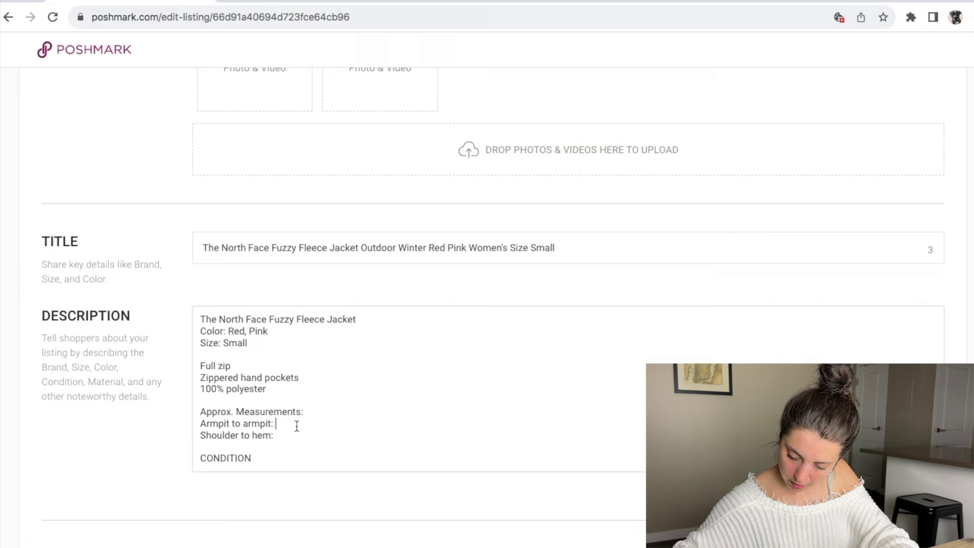
type("16\"")
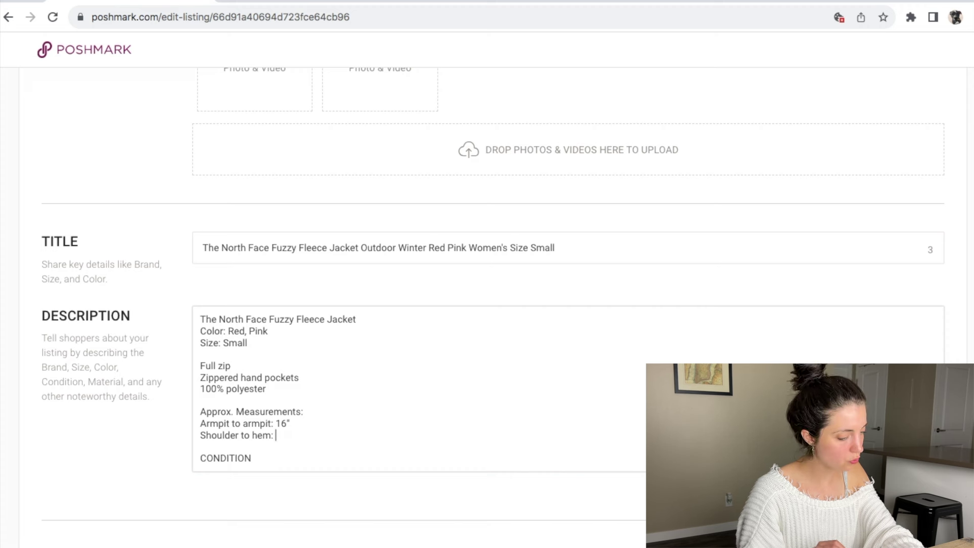
Replace the CONDITION placeholder with "In good pre-owned condition"
double_click(241, 454)
type("In good pre-w")
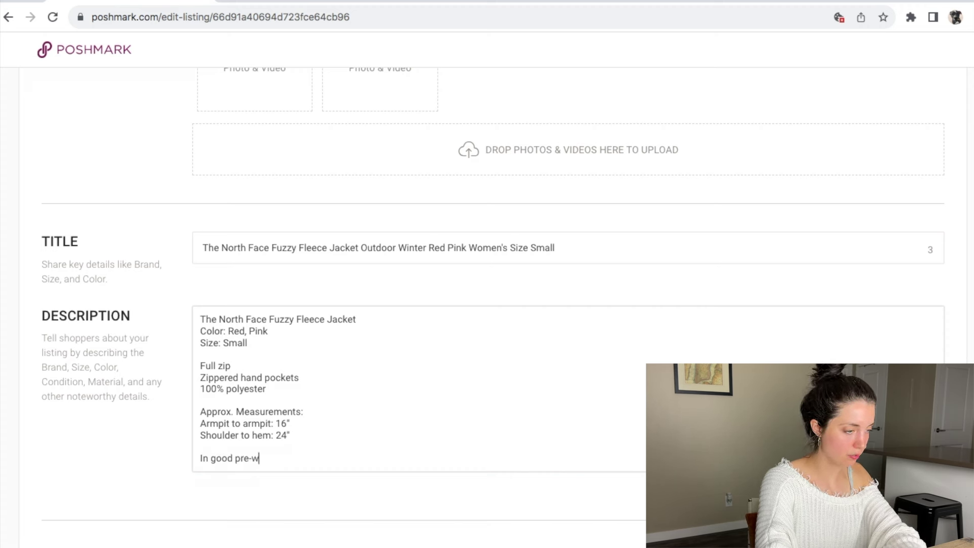
key("BackSpace")
type("owned co")
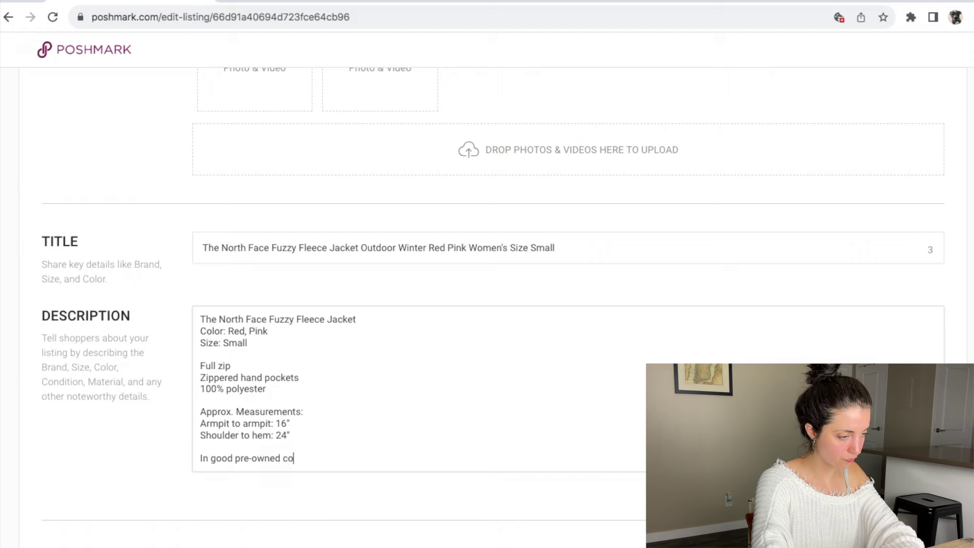
type("ndition")
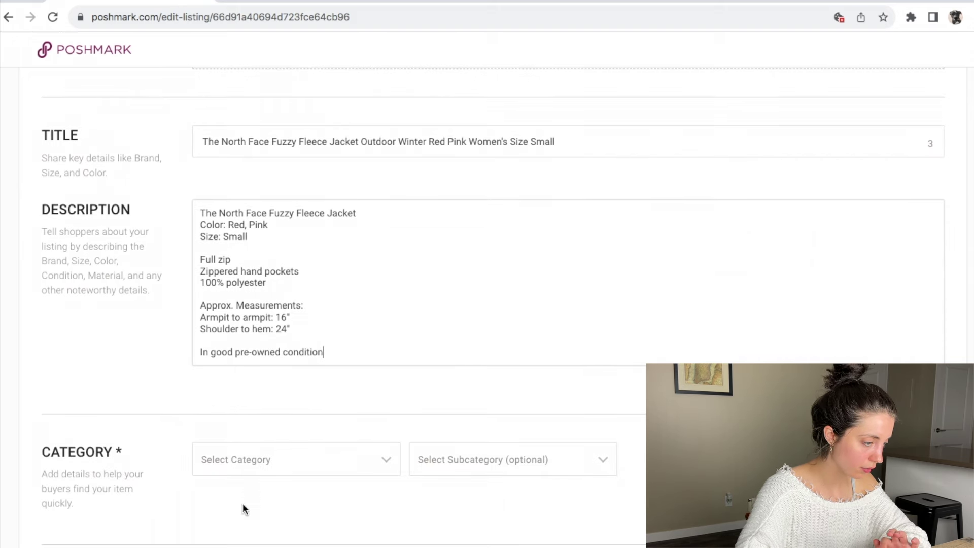
Set the listing's category to Women Jackets & Coats and its subcategory to None
left_click(259, 472)
left_click(240, 304)
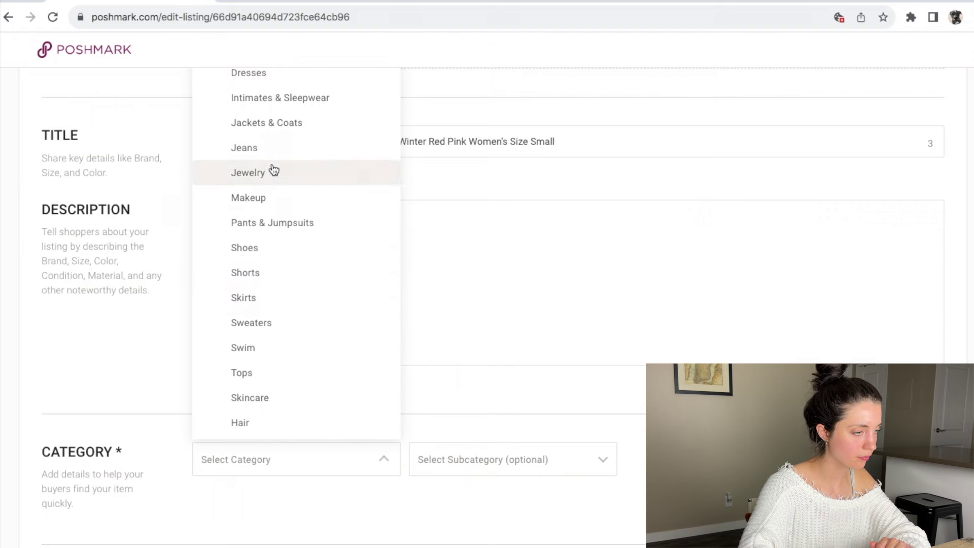
left_click(269, 124)
scroll(505, 408, "down", 3)
scroll(505, 415, "down", 2)
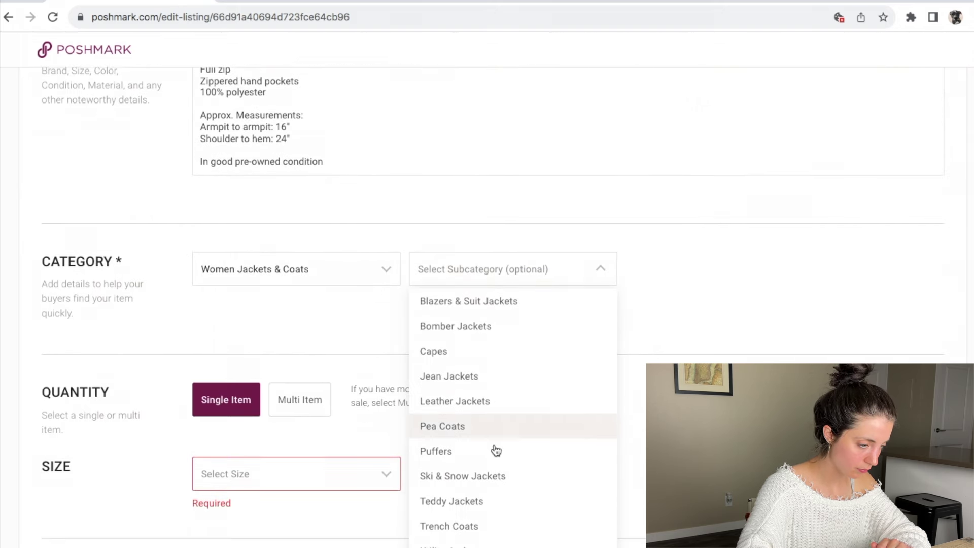
scroll(479, 497, "down", 1)
scroll(487, 486, "down", 1)
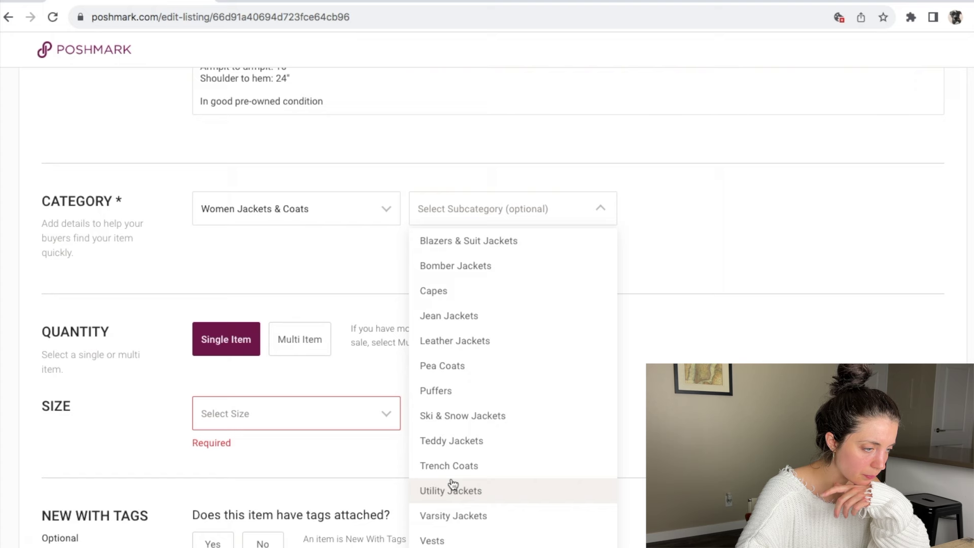
scroll(450, 483, "down", 2)
left_click(462, 493)
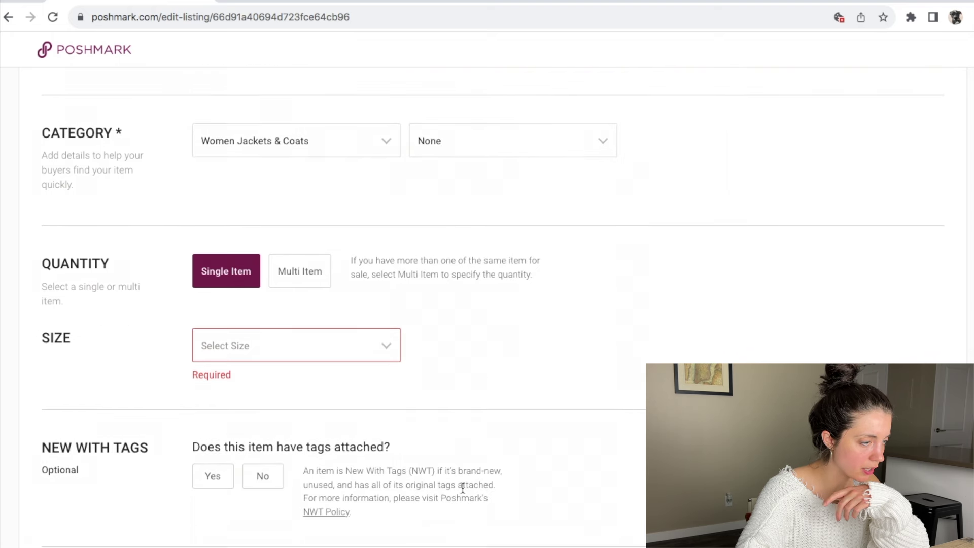
Set the jacket's size to standard S and its brand to The North Face
left_click(261, 346)
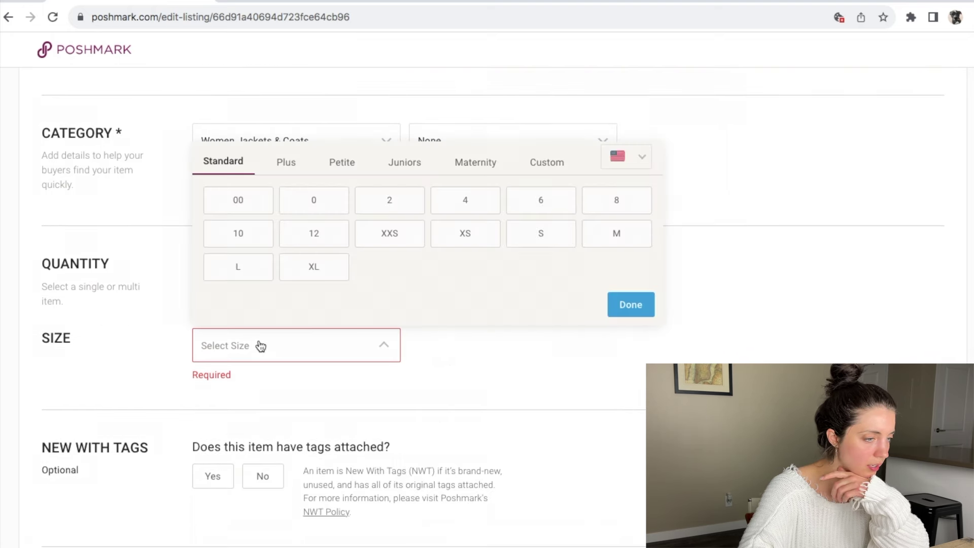
left_click(541, 233)
scroll(543, 233, "down", 3)
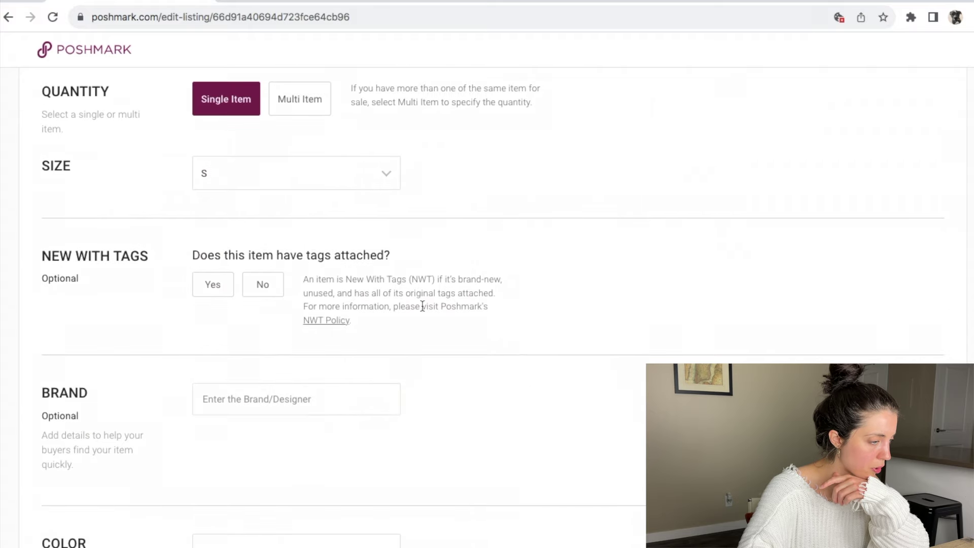
left_click(289, 399)
type("north")
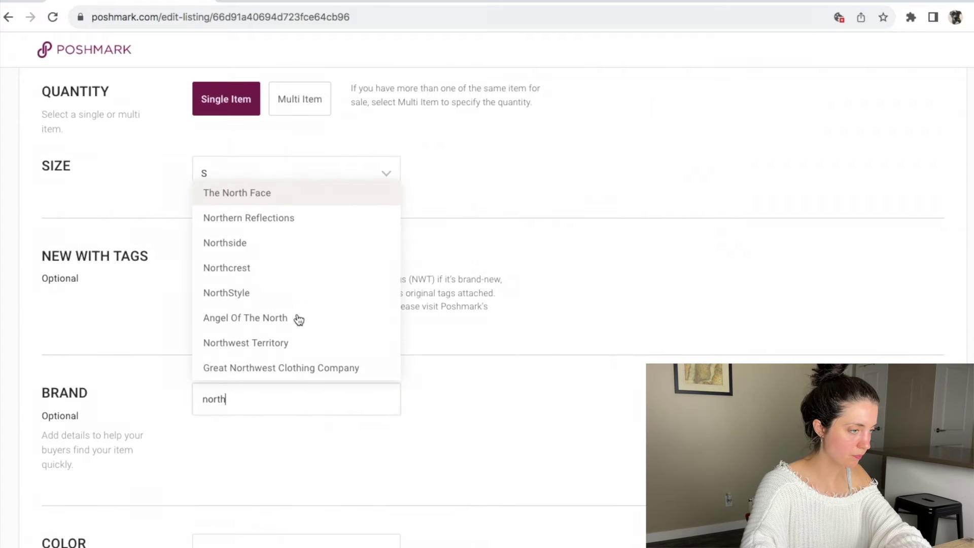
left_click(317, 194)
Select Red and Pink as the listing's two colors
scroll(300, 233, "down", 4)
left_click(262, 359)
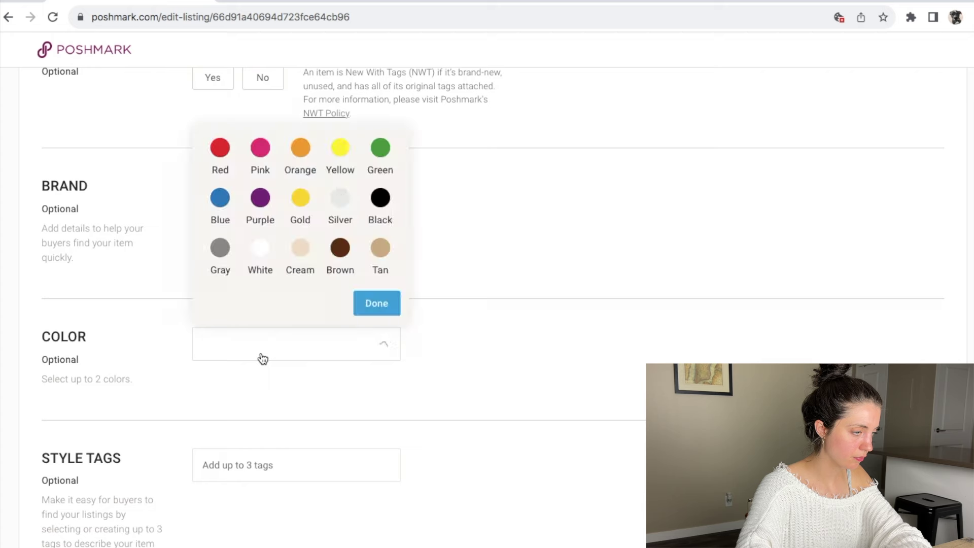
left_click(236, 148)
left_click(249, 150)
left_click(371, 305)
Set the listing's original price to 0
scroll(369, 306, "down", 4)
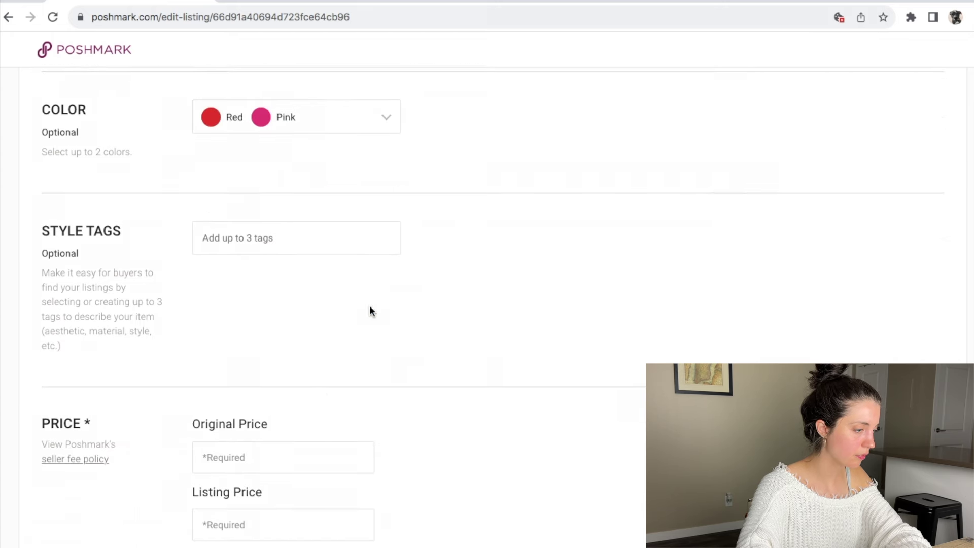
left_click(287, 452)
type("0")
scroll(411, 327, "down", 4)
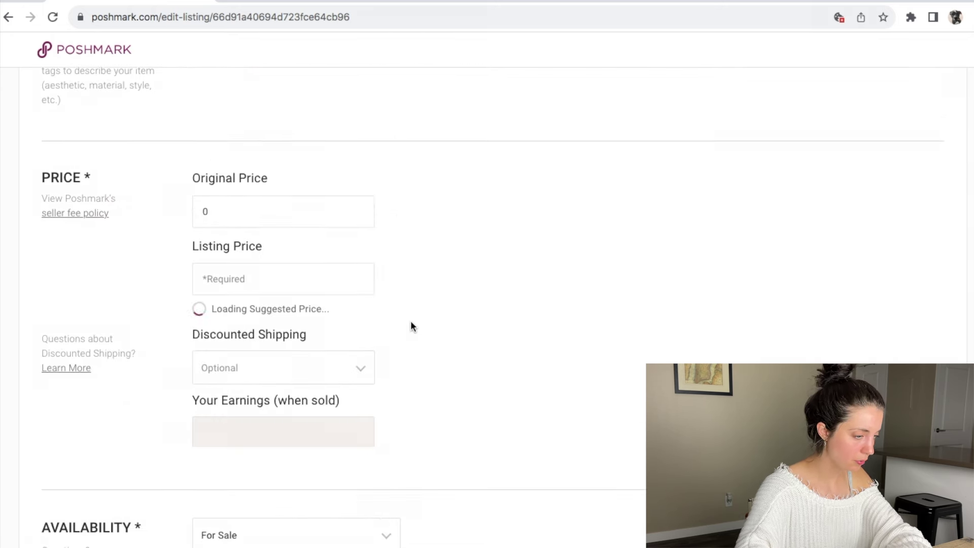
Copy "The North Face Fuzzy Fleece Jacket" from the listing title and search Poshmark listings for it
scroll(410, 320, "up", 15)
scroll(412, 289, "down", 1)
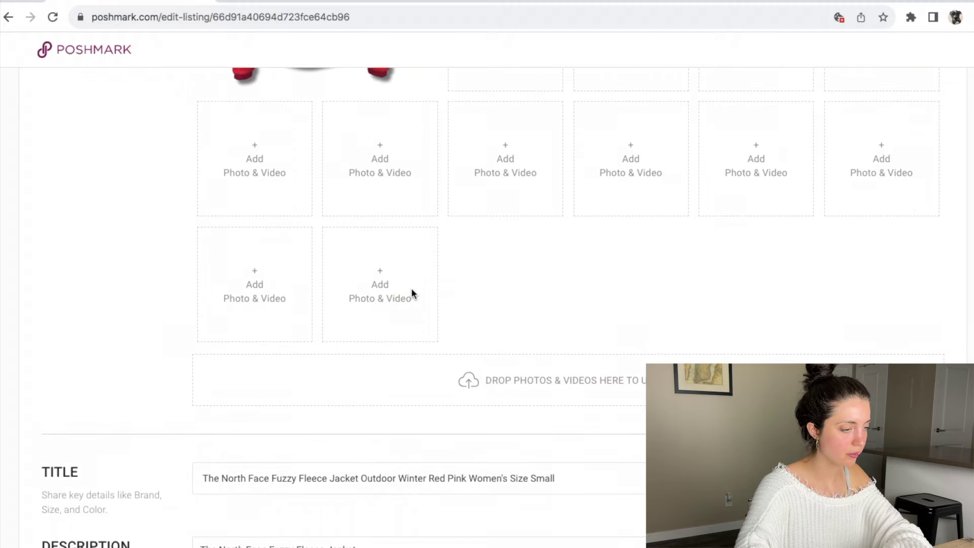
left_click_drag(359, 480, 258, 463)
key("super+c")
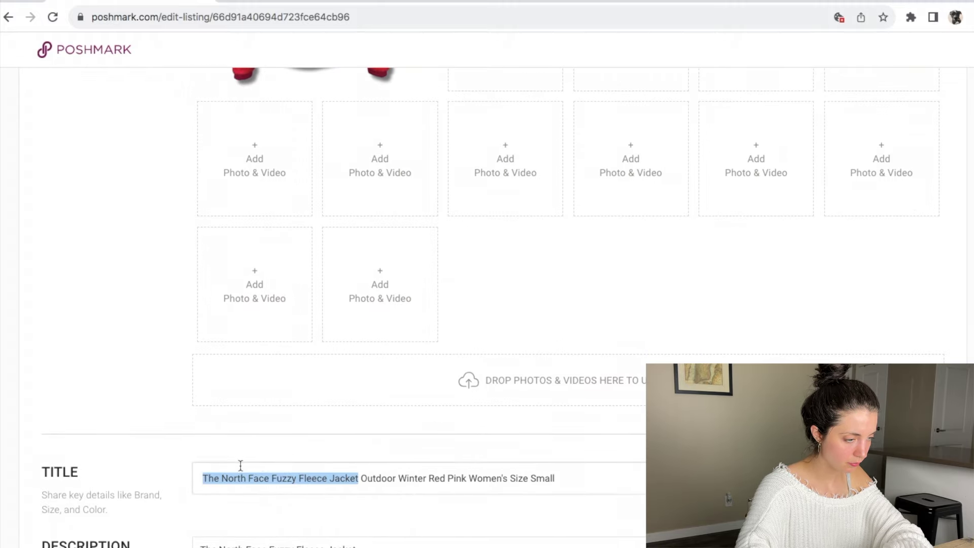
left_click(647, 1)
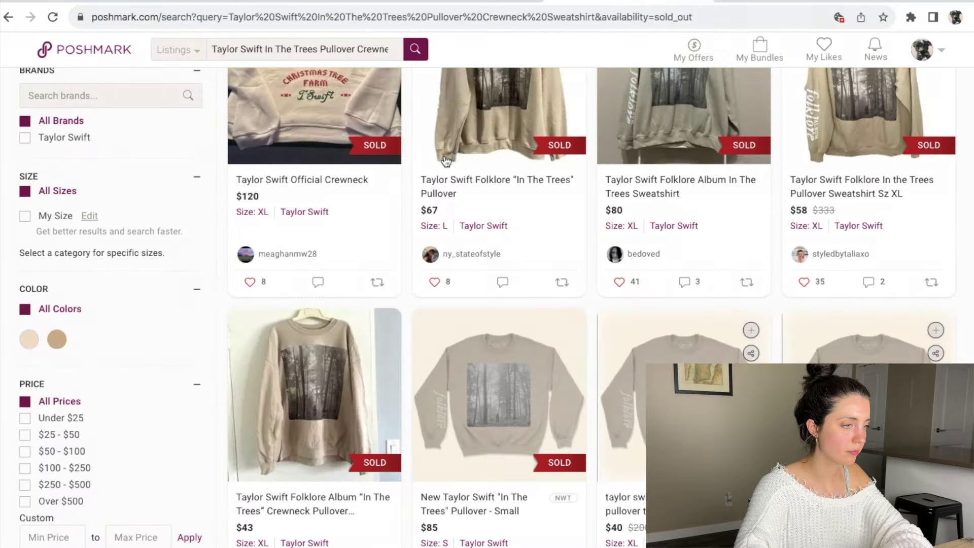
triple_click(357, 49)
key("super+v")
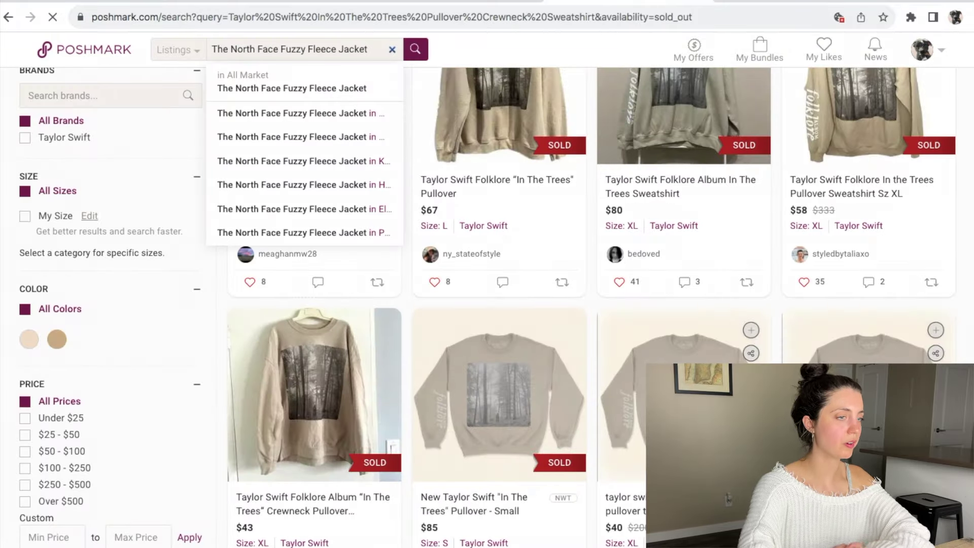
key("Return")
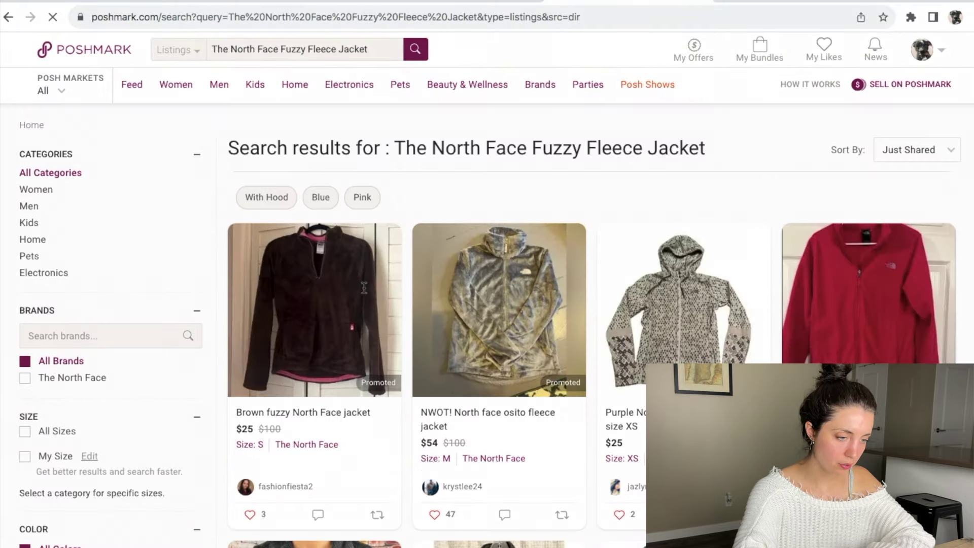
Limit the jacket search results to sold items and look through the comparable listings' prices
scroll(365, 293, "down", 5)
scroll(366, 293, "down", 6)
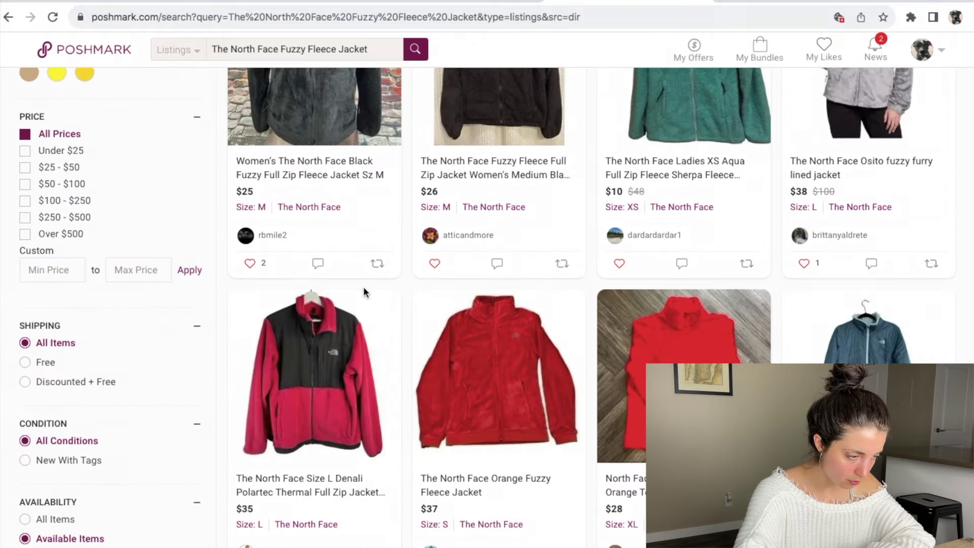
scroll(363, 292, "down", 5)
scroll(289, 292, "down", 2)
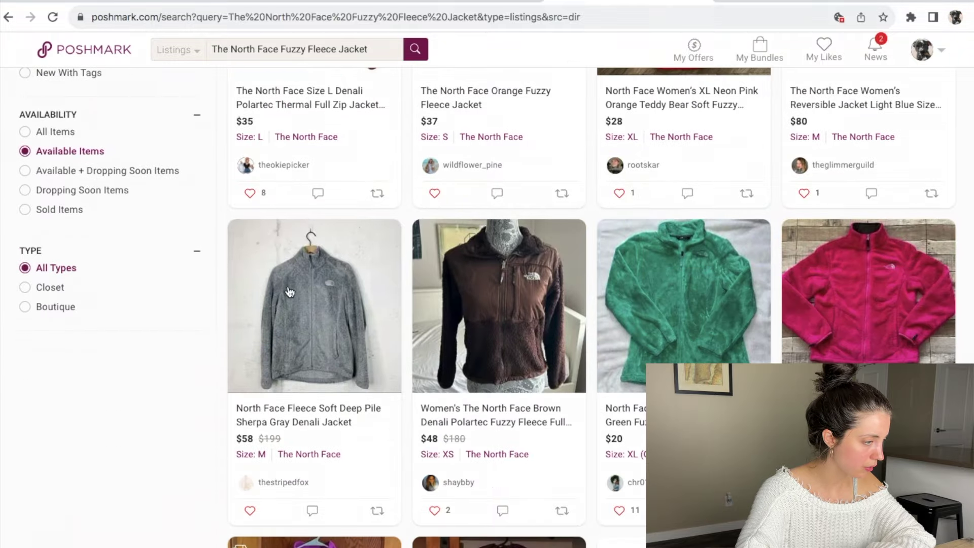
left_click(25, 210)
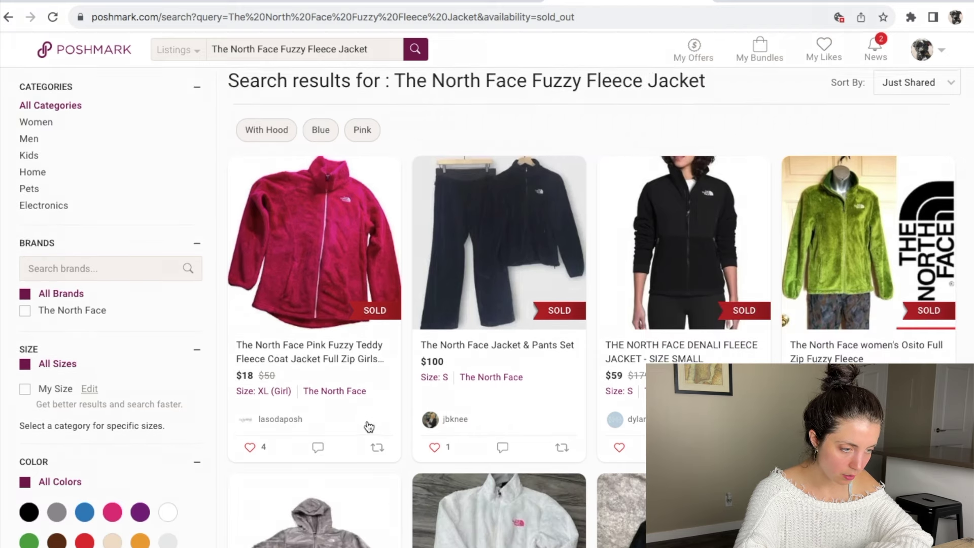
scroll(369, 427, "down", 2)
scroll(834, 304, "down", 4)
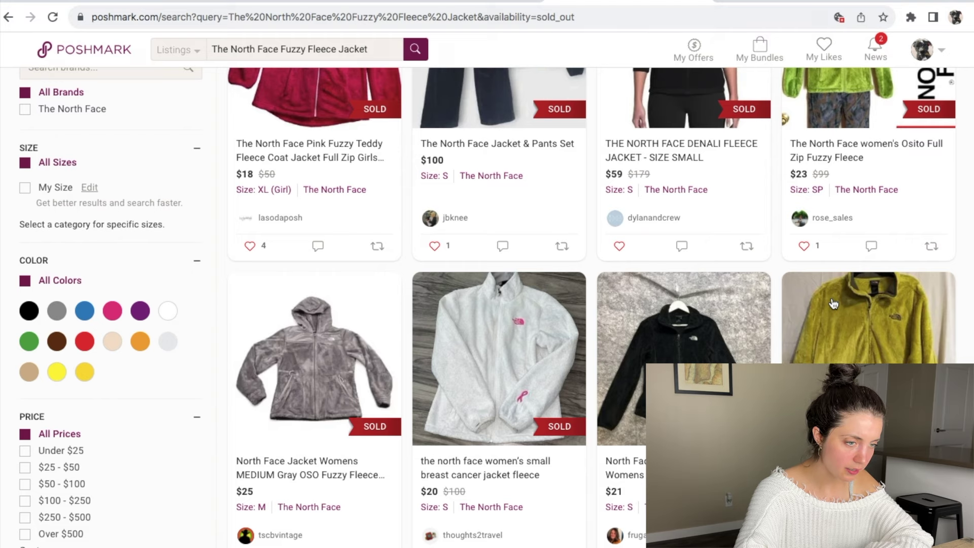
Look through more sold jacket comparables on Poshmark, and set the jacket draft's listing price to 30
scroll(834, 304, "down", 2)
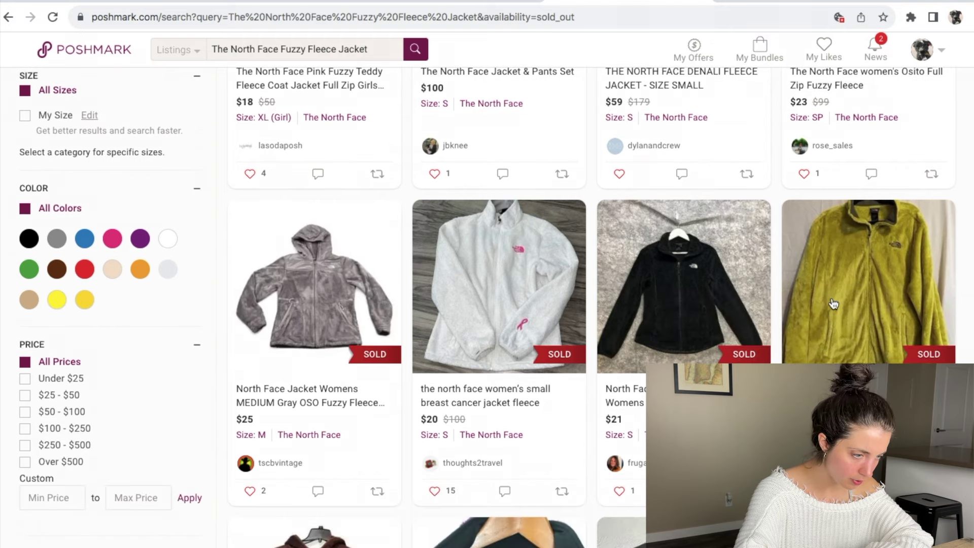
scroll(463, 506, "down", 7)
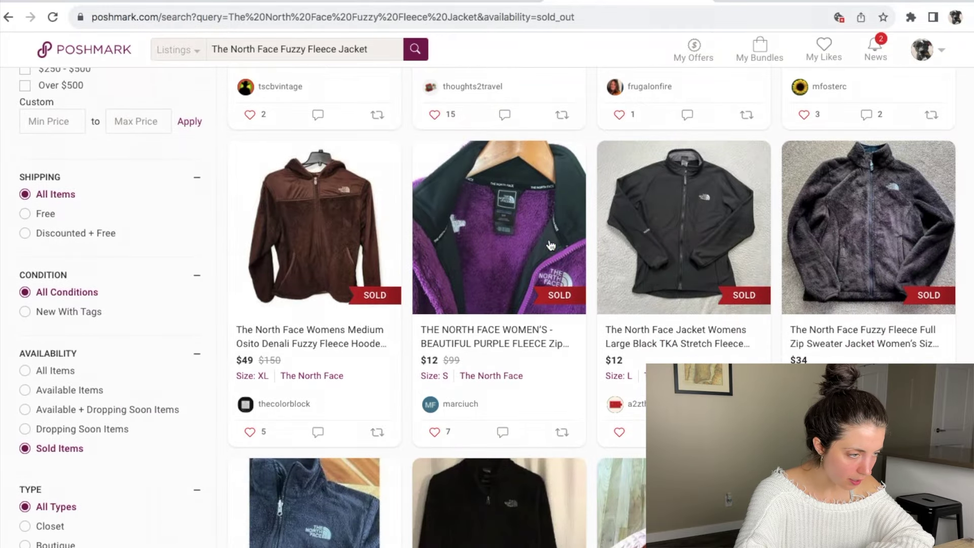
scroll(571, 259, "down", 1)
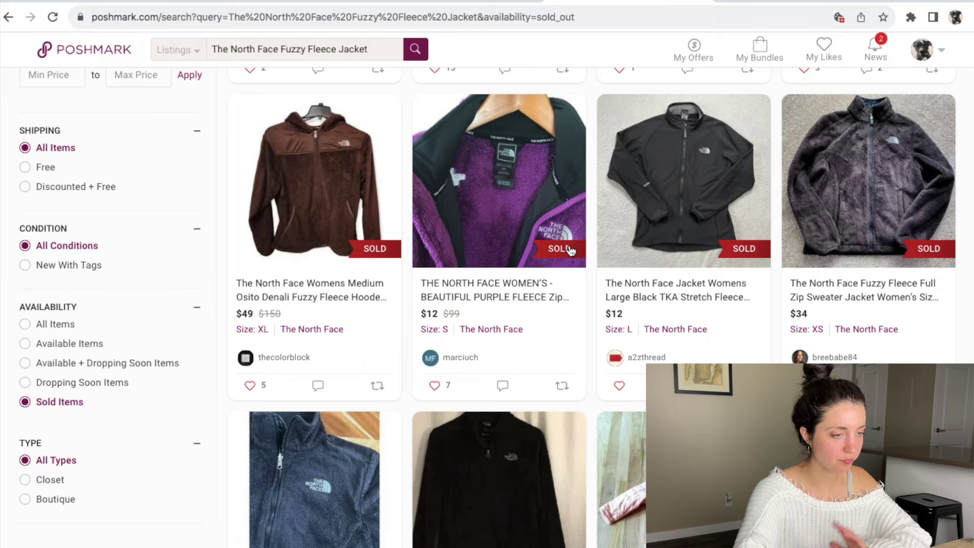
scroll(571, 250, "down", 3)
scroll(571, 250, "down", 3)
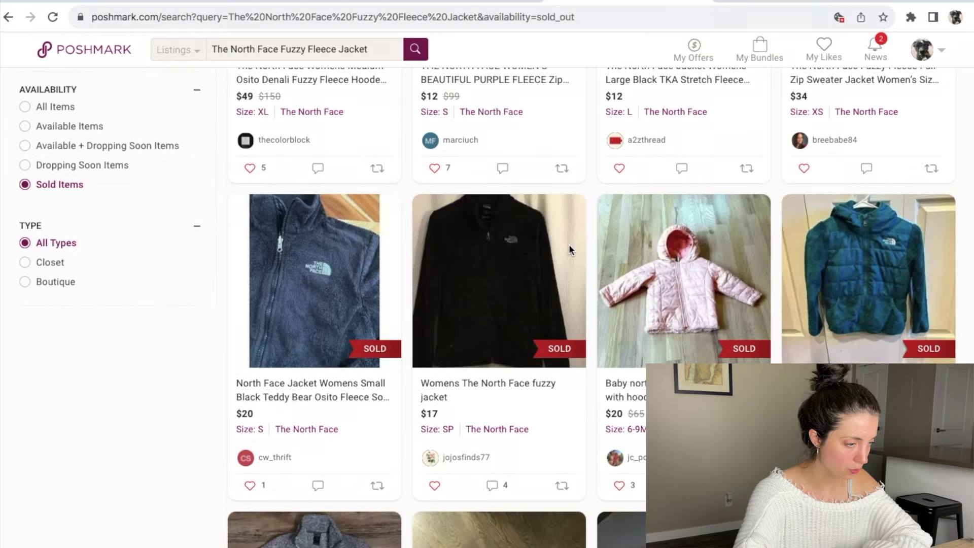
left_click(86, 2)
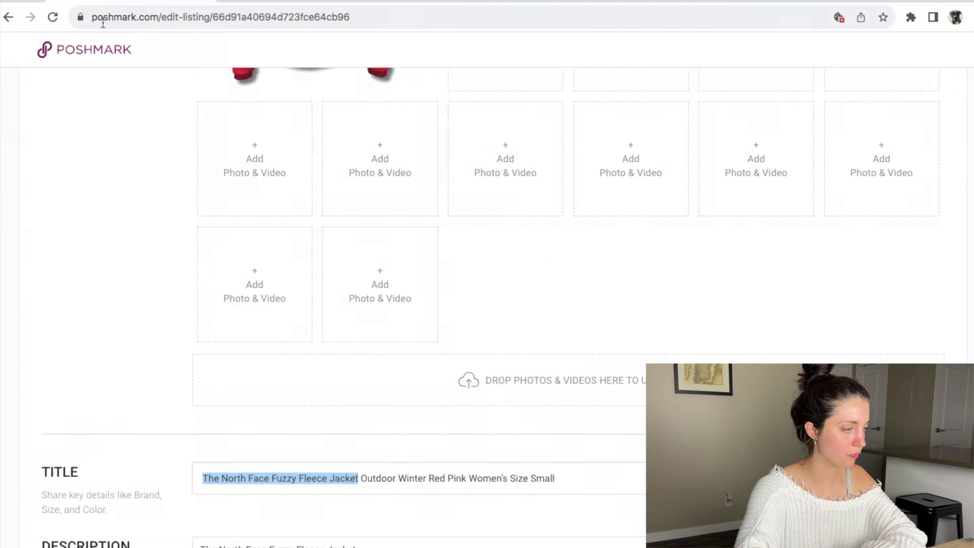
left_click(274, 479)
scroll(276, 482, "down", 20)
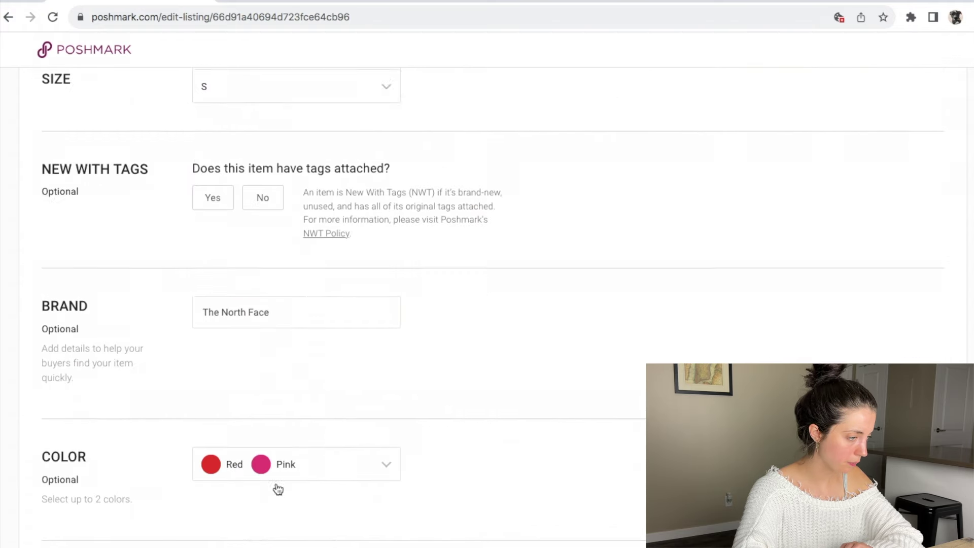
scroll(276, 483, "down", 3)
left_click(267, 484)
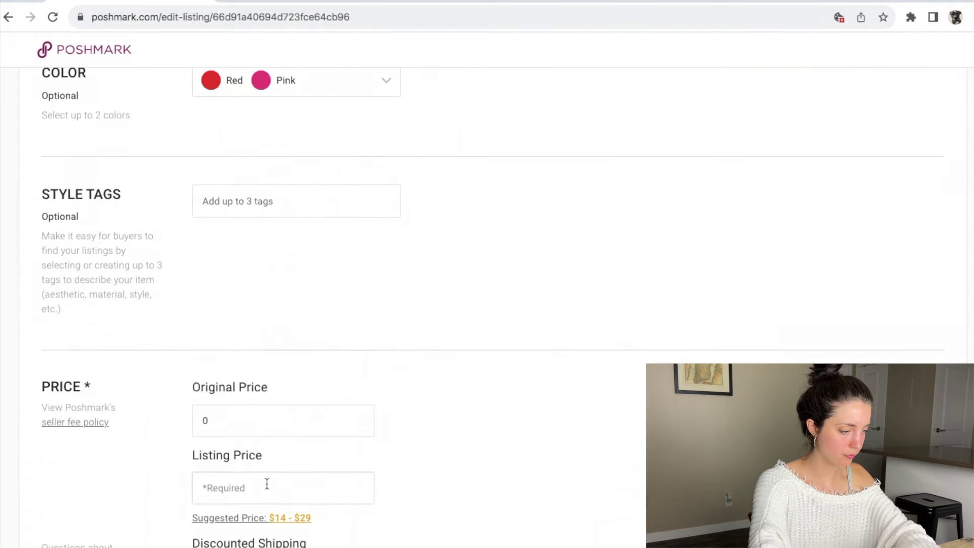
scroll(495, 408, "down", 5)
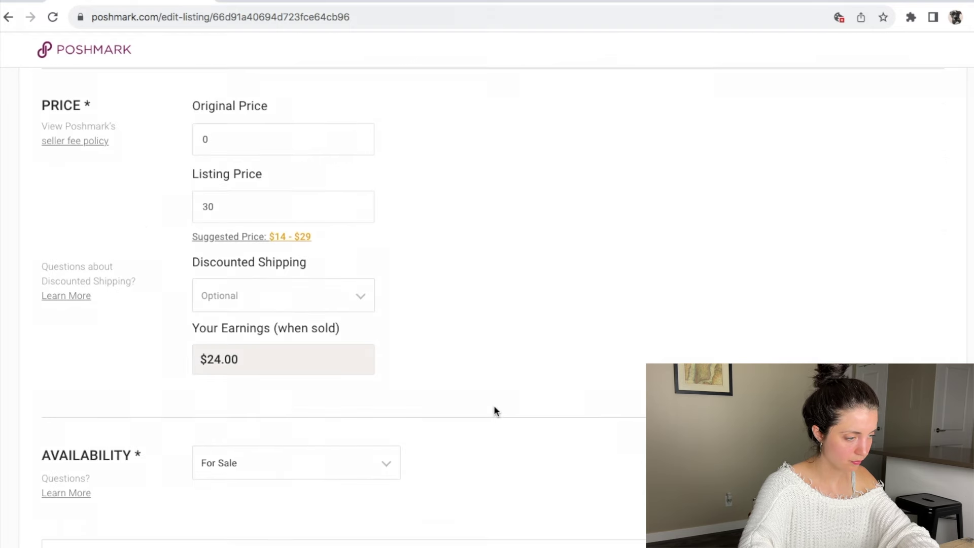
scroll(548, 331, "down", 3)
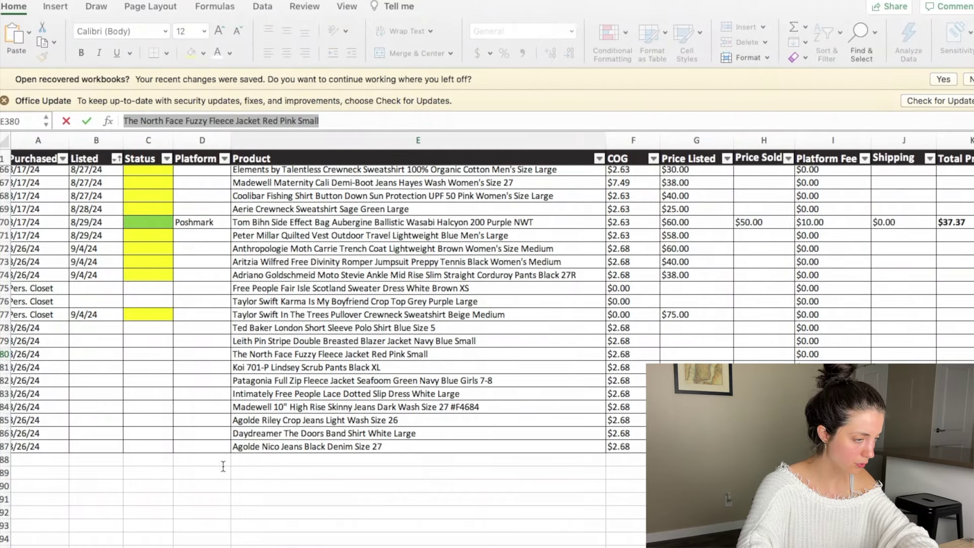
In the Excel inventory sheet, fill the North Face jacket's Status cell yellow and enter 9/4/24 as Listed and $30 as Price Listed
left_click(151, 358)
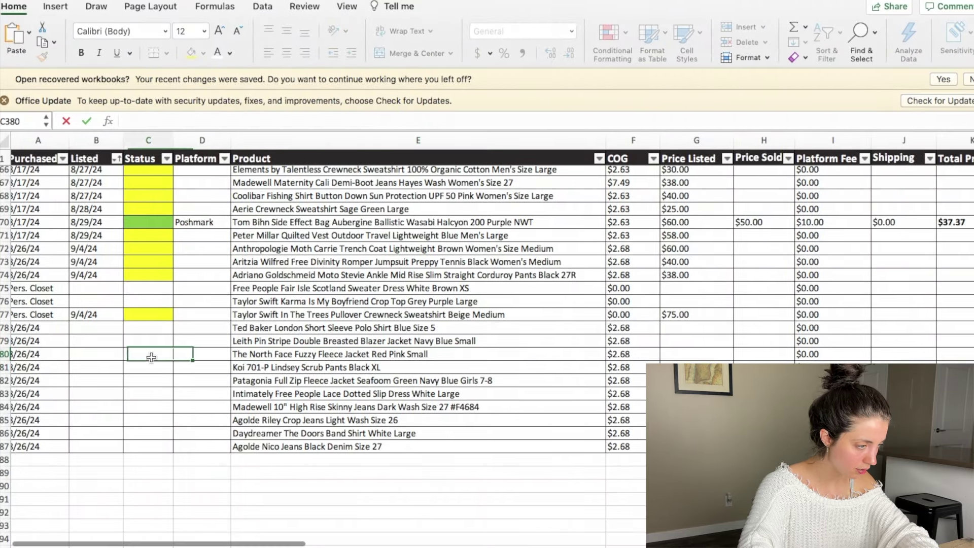
left_click(192, 53)
left_click(86, 357)
type("9/")
key("Tab")
key("Tab")
key("Tab")
key("Tab")
key("Tab")
type("30")
key("Return")
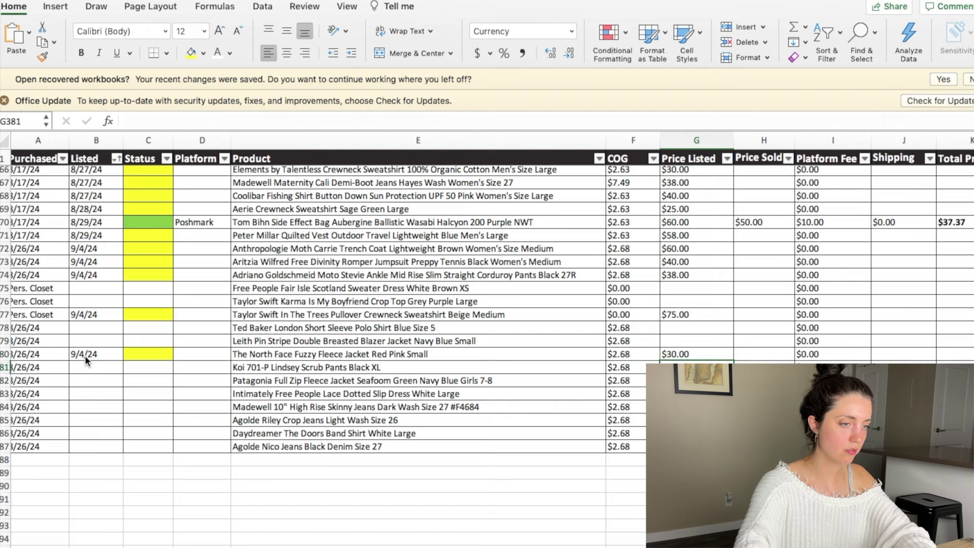
Re-sort the inventory sheet by Listed date in ascending order and check the rows at its end
left_click(116, 159)
left_click(163, 205)
left_click(474, 327)
scroll(474, 328, "down", 2)
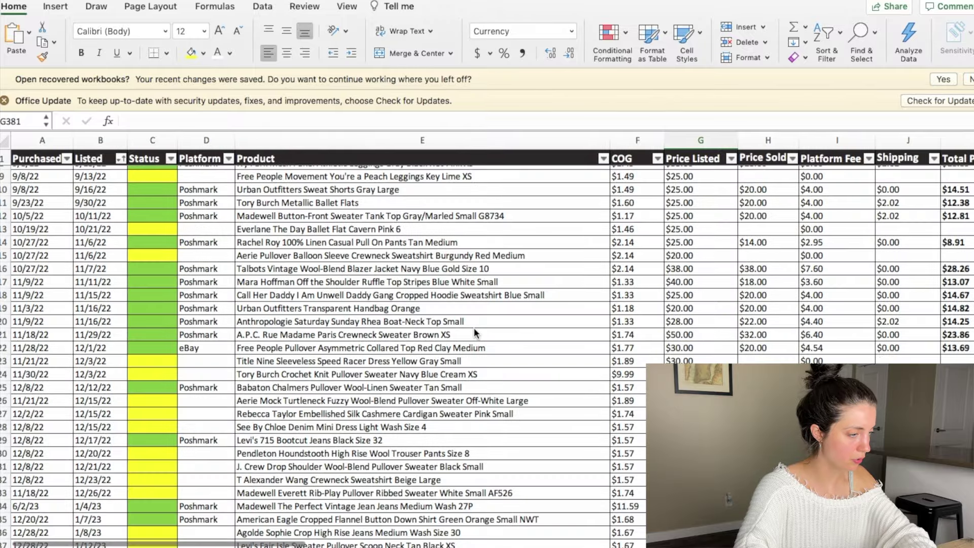
scroll(474, 328, "down", 20)
scroll(475, 333, "down", 20)
scroll(476, 333, "down", 20)
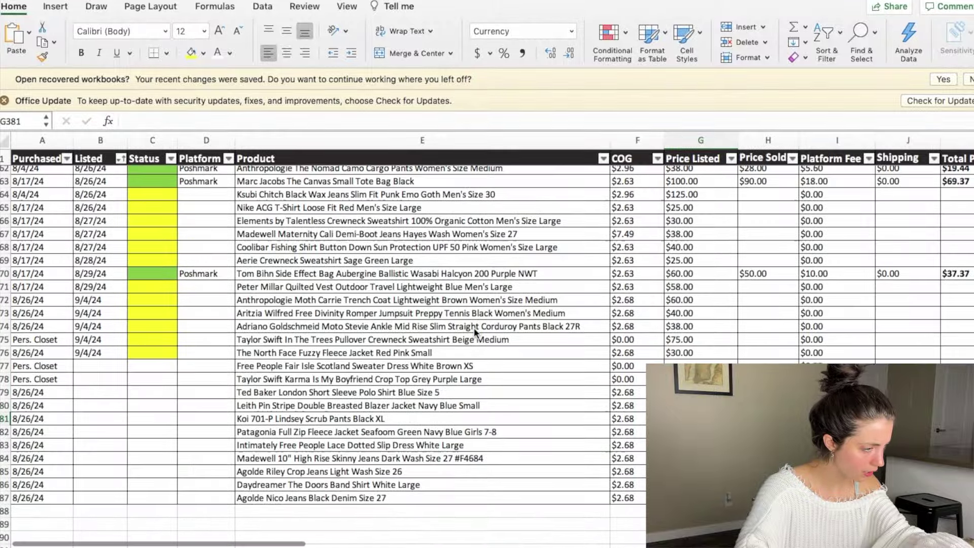
scroll(474, 327, "up", 2)
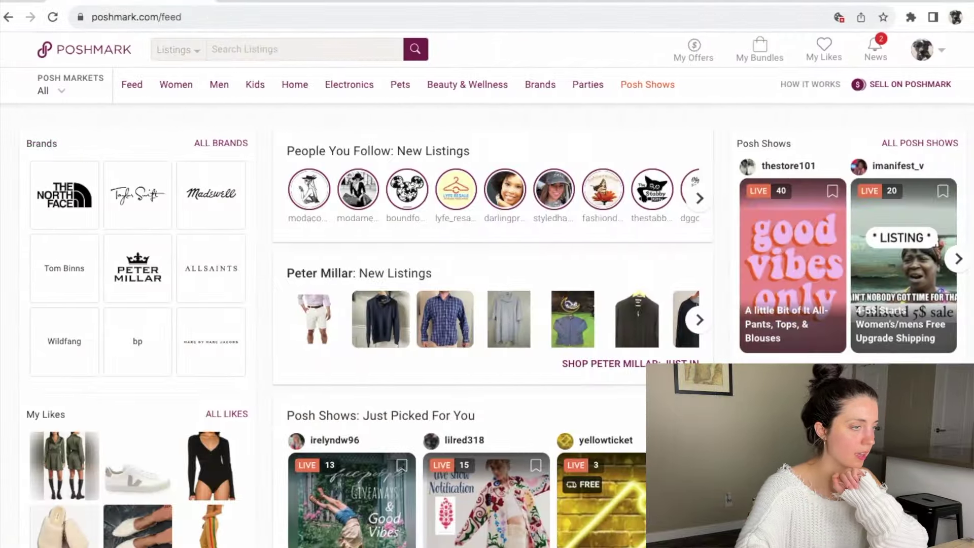
Switch to Flyp and return to the My items list, saving the unsaved changes to the Taylor Swift sweatshirt
left_click(312, 1)
scroll(295, 229, "up", 15)
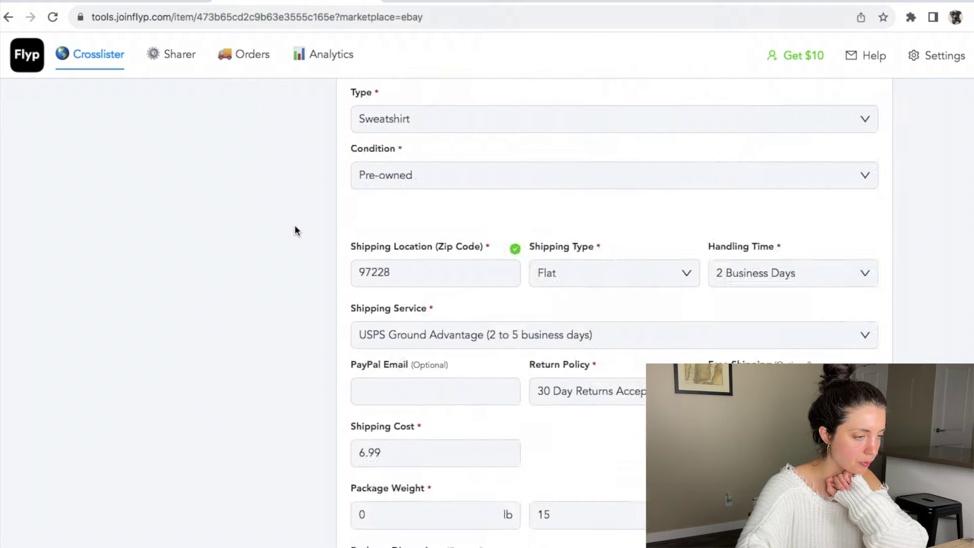
left_click(252, 144)
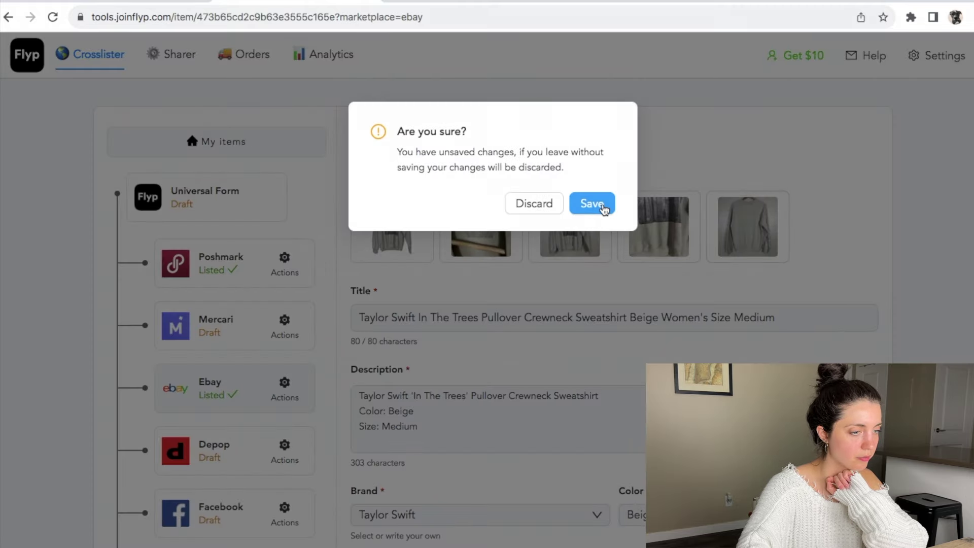
left_click(592, 203)
Import the North Face fleece jacket listing from Poshmark into Flyp
left_click(400, 121)
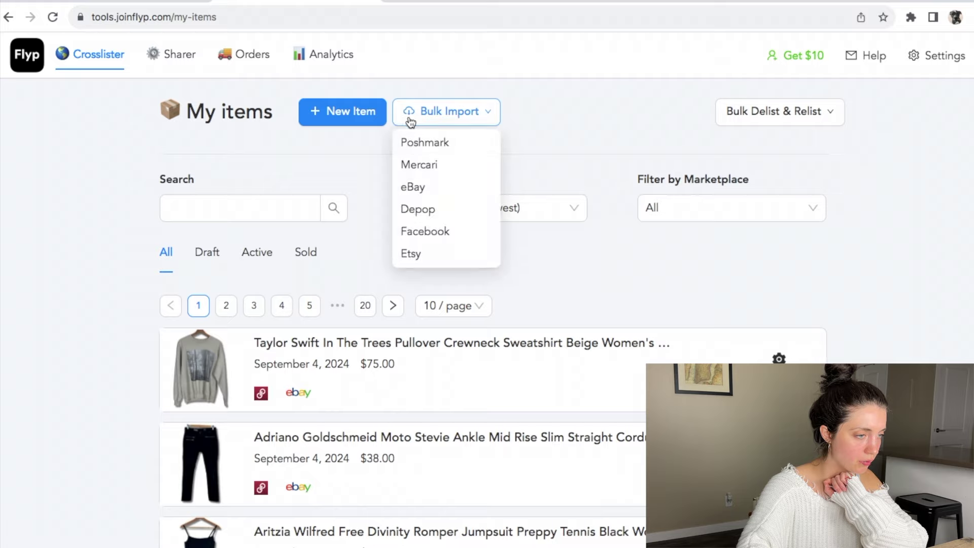
left_click(410, 140)
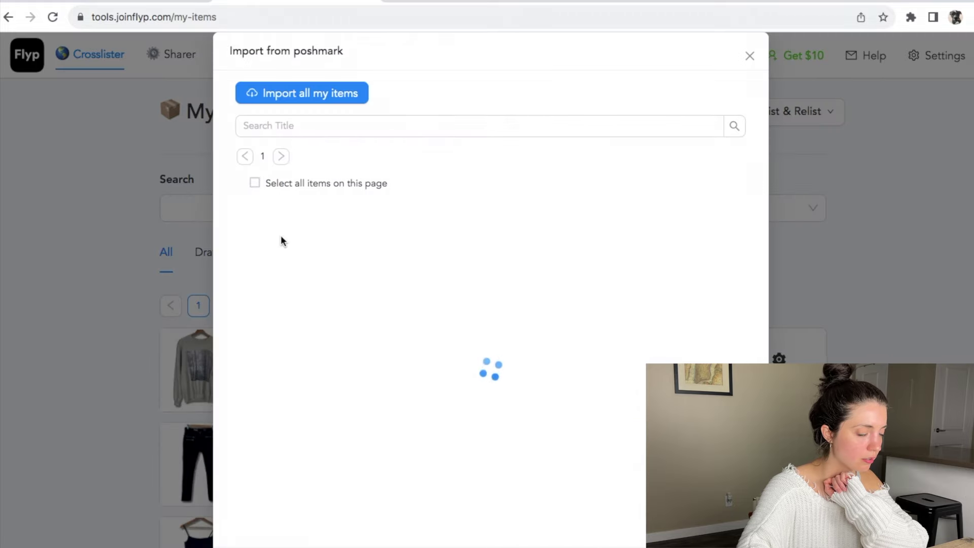
left_click(252, 255)
left_click(726, 538)
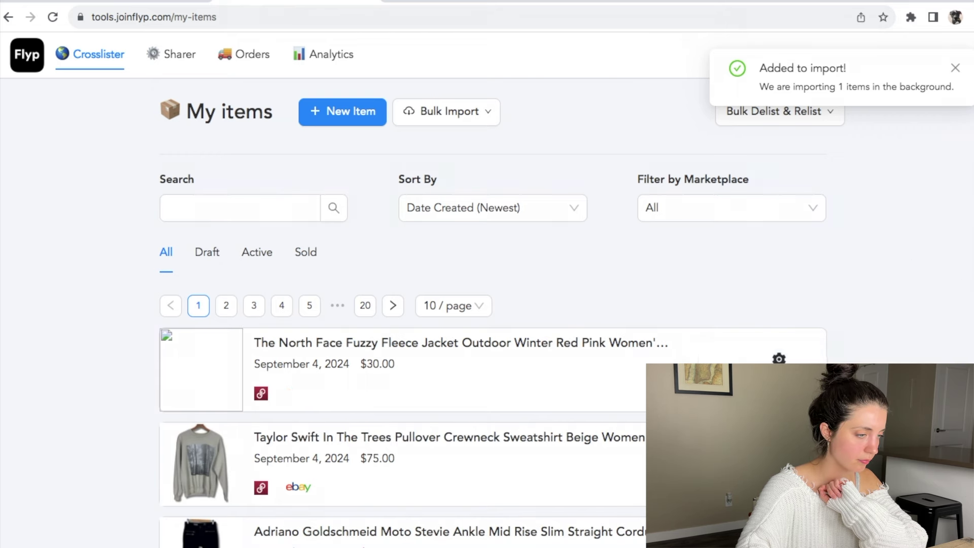
Open the imported jacket's eBay form and set its brand to The North Face
left_click(426, 376)
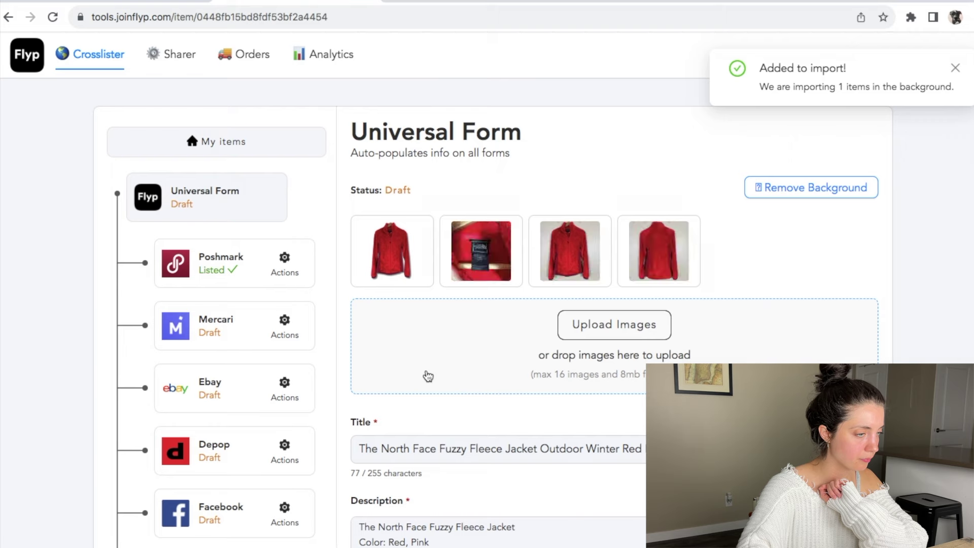
left_click(218, 389)
scroll(520, 380, "down", 4)
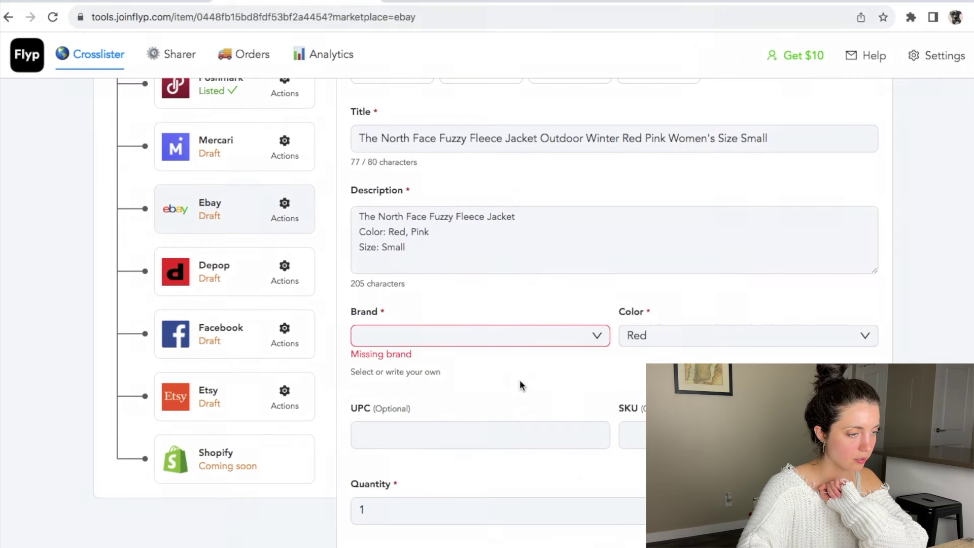
left_click(483, 331)
scroll(557, 385, "down", 3)
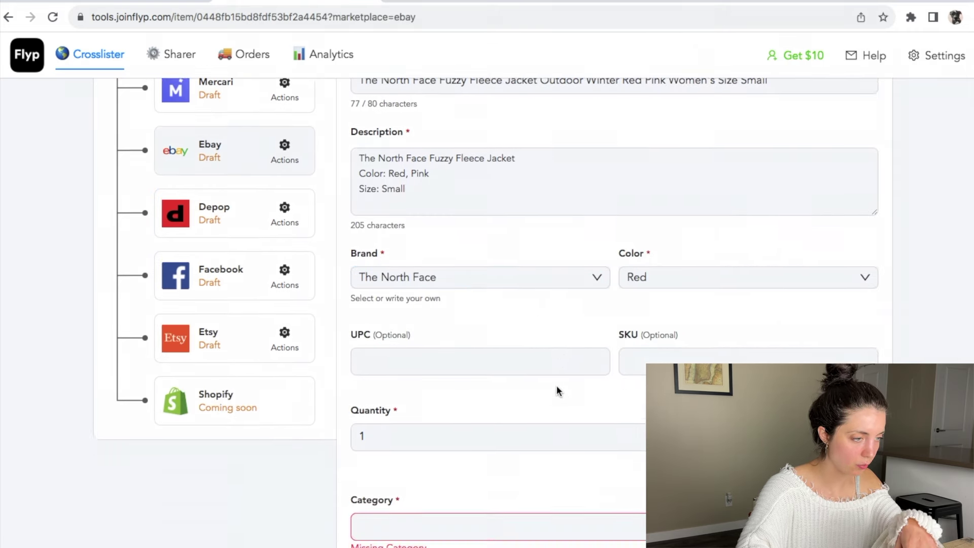
Review the jacket's description and set its eBay category to Clothing, Shoes & Accessories > Women > Women's Clothing > Coats, Jackets & Vests
scroll(568, 380, "up", 3)
scroll(549, 406, "down", 1)
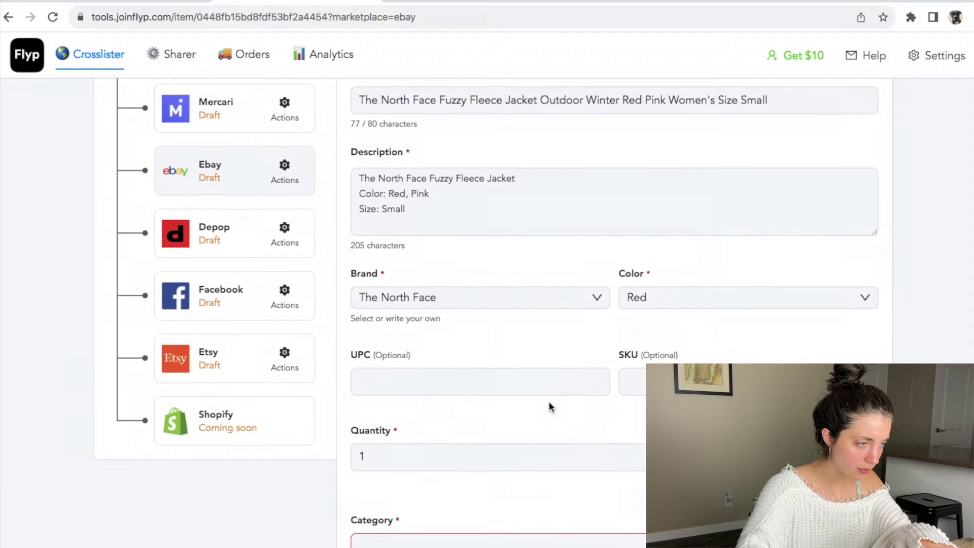
scroll(516, 285, "up", 2)
left_click(525, 252)
scroll(526, 253, "down", 2)
scroll(514, 376, "down", 4)
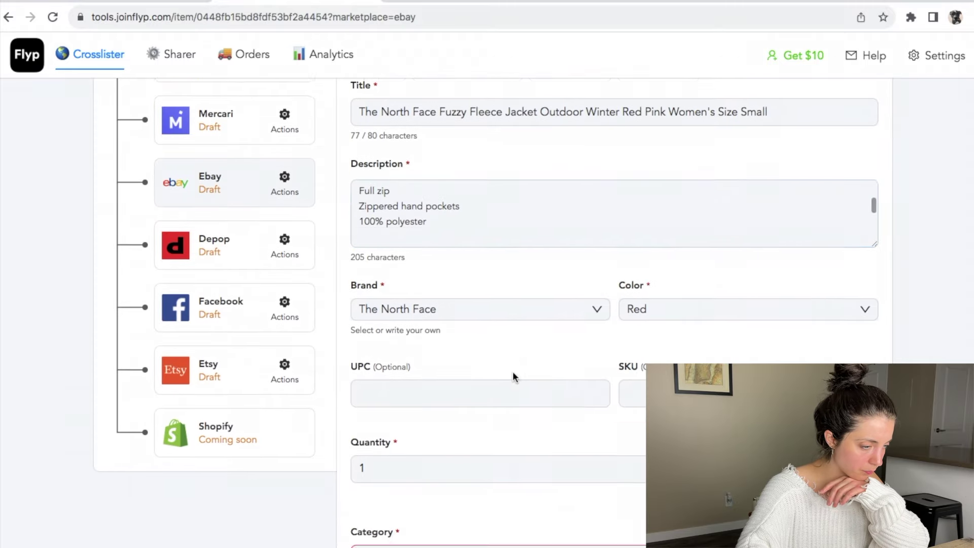
left_click(498, 406)
left_click(481, 534)
scroll(490, 542, "down", 1)
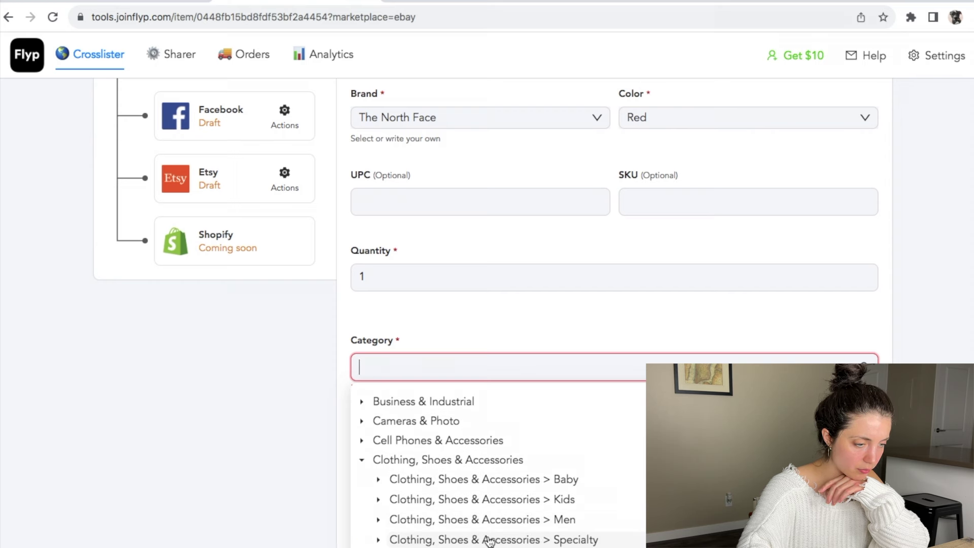
scroll(533, 498, "down", 3)
left_click(537, 495)
left_click(568, 513)
scroll(638, 502, "up", 1)
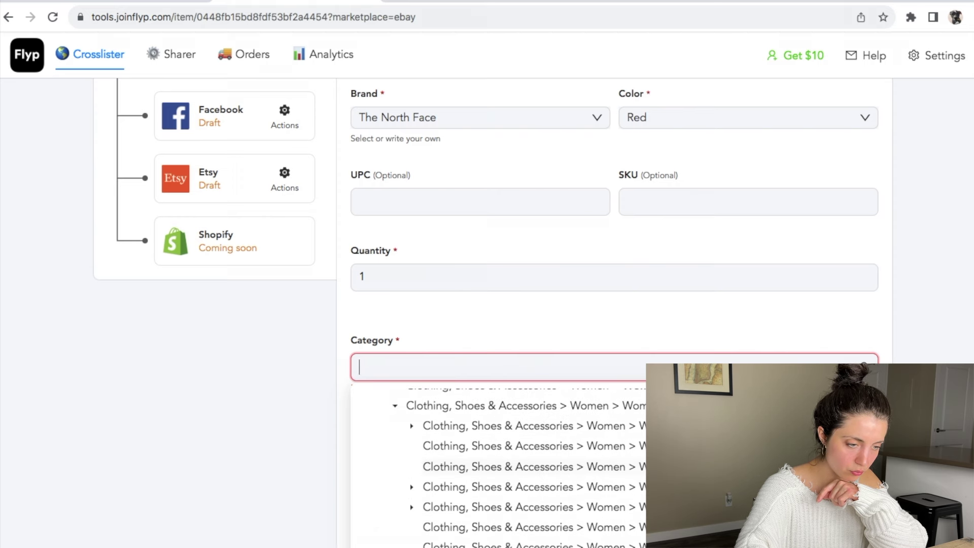
left_click(624, 445)
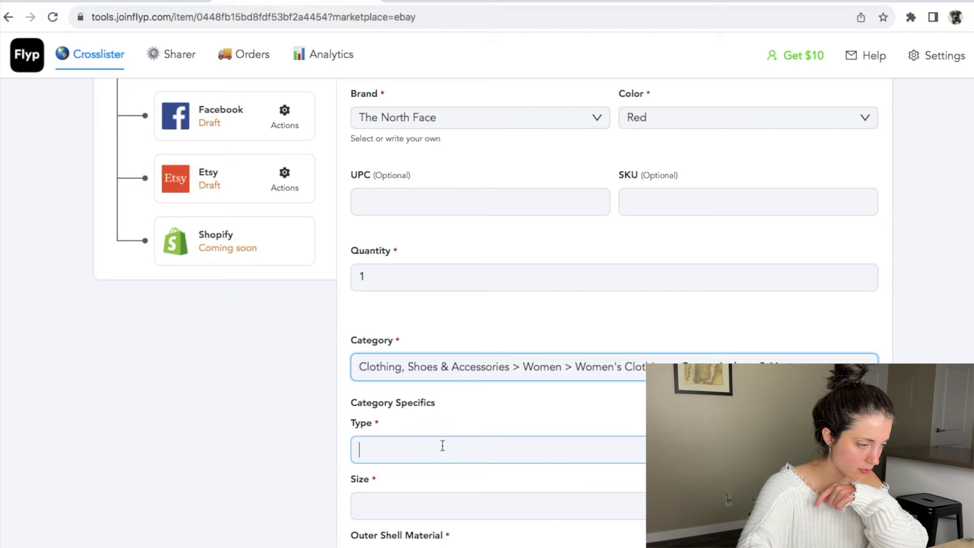
Set the jacket's eBay type to Jacket and its size to S
left_click(443, 446)
scroll(441, 452, "down", 2)
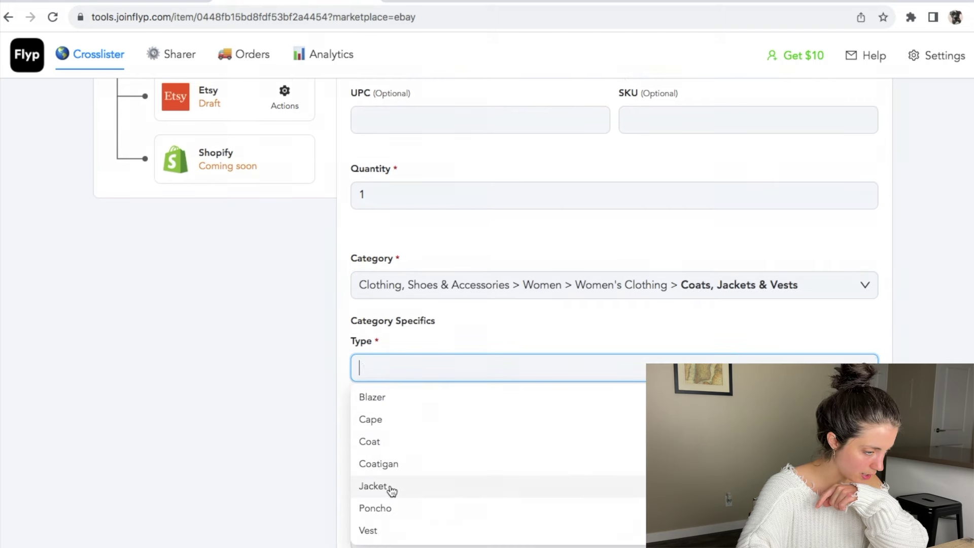
left_click(391, 487)
left_click(394, 424)
type("S")
scroll(376, 456, "down", 2)
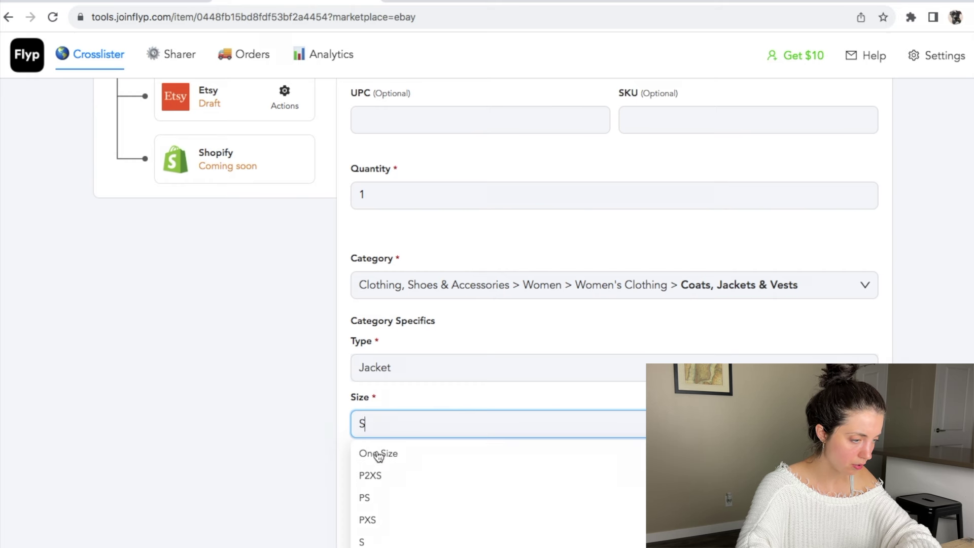
left_click(386, 542)
Set the outer shell material to Polyester and the style to Basic Jacket
left_click(400, 477)
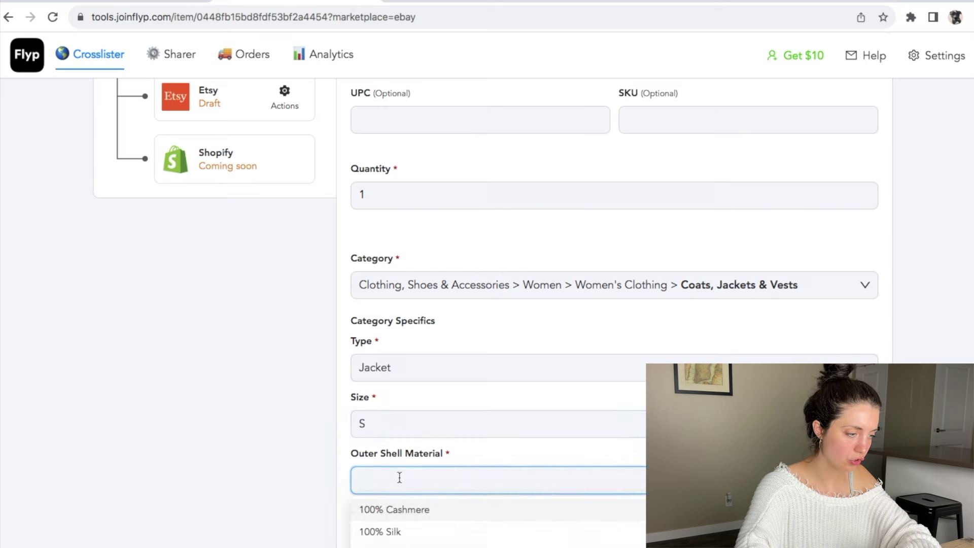
type("Polyester")
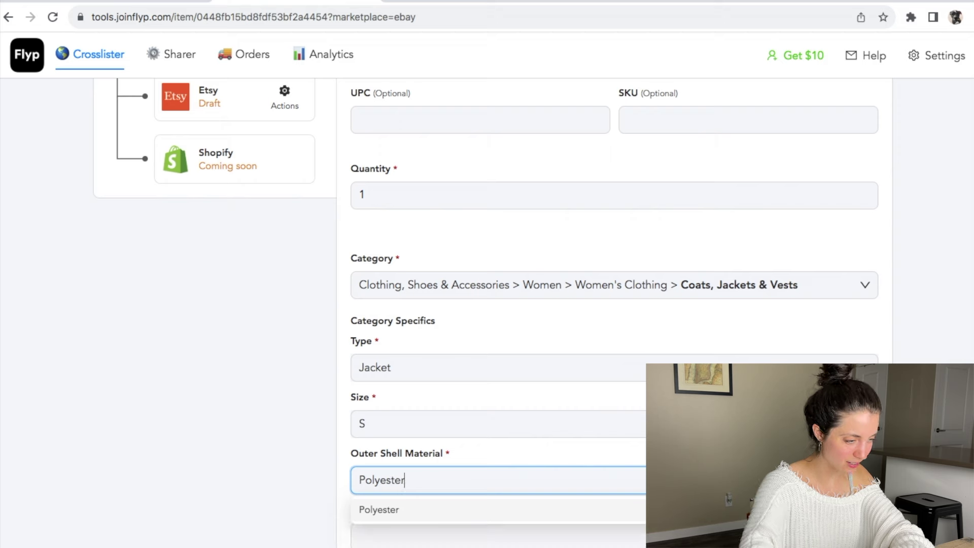
left_click(385, 513)
left_click(399, 480)
scroll(399, 480, "down", 5)
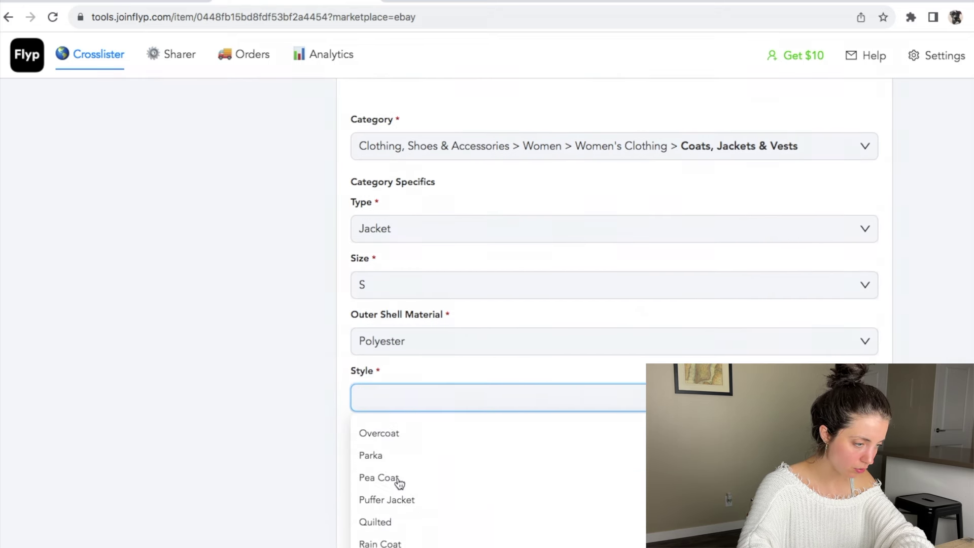
scroll(399, 482, "down", 4)
scroll(400, 482, "up", 10)
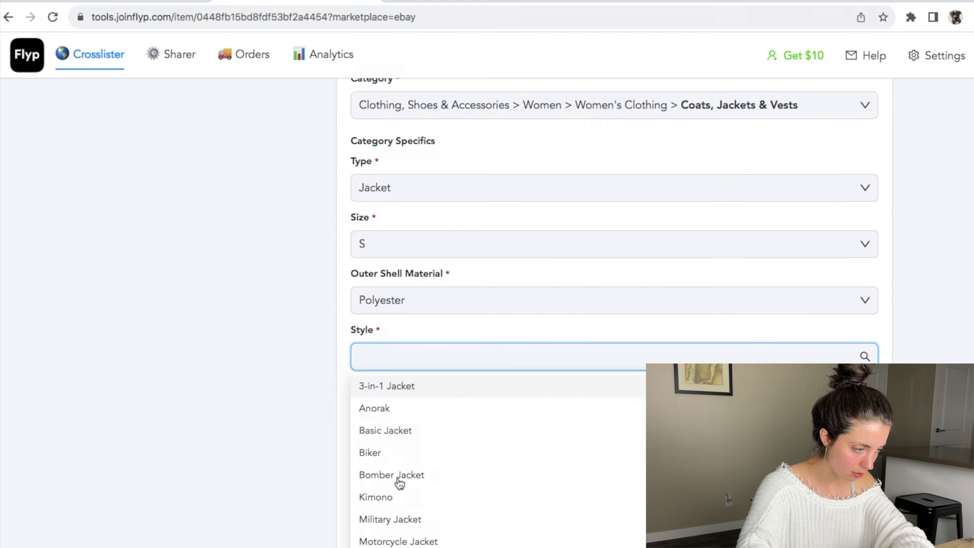
left_click(403, 432)
Set the jacket's eBay size type to Regular and its department to Women
scroll(404, 431, "down", 1)
left_click(412, 355)
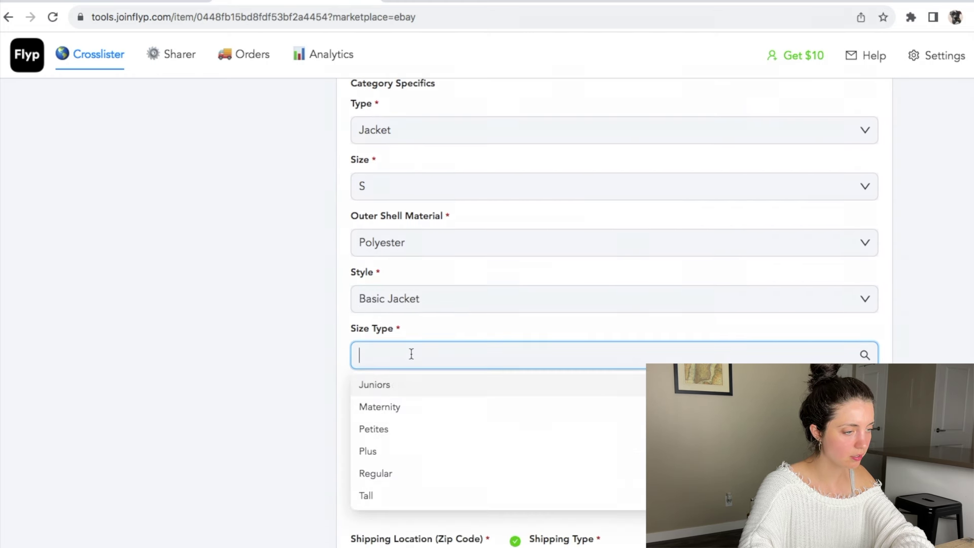
left_click(376, 474)
left_click(388, 412)
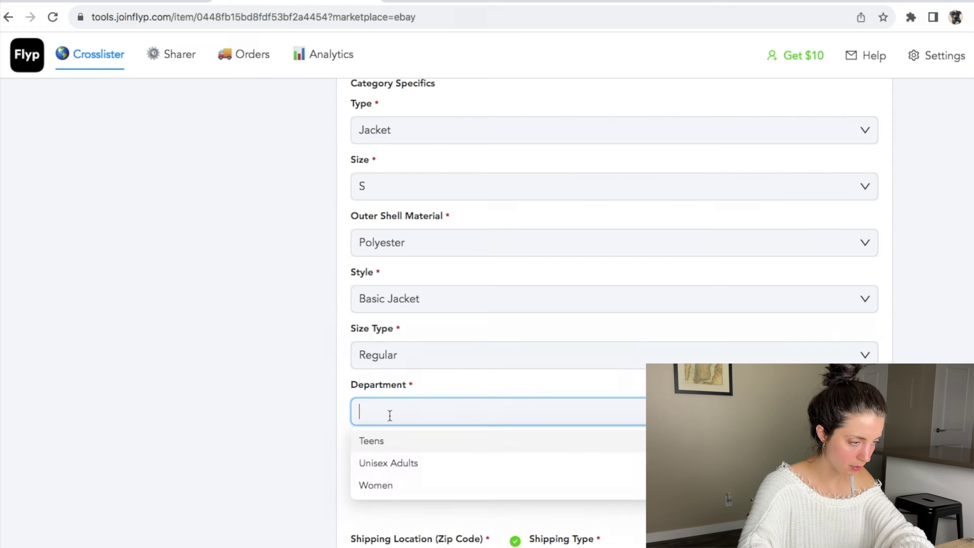
left_click(387, 486)
Set the jacket's eBay condition to Pre-owned
left_click(369, 472)
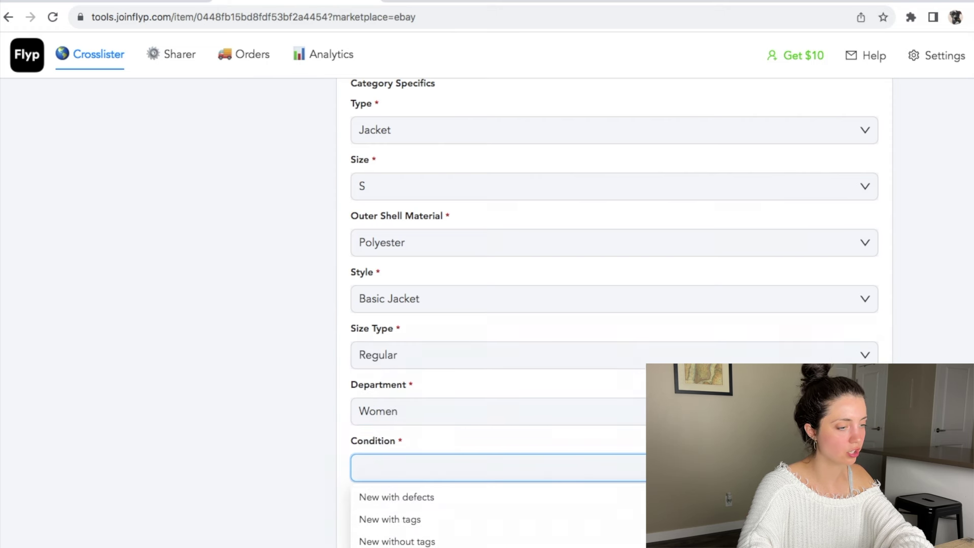
key("Up")
key("Return")
Choose Flat as the shipping type and 2 Business Days as the handling time
scroll(415, 430, "down", 4)
left_click(580, 349)
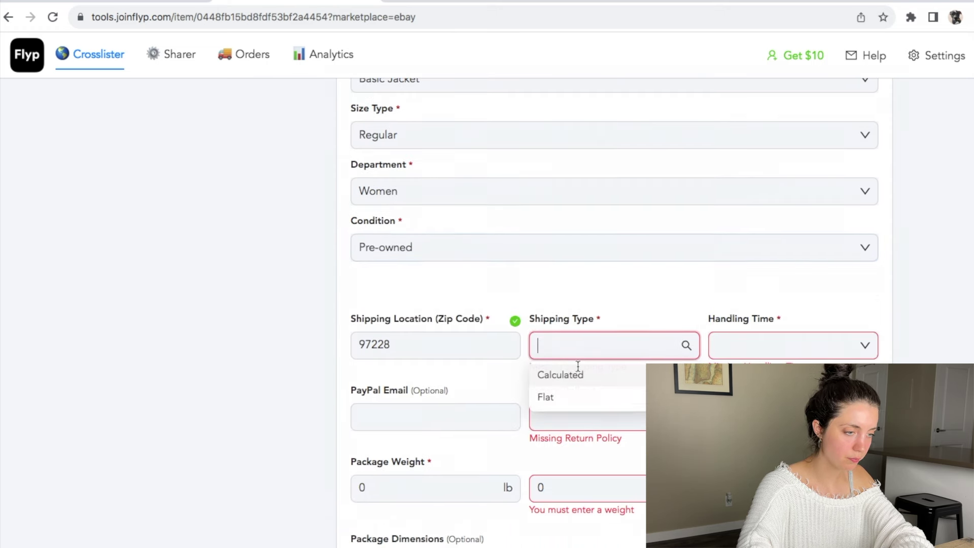
left_click(571, 396)
left_click(740, 352)
left_click(741, 396)
Find and select USPS Ground Advantage (2 to 5 business days) as the shipping service
scroll(585, 366, "down", 1)
left_click(483, 340)
type("g")
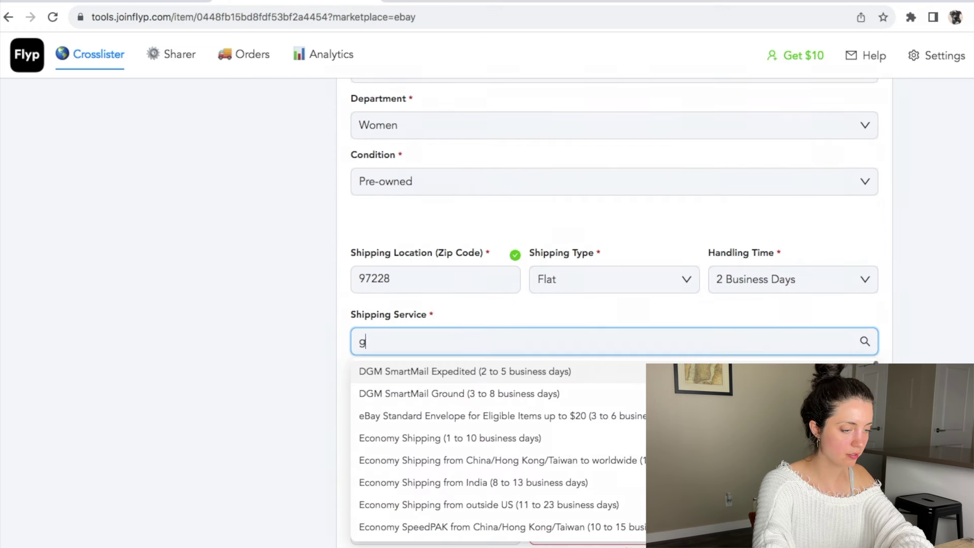
type("round")
left_click(420, 438)
Set the return policy to 30 Day Returns Accepted and the shipping cost to 6.99
scroll(420, 433, "down", 2)
left_click(568, 297)
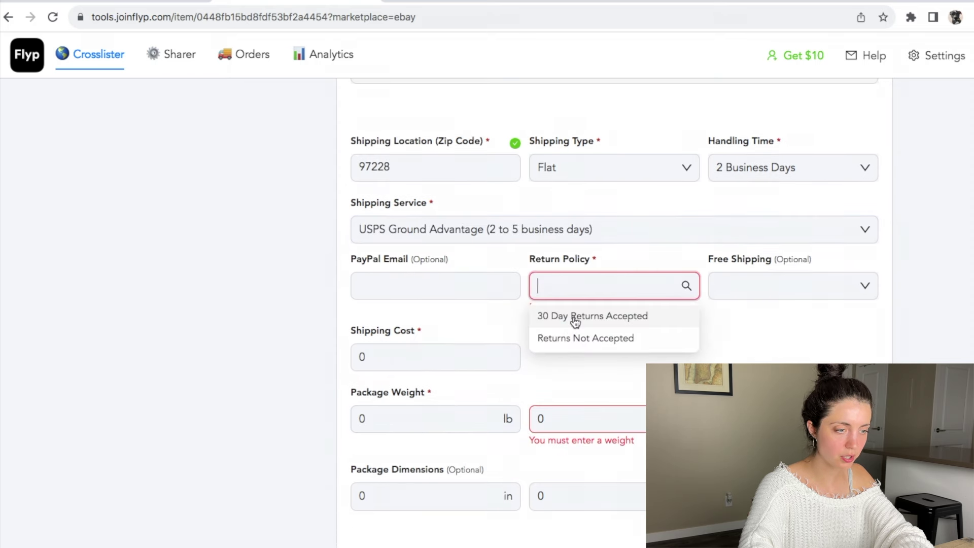
left_click(575, 317)
left_click_drag(430, 352, 325, 344)
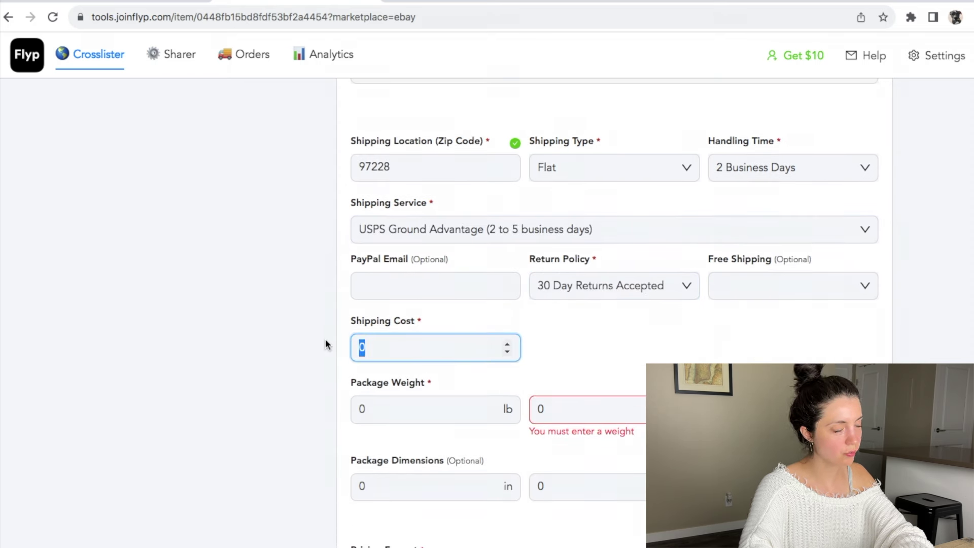
type("6.99")
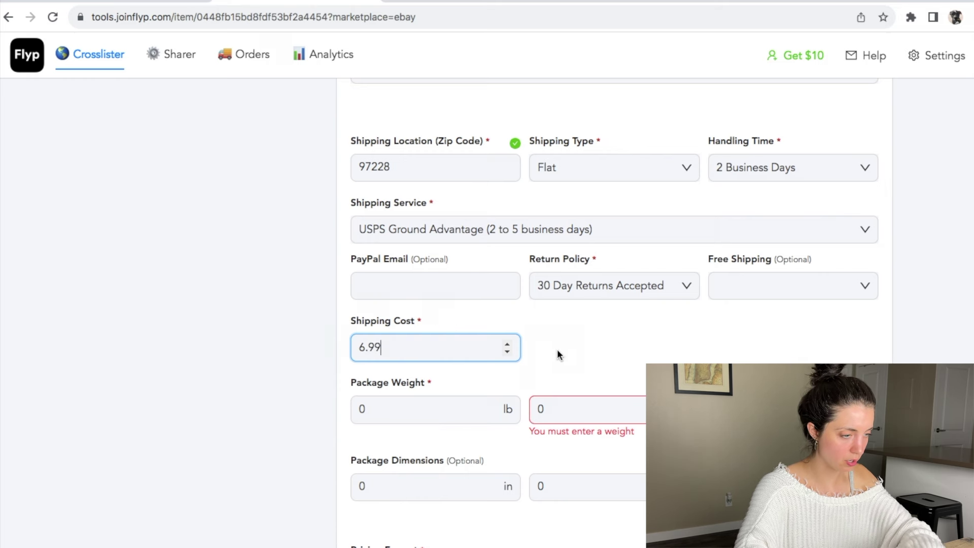
left_click(558, 349)
Set the package weight to 1 lb
left_click_drag(561, 406, 523, 409)
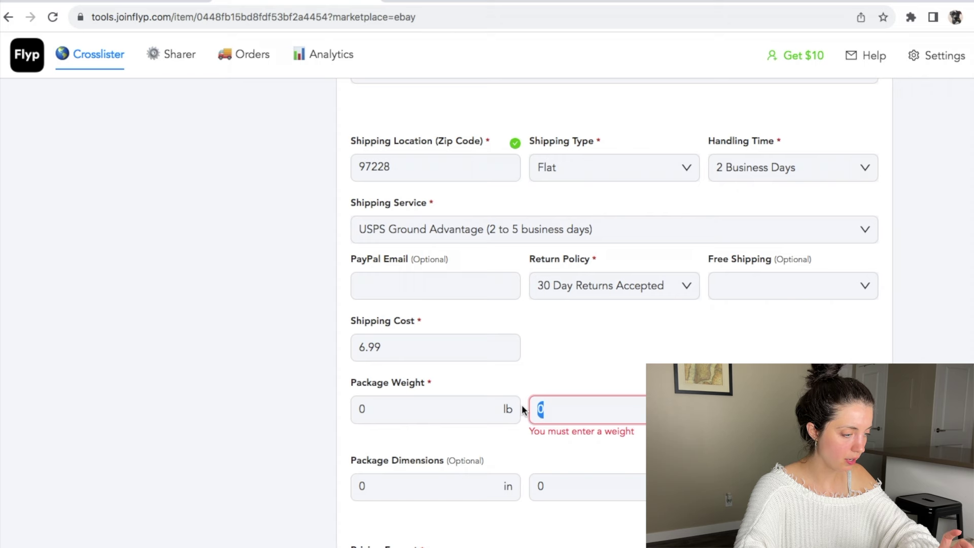
left_click_drag(460, 408, 305, 407)
type("1")
left_click(648, 355)
Allow best offers on the jacket's fixed-price eBay listing
scroll(647, 353, "down", 7)
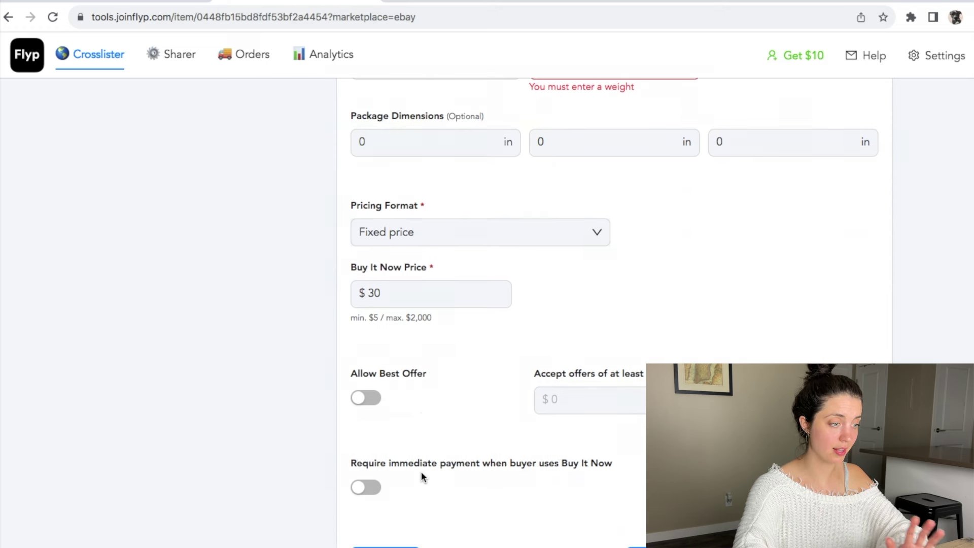
scroll(421, 472, "down", 1)
left_click(364, 391)
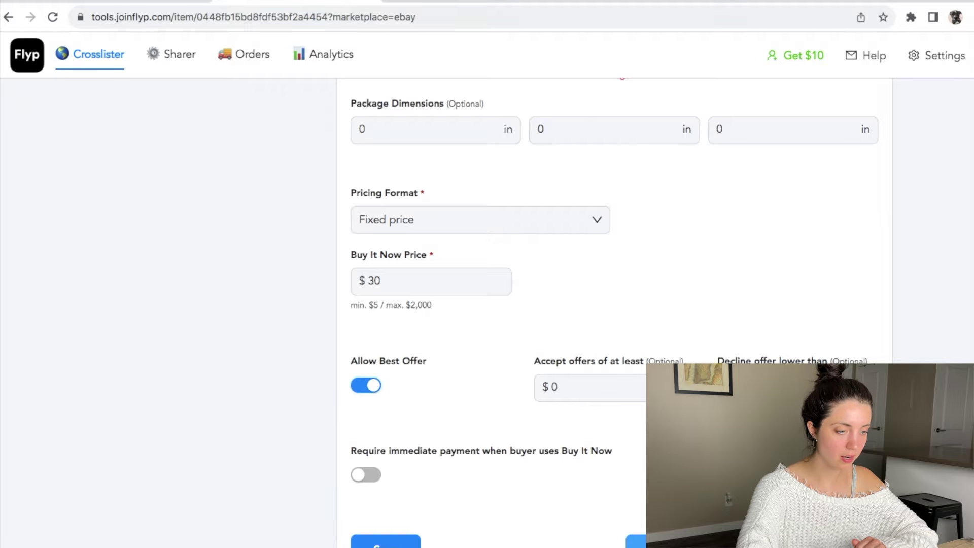
scroll(610, 315, "down", 1)
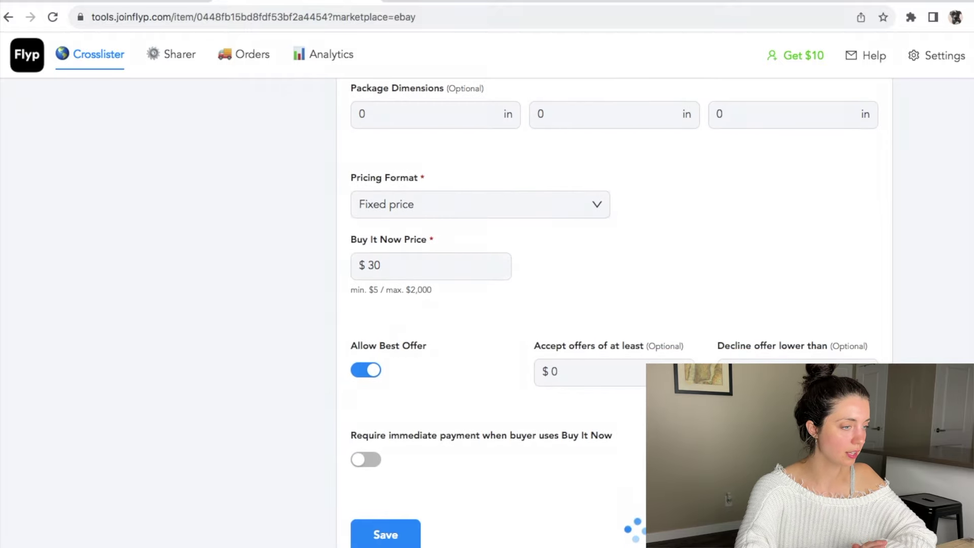